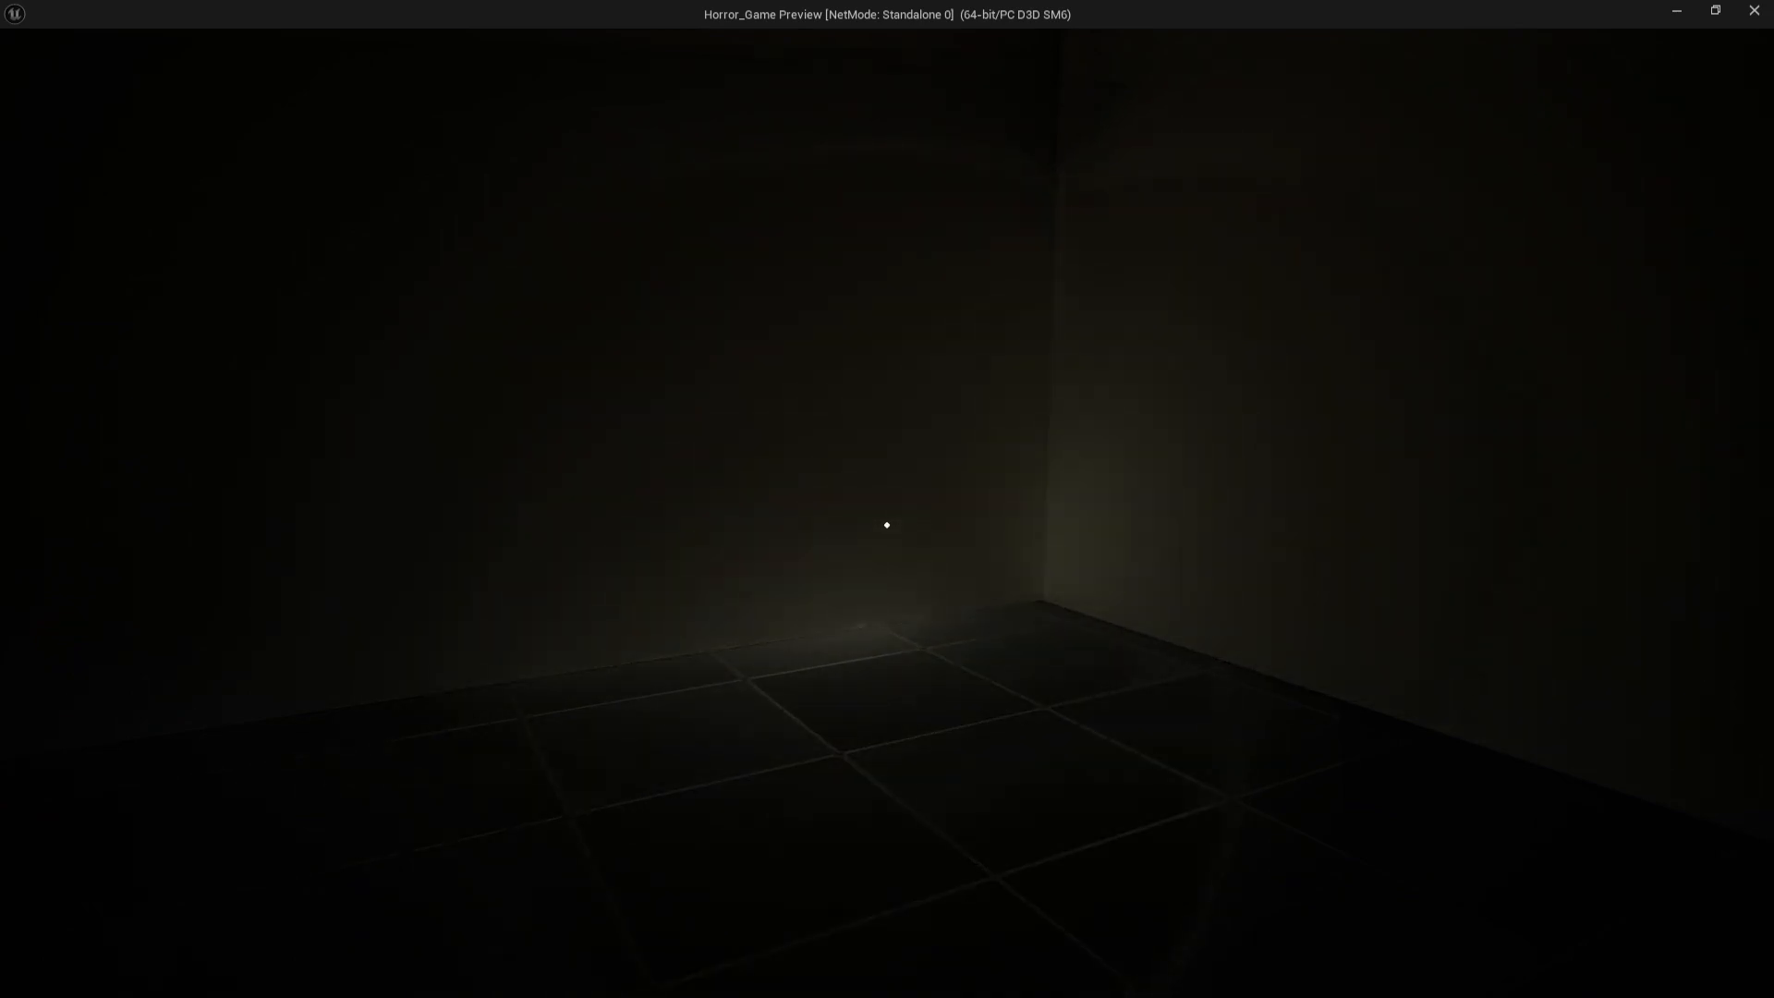
Test switching the flashlight on and off while walking through the dark room, and end the game preview.
key(f)
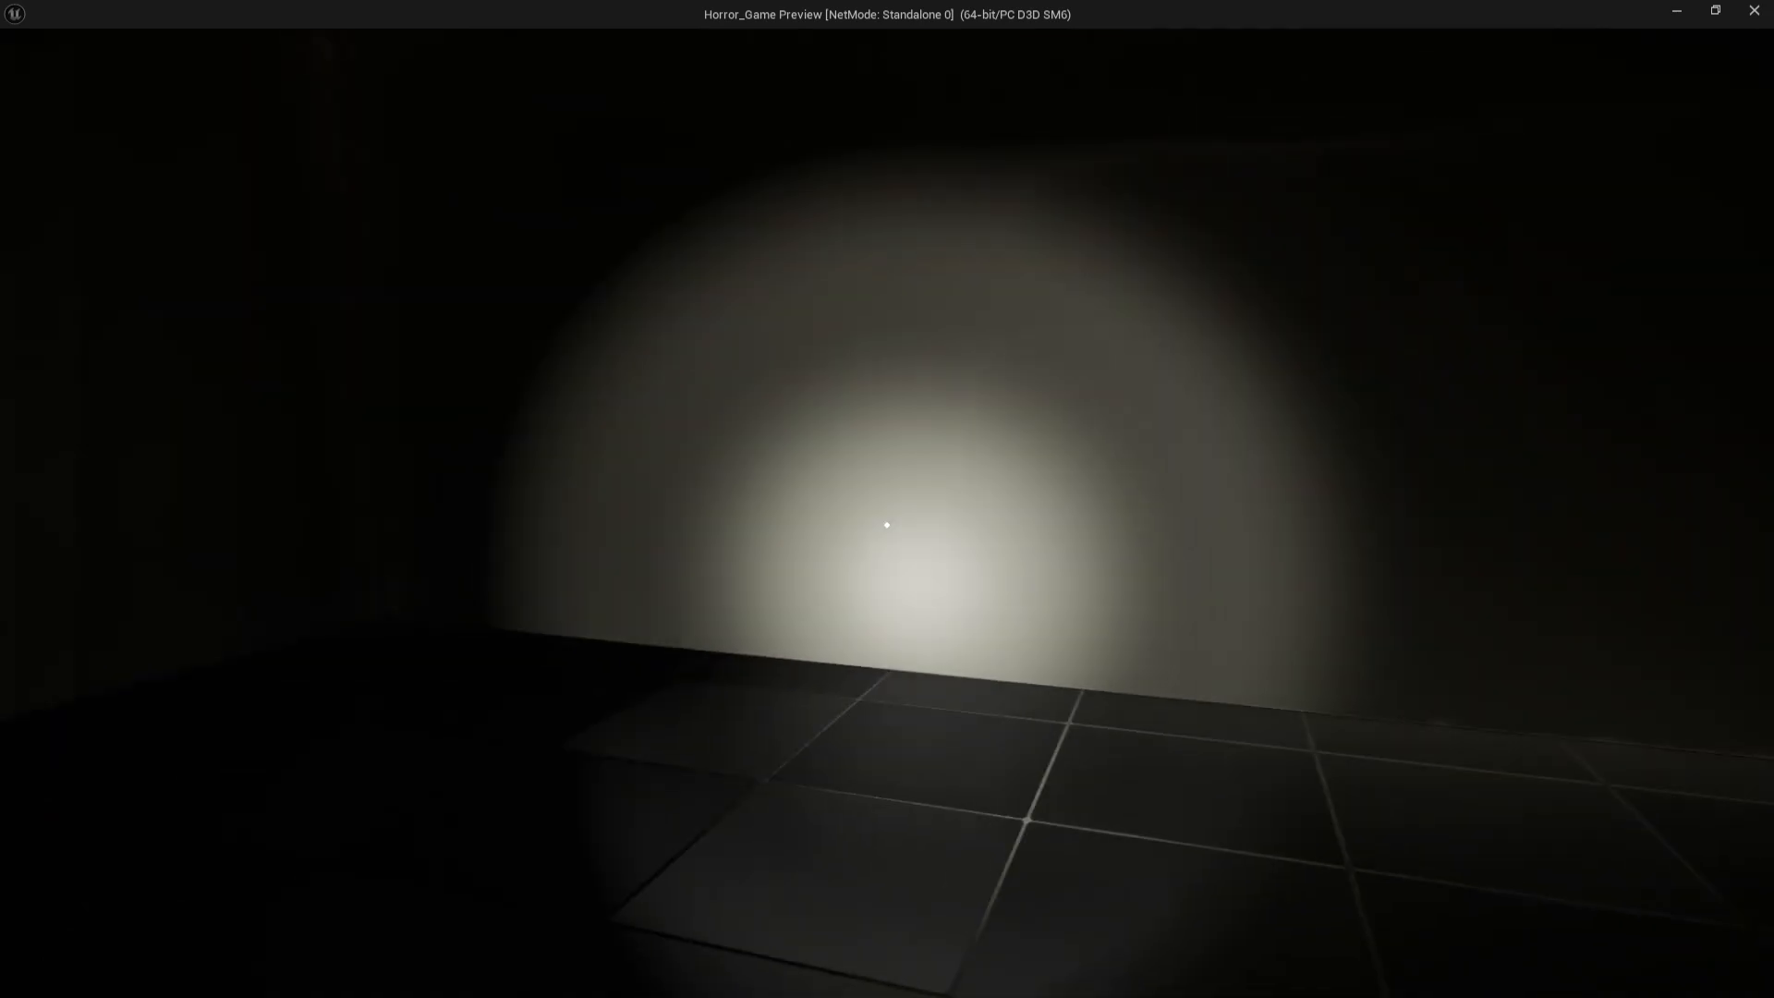
key(f)
key(f)
key(f)
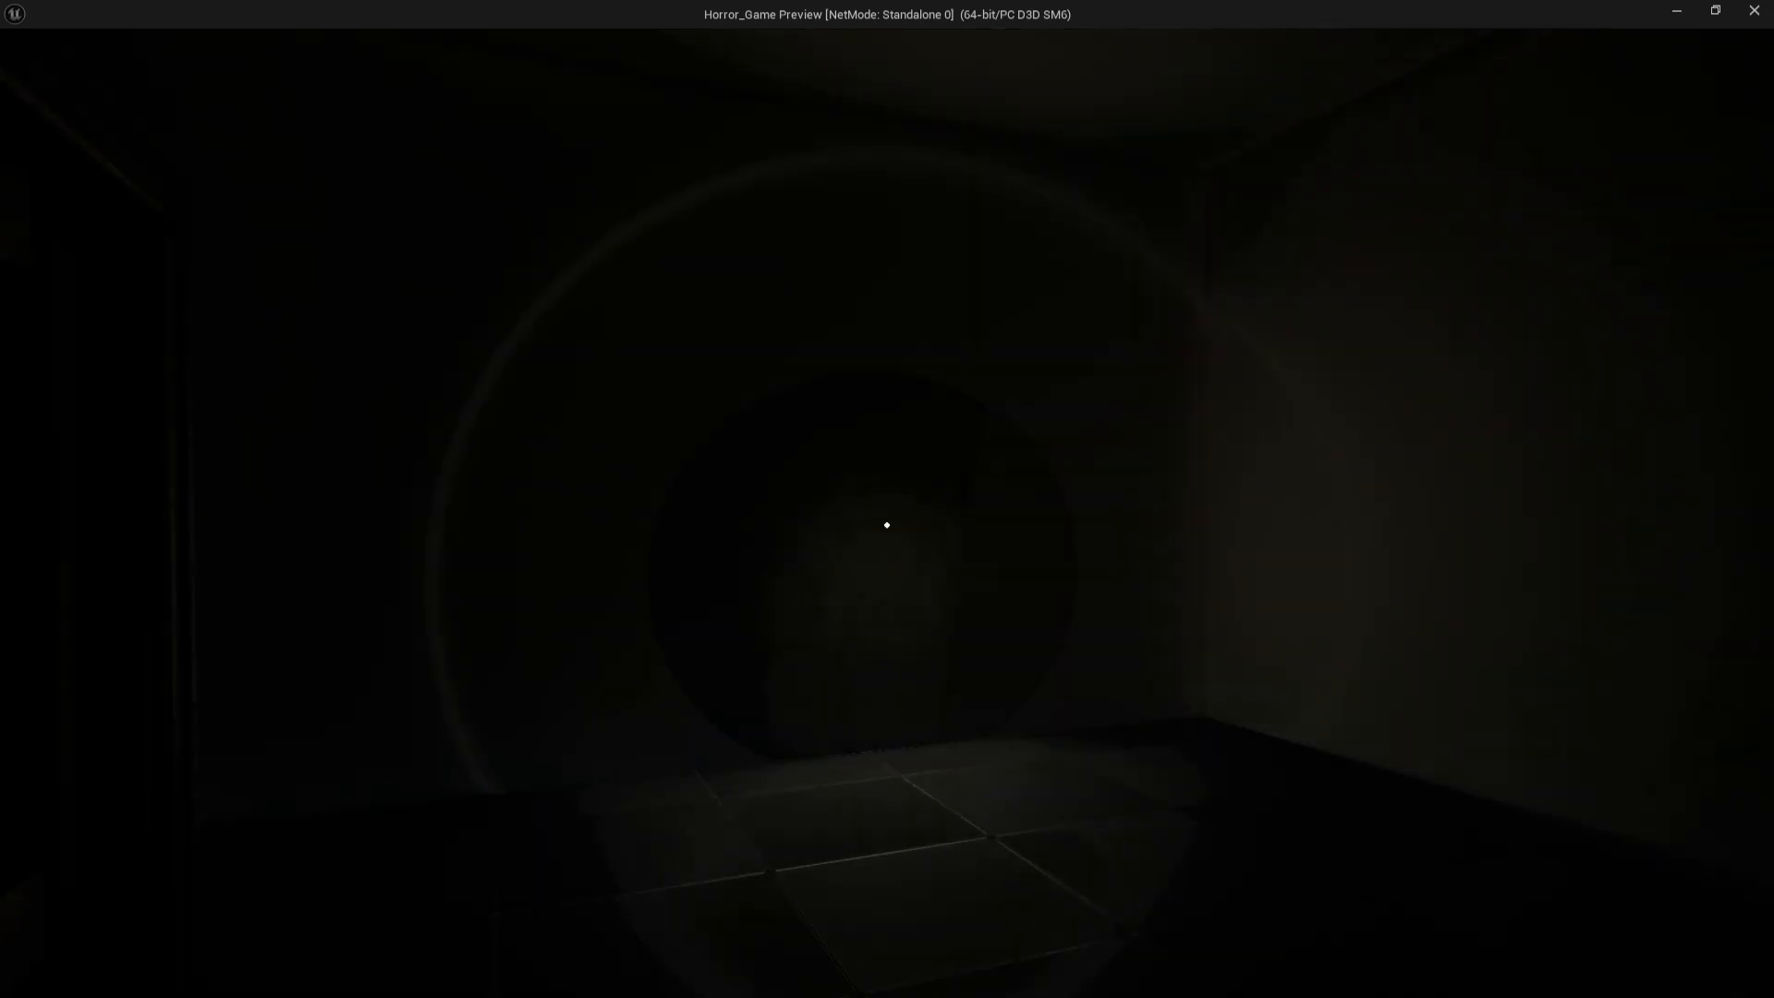
key(f)
key(f)
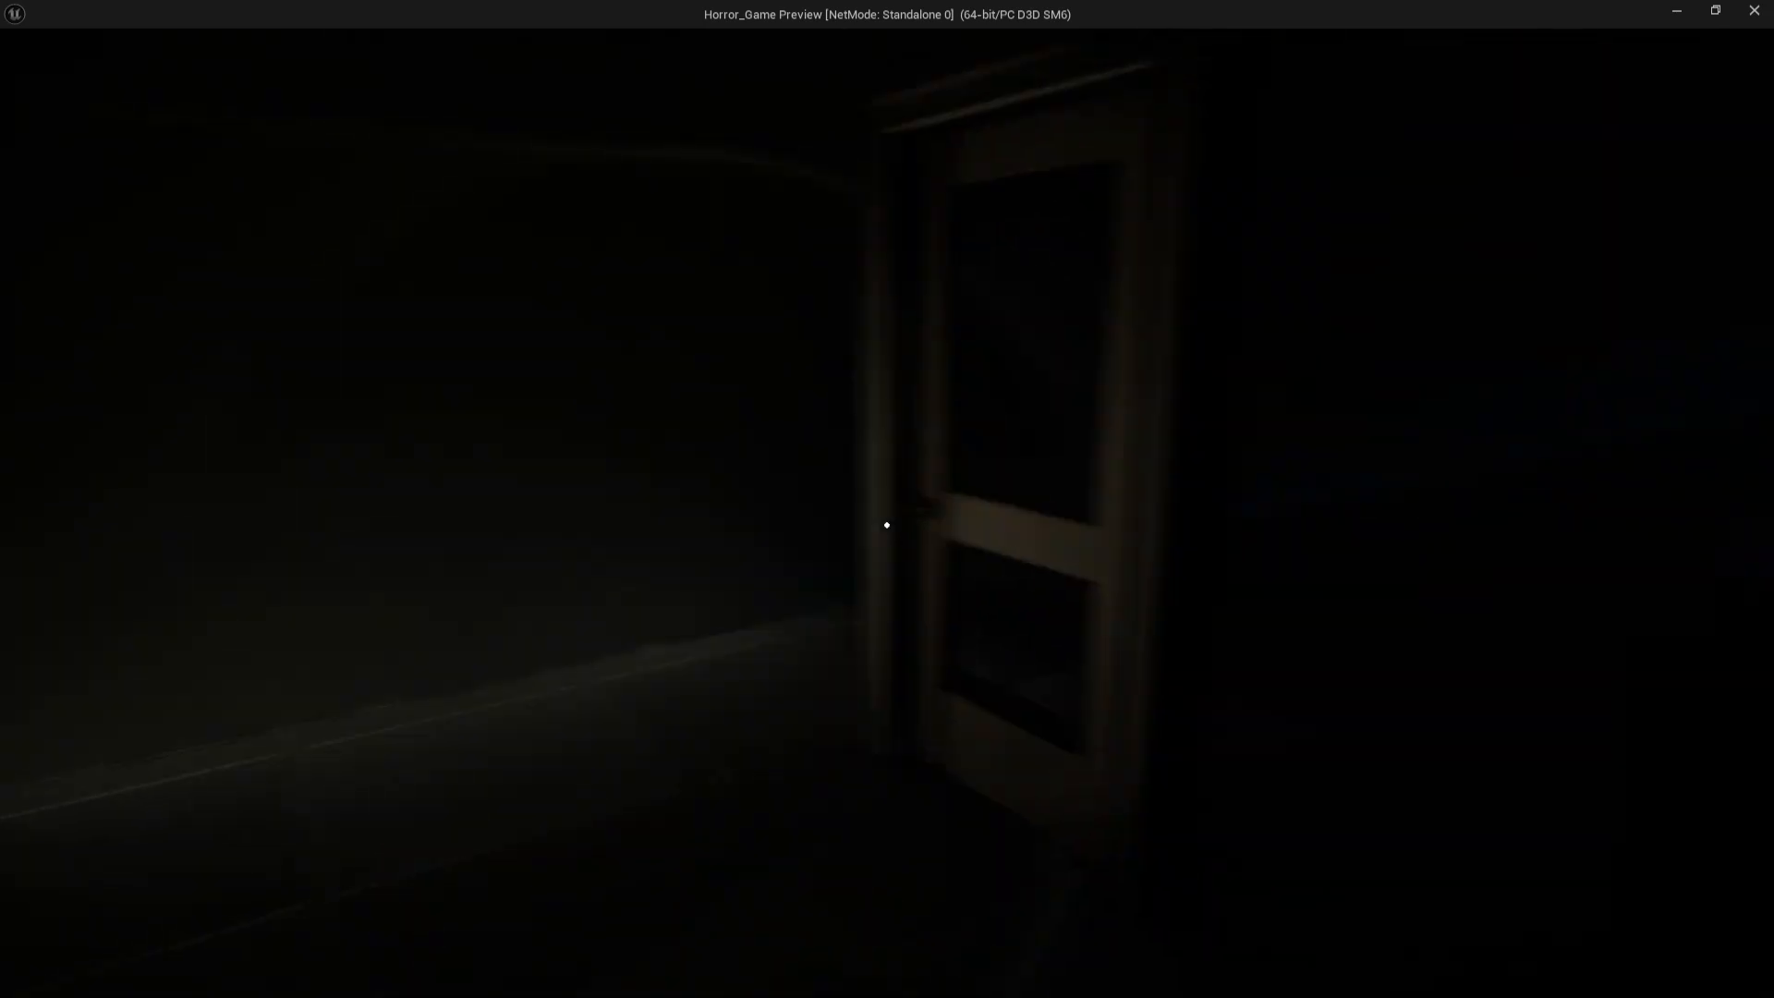
key(Escape)
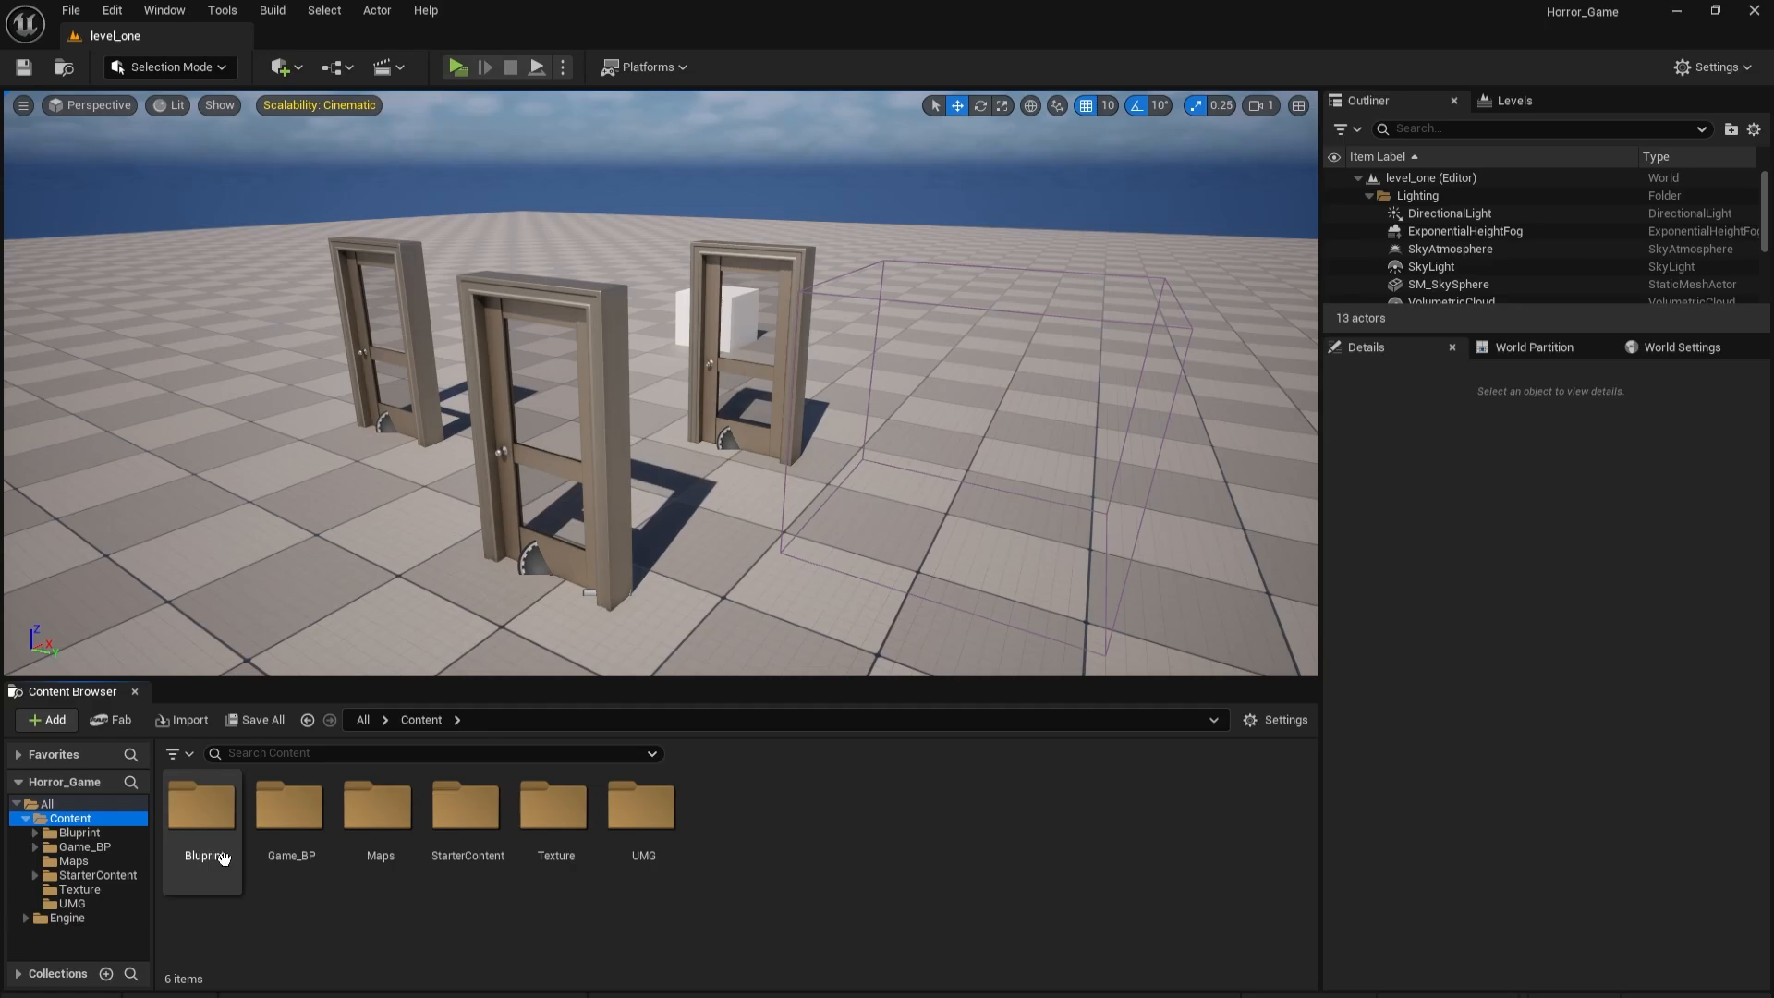
Open the L1_Character blueprint from the Game_BP Level folder and show its component viewport.
double_click(287, 818)
double_click(203, 812)
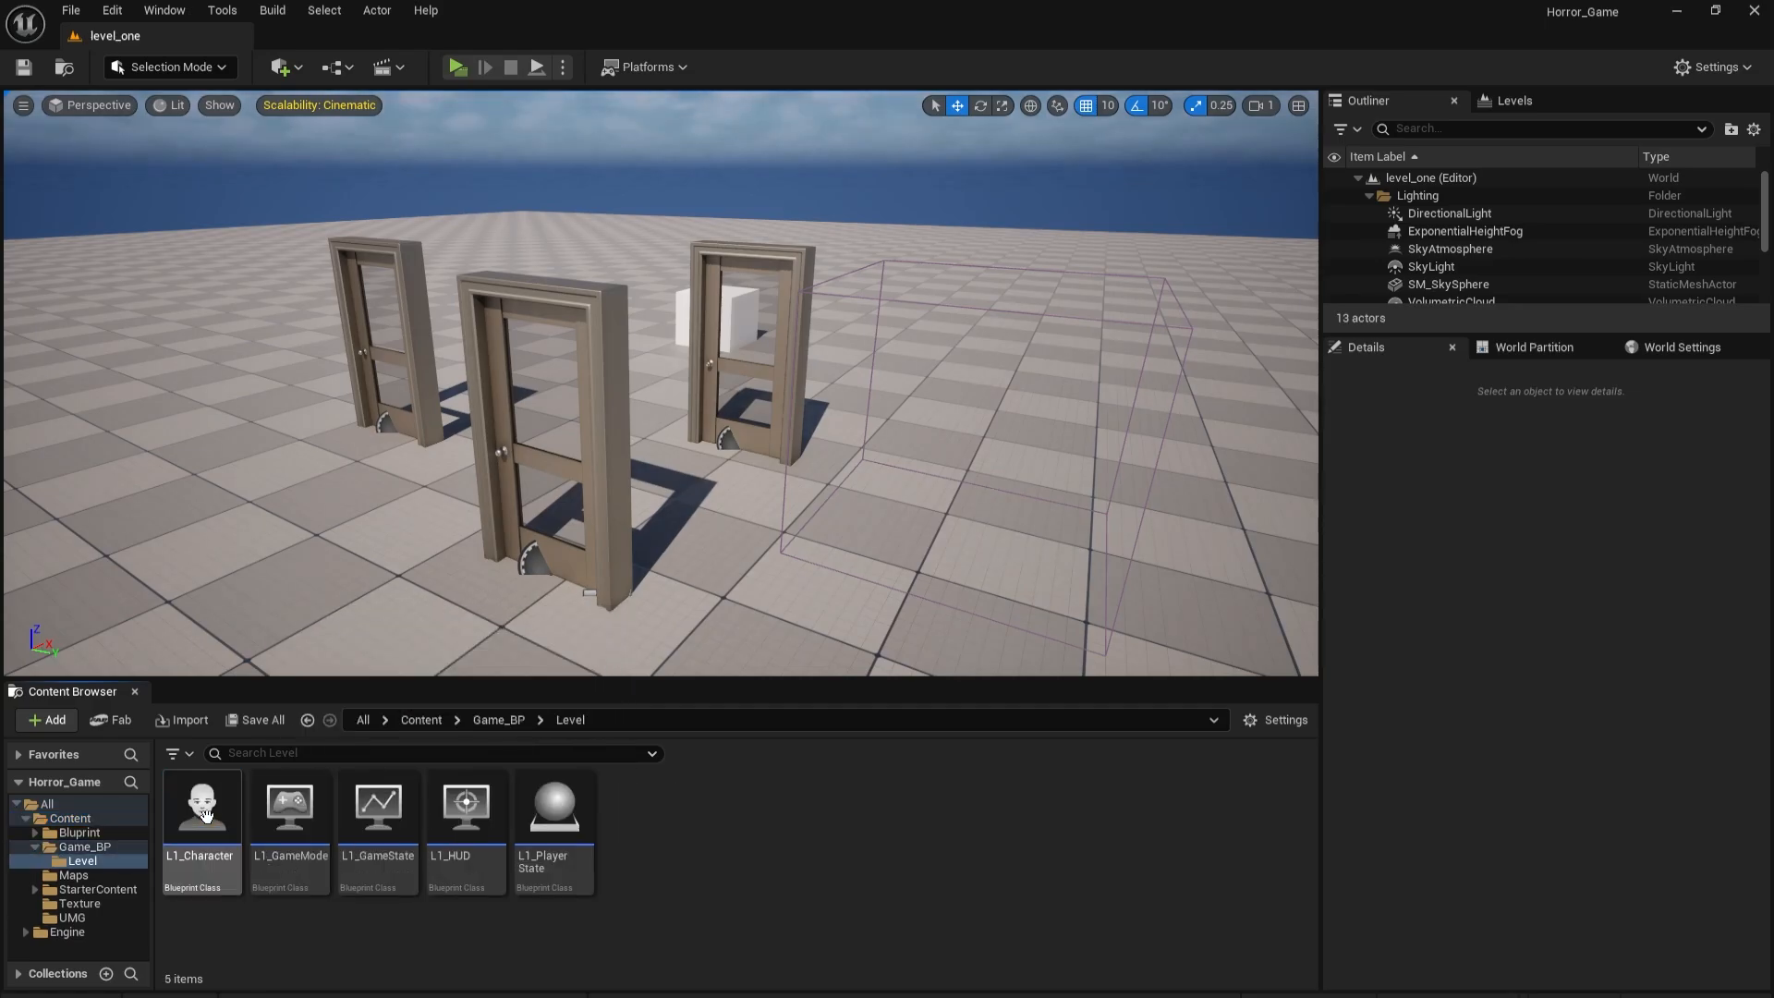
double_click(205, 814)
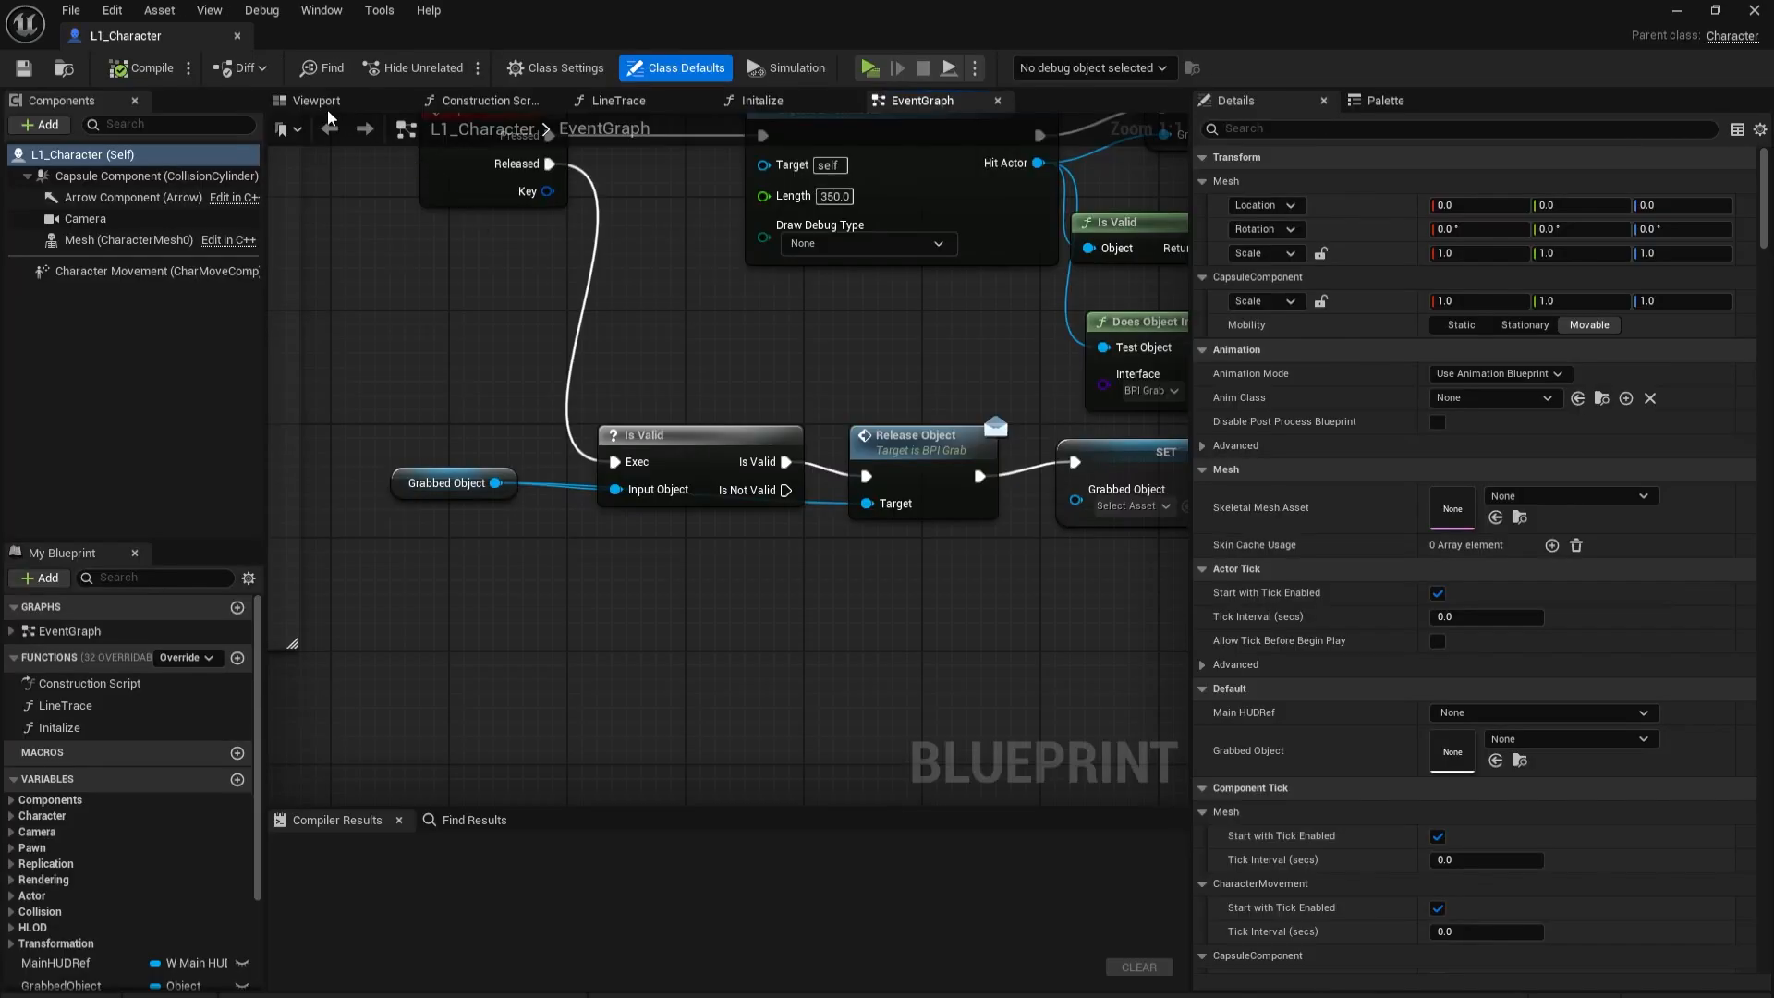
click(328, 107)
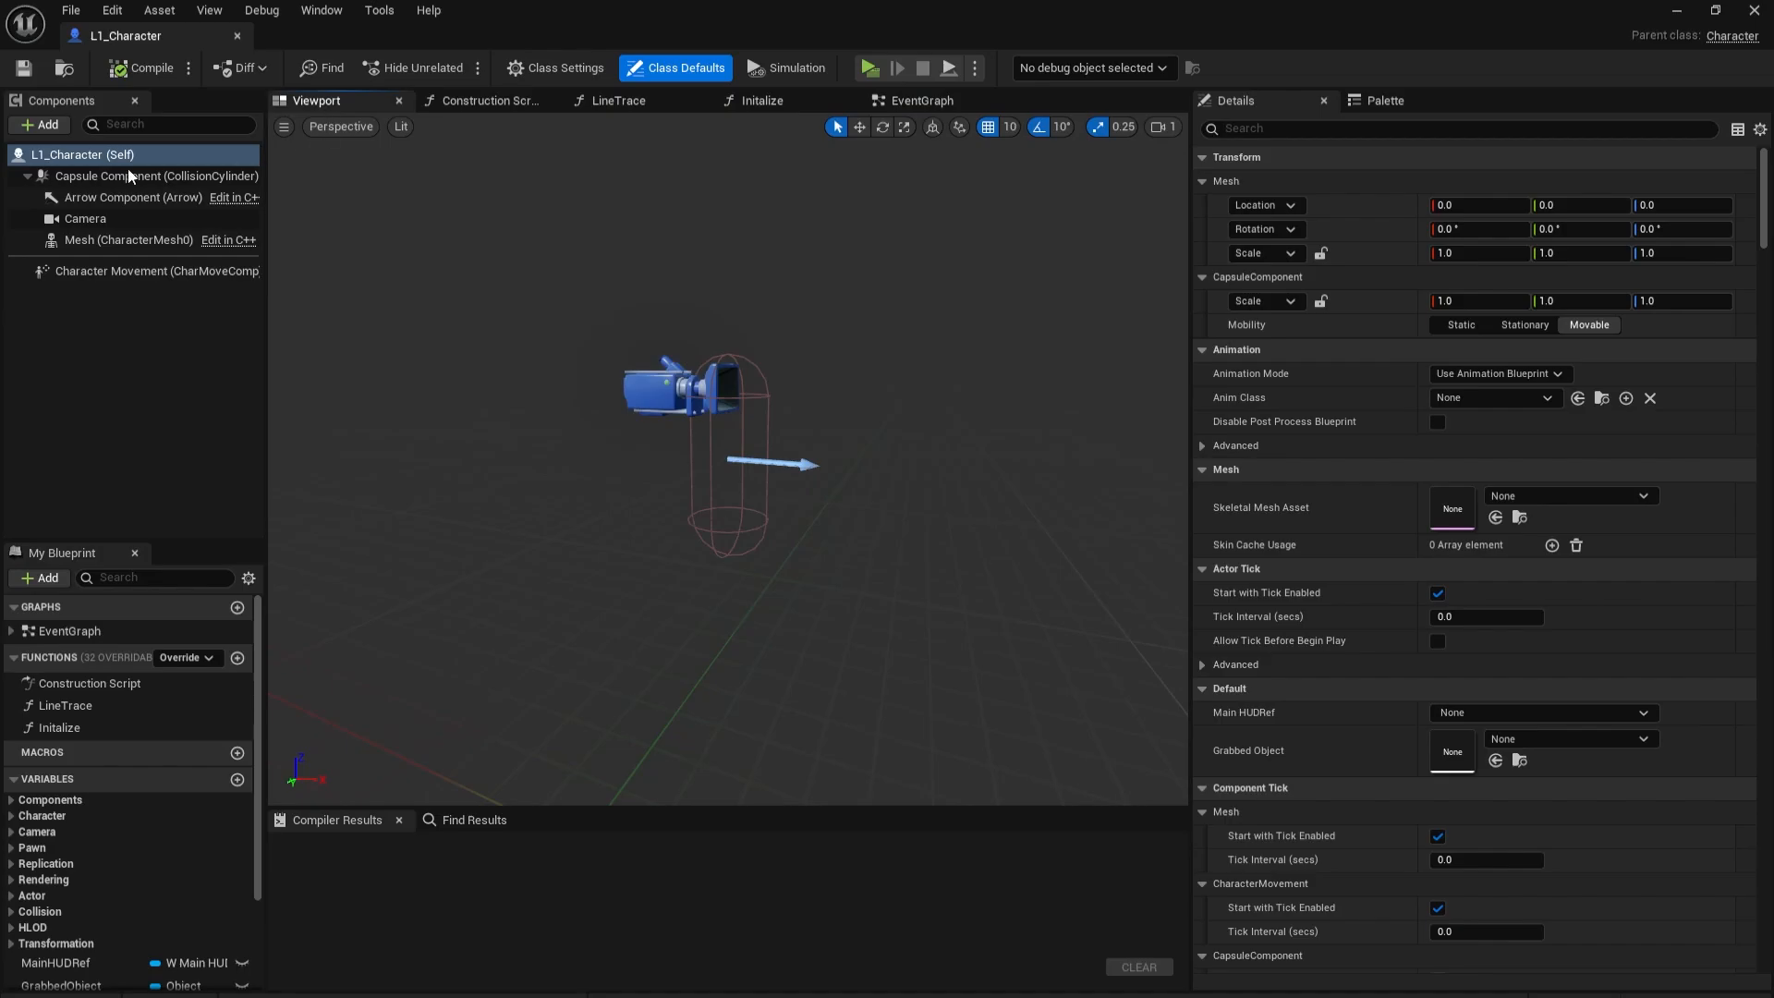
Add a Spot Light component to the character and parent it to the Camera.
click(46, 126)
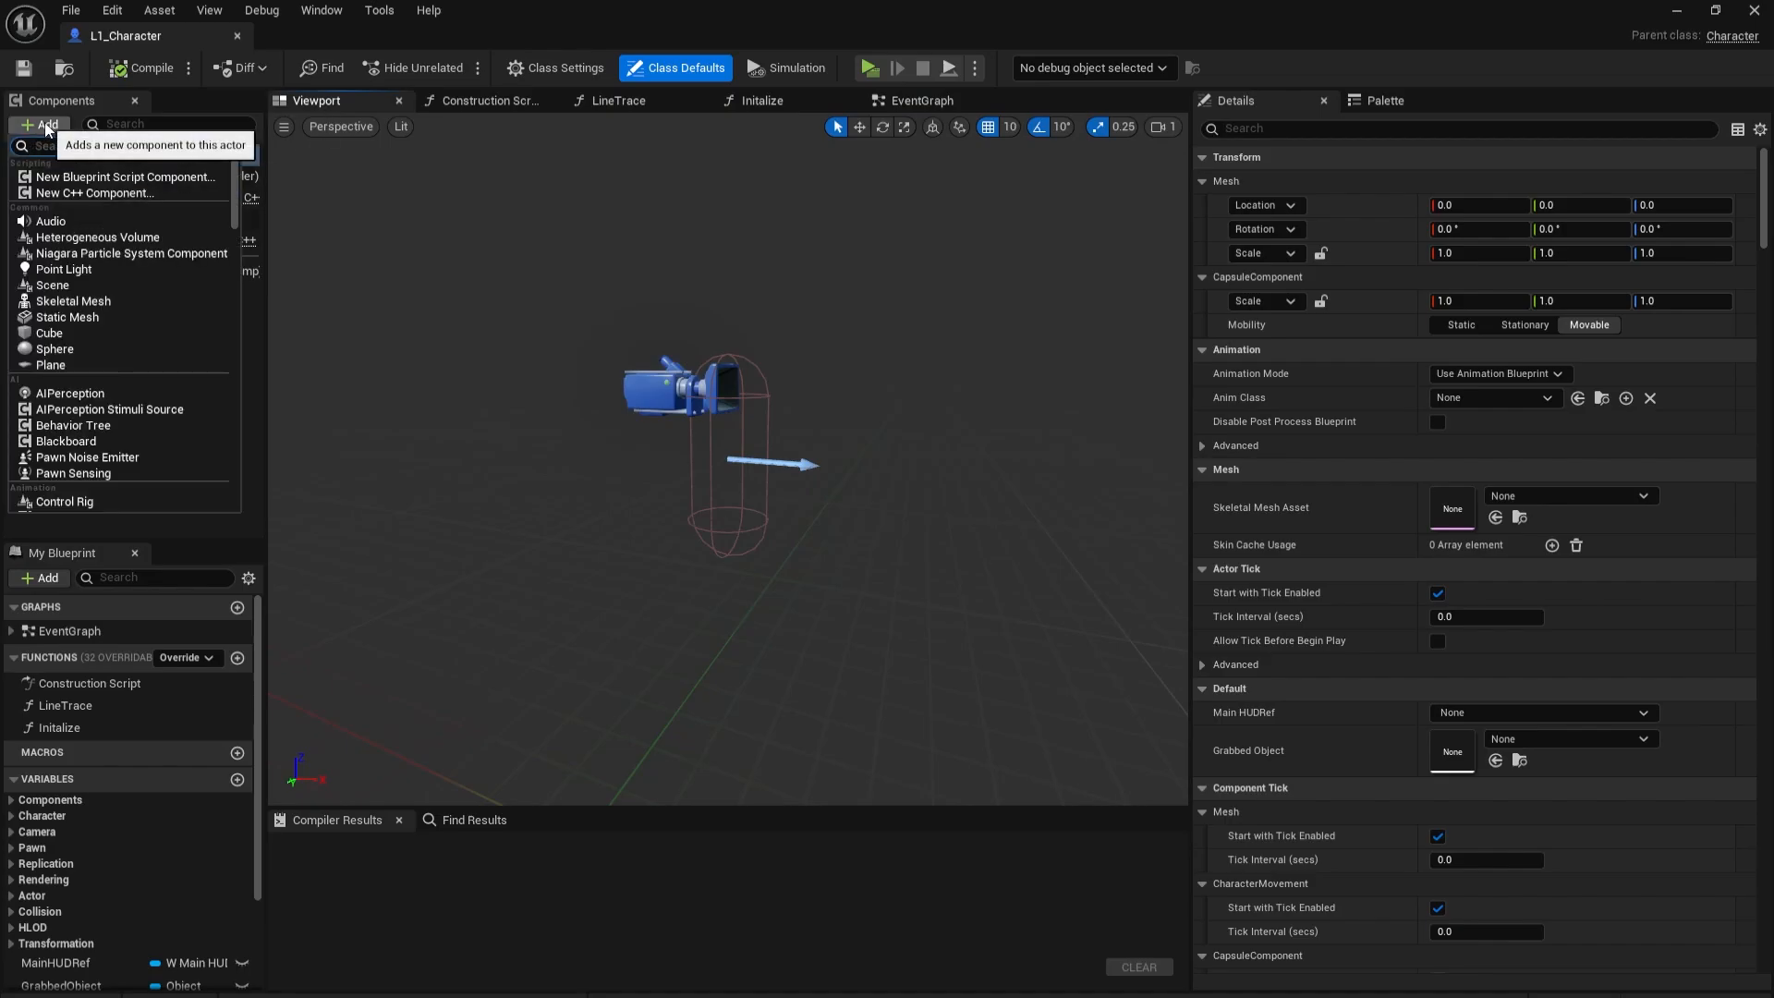
text(spoo)
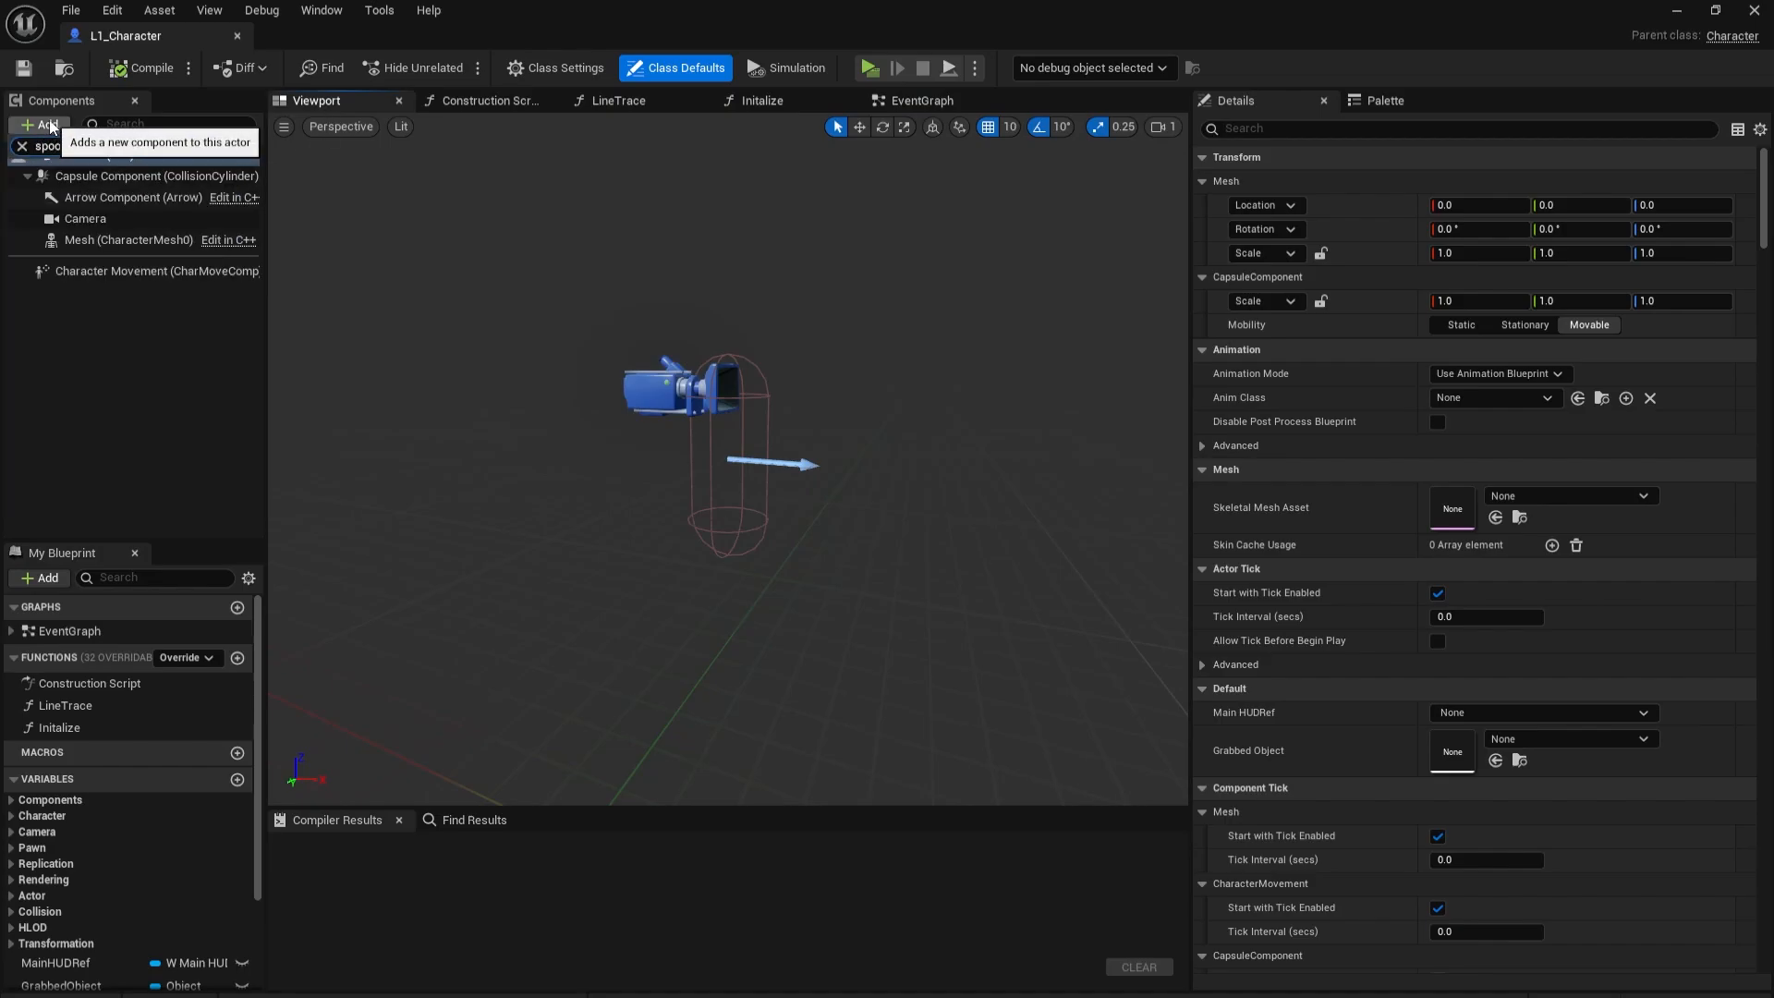
key(BackSpace)
text(t)
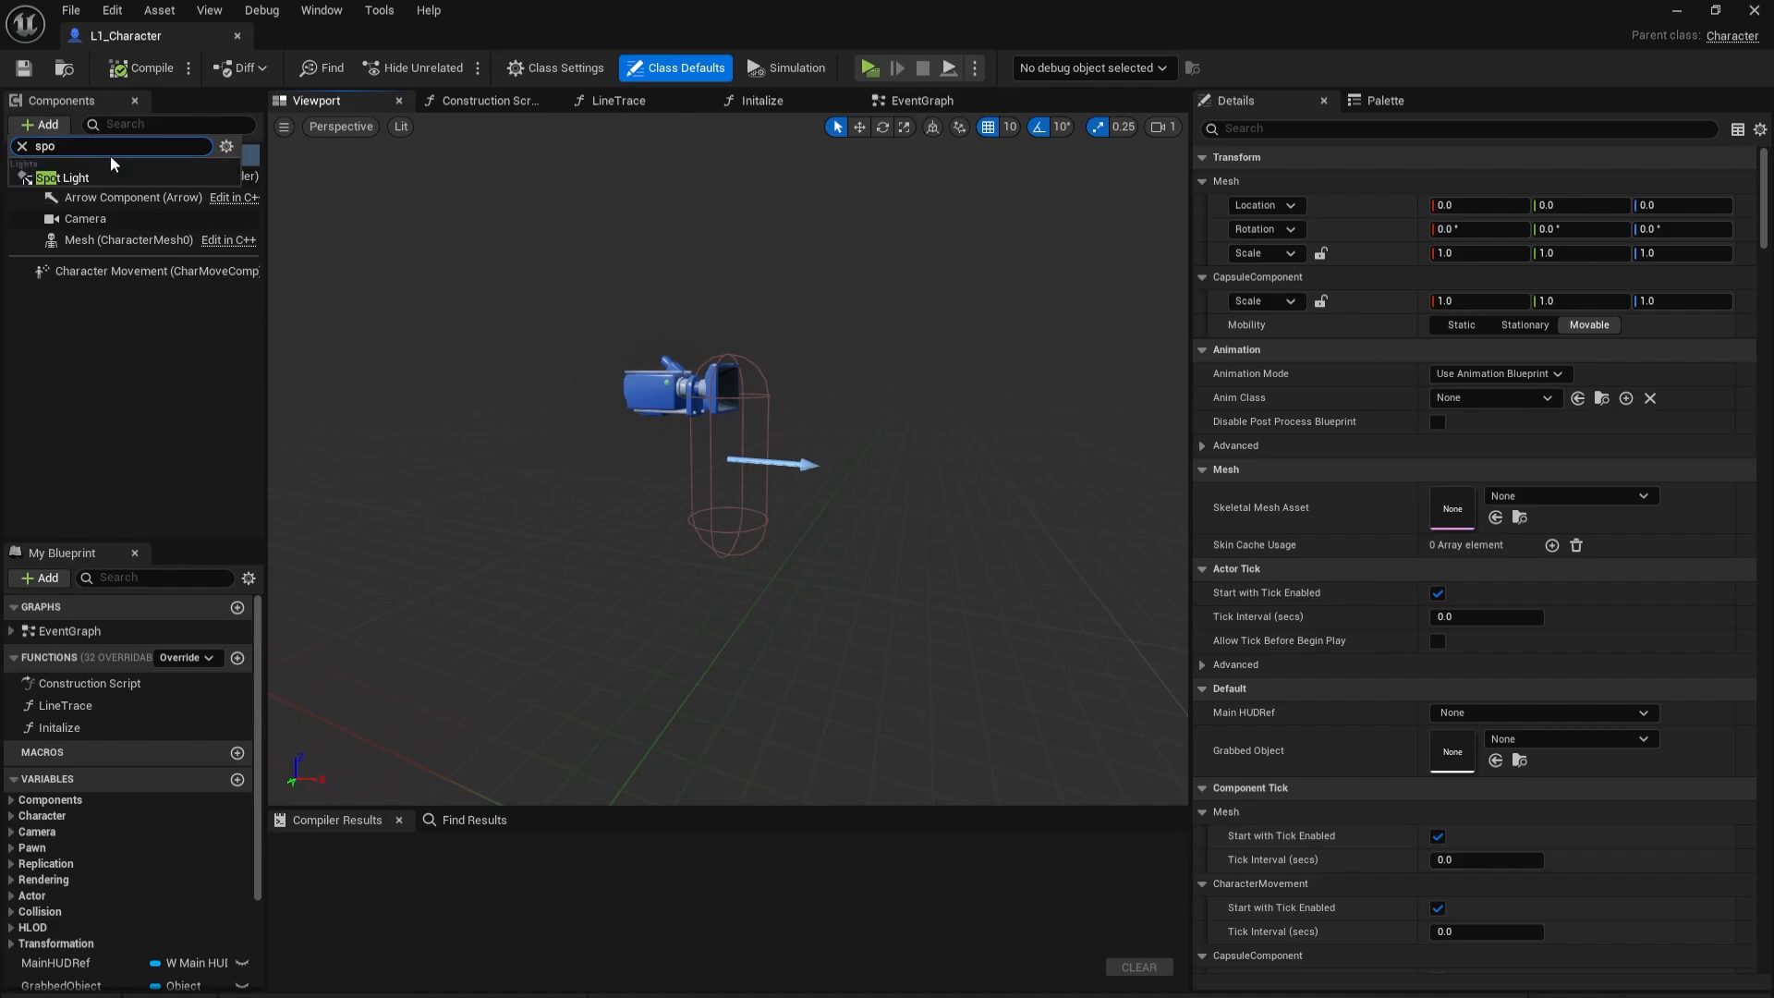
click(109, 178)
drag(132, 221, 131, 266)
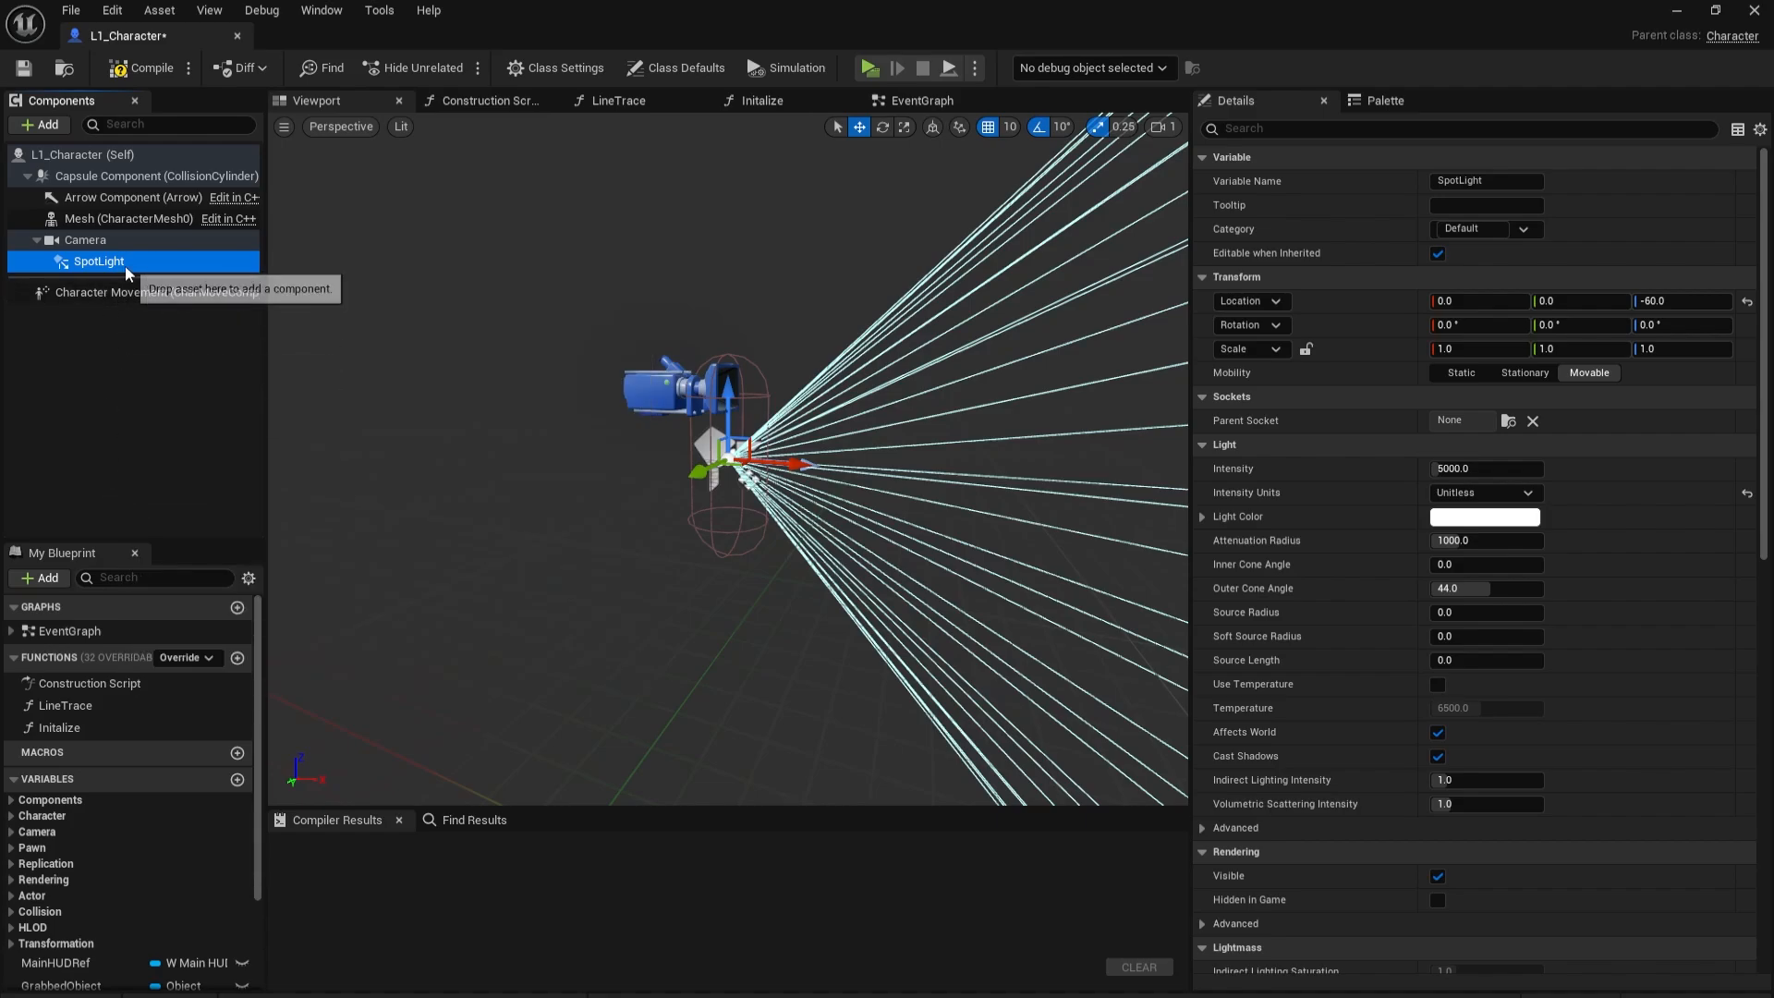
Set the spotlight's Z location to 0 relative to the camera and compile the blueprint.
drag(1189, 287, 1173, 289)
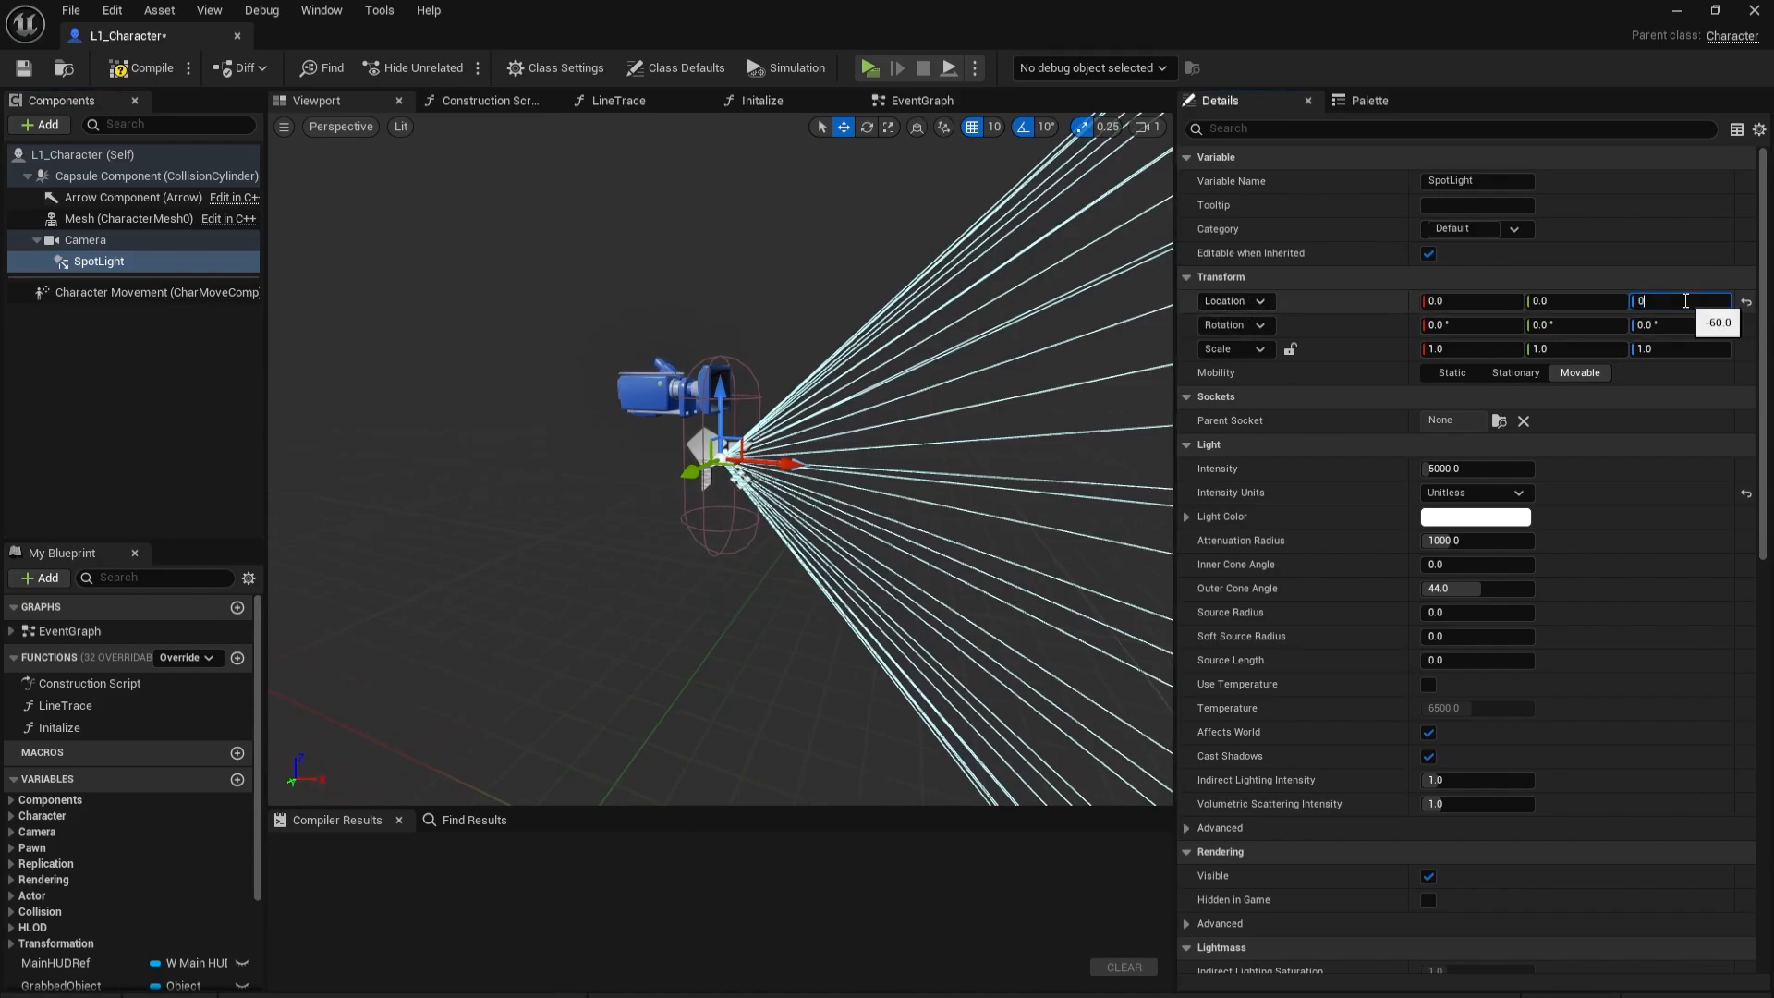
key(Return)
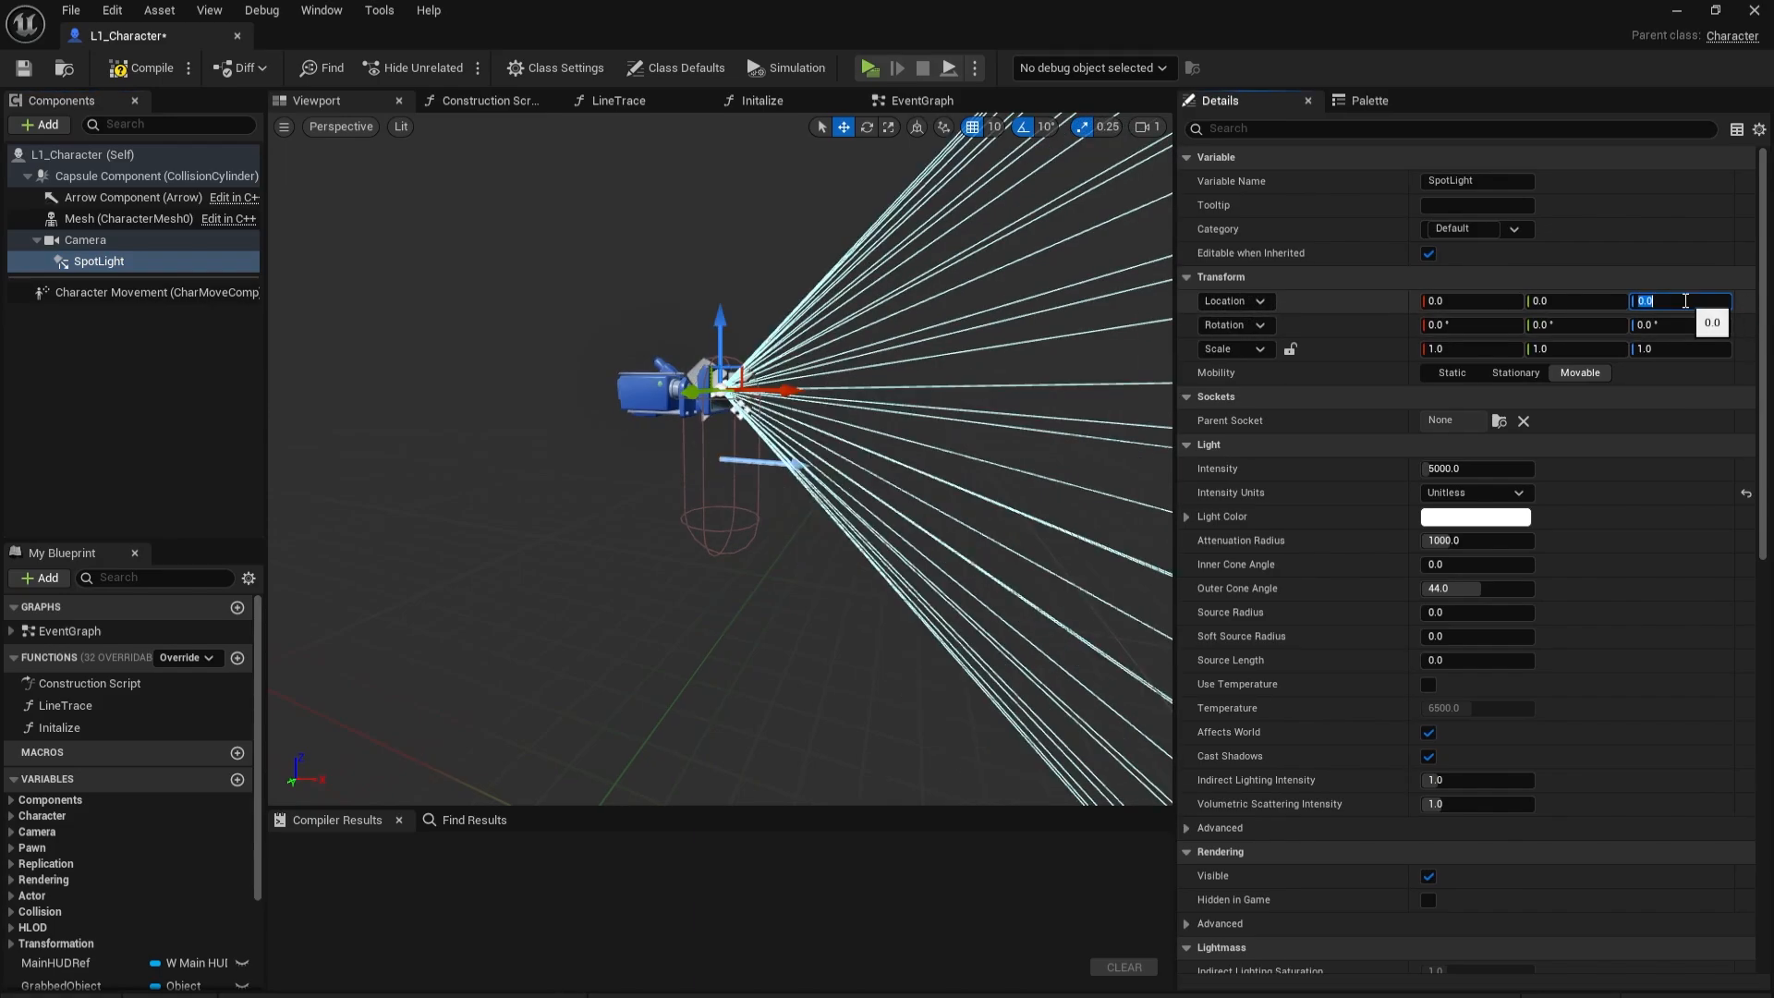
click(147, 73)
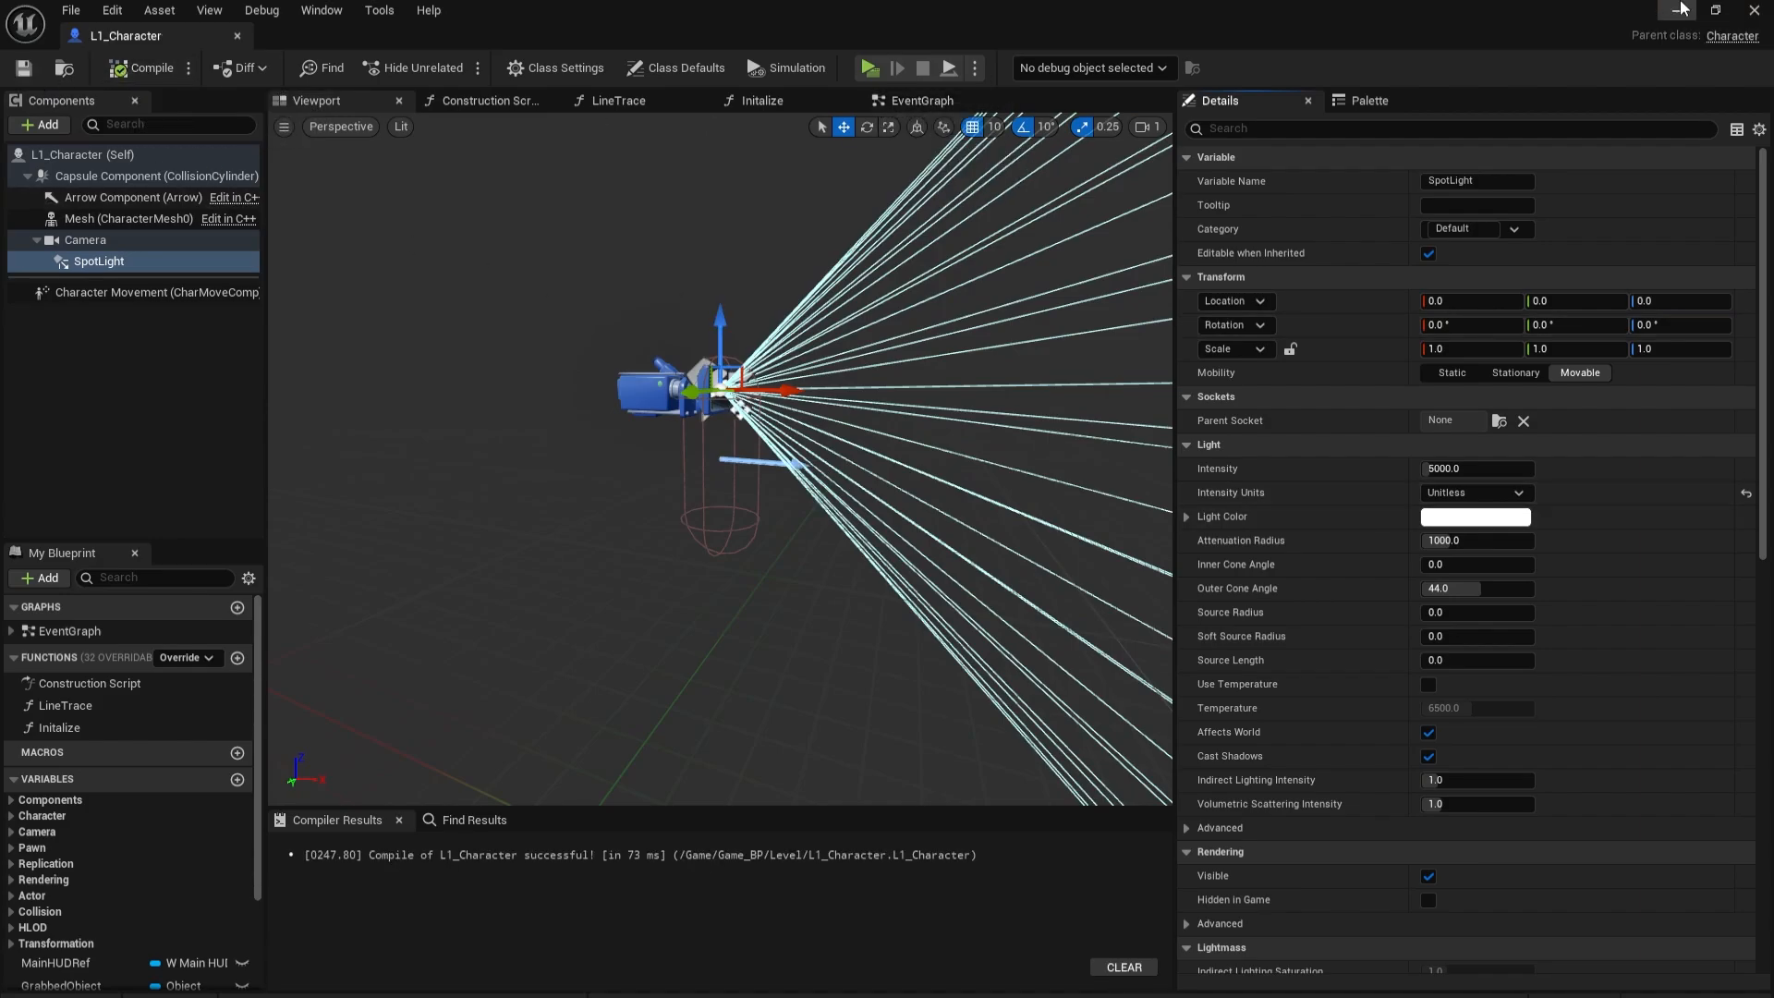
Return to the level editor and examine the layout around the doors and the walled room.
click(1680, 9)
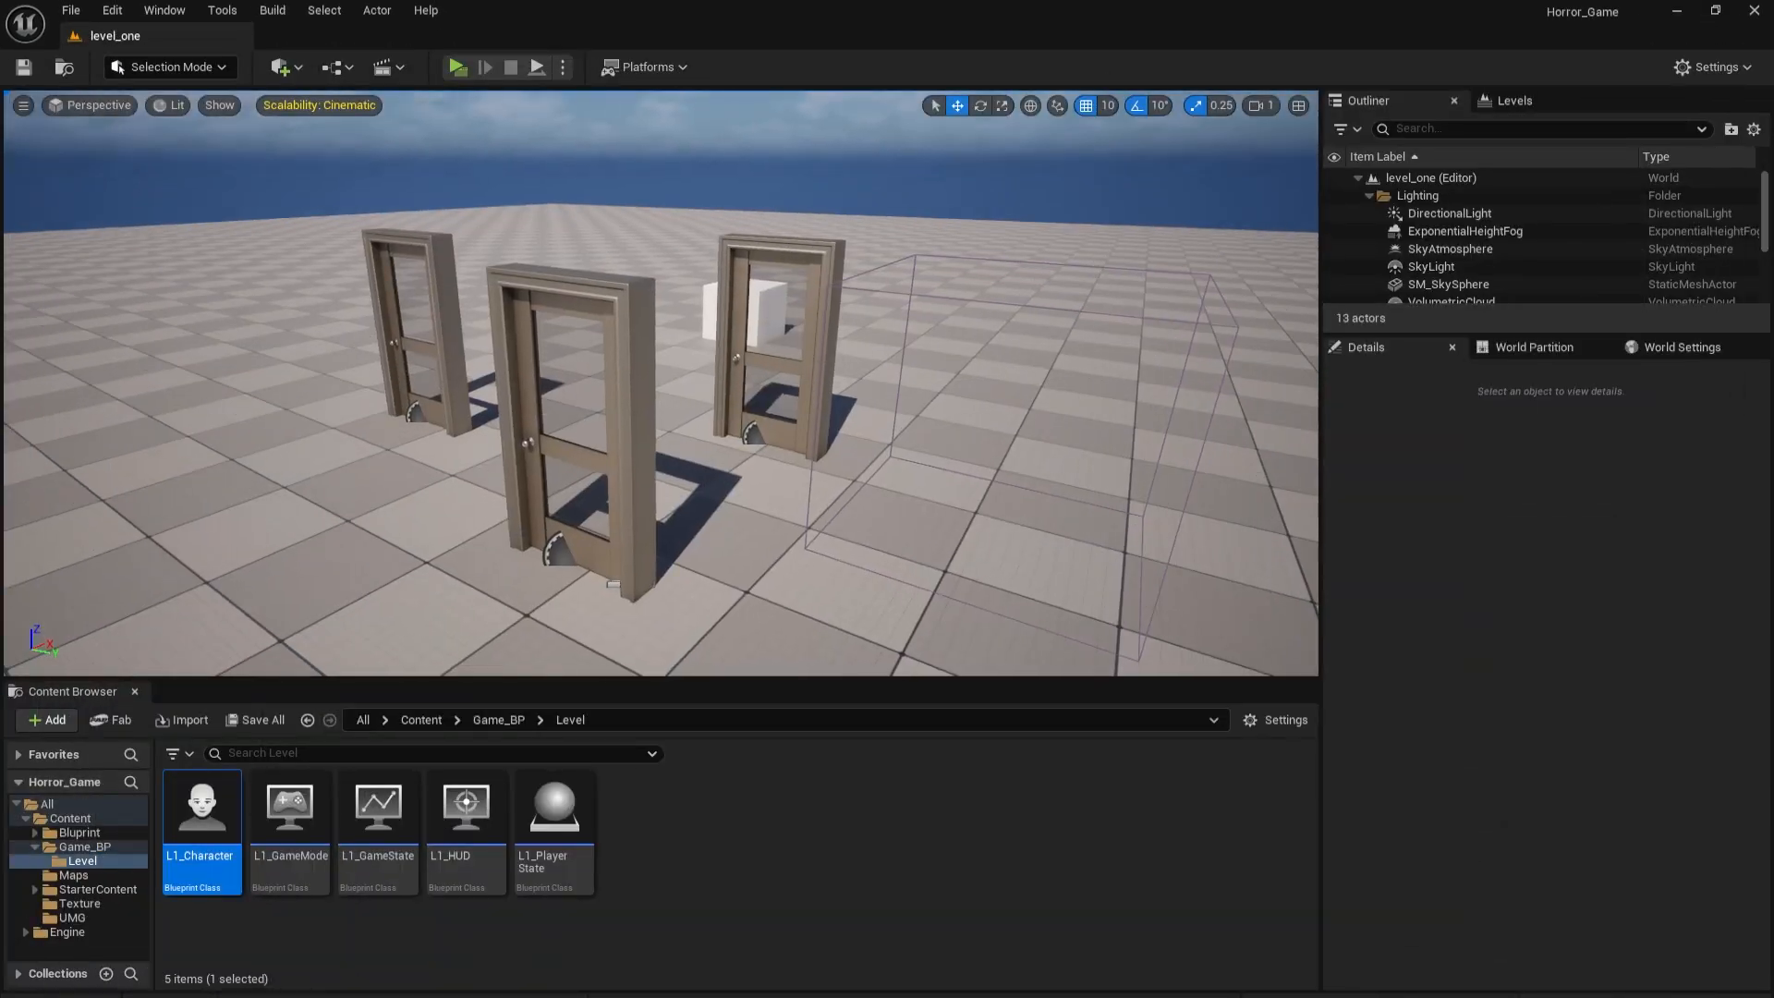
key(s)
mouse_move(660, 388)
right_down()
mouse_move(679, 361)
mouse_move(777, 328)
mouse_move(684, 356)
mouse_move(676, 397)
mouse_move(689, 375)
mouse_move(673, 379)
right_up()
key(w)
key(s)
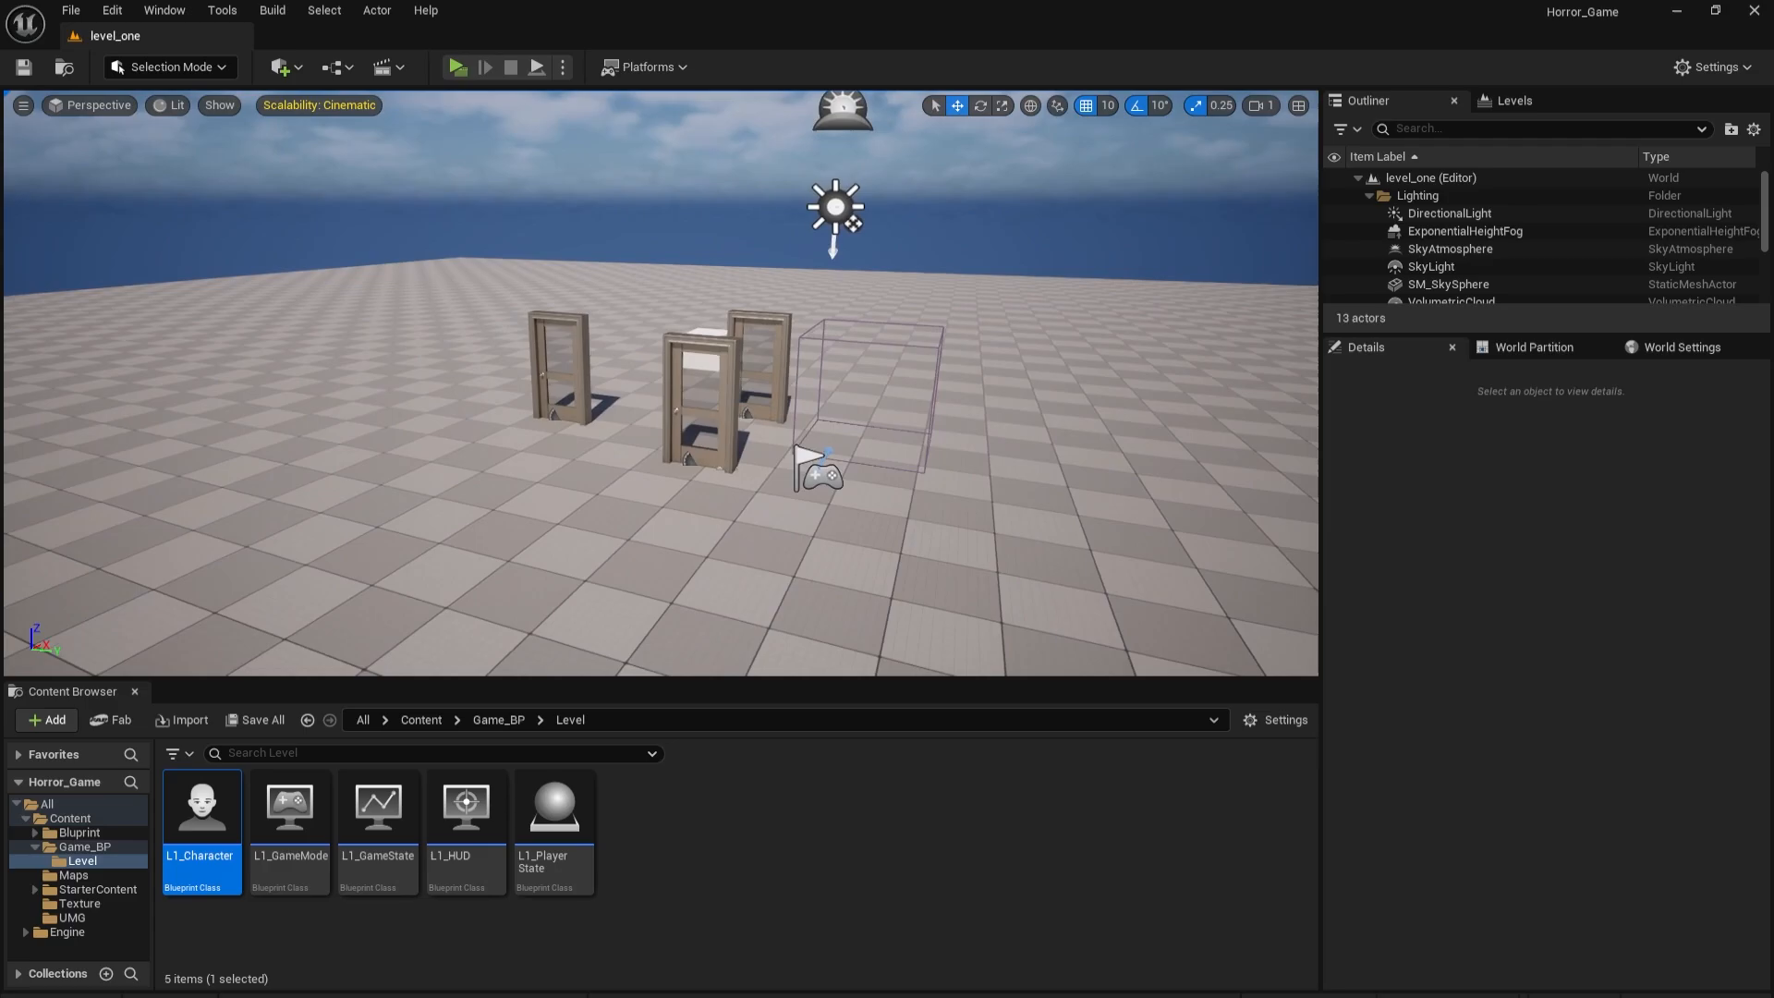
key(d)
right_drag(566, 426, 555, 422)
key(w)
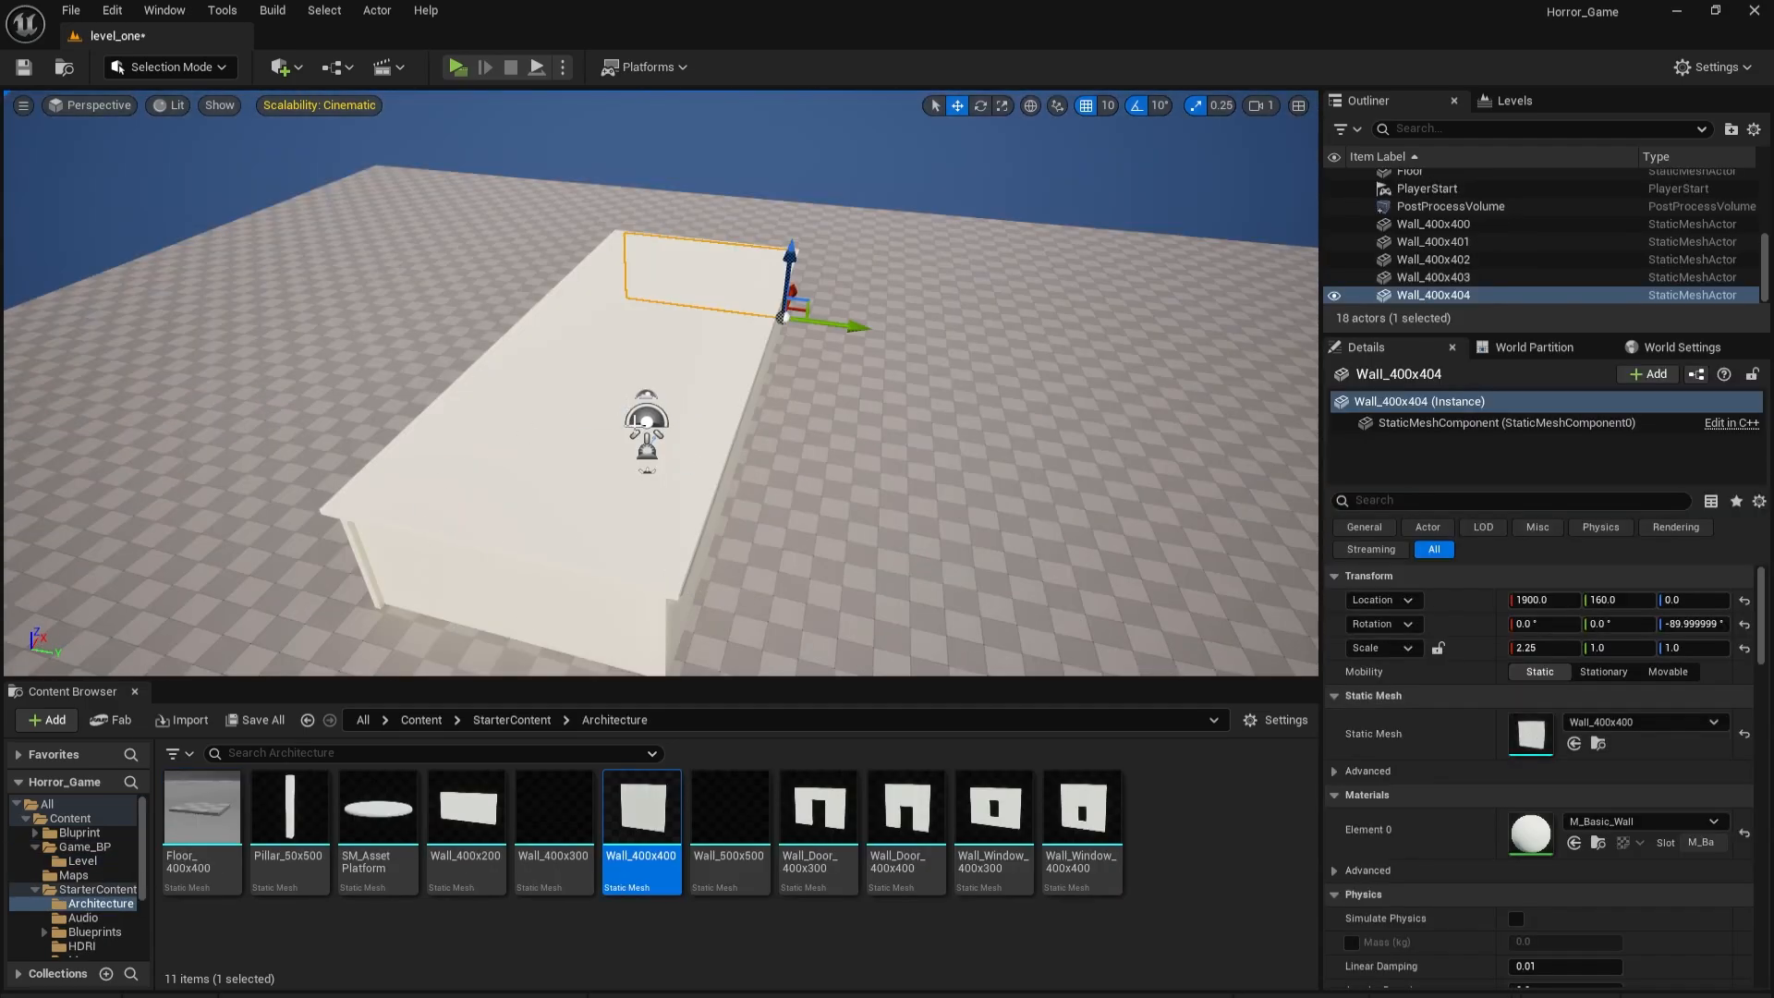
key(s)
right_drag(660, 384, 628, 356)
key(w)
key(s)
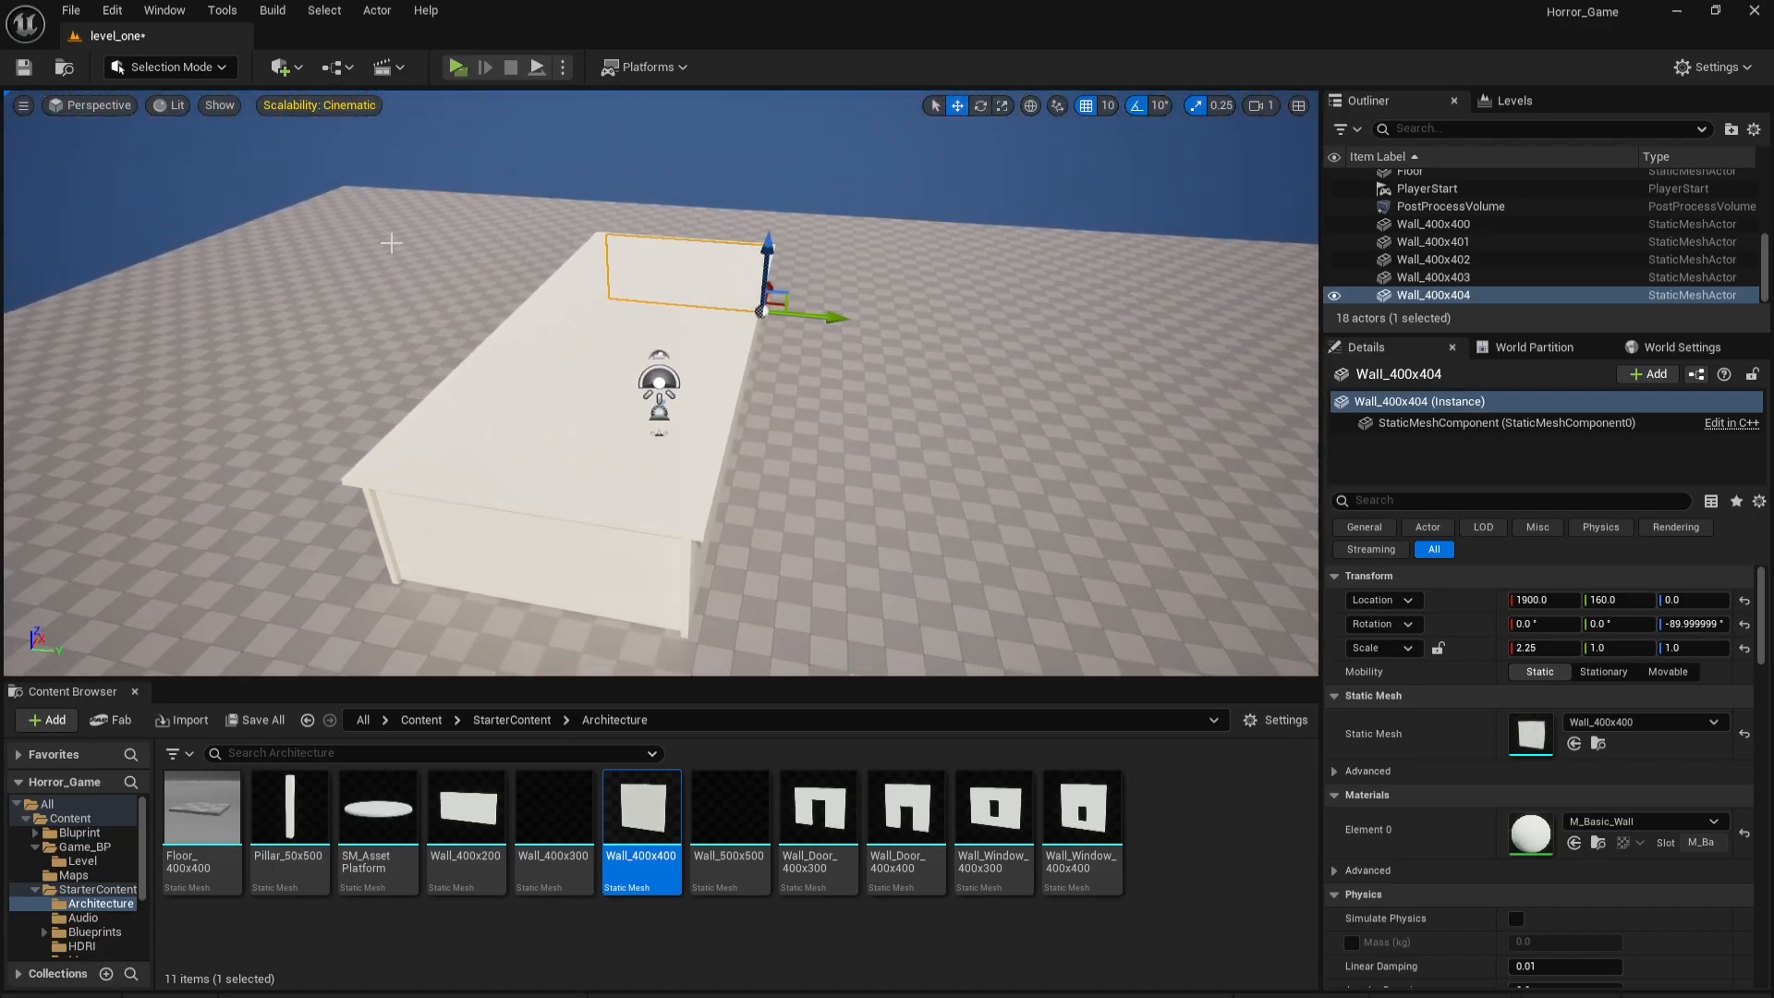
Play the level, walk around the enclosed room to check the spotlight on the walls, and end the preview.
click(456, 67)
key(w)
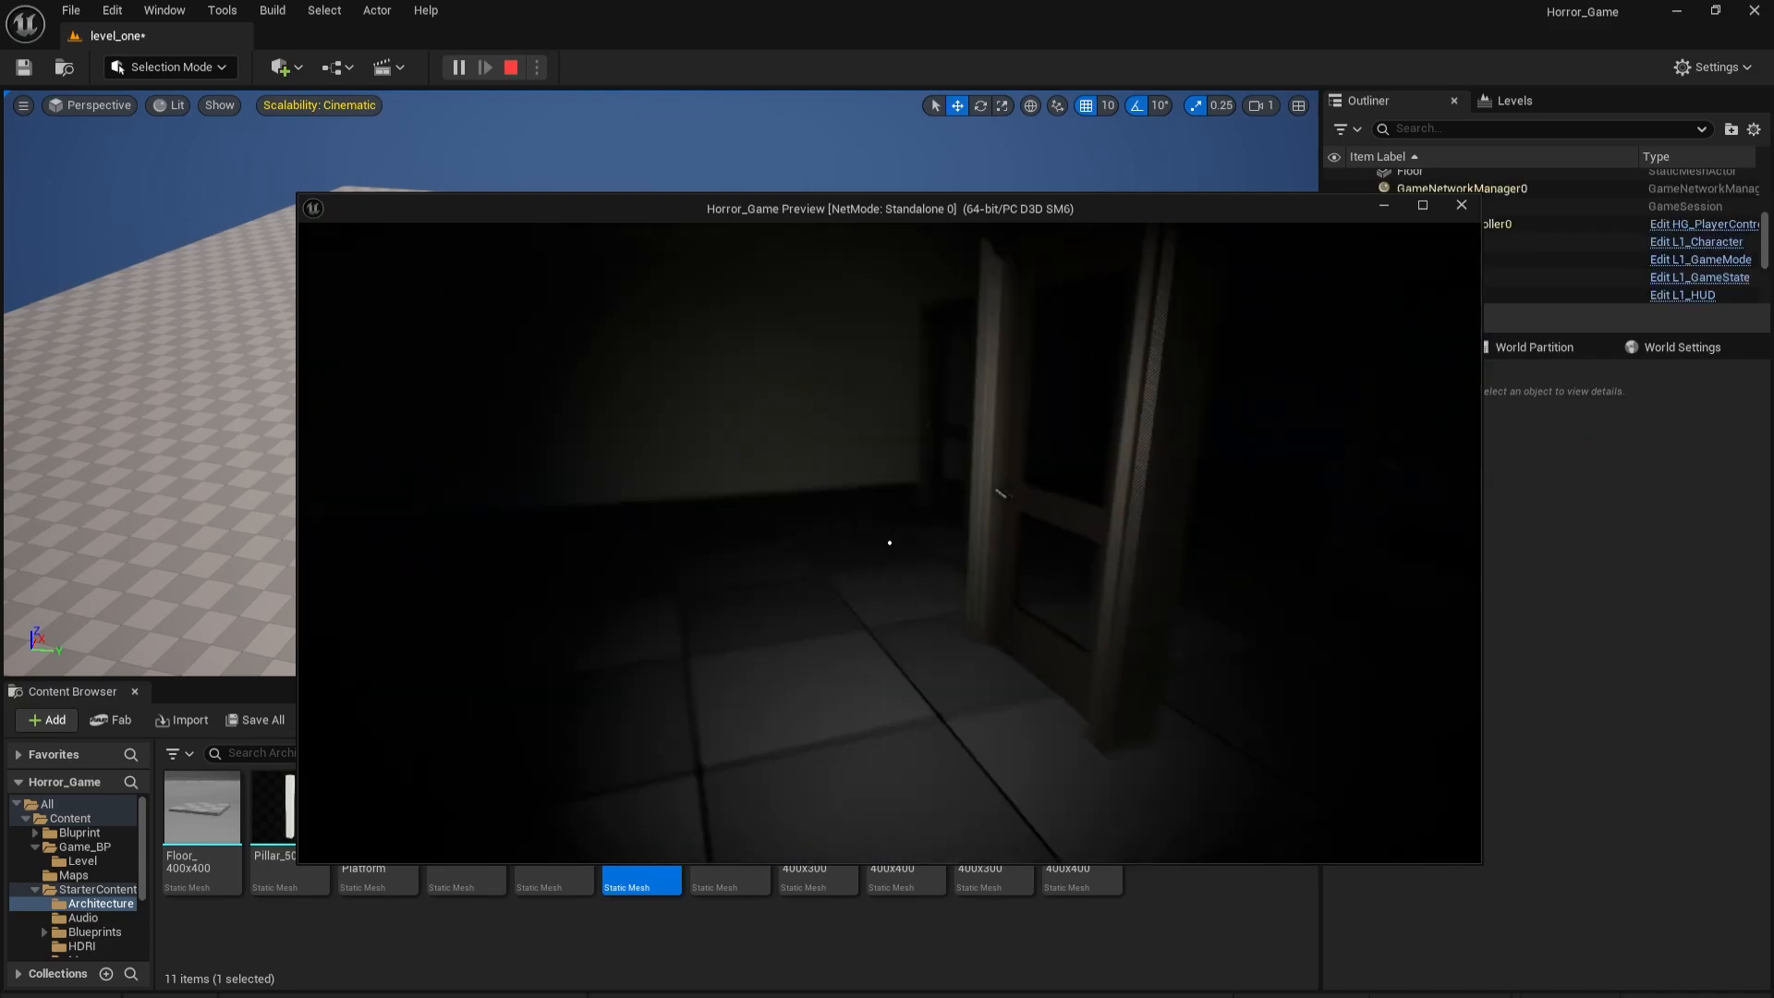
key(w)
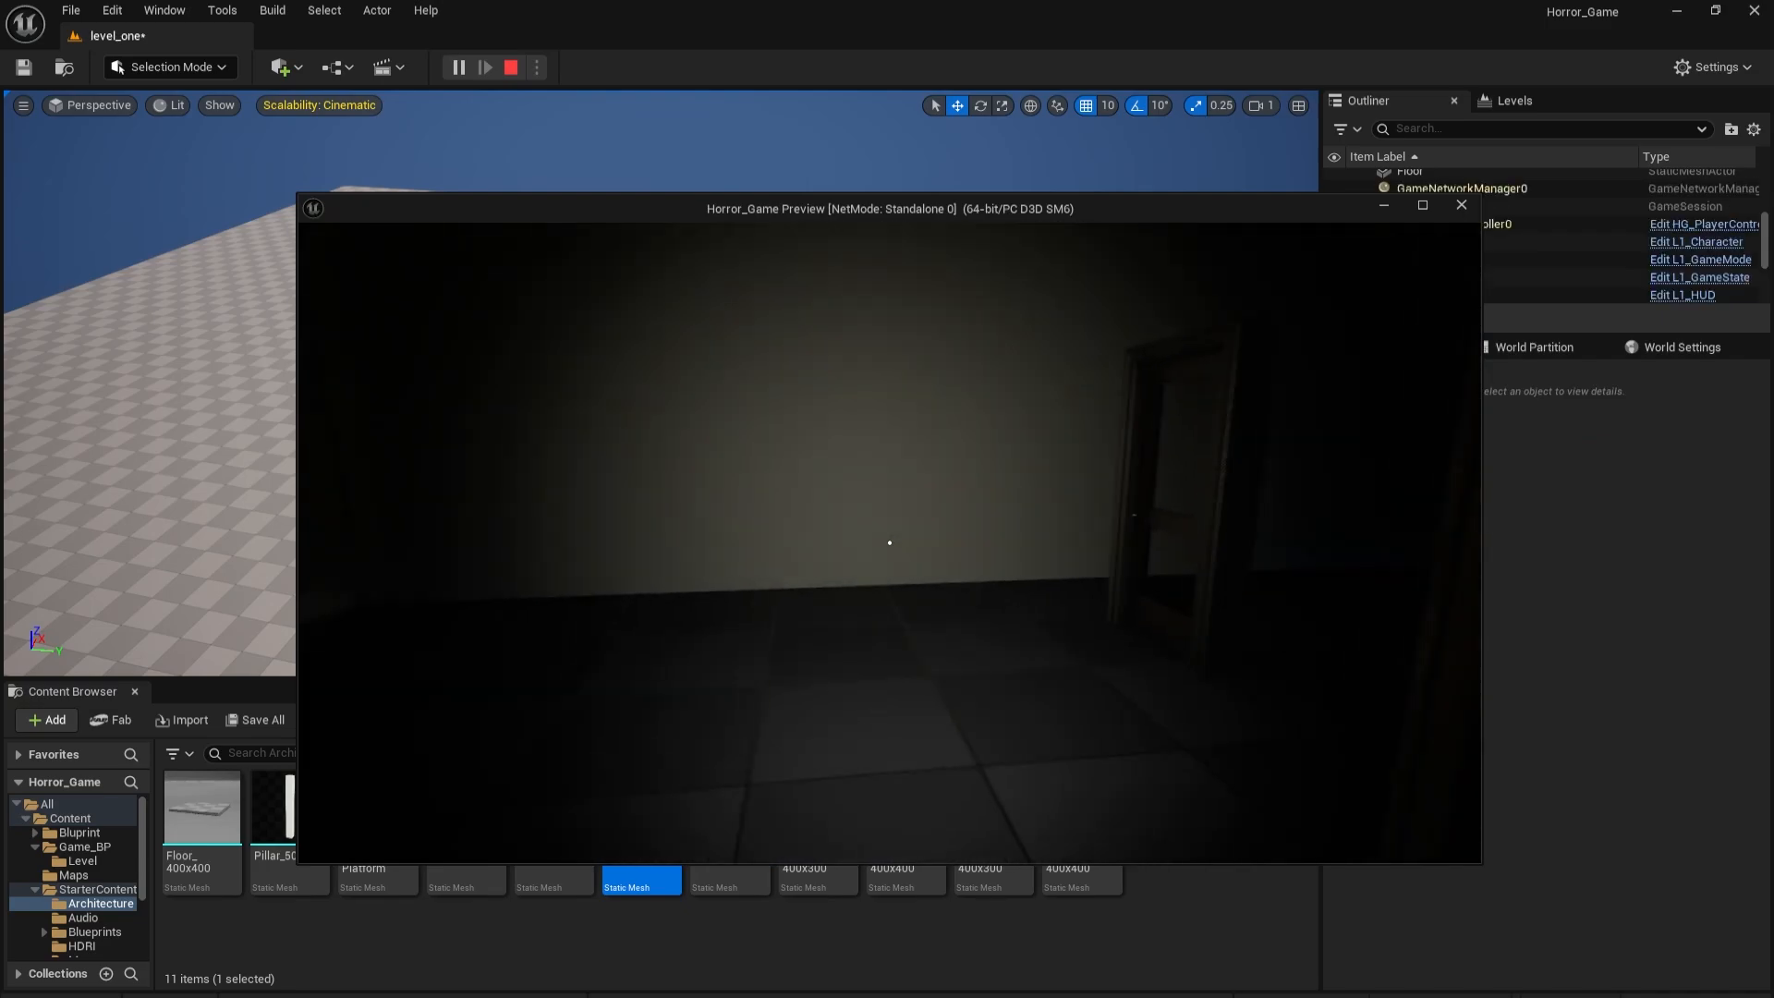
key(w)
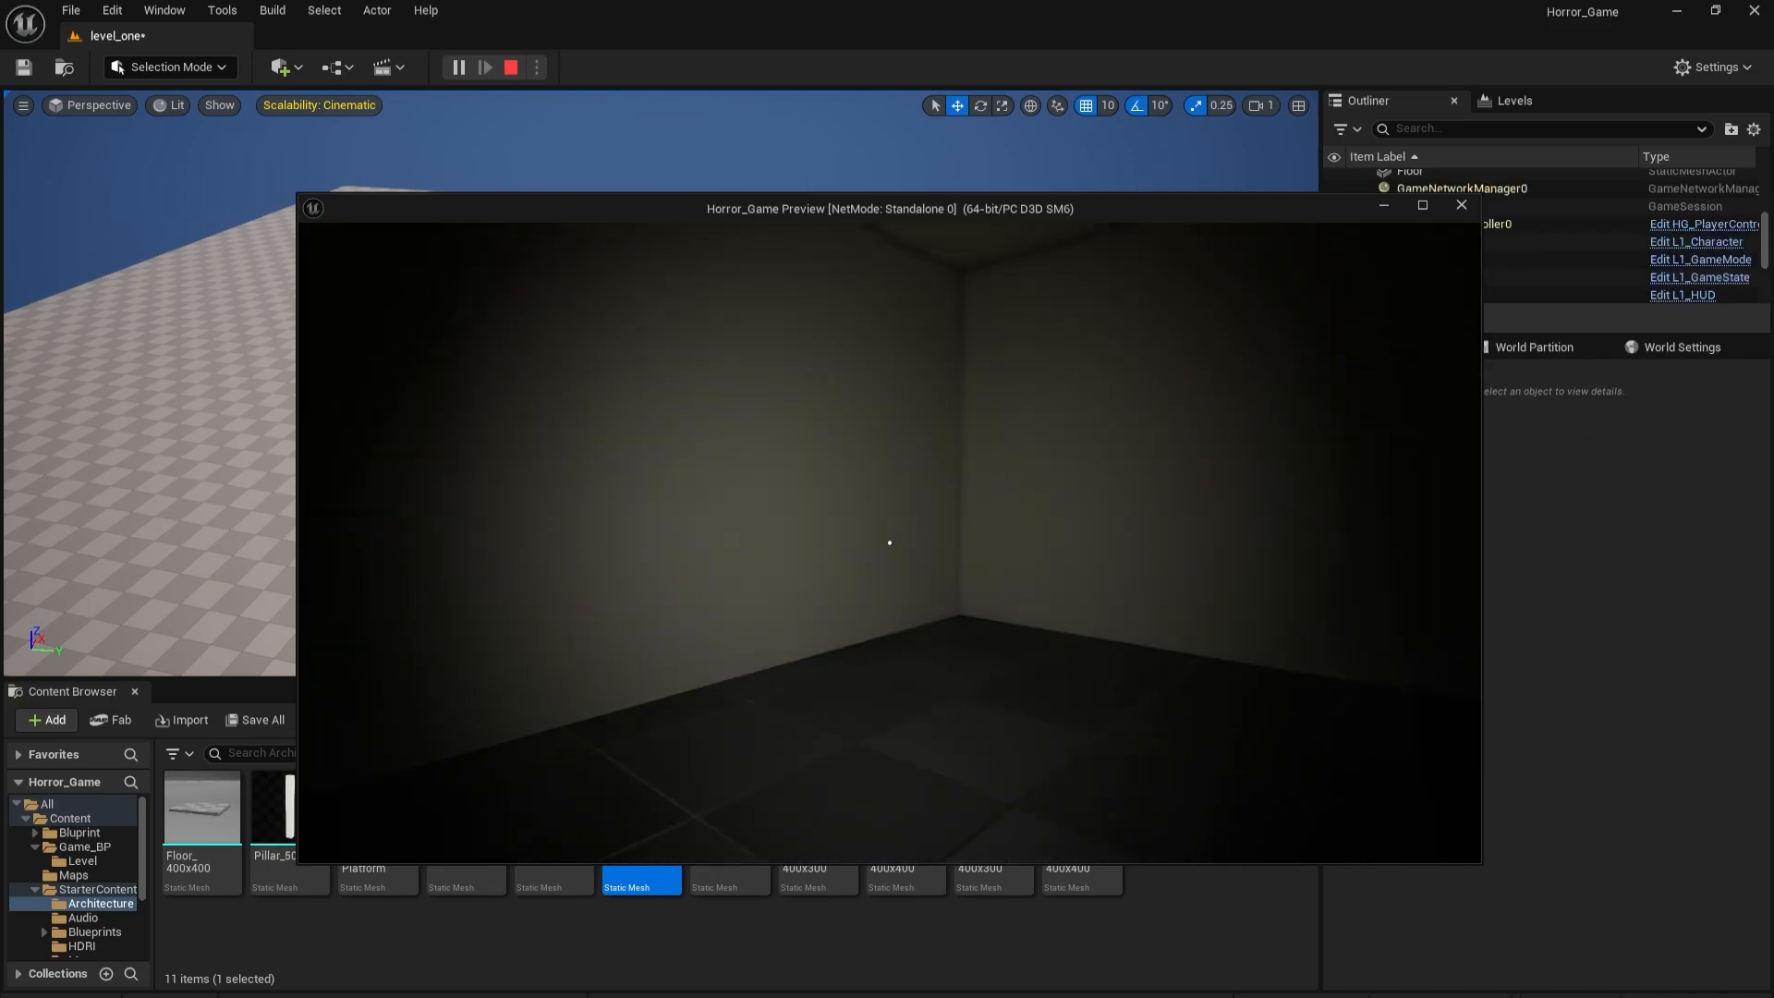
key(s)
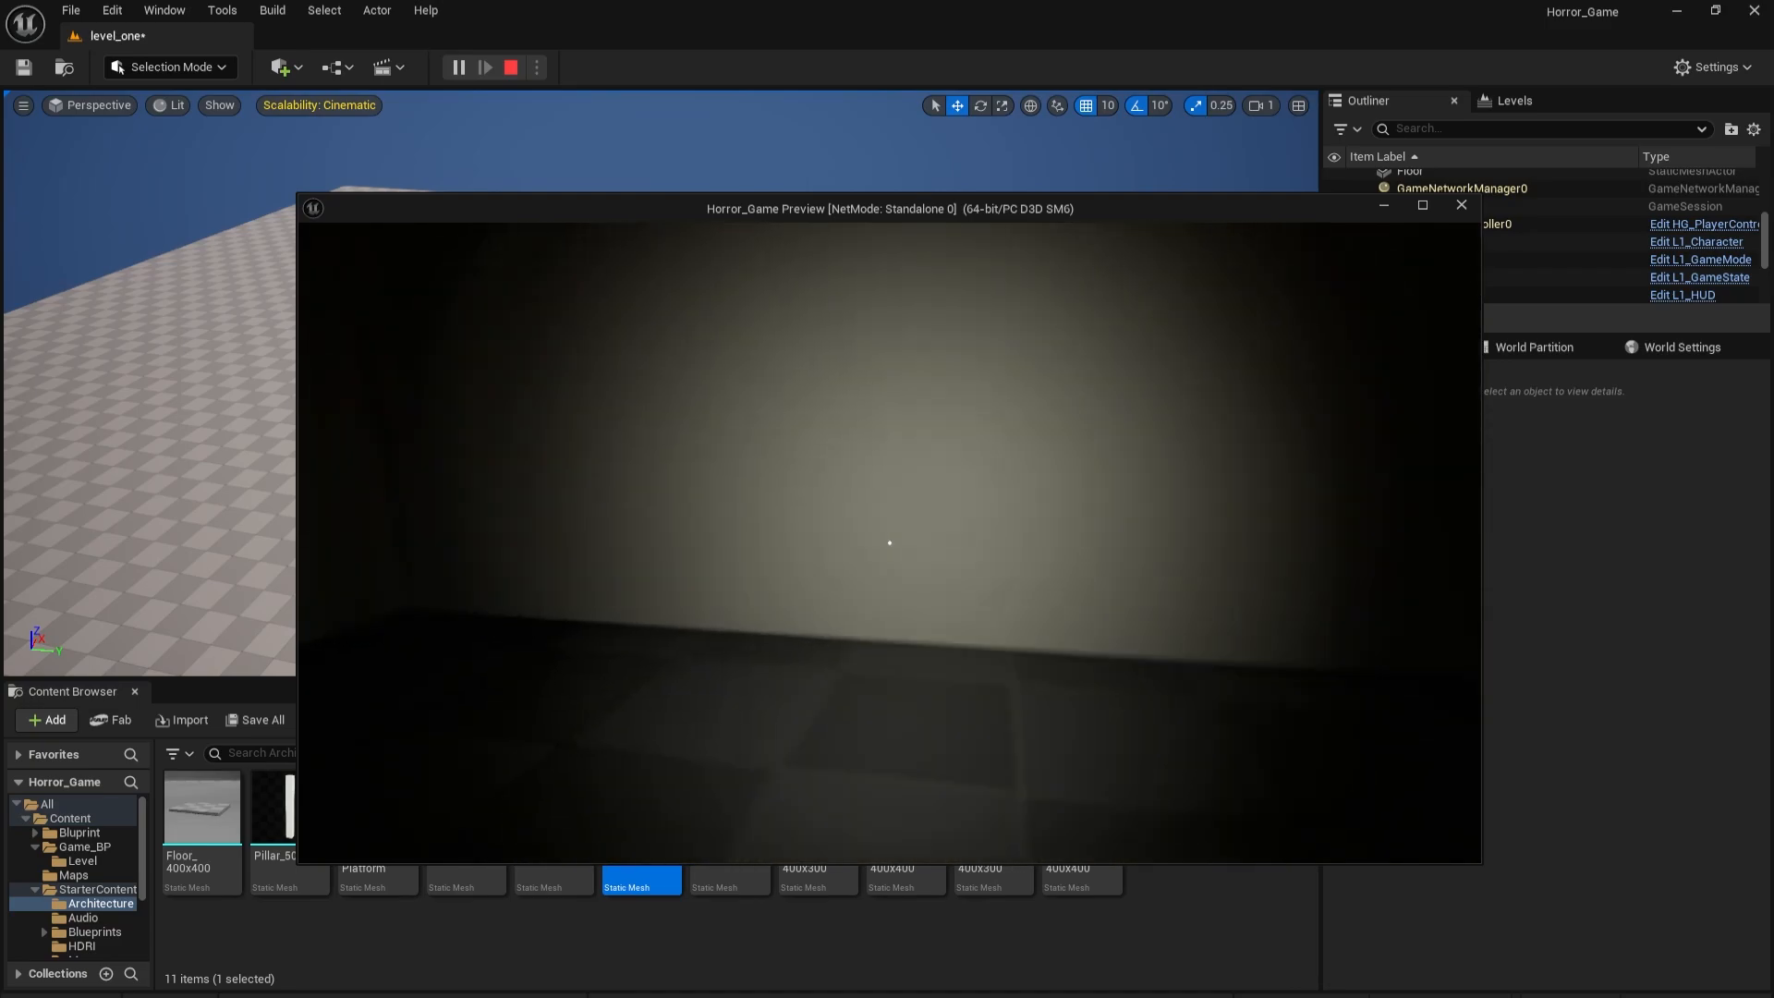
key(s)
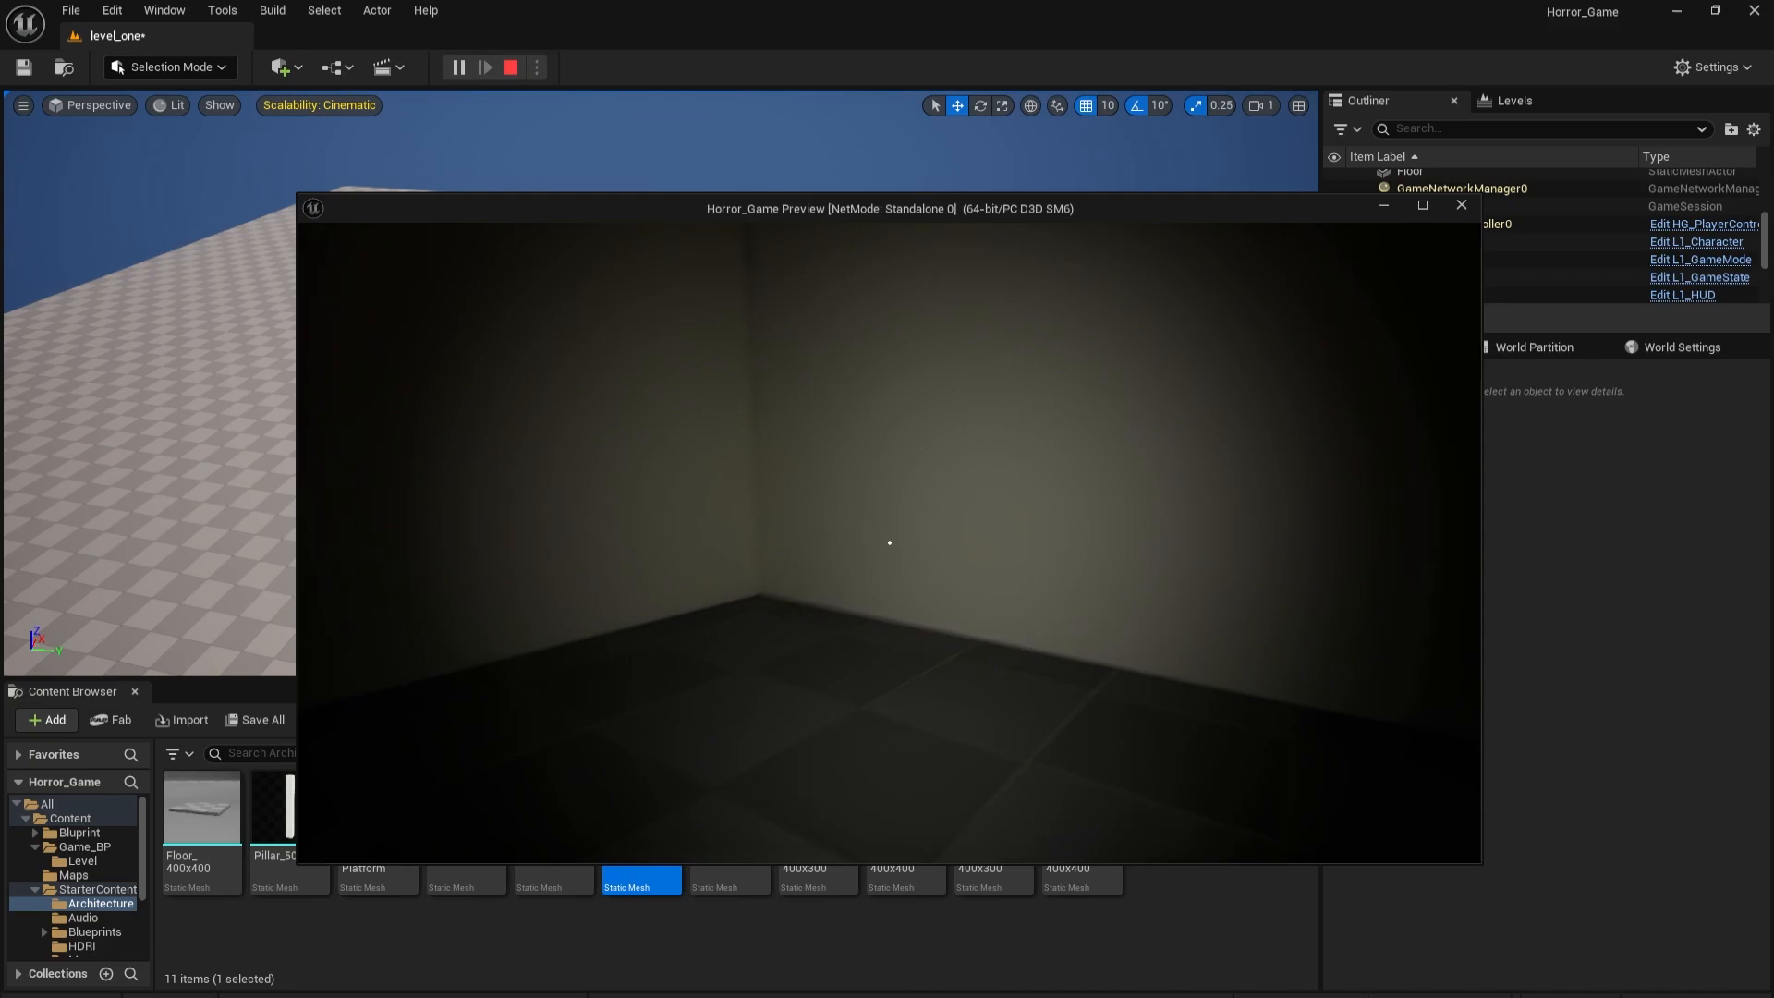
key(w)
key(s)
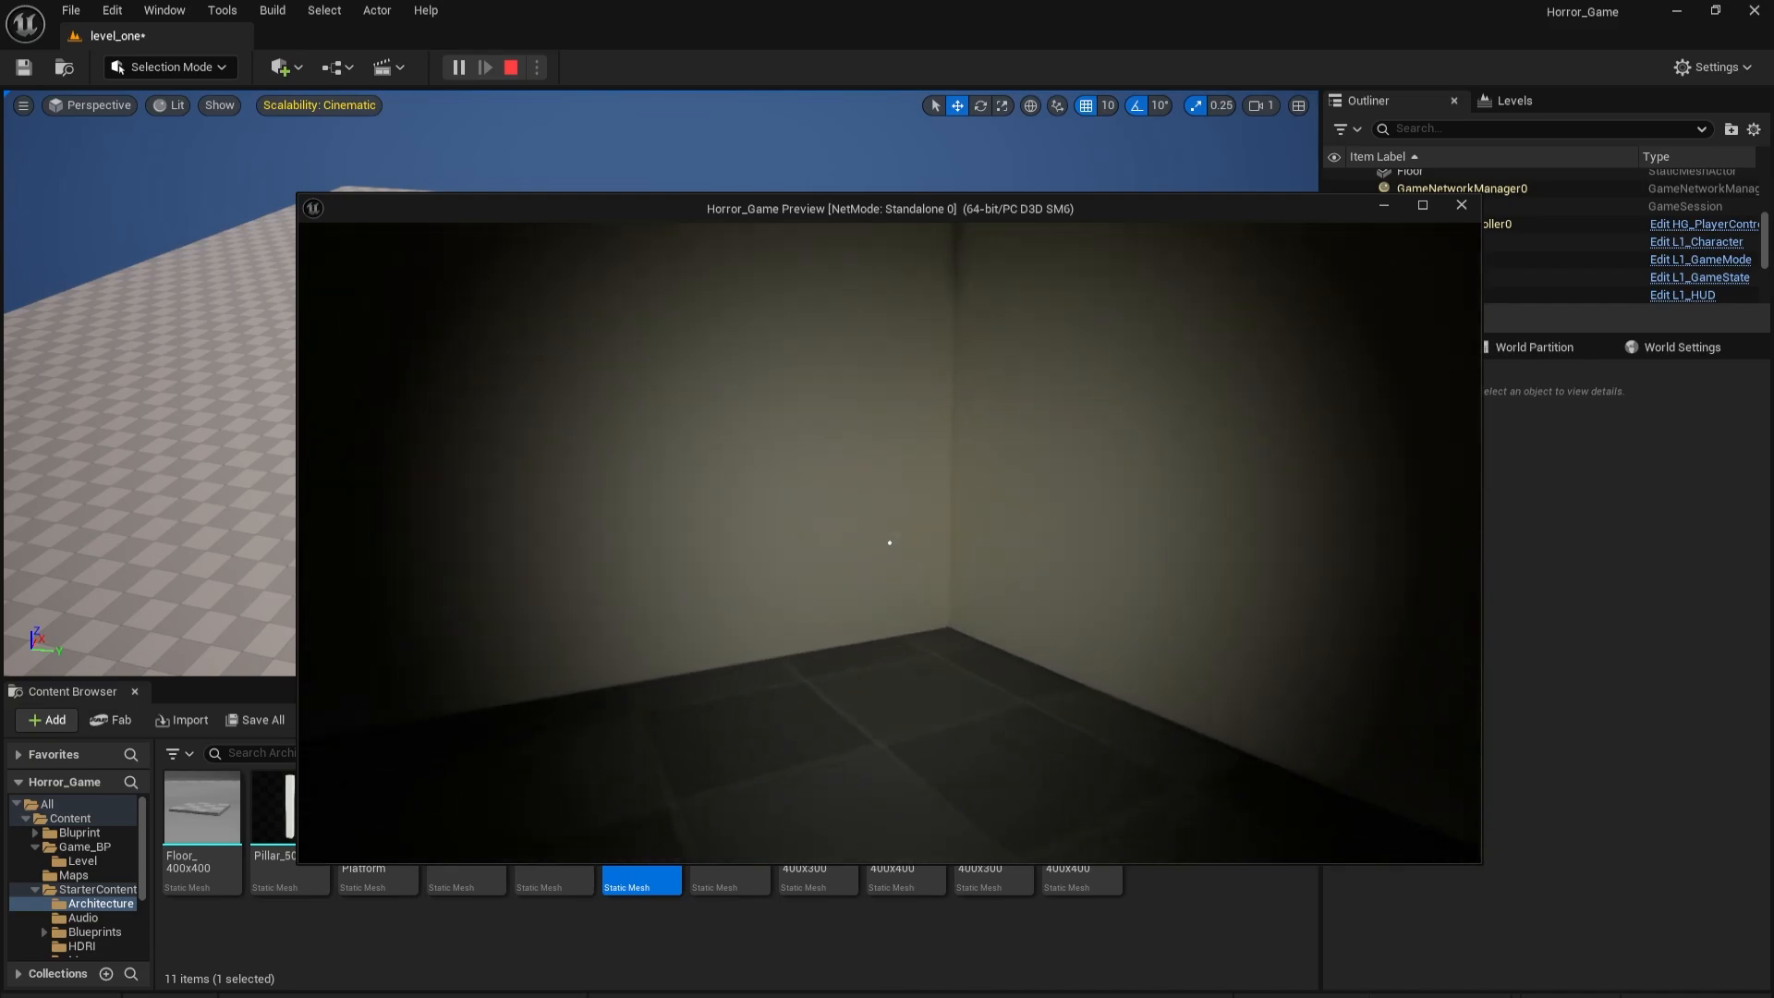
key(Escape)
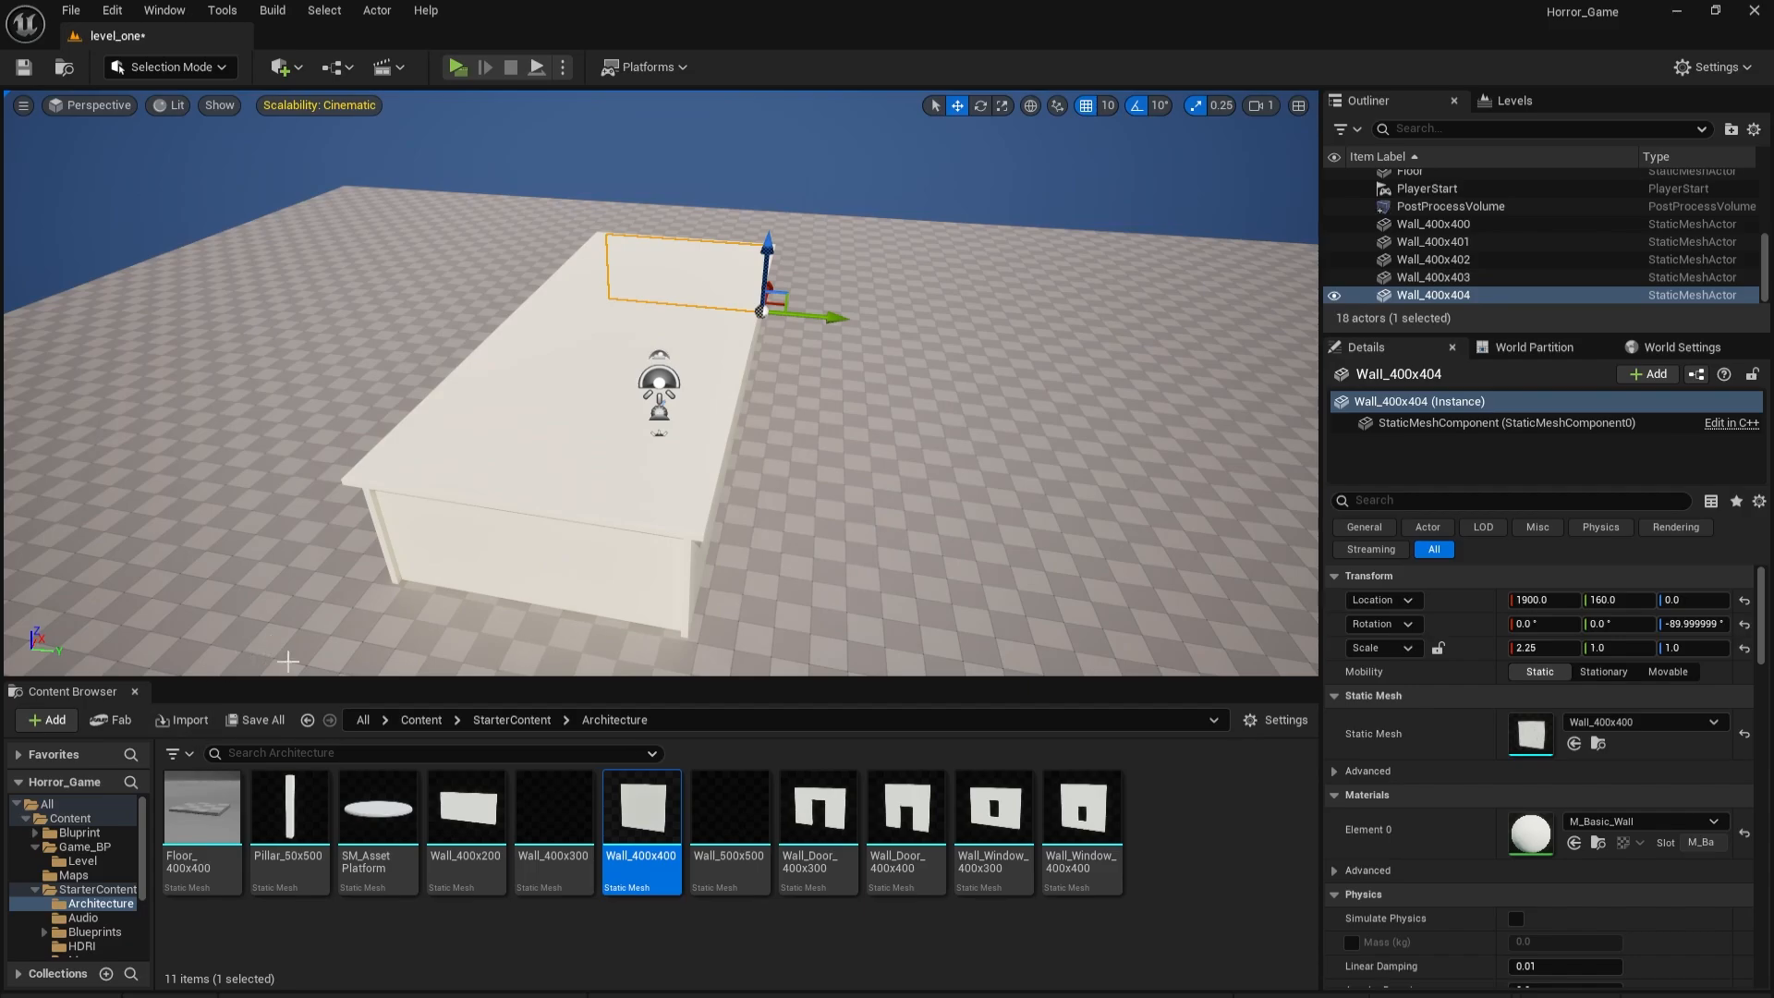
Reopen the L1_Character blueprint and review the spotlight's Light Profiles settings, including IES Texture.
click(69, 818)
double_click(282, 825)
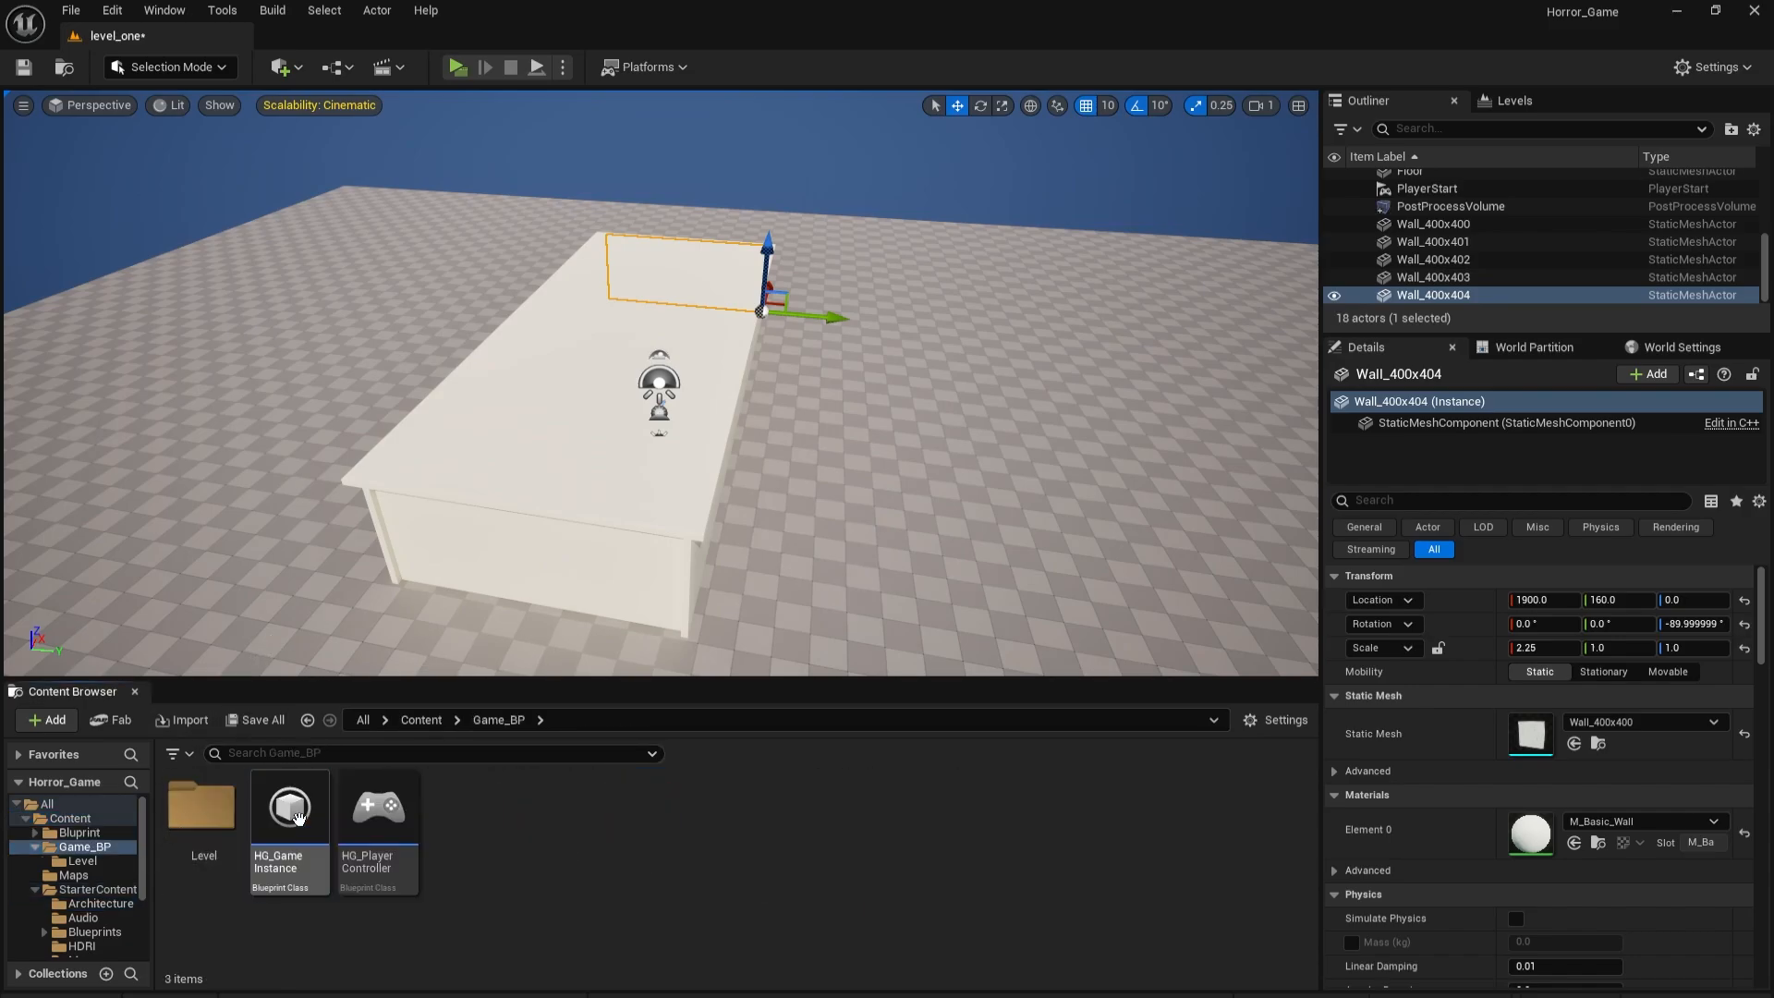
double_click(201, 813)
double_click(201, 808)
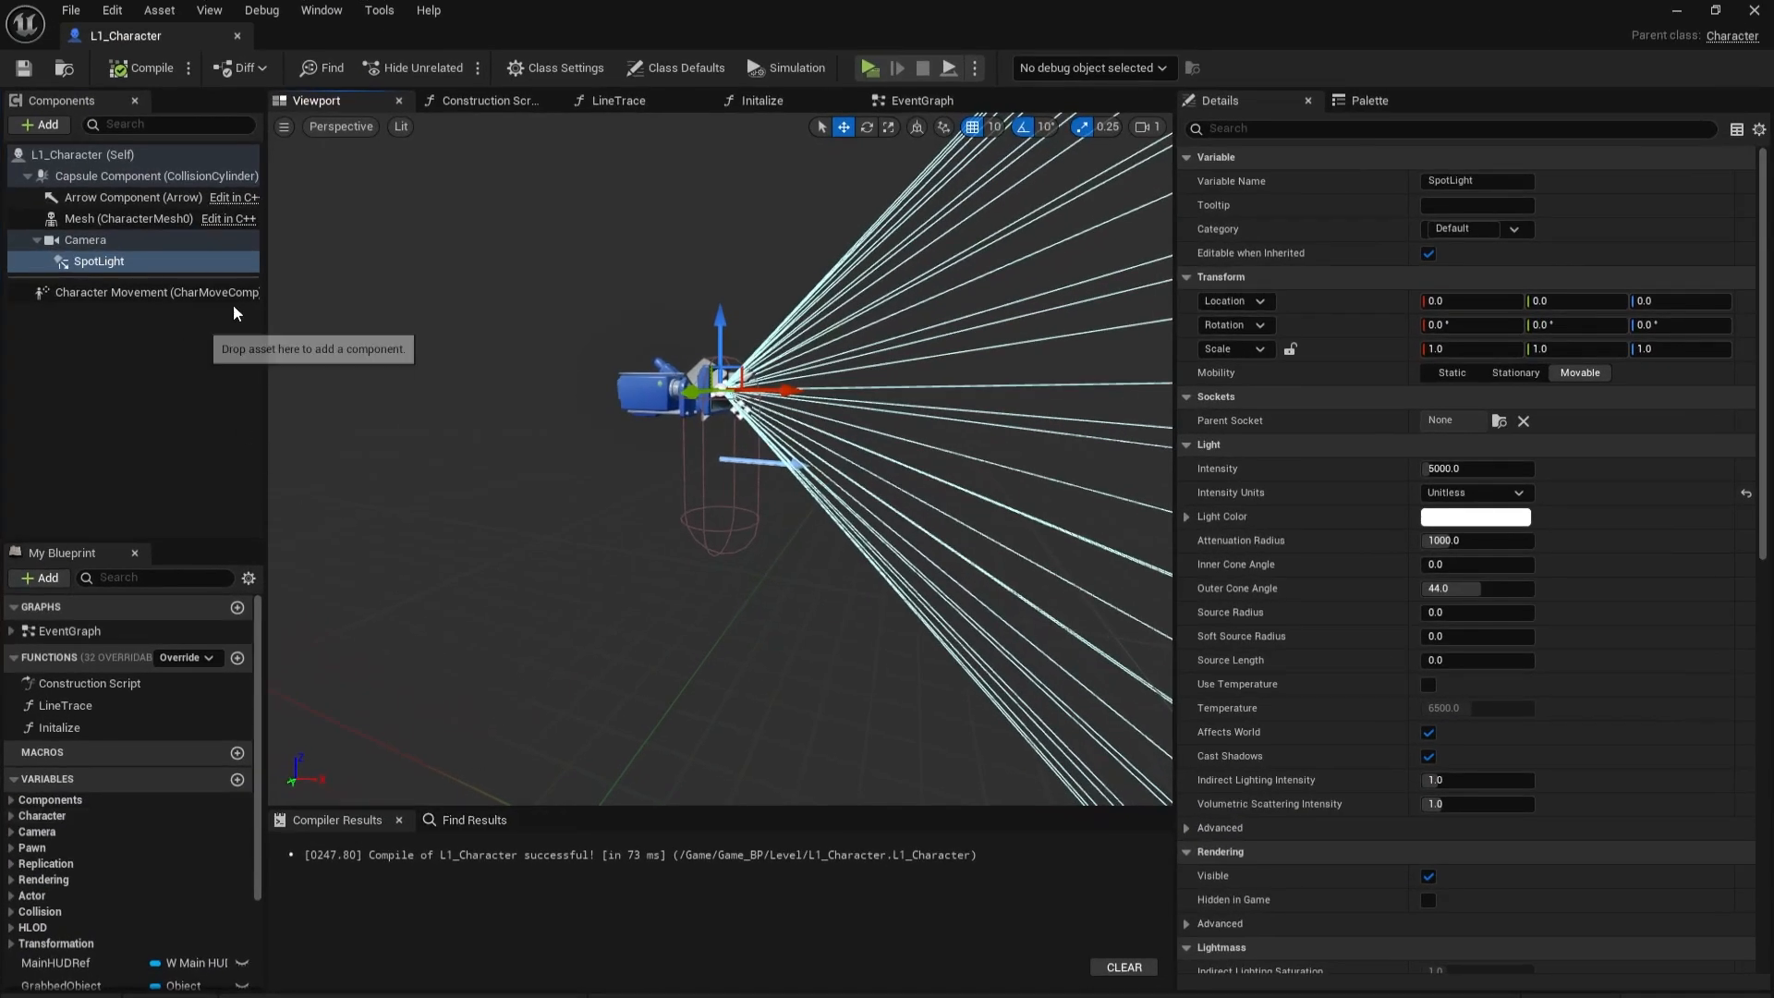
scroll(1482, 654, down, 2)
scroll(1481, 657, down, 15)
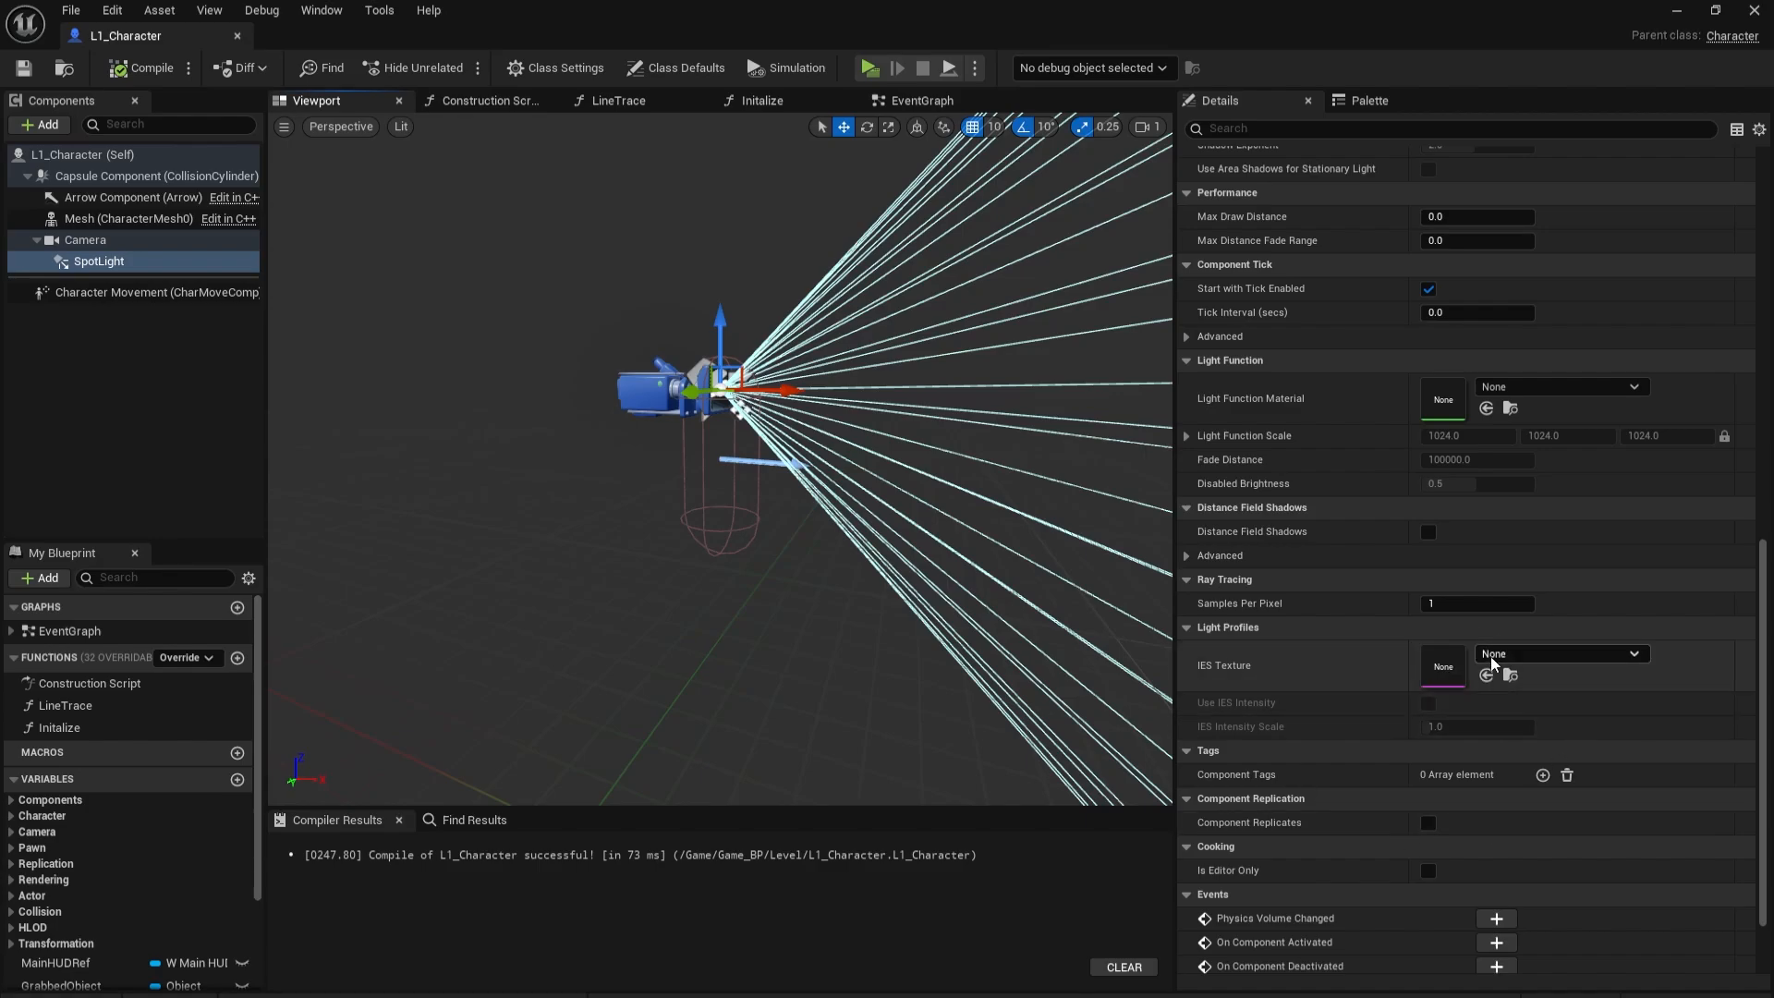
click(1677, 10)
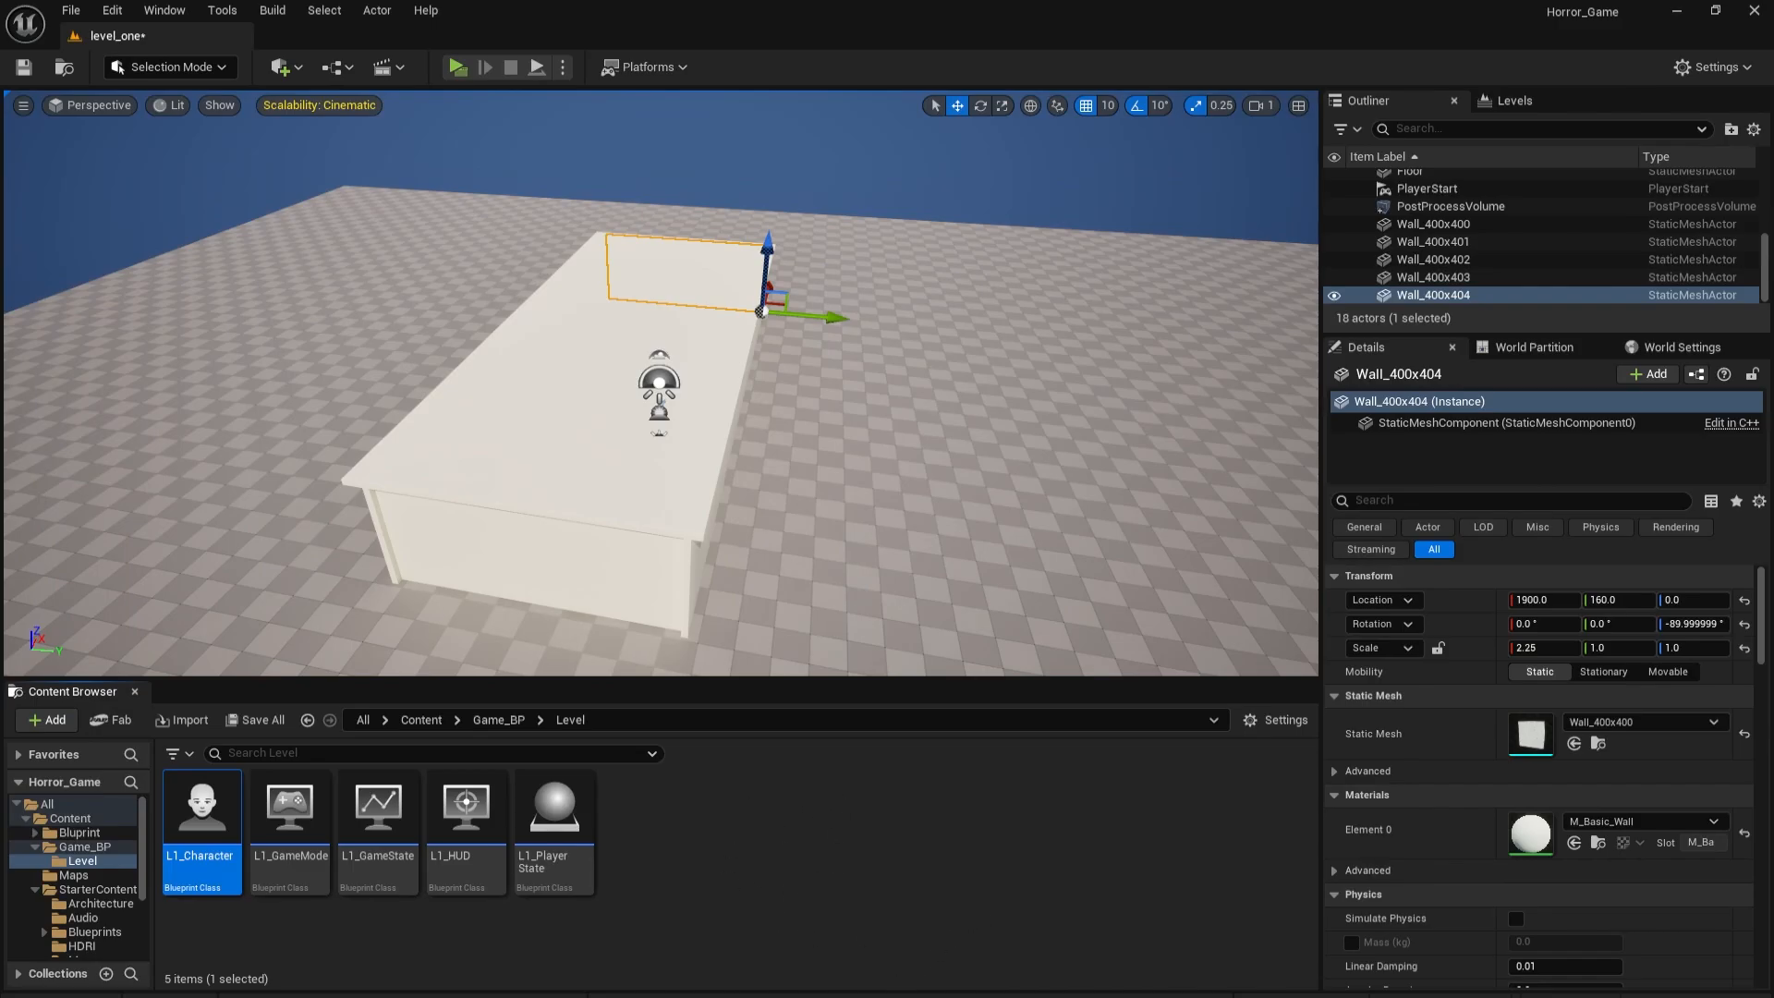
Switch to the Epic Games Launcher, search Fab for "ies lig" and open the IES Light Profile Pack.
key(super)
click(682, 531)
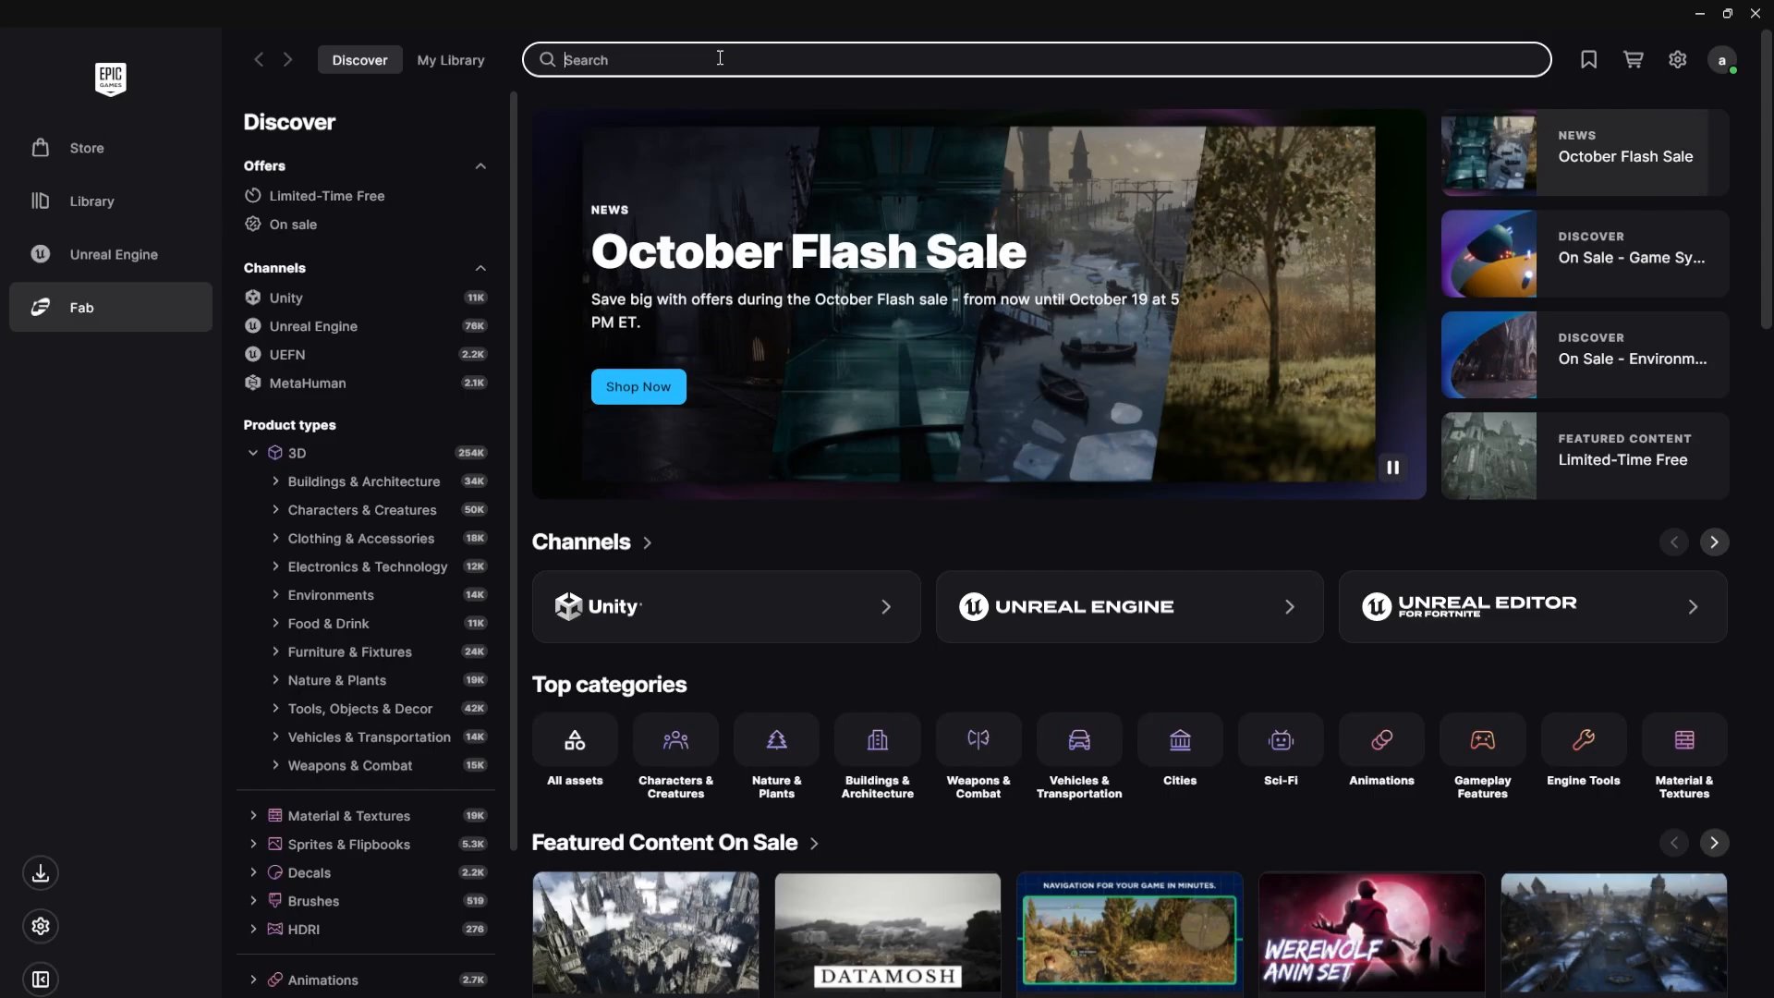
text(ies )
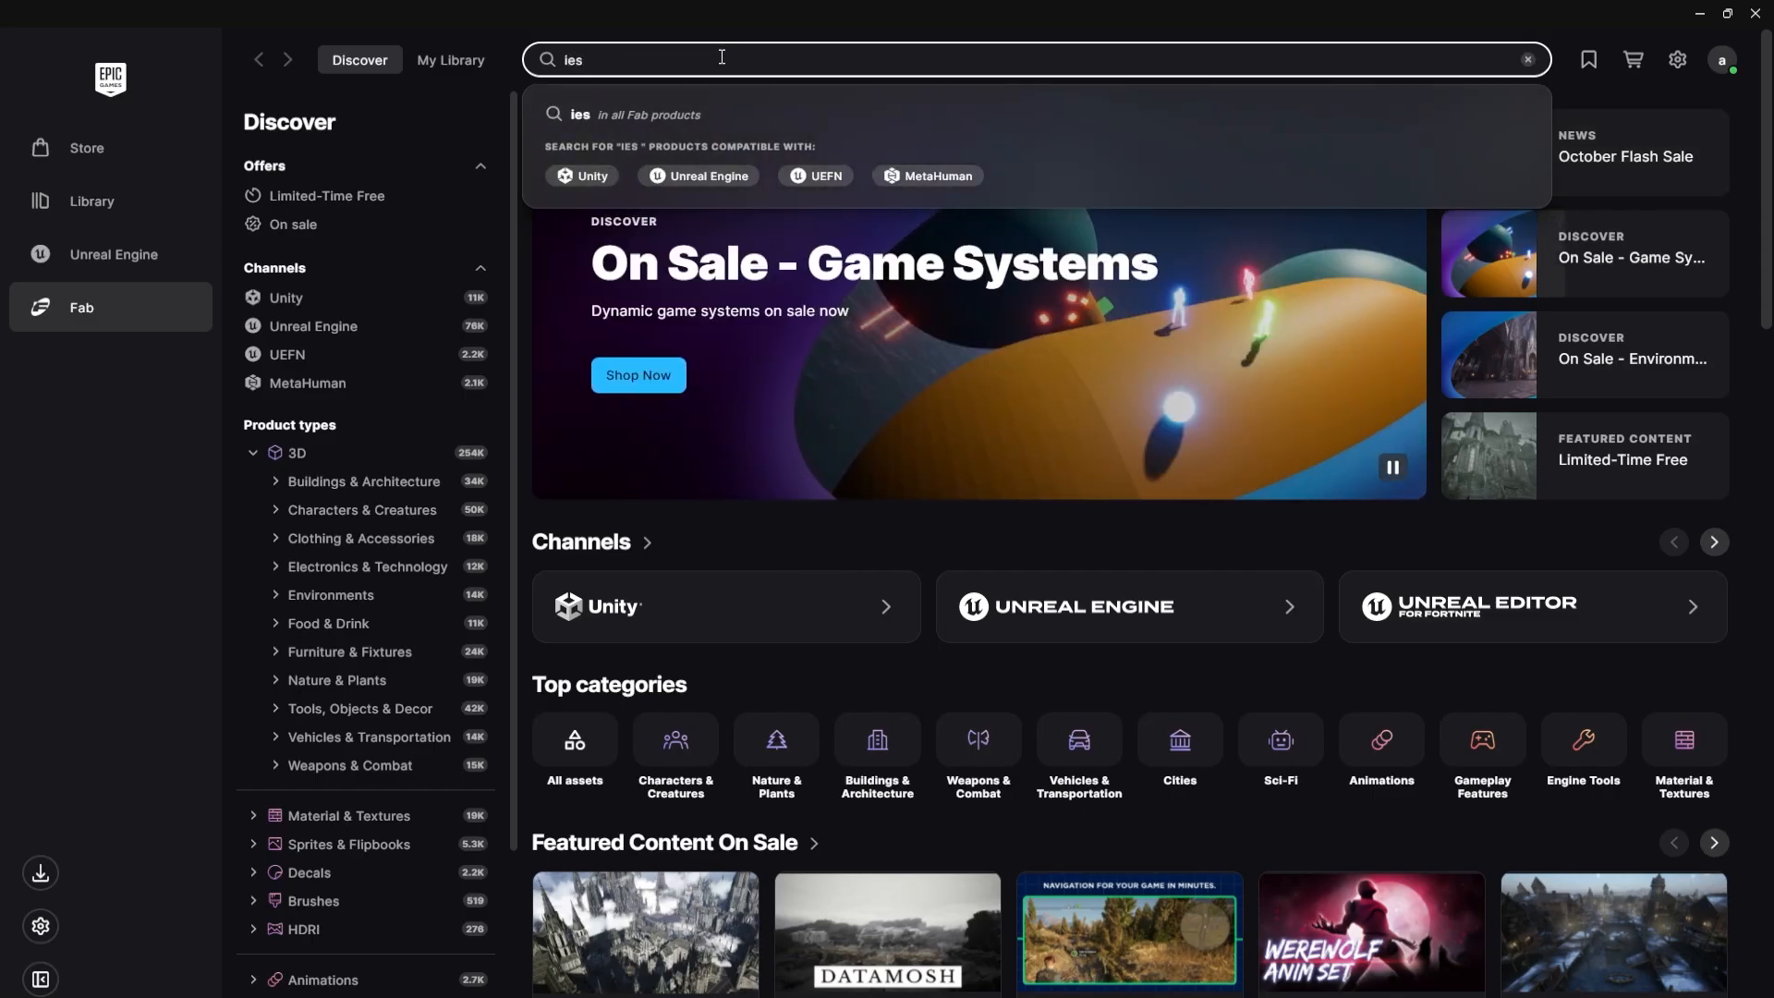
text(lig)
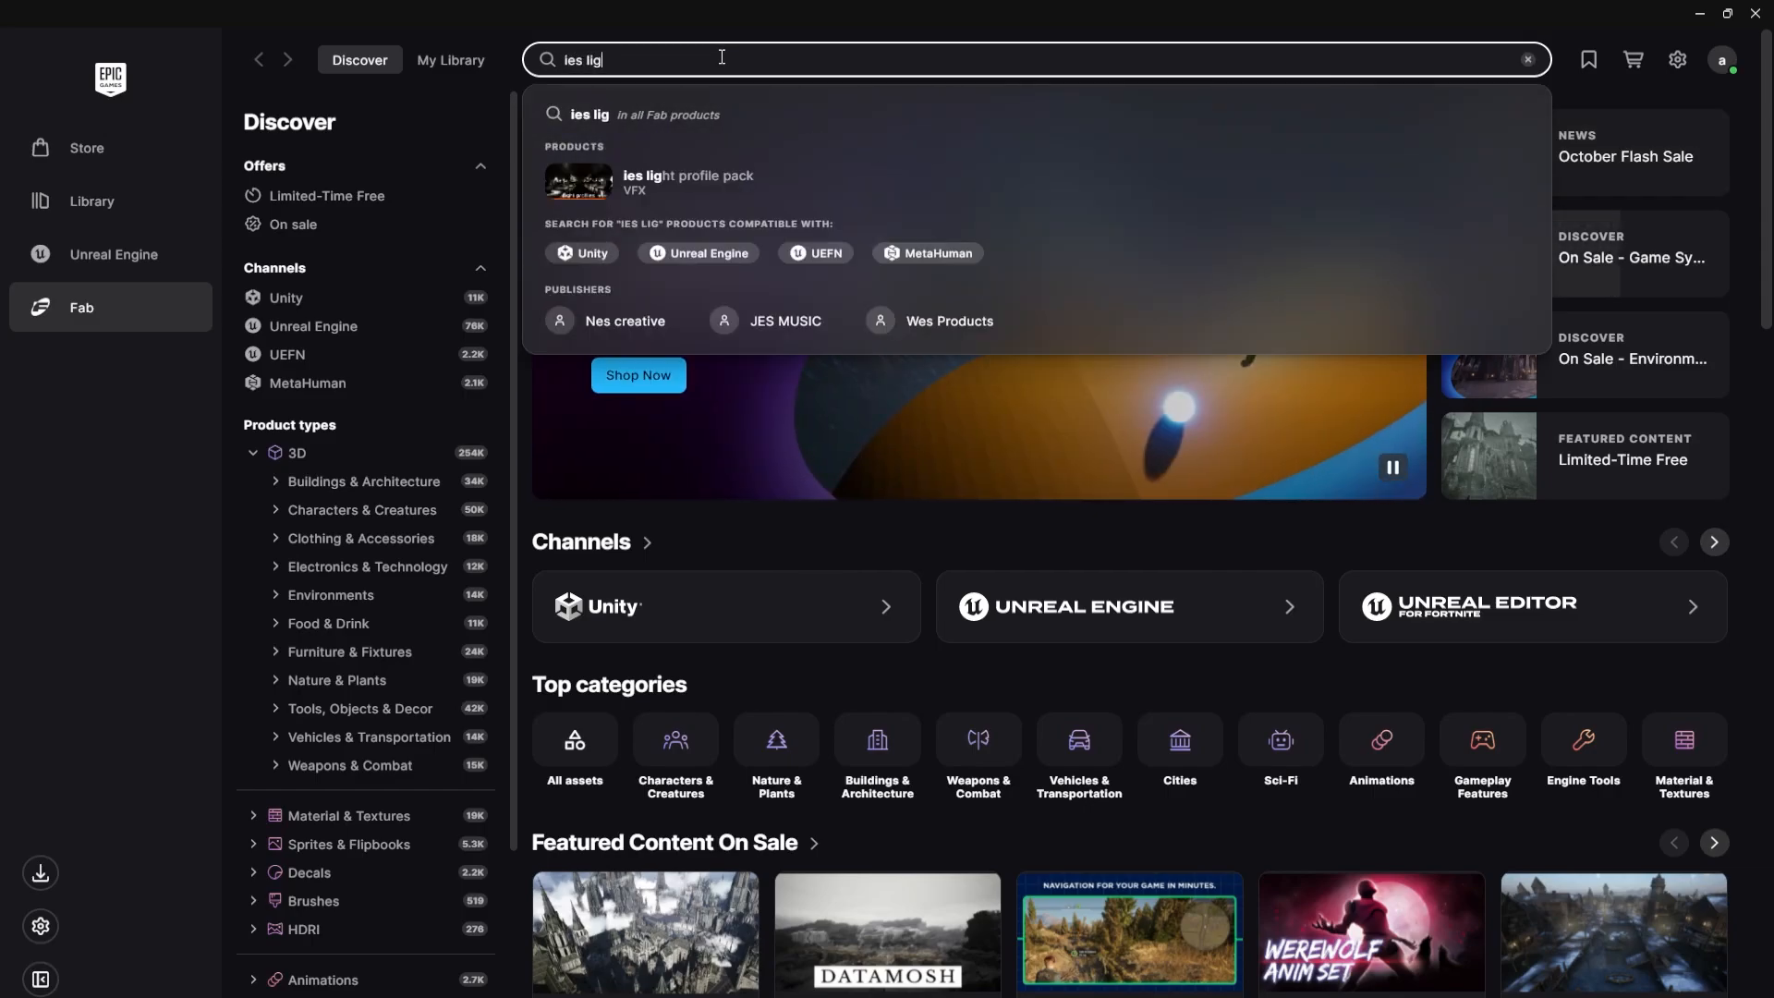
click(718, 183)
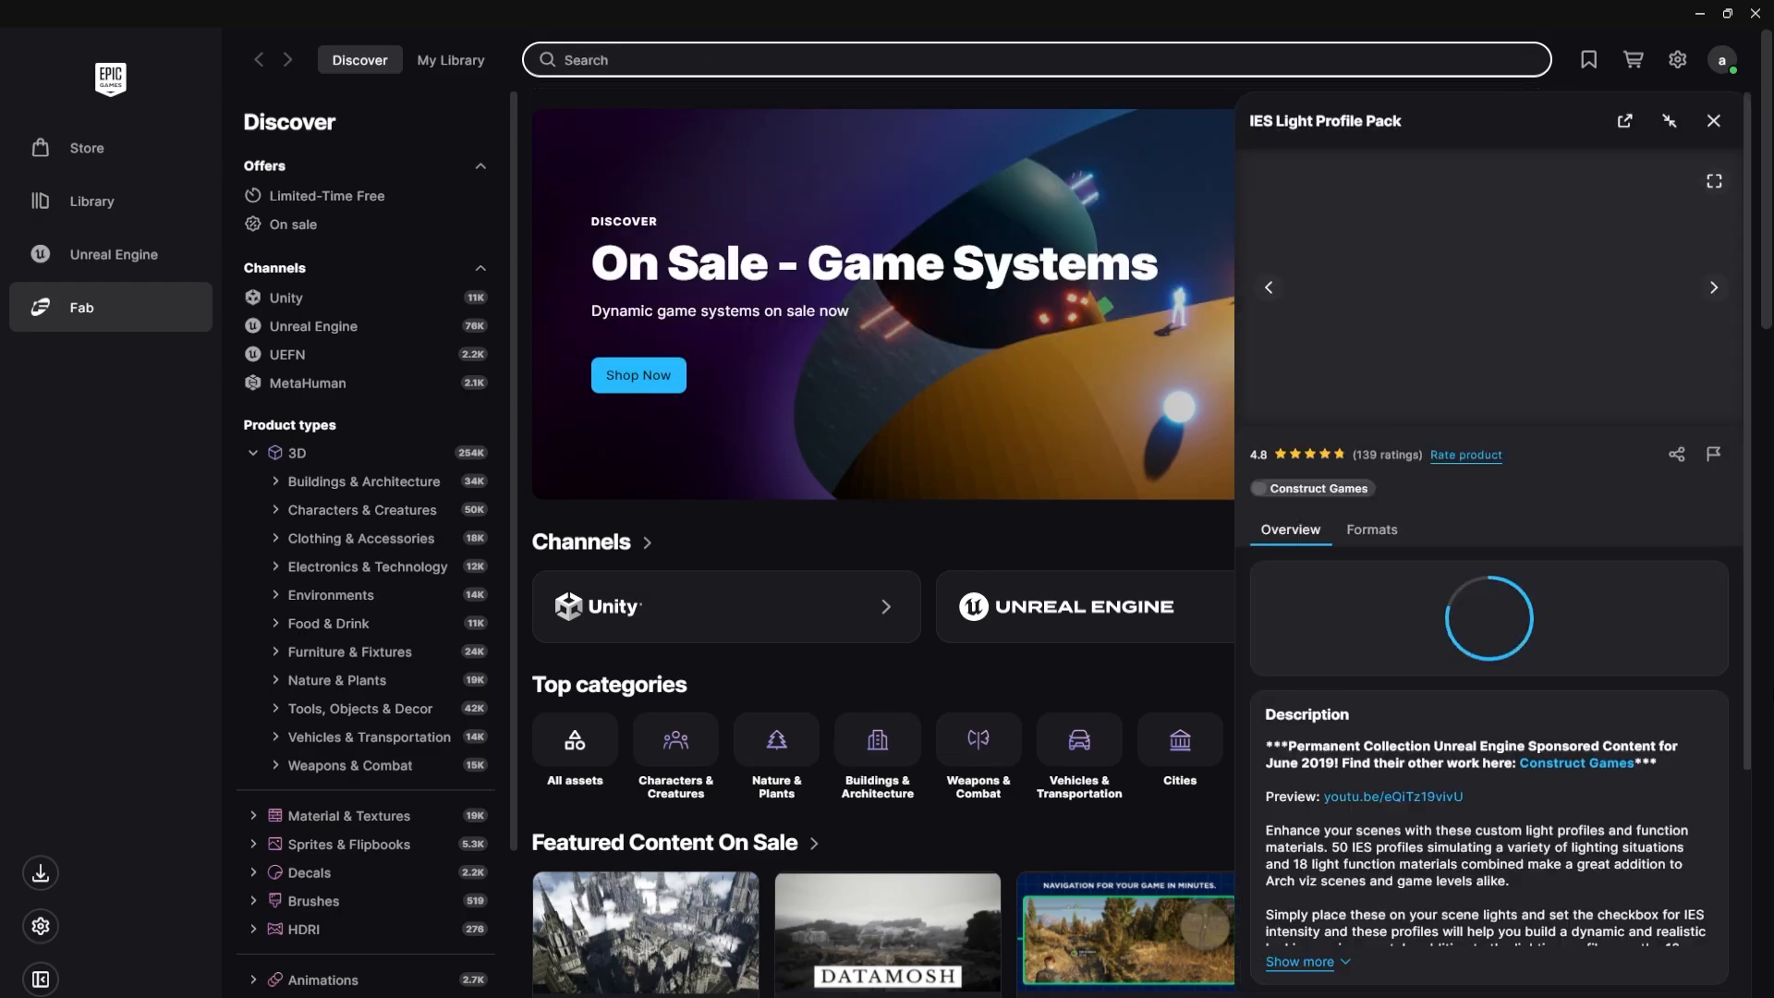
Add the IES Light Profile Pack to the Horror_Game project and close the launcher to return to the level editor.
click(1512, 599)
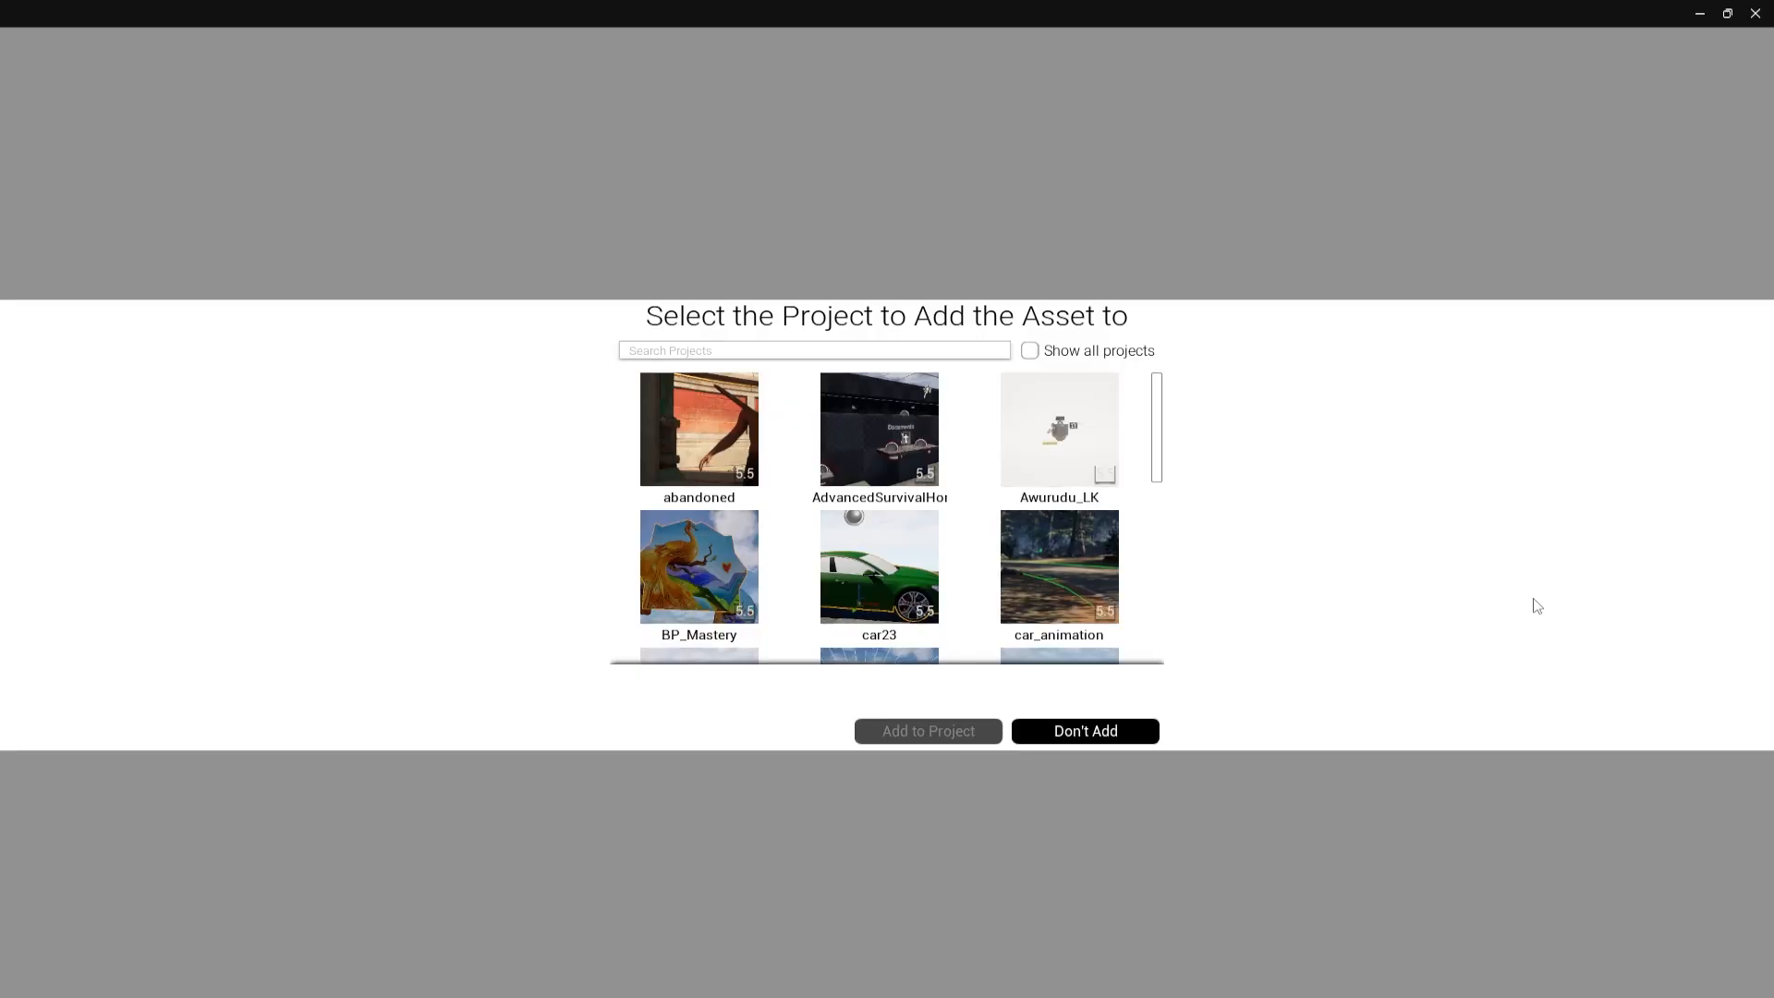
scroll(1037, 436, down, 3)
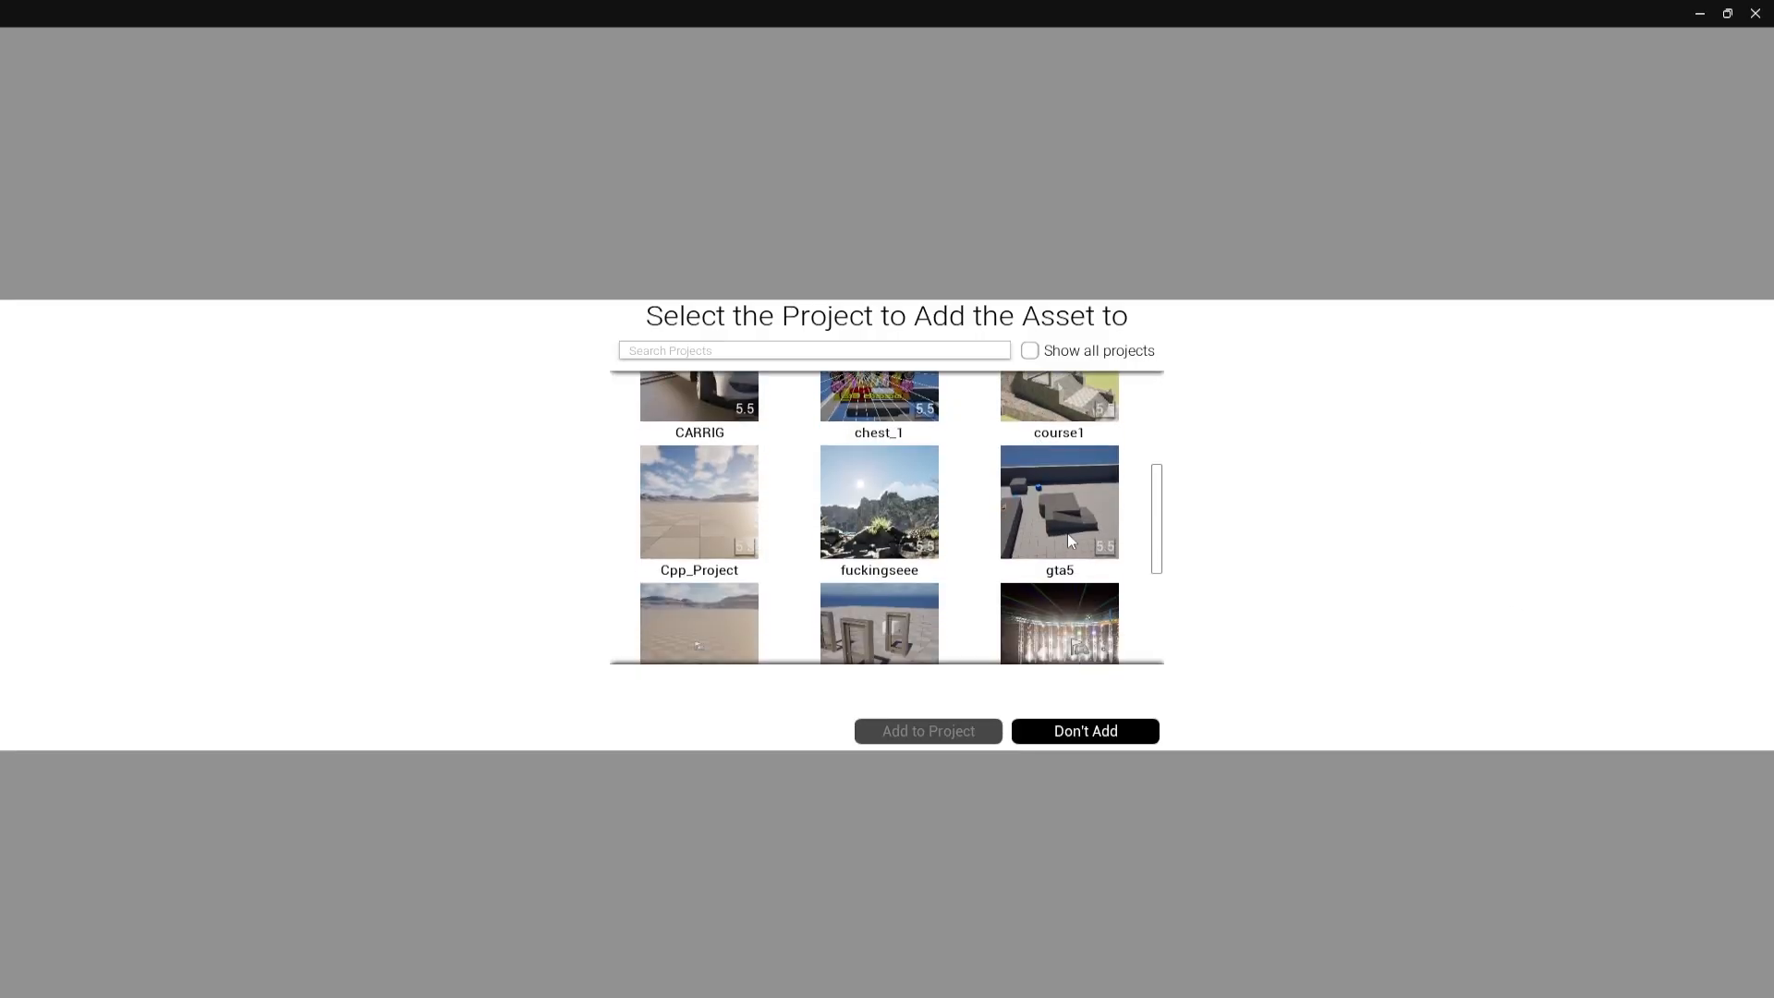
scroll(1028, 541, down, 1)
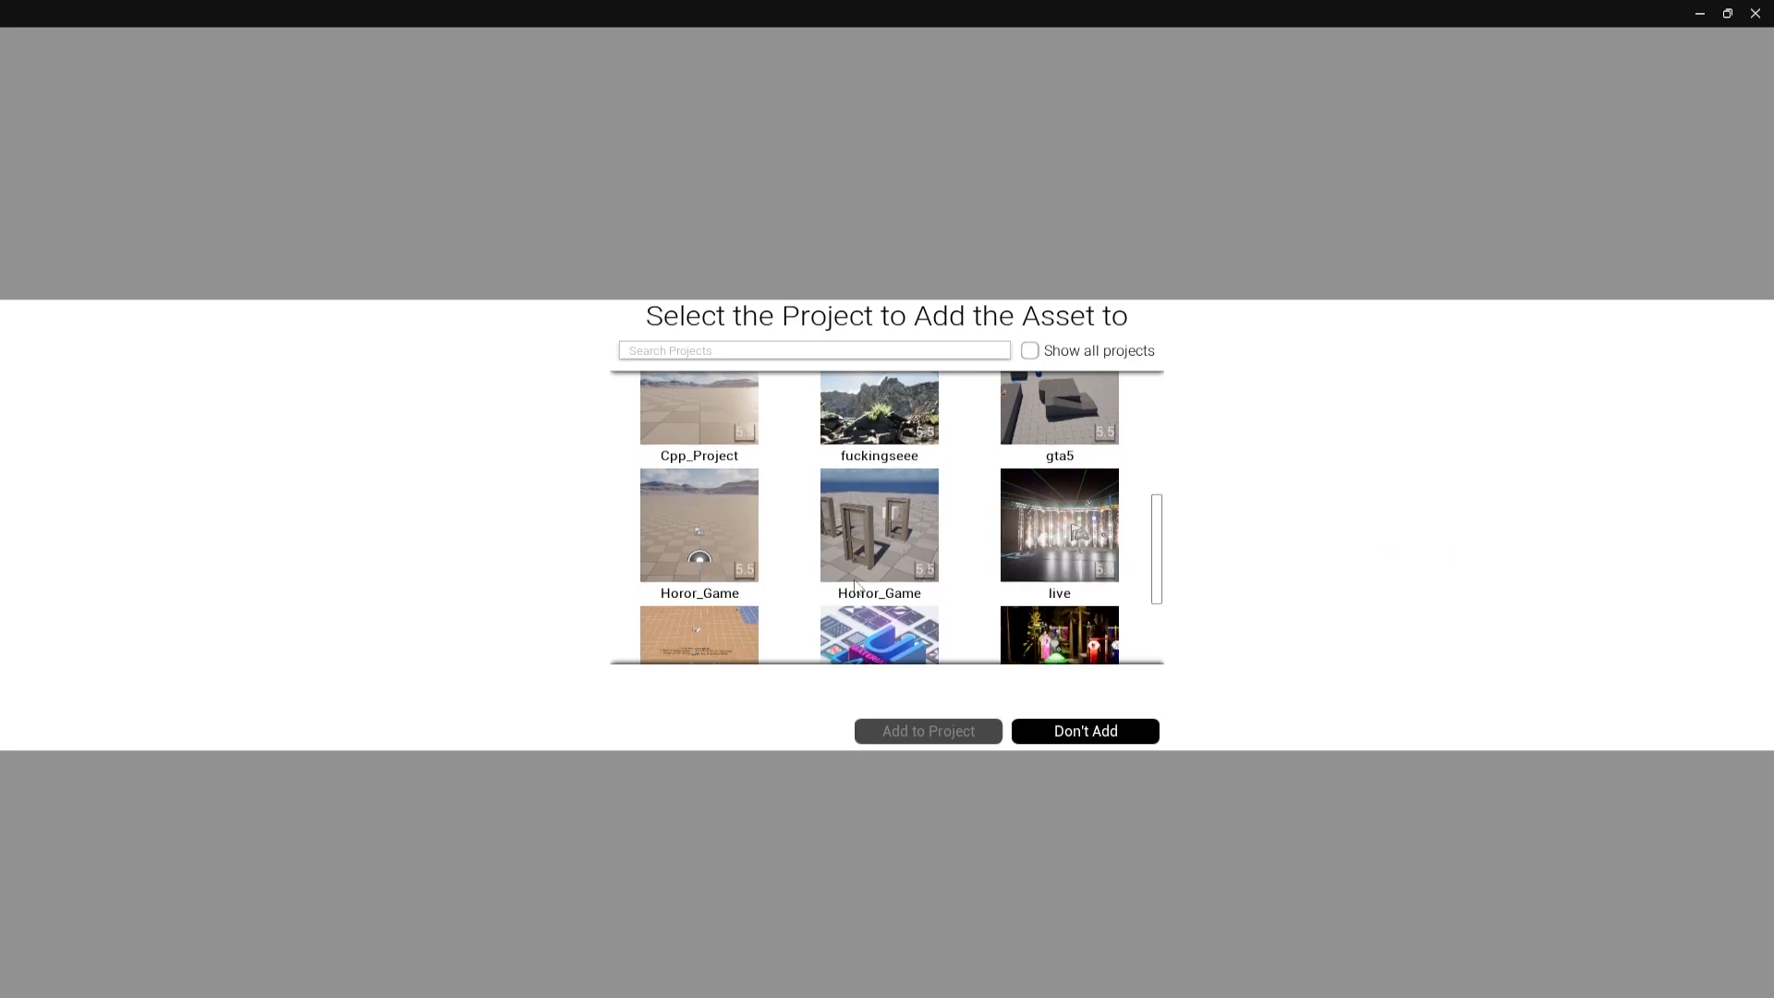
scroll(875, 567, down, 1)
click(893, 499)
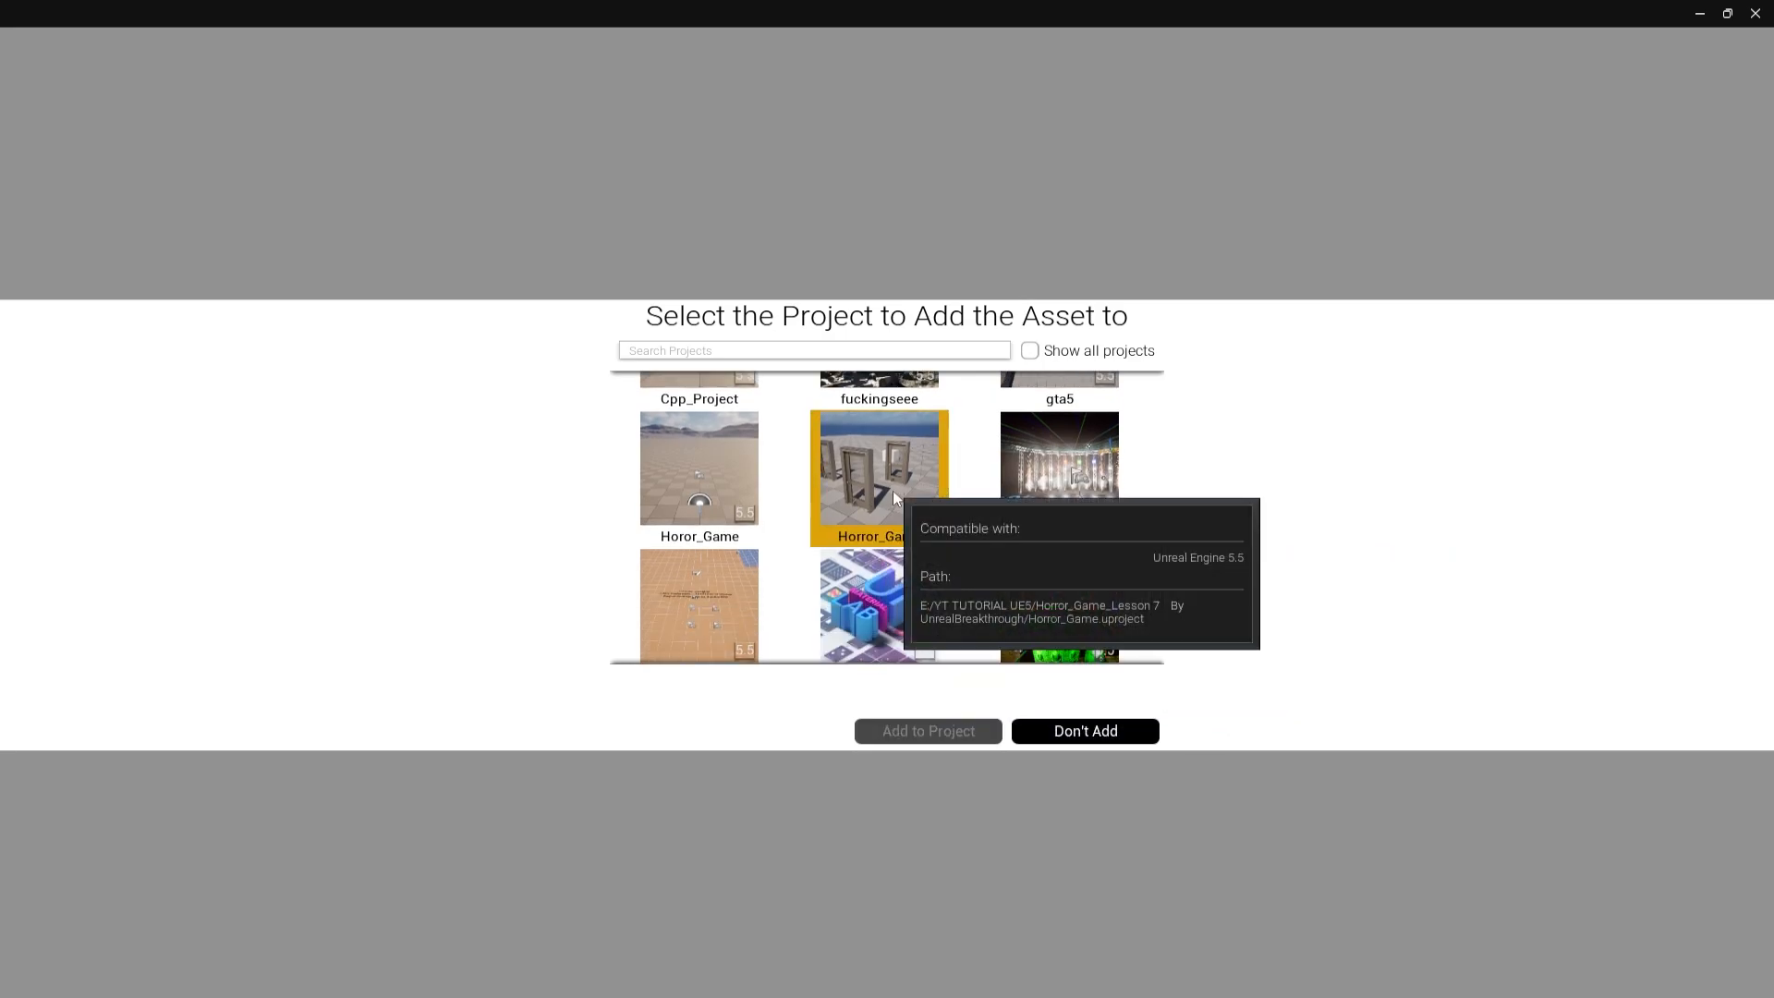
click(920, 733)
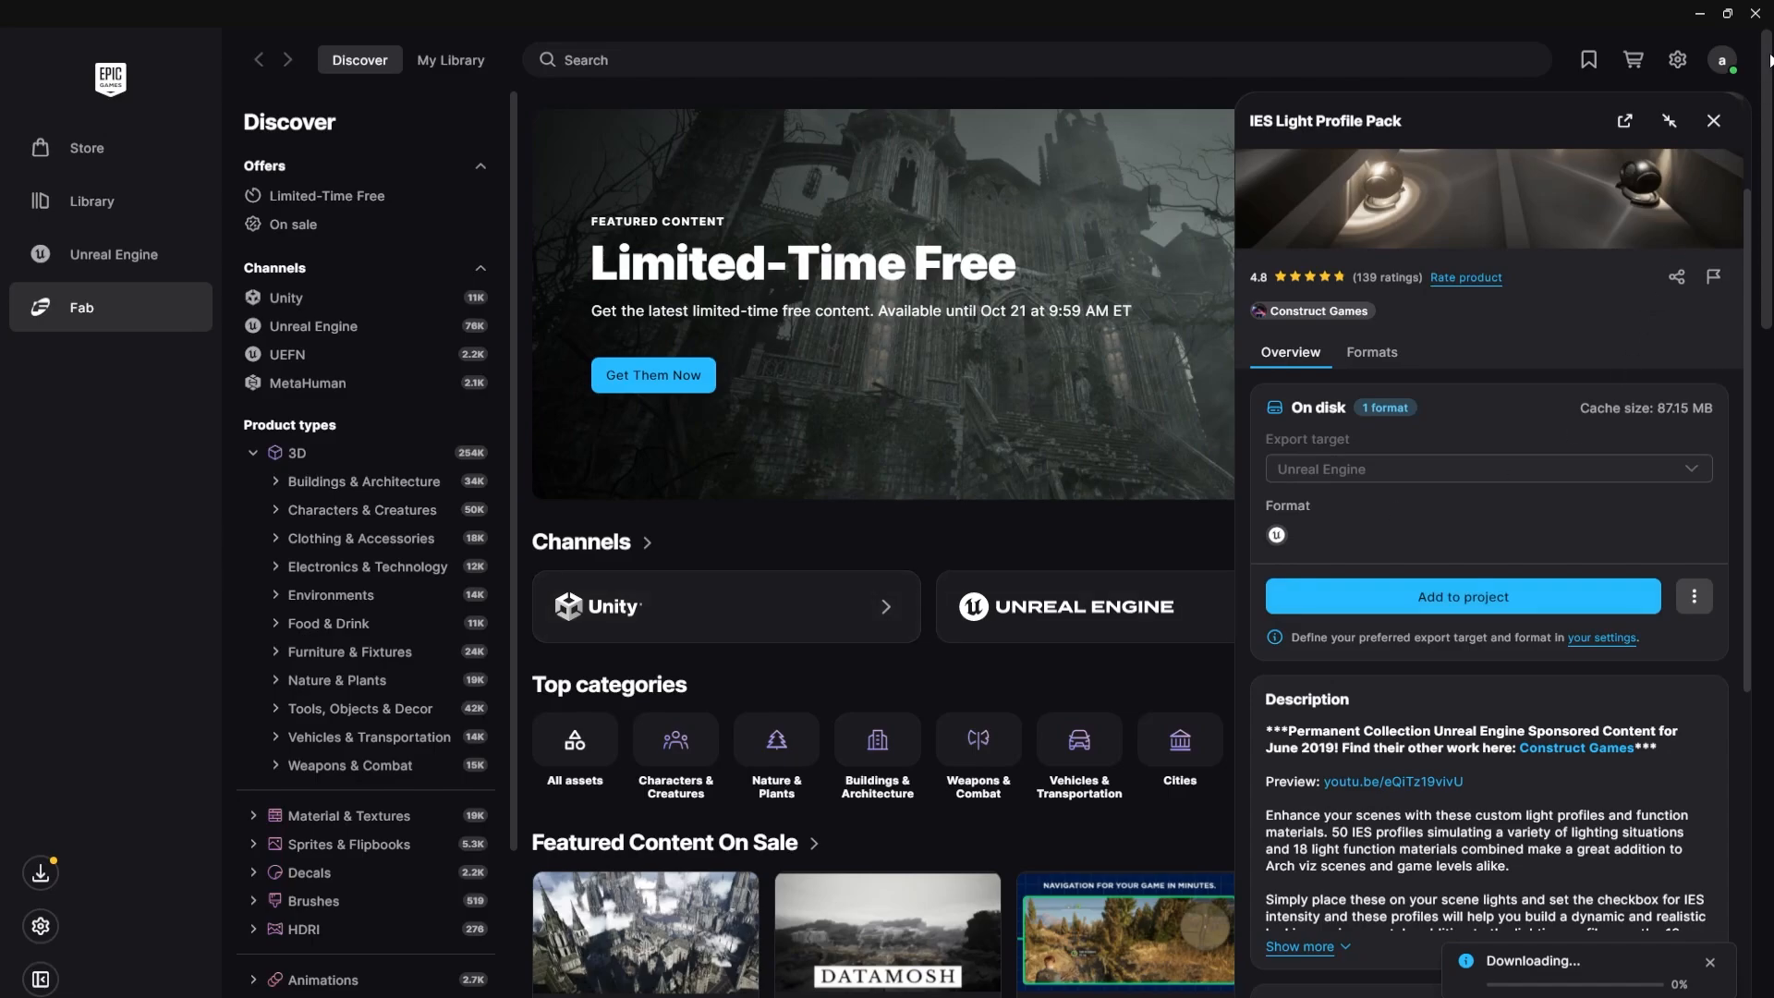
click(1752, 10)
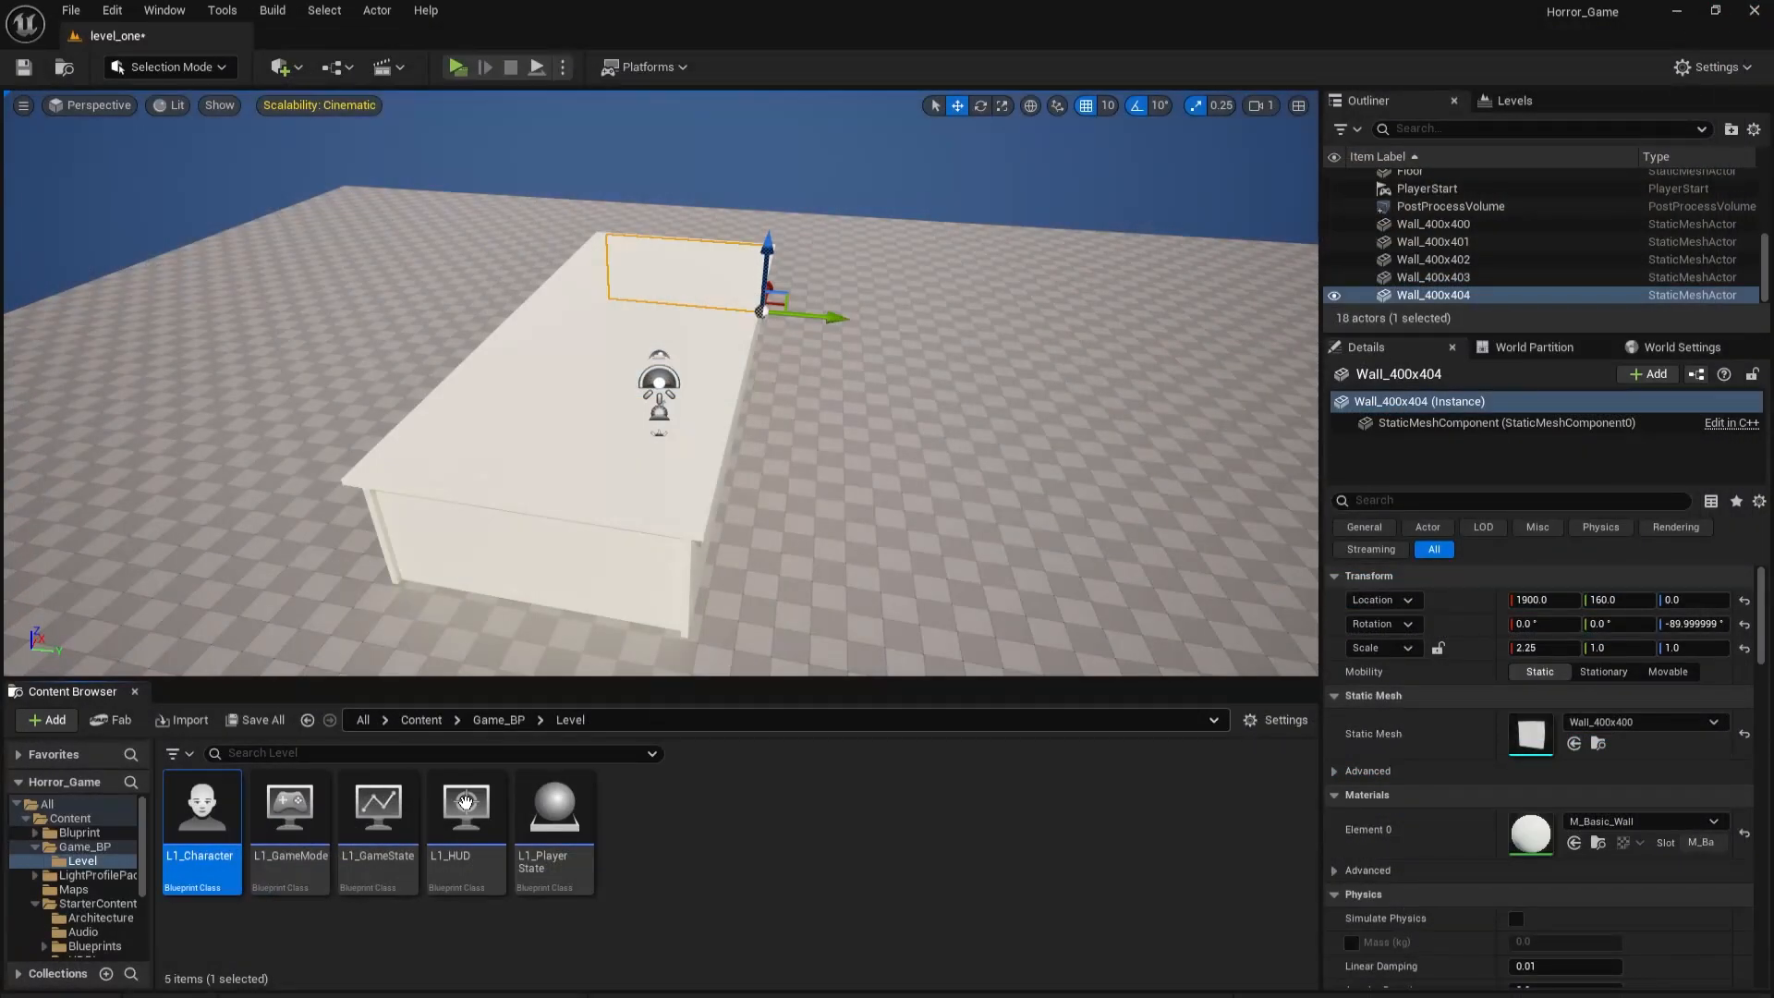
Open the LightProfilePack/Lighting/Profiles folder and examine the available light profile thumbnails.
click(70, 819)
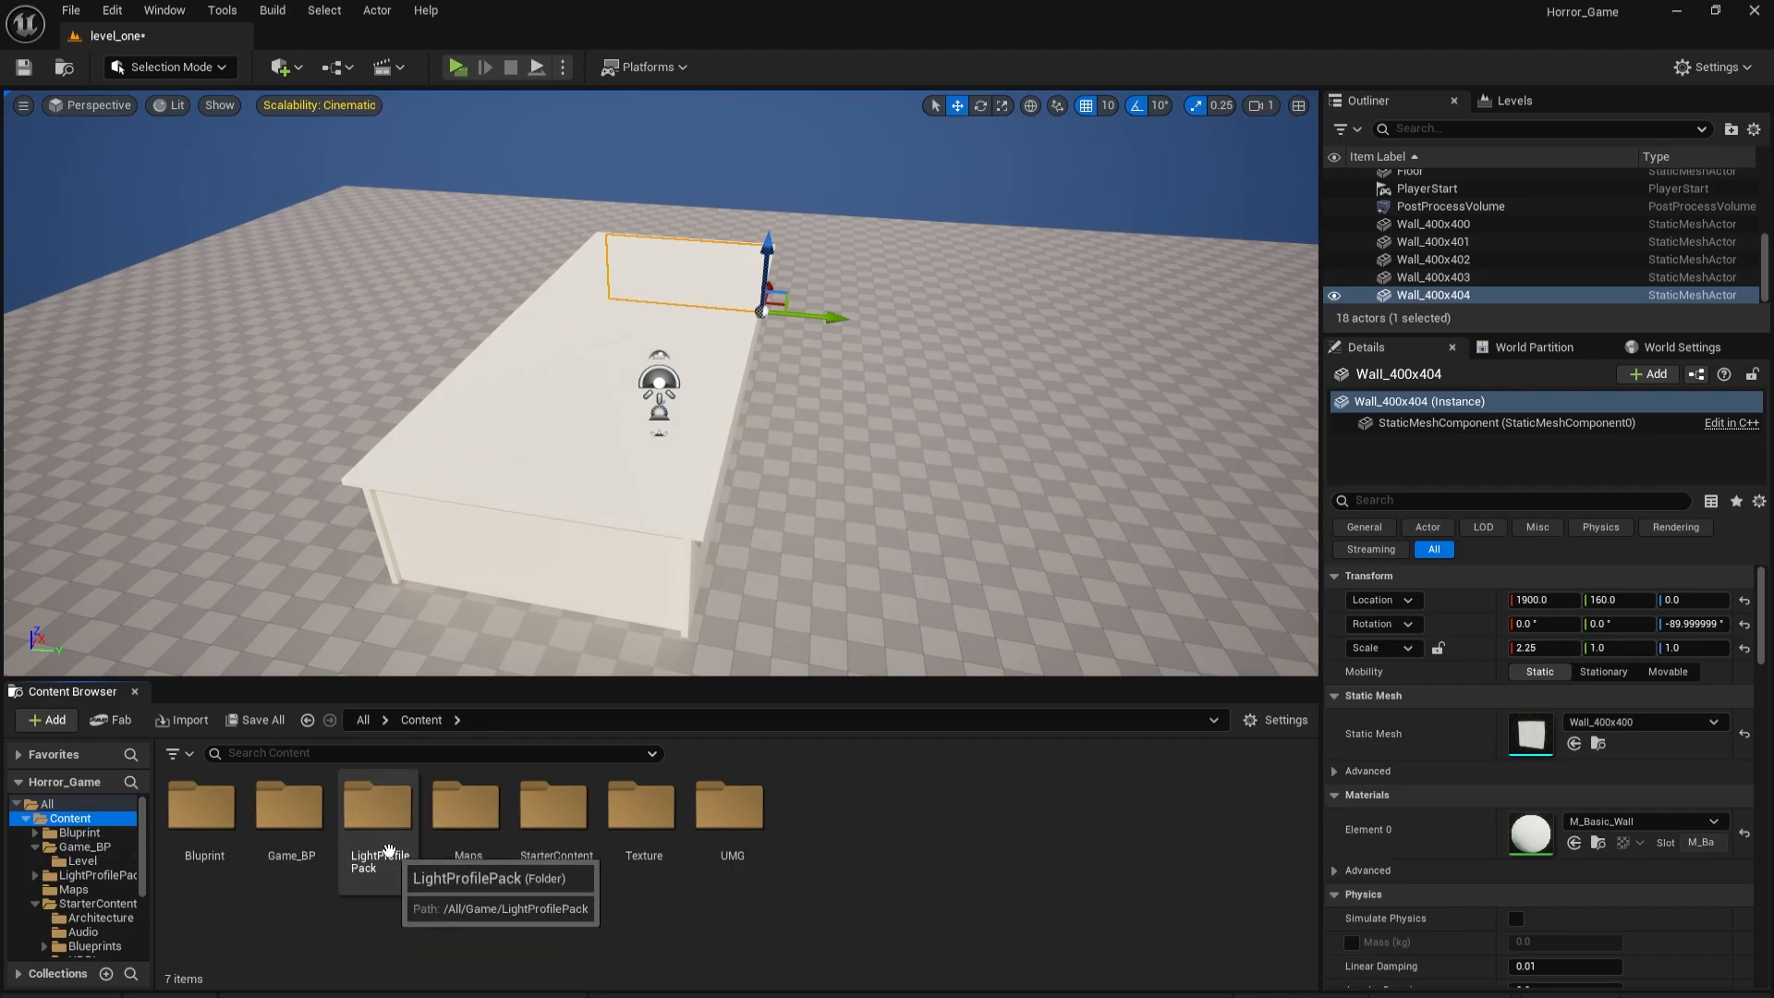
double_click(388, 850)
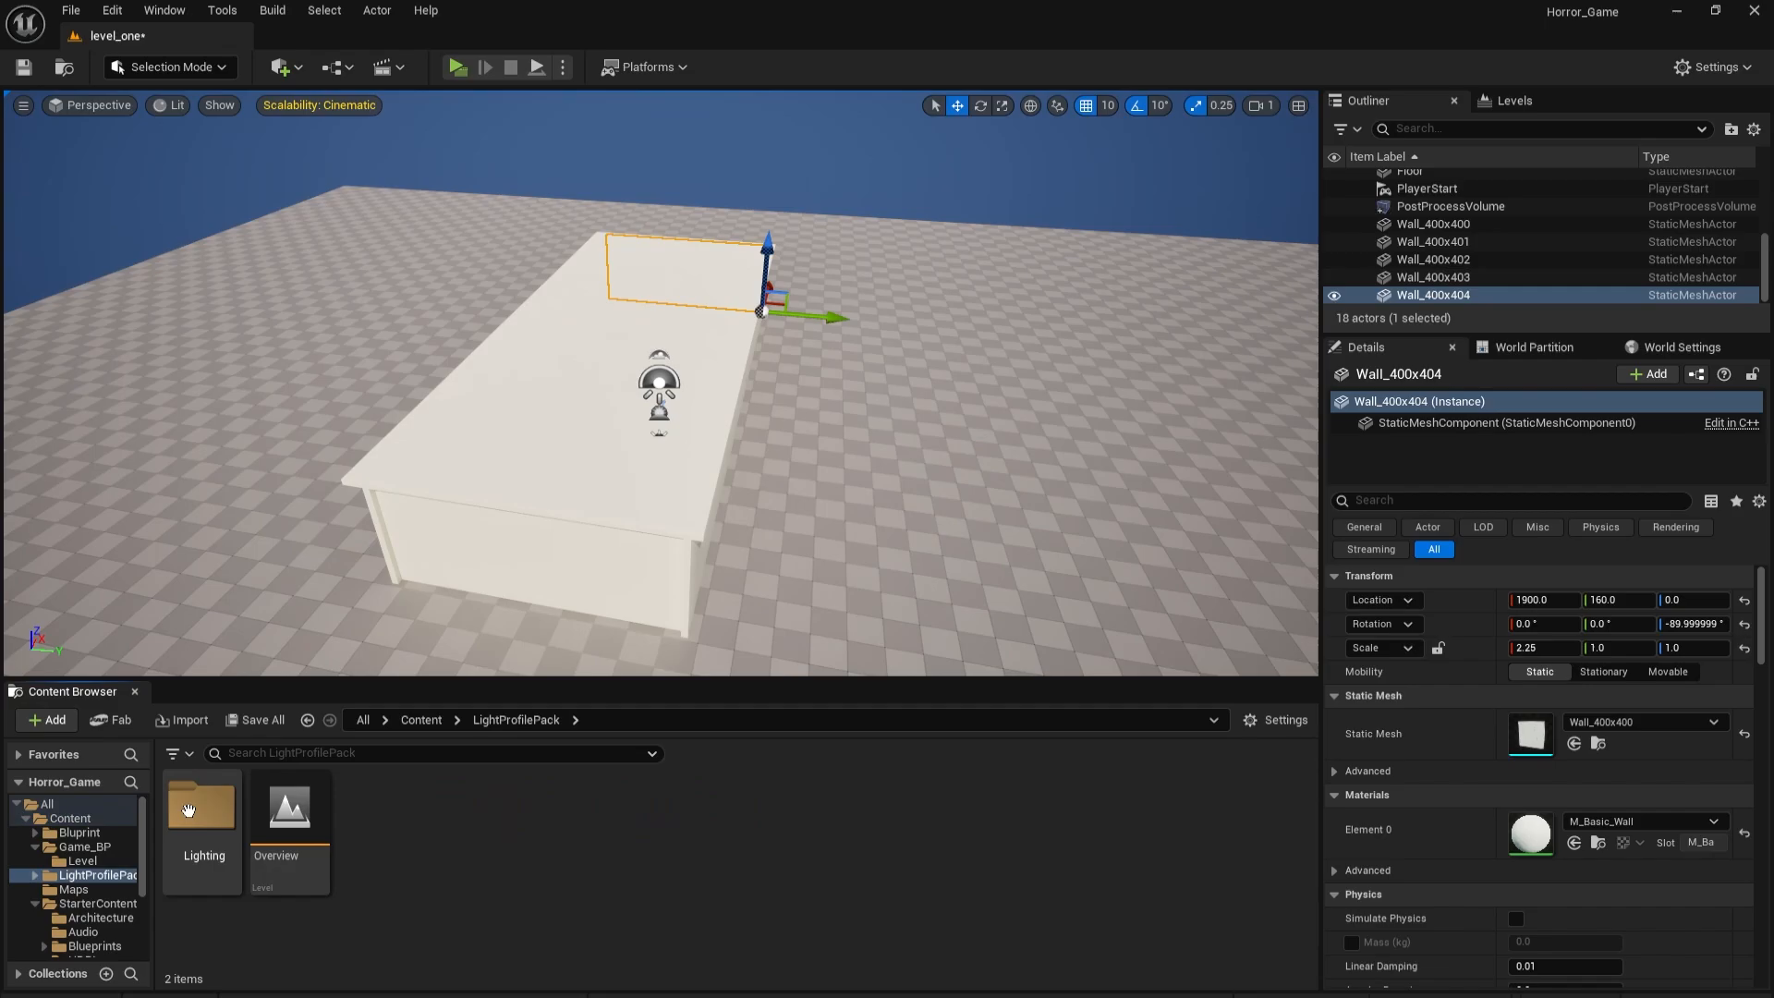
double_click(188, 811)
double_click(376, 813)
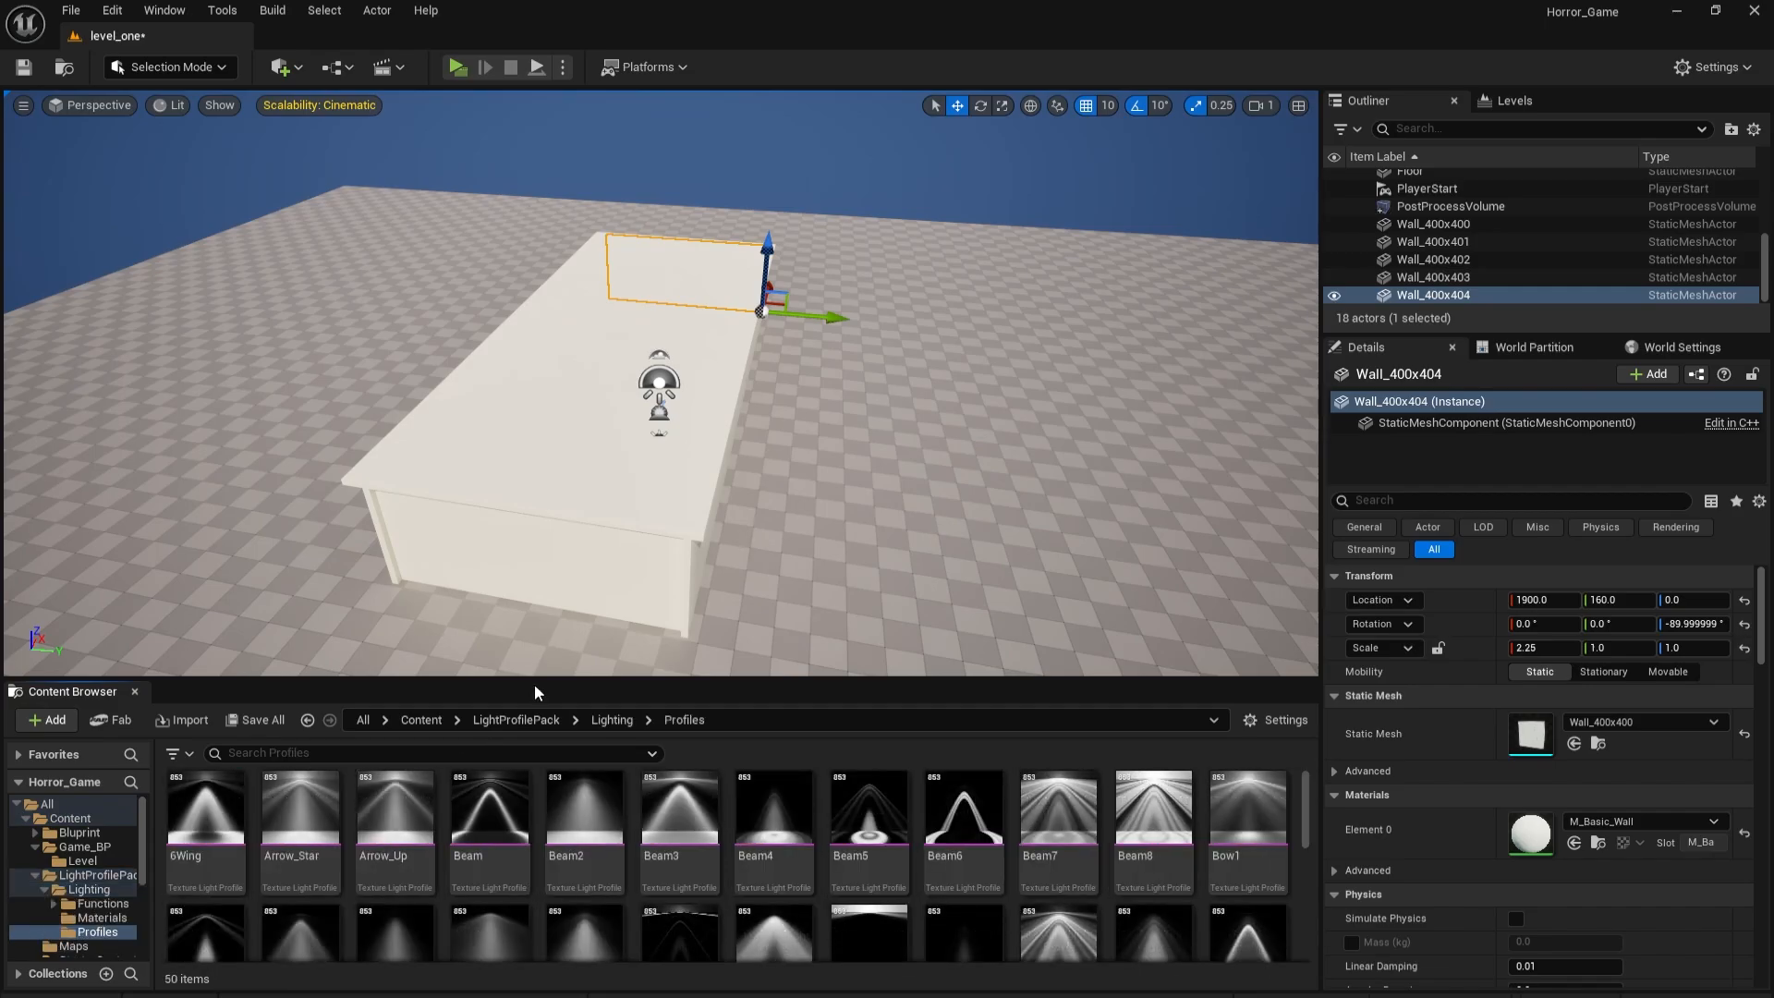
drag(541, 689, 536, 360)
scroll(522, 757, down, 1)
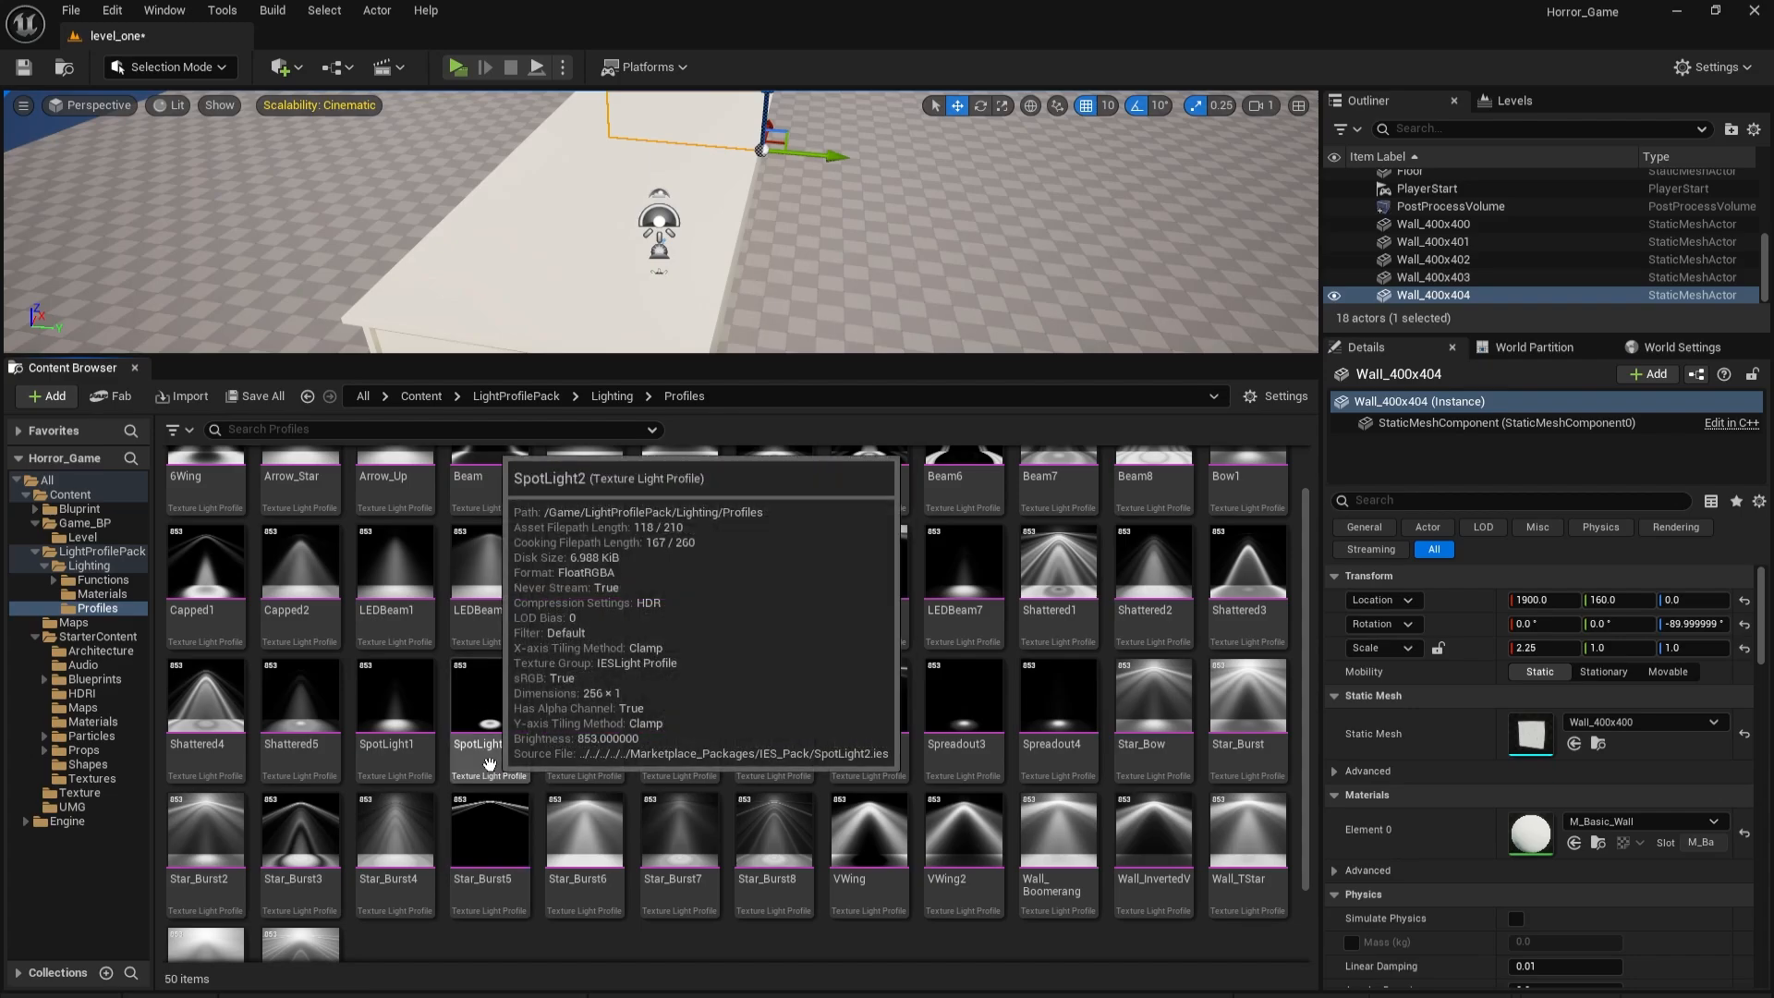
scroll(381, 772, up, 1)
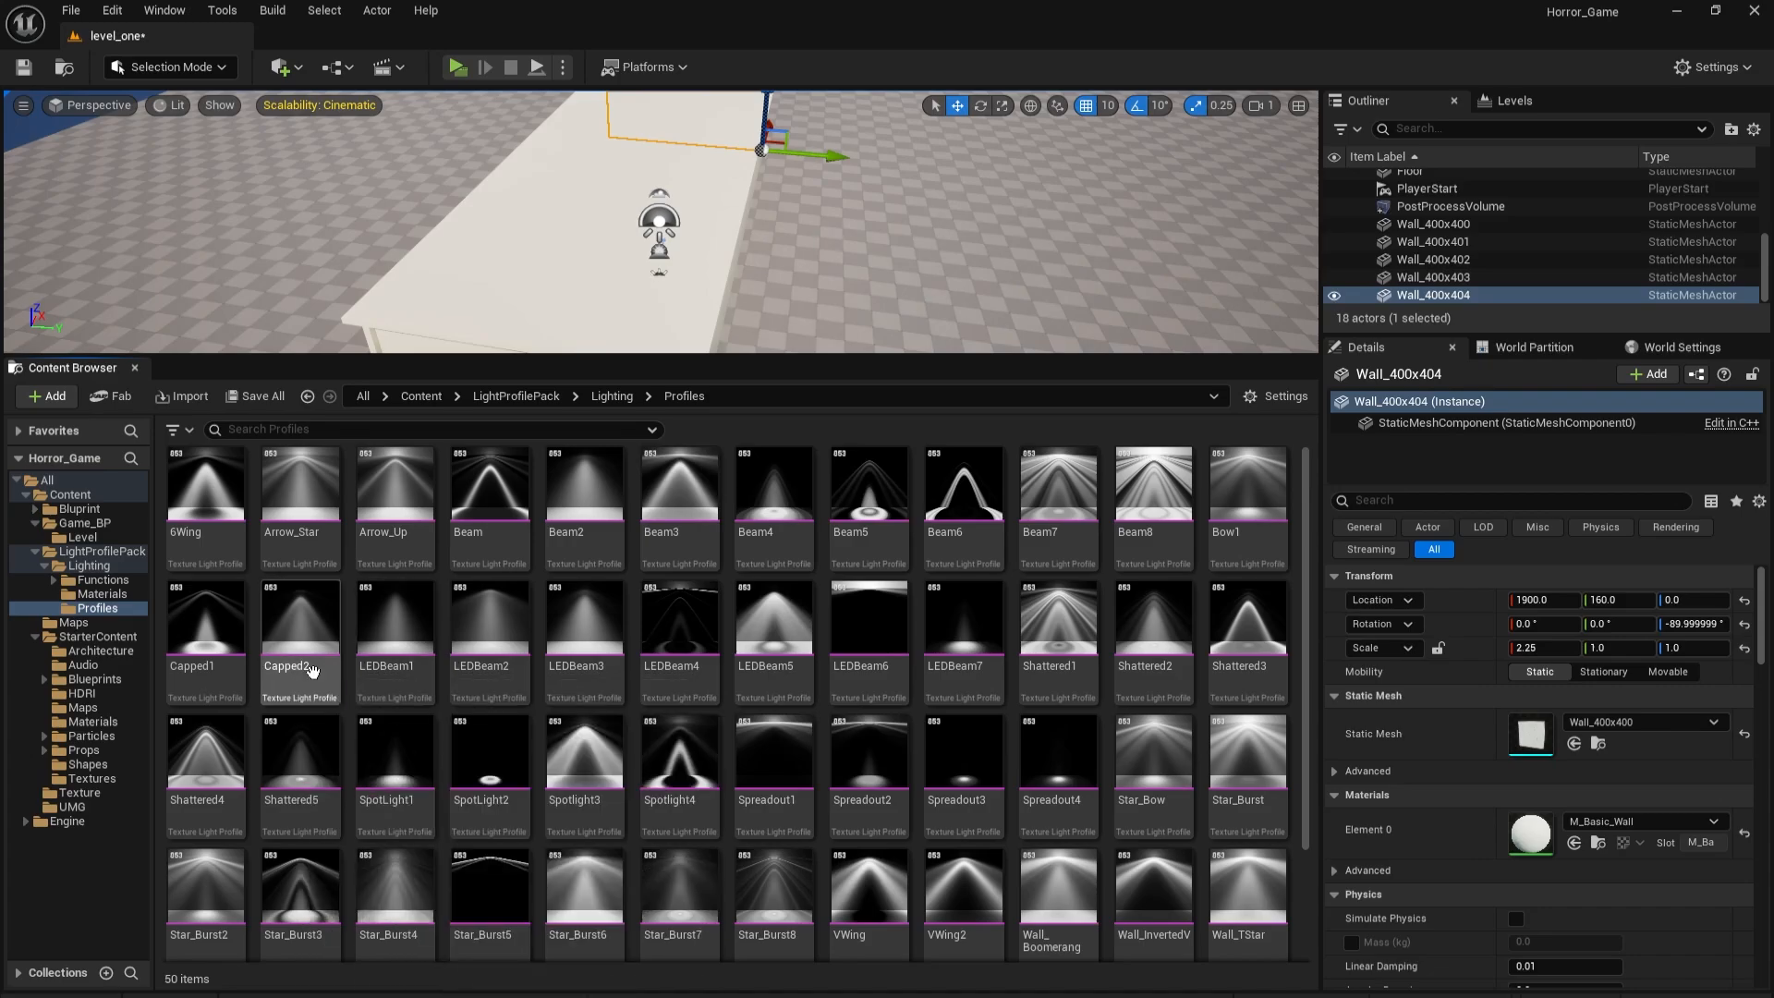
drag(503, 357, 481, 636)
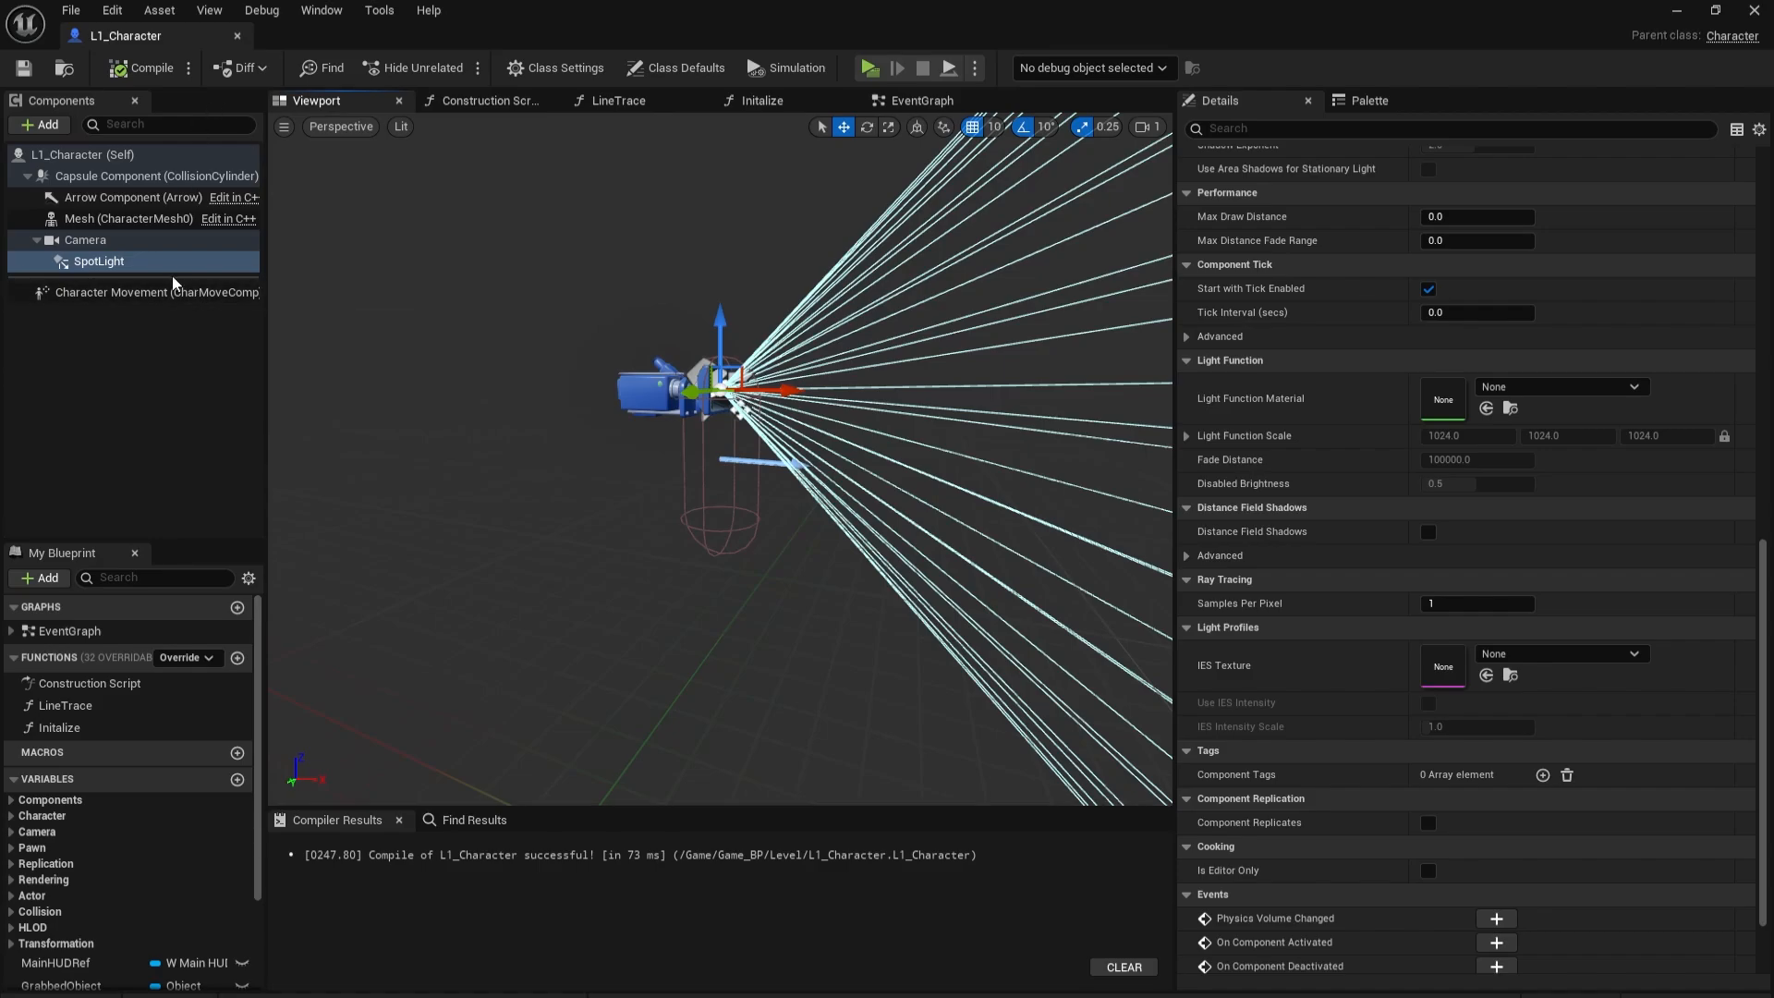
Assign Capped2 as the SpotLight's IES Texture in L1_Character, enable Use IES Intensity, and compile and save the blueprint.
click(148, 269)
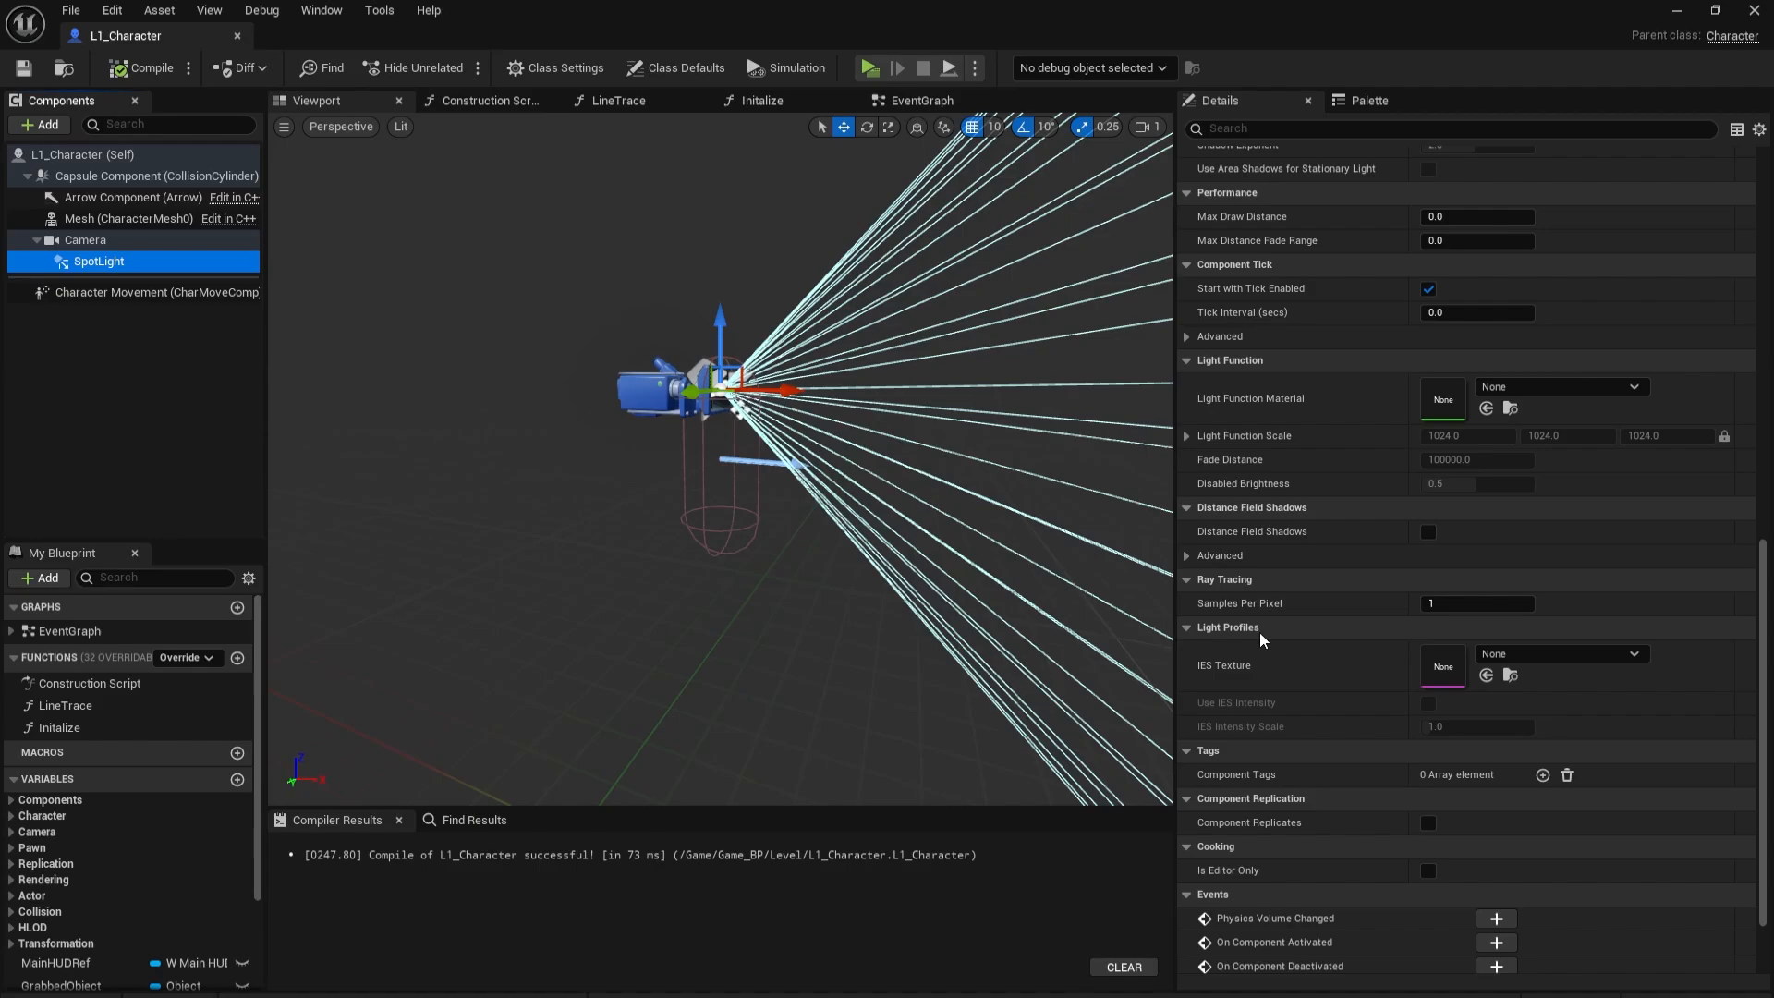
click(1525, 654)
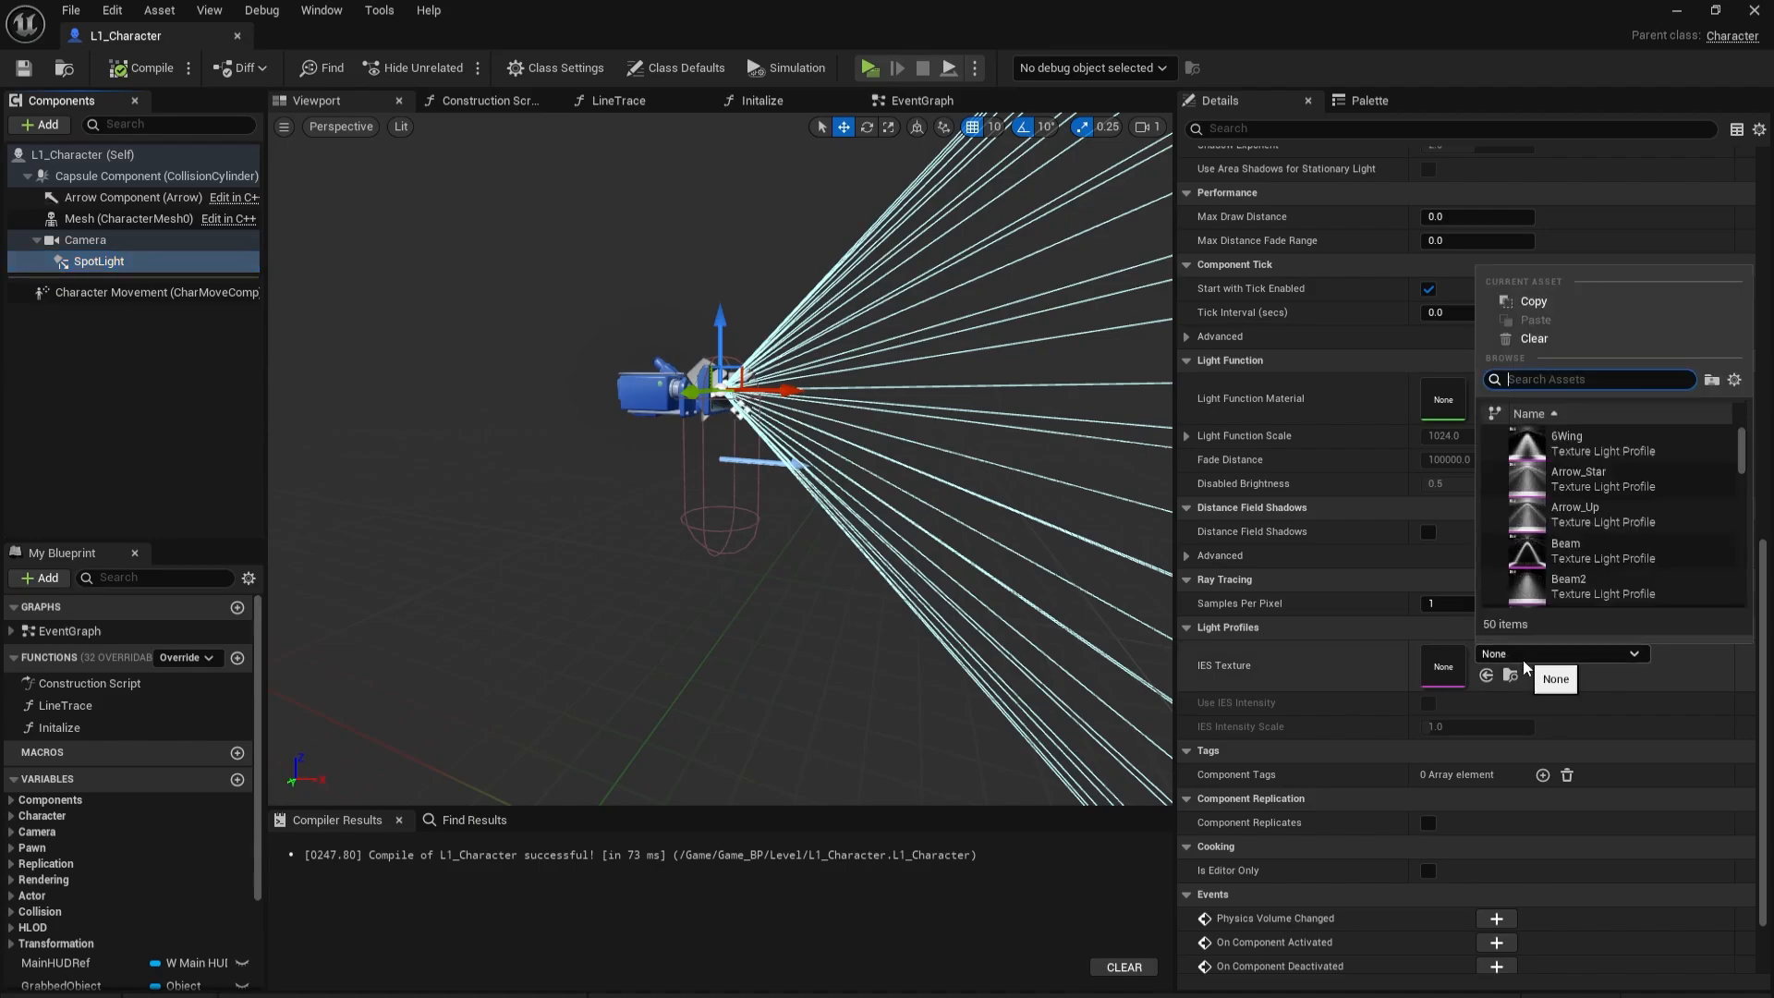
text(cappe)
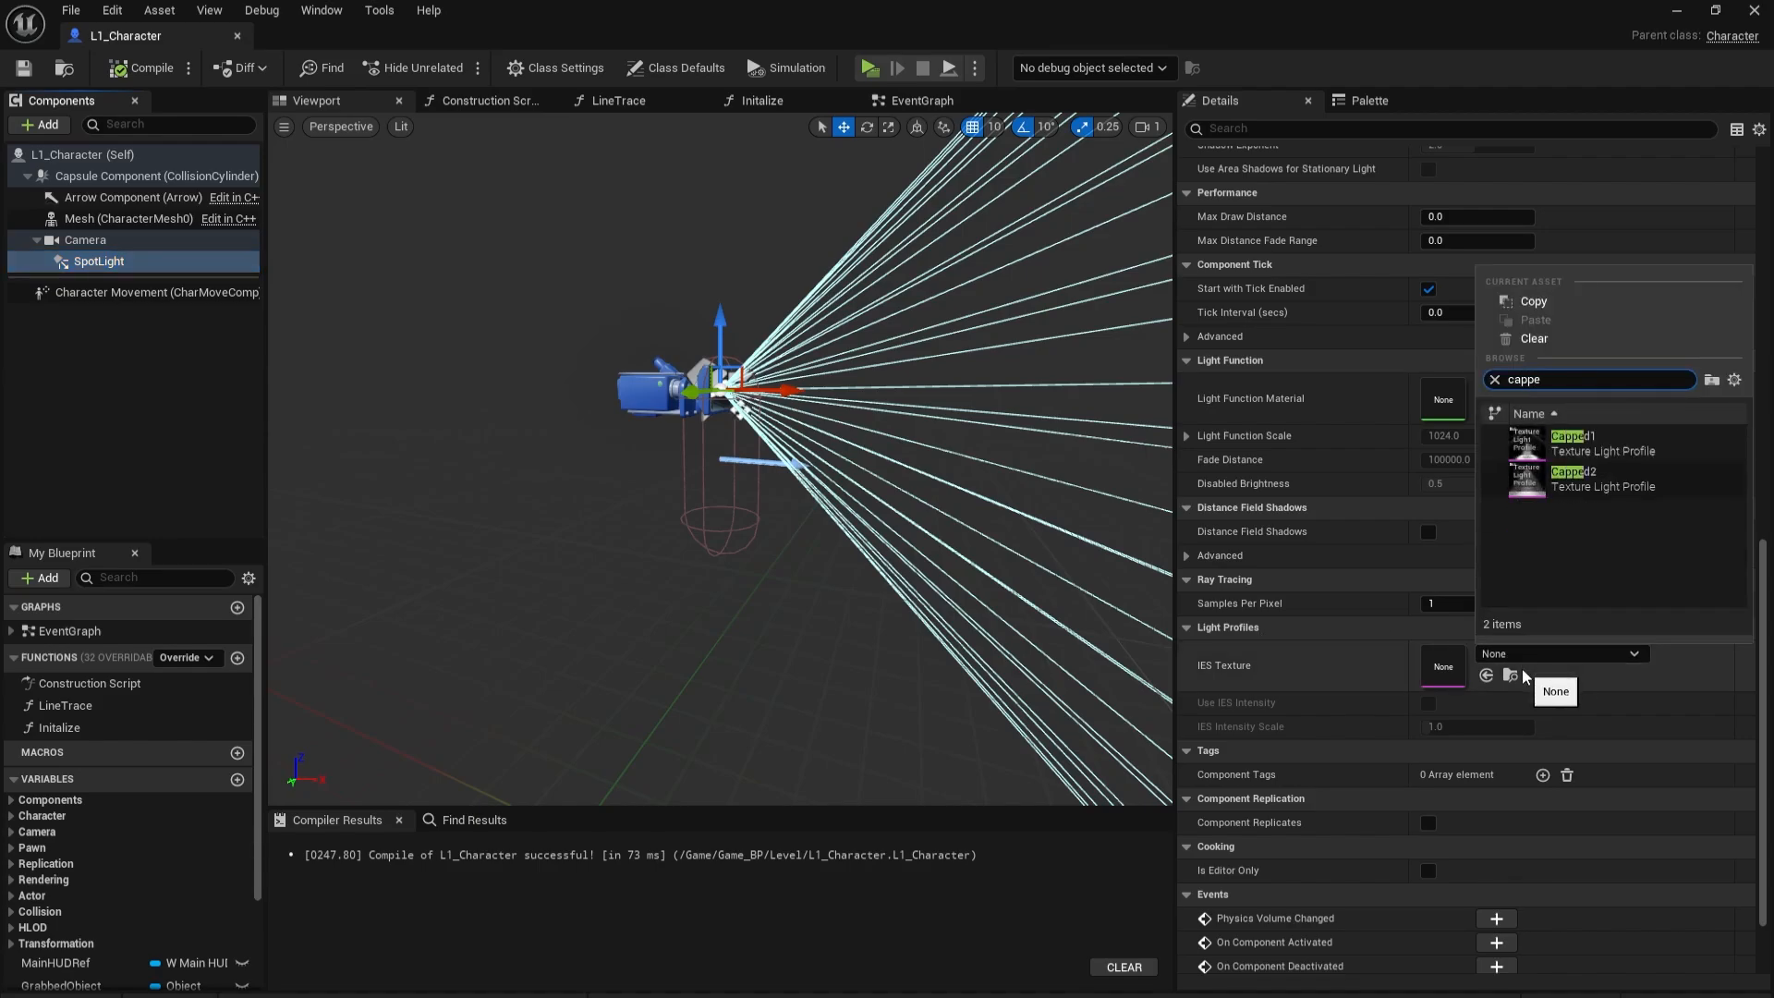
click(1589, 478)
drag(1176, 592, 1217, 593)
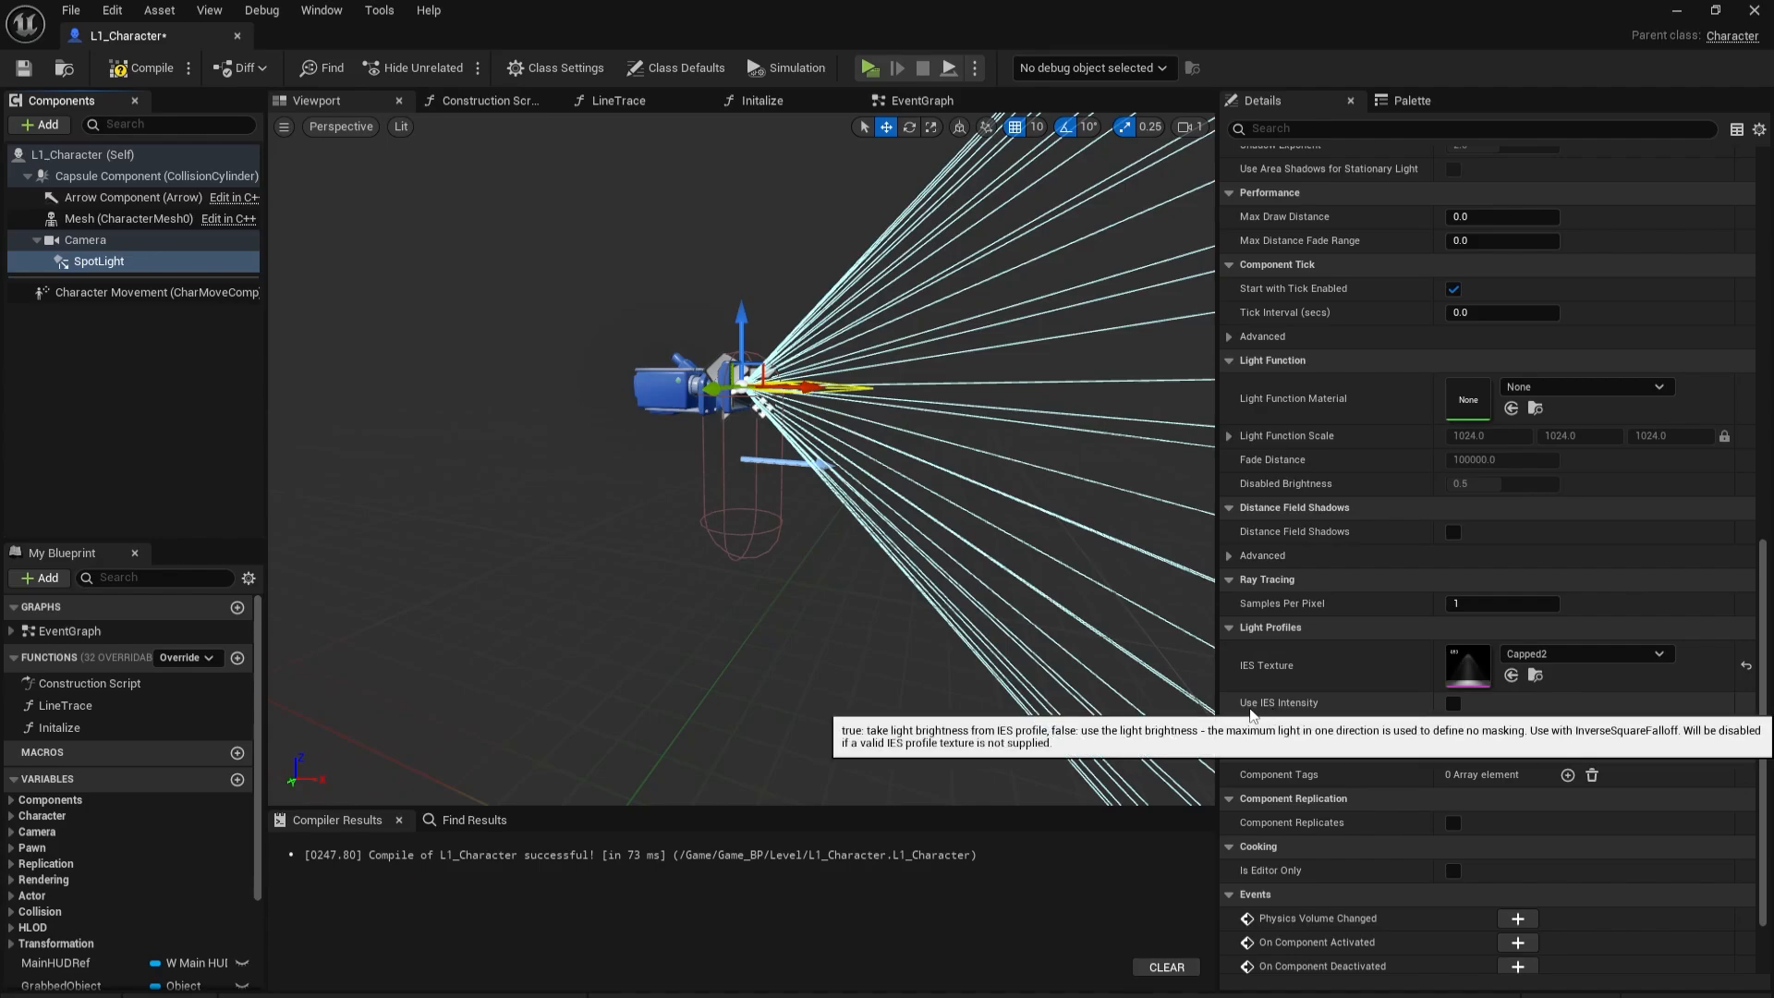
click(1453, 704)
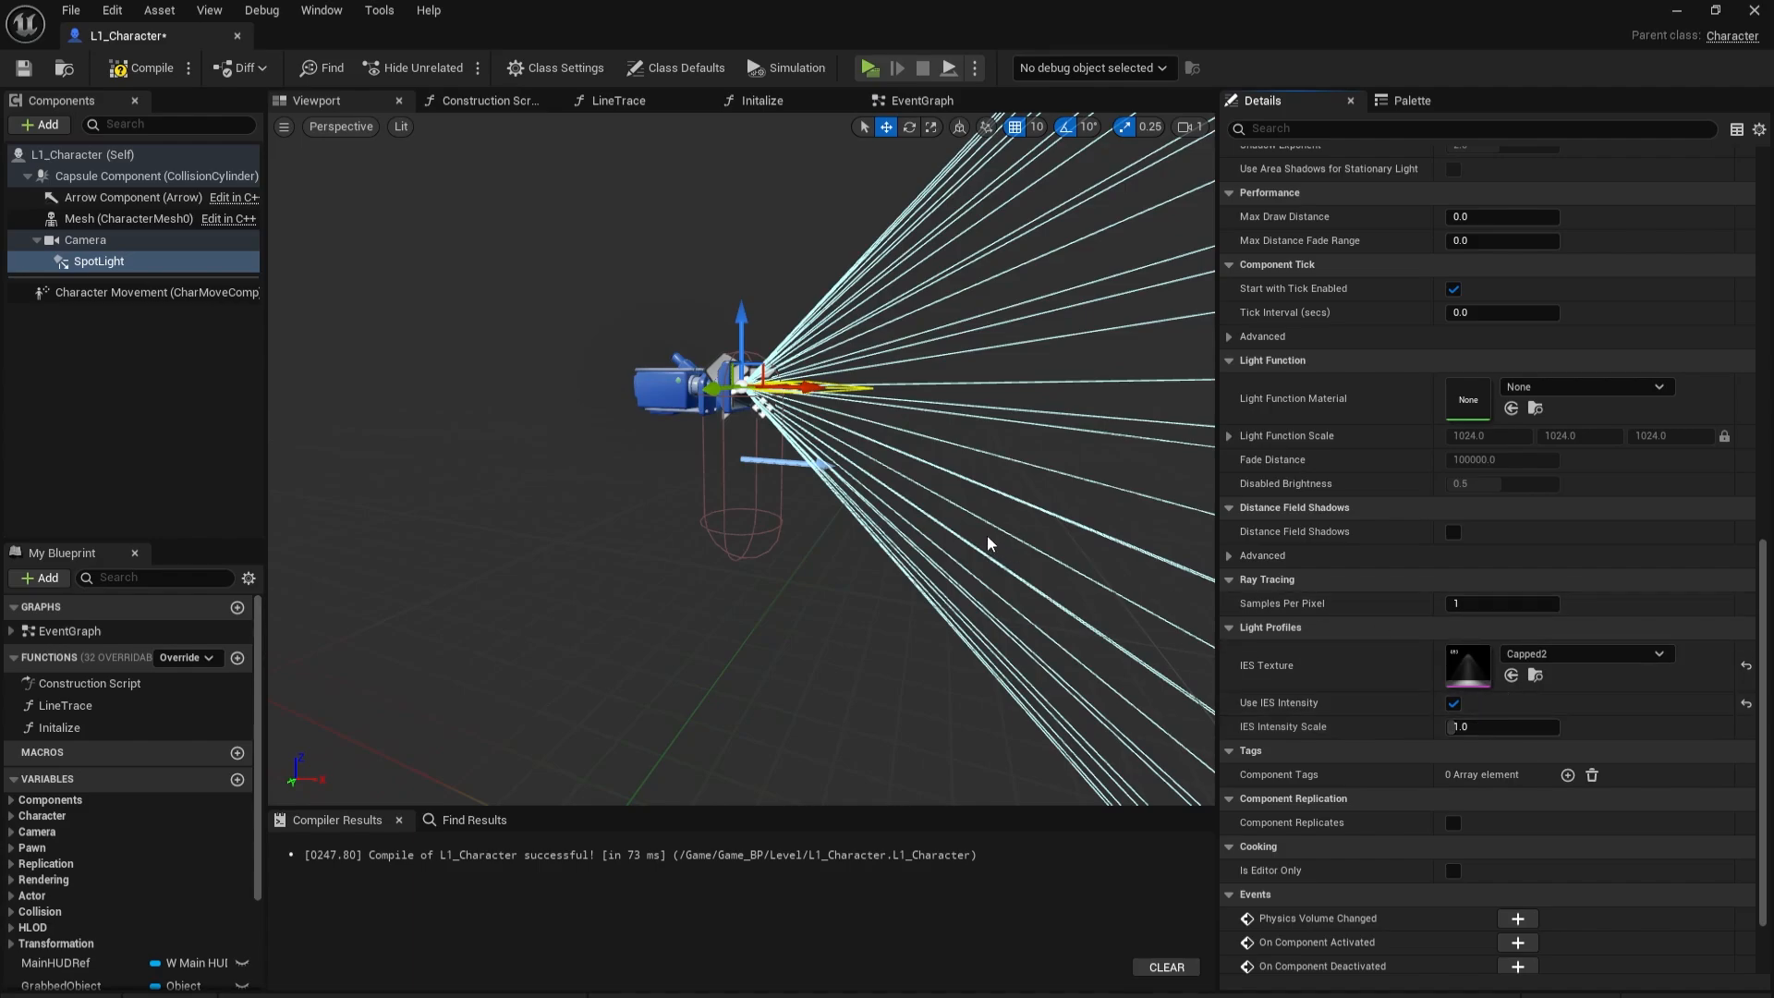
click(141, 68)
click(23, 67)
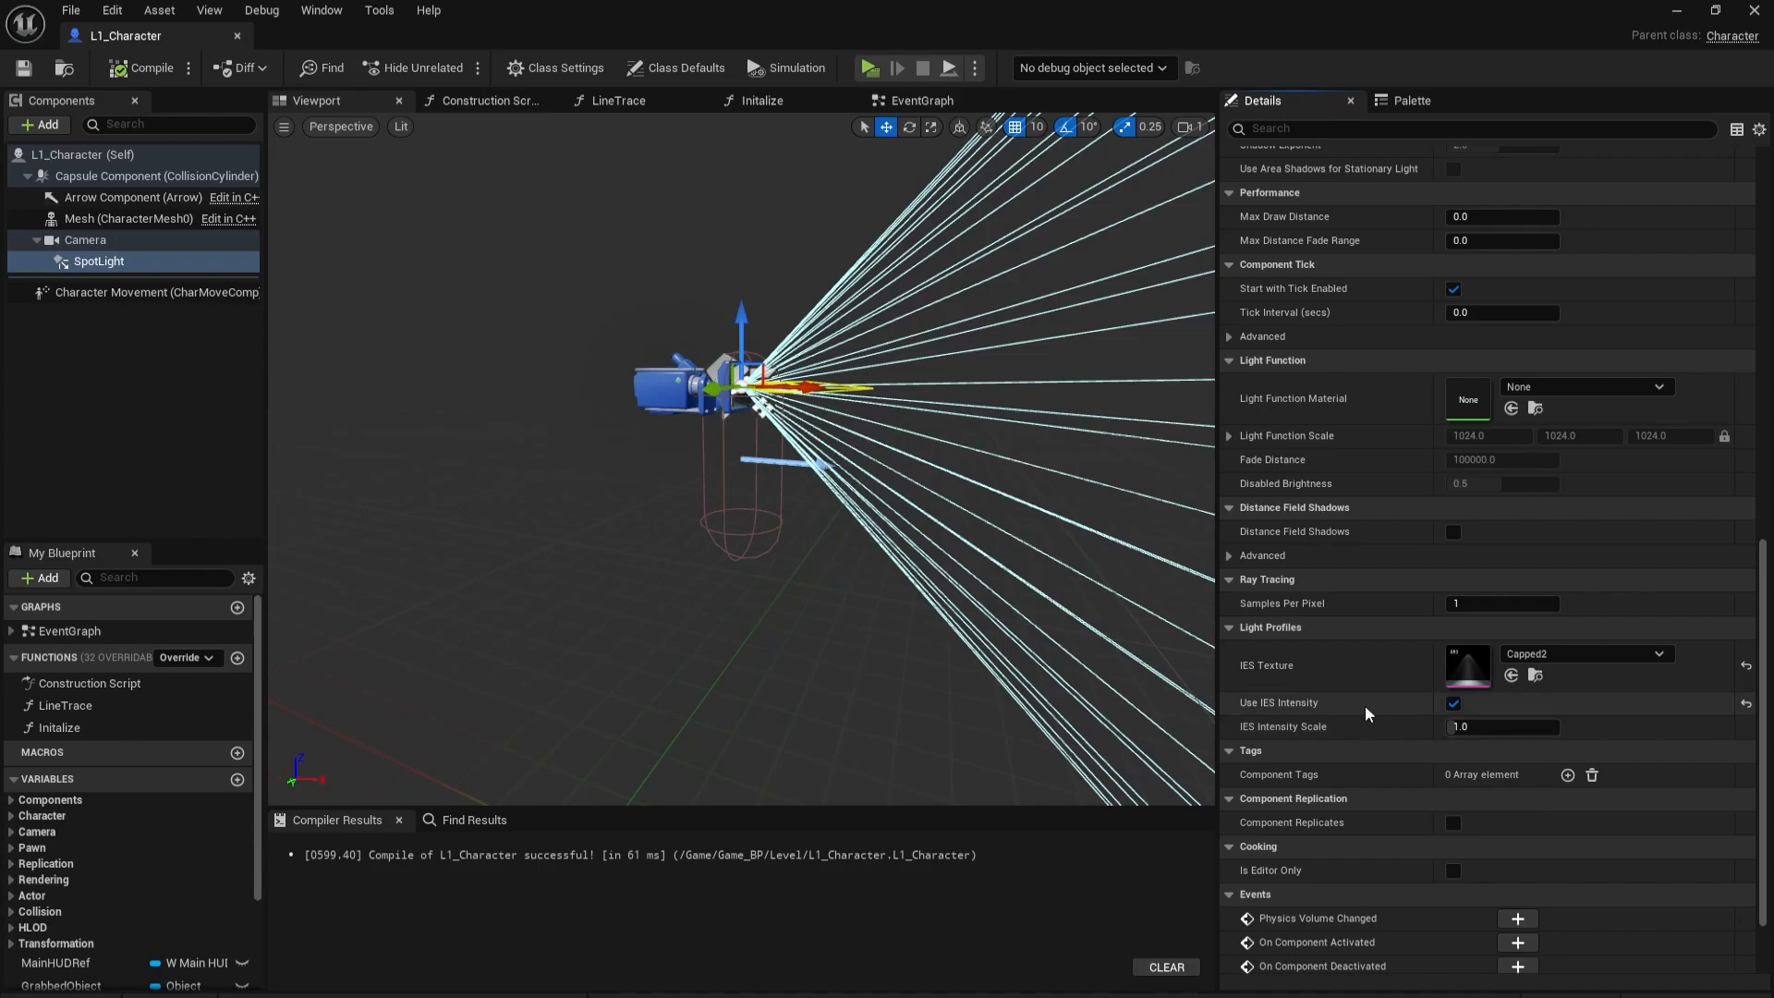
Set the SpotLight's IES Intensity Scale to 5, and compile and save the blueprint.
click(1481, 727)
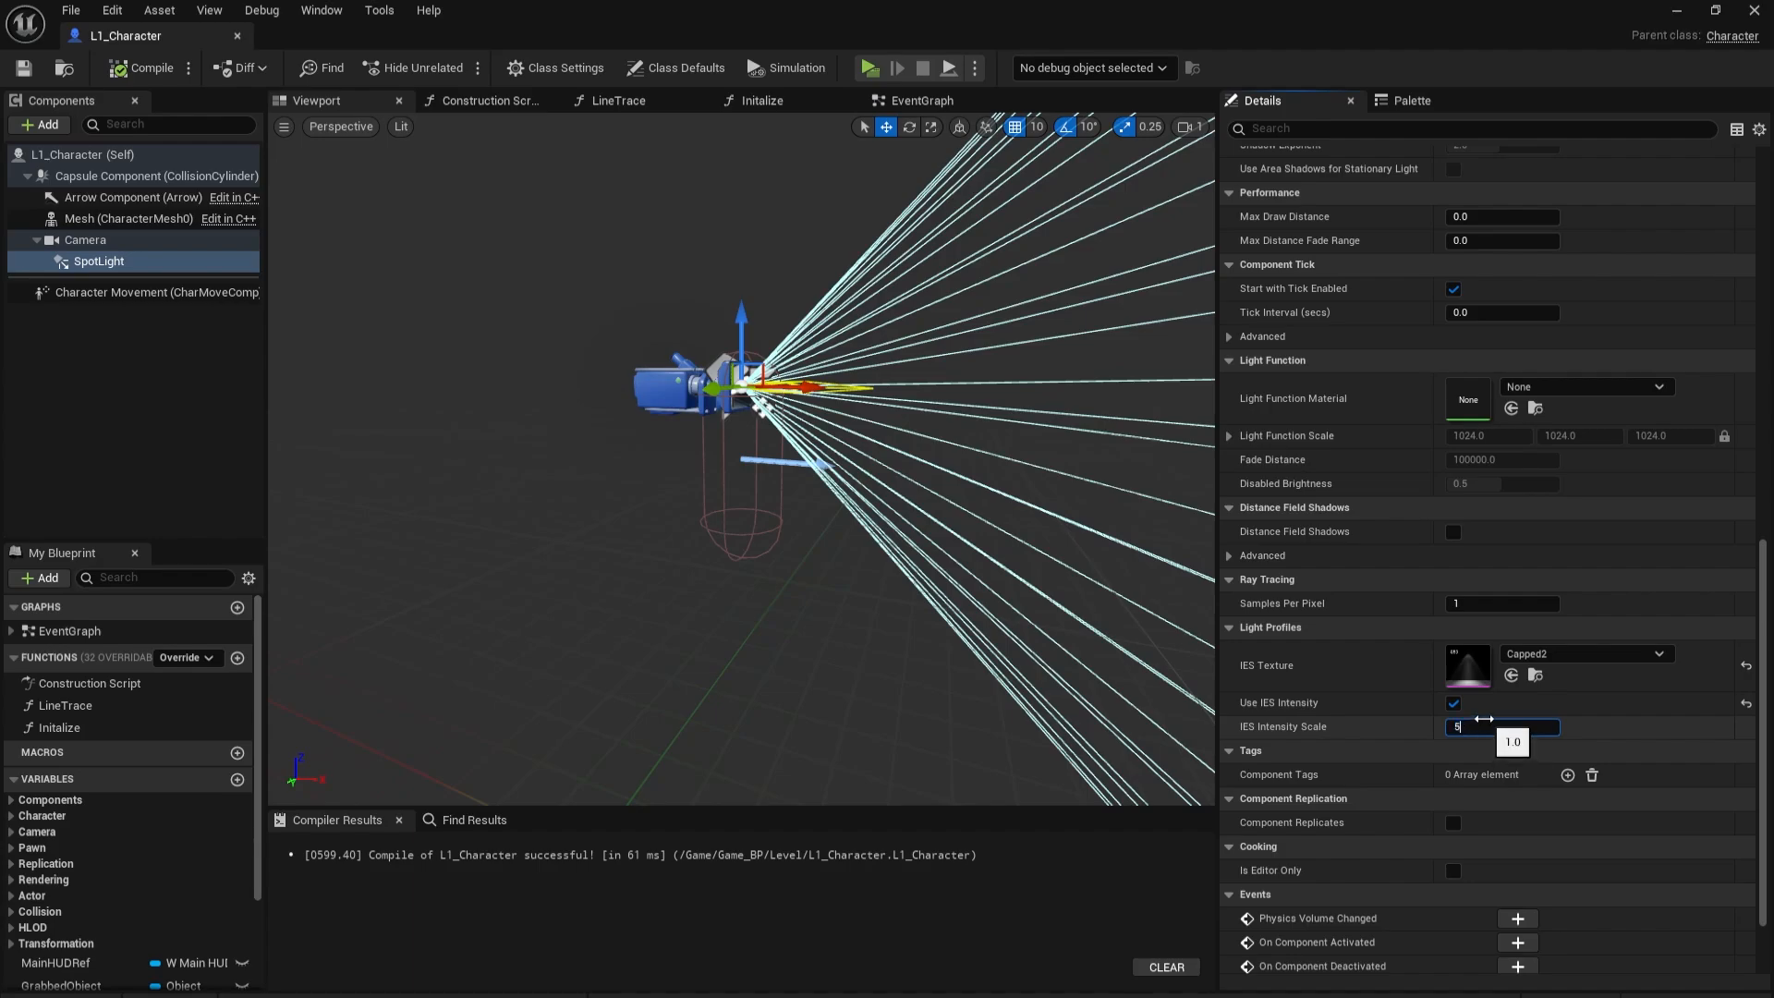
click(141, 67)
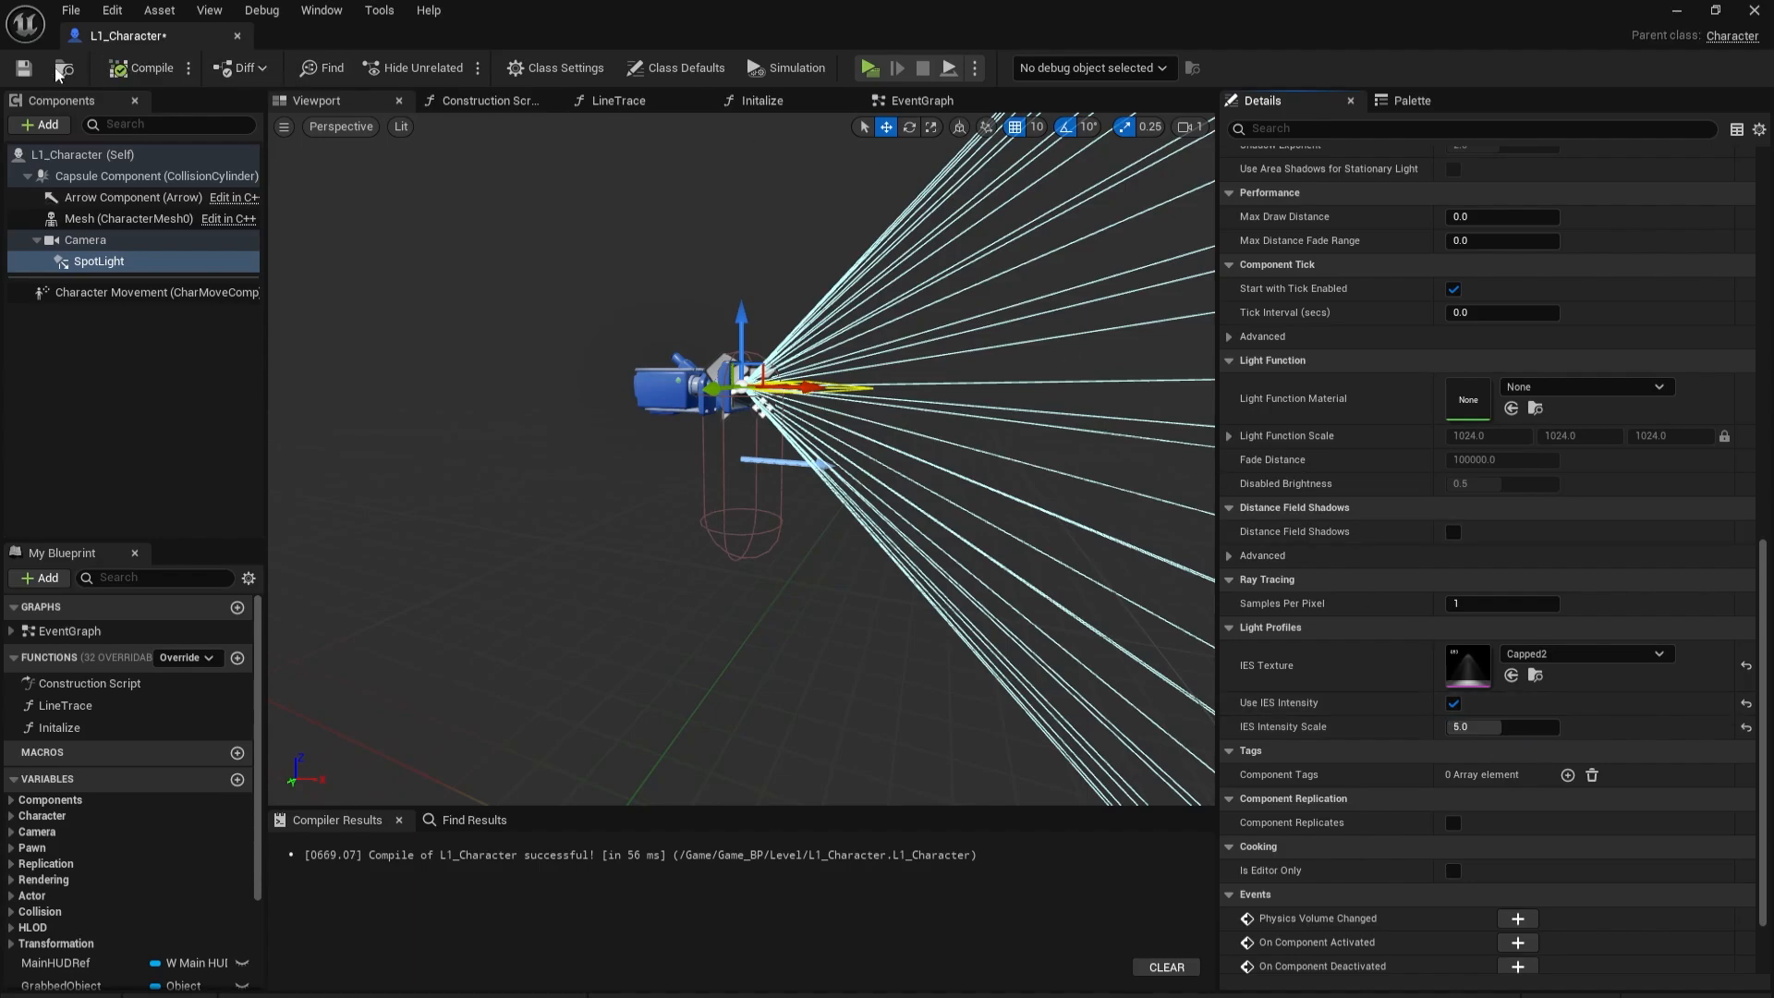
key(ctrl+s)
Play the level, walk towards and away from the walls to check the profiled light beam, and end the preview.
click(869, 68)
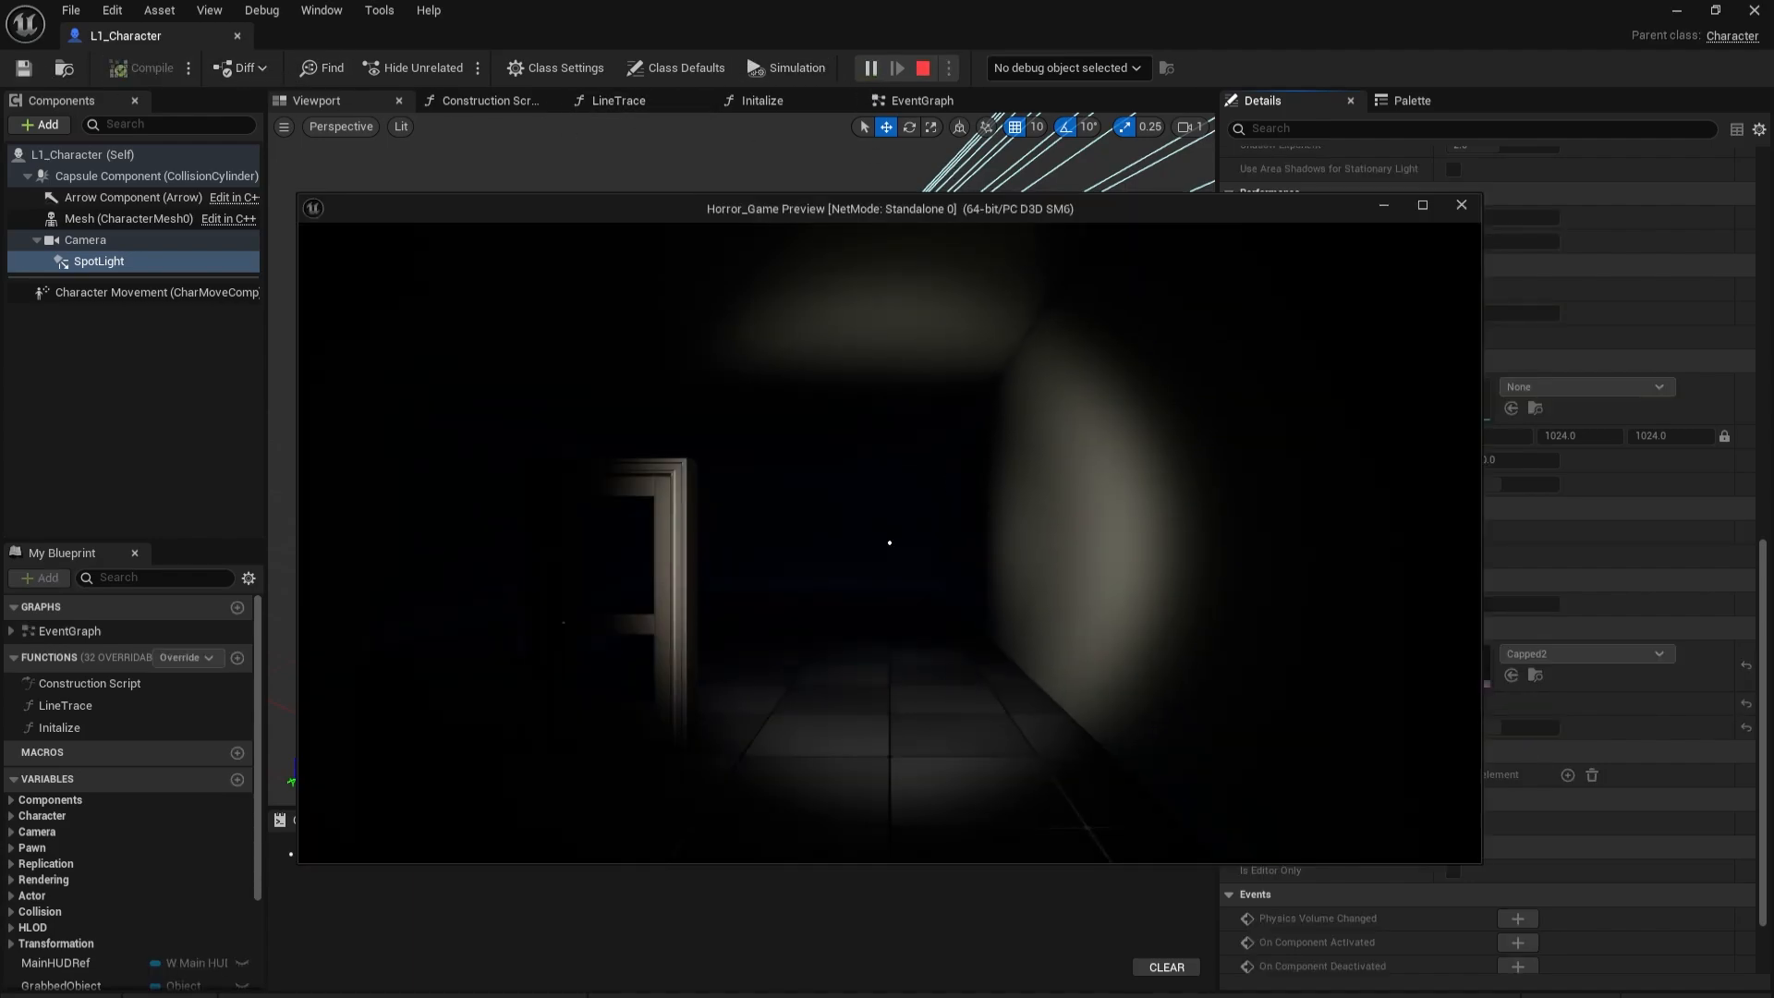
key(w)
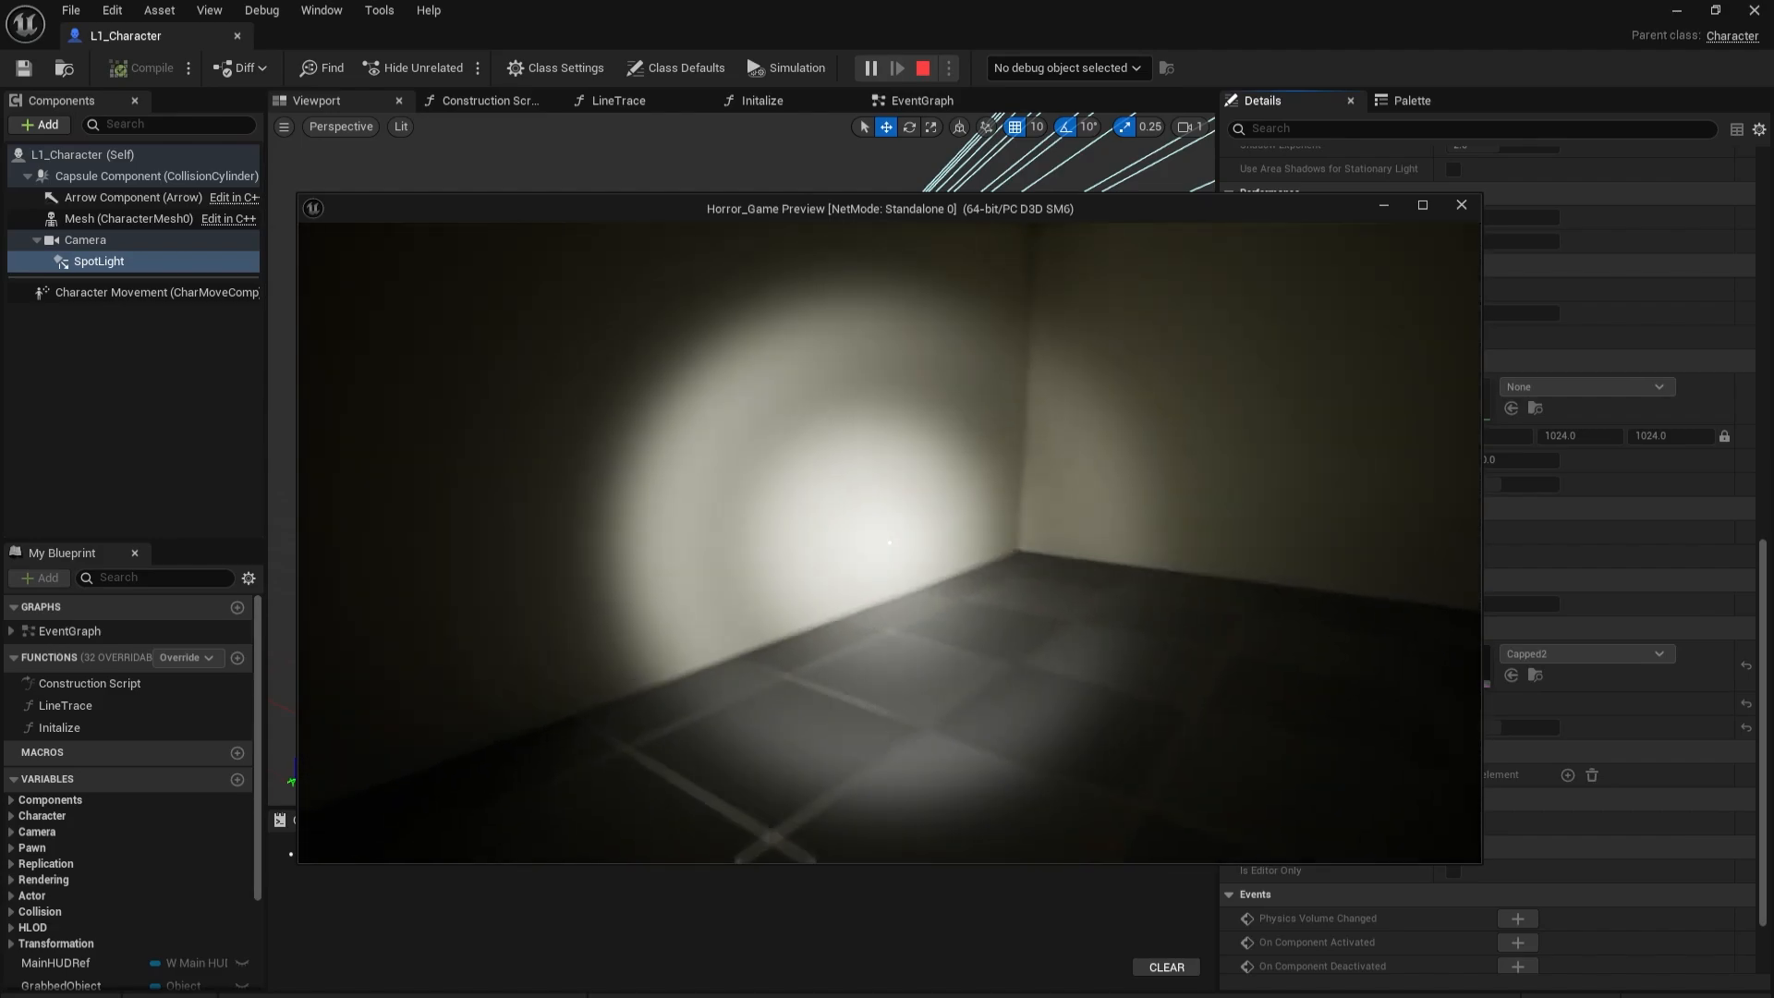
key(s)
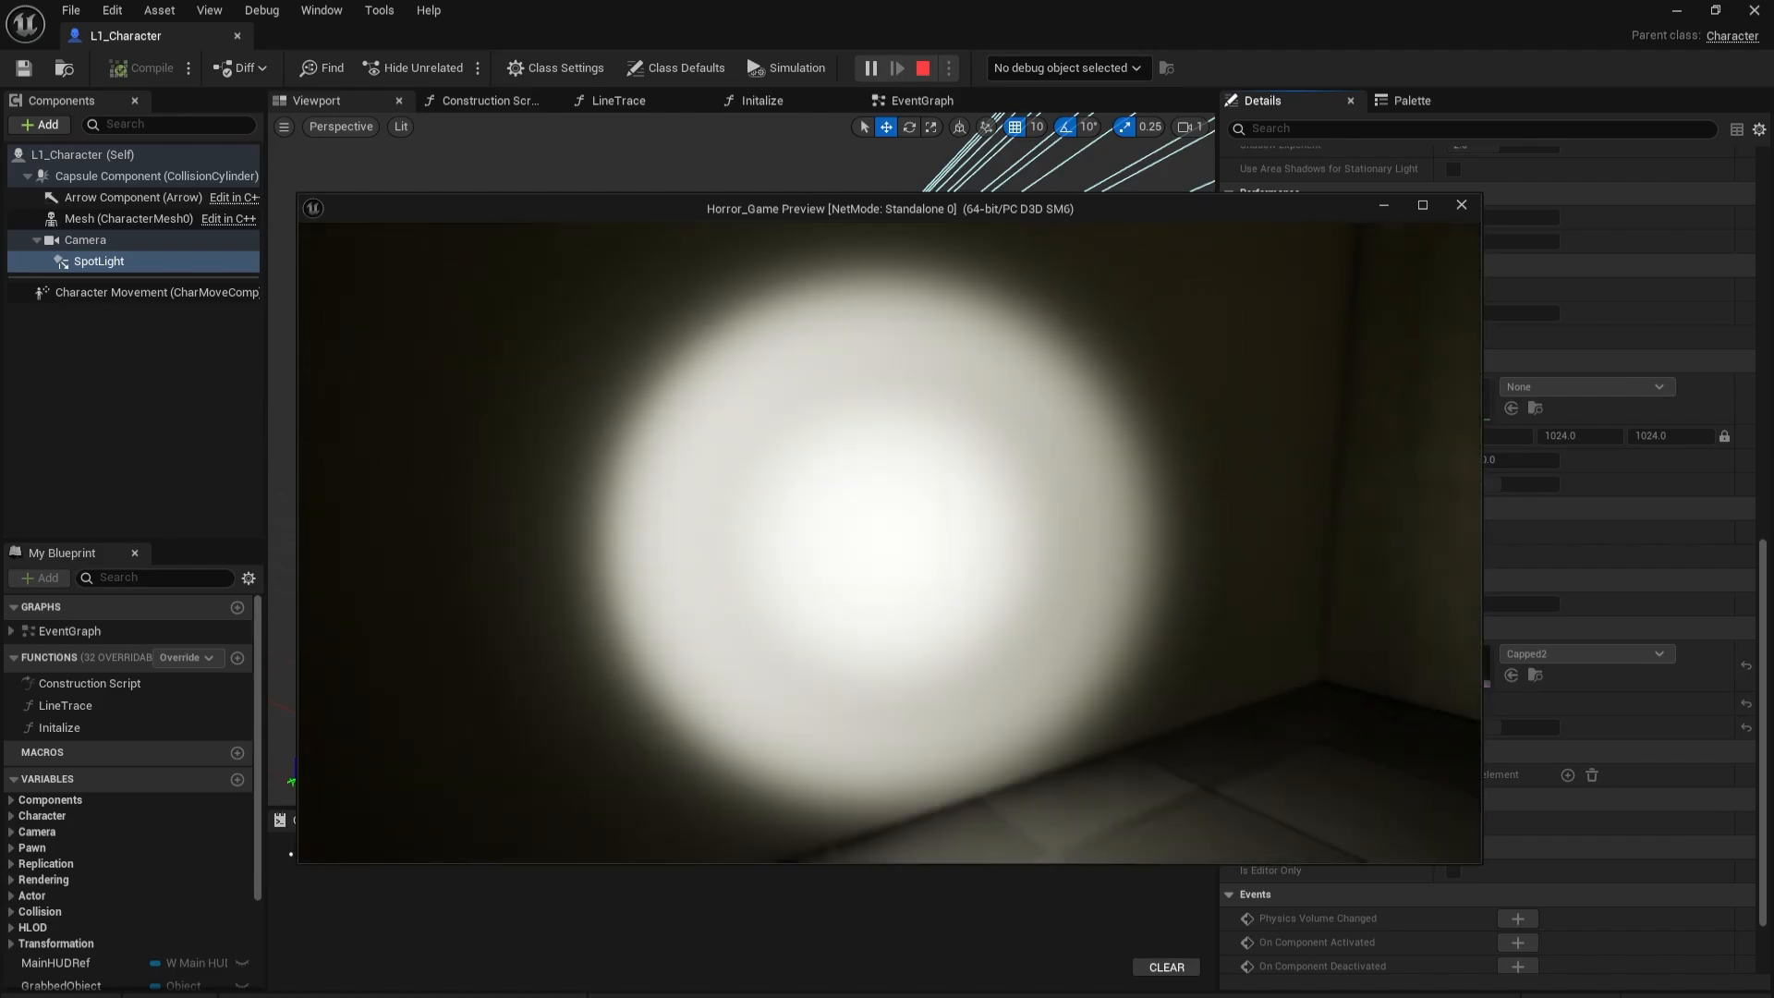
key(w)
key(s)
key(s)
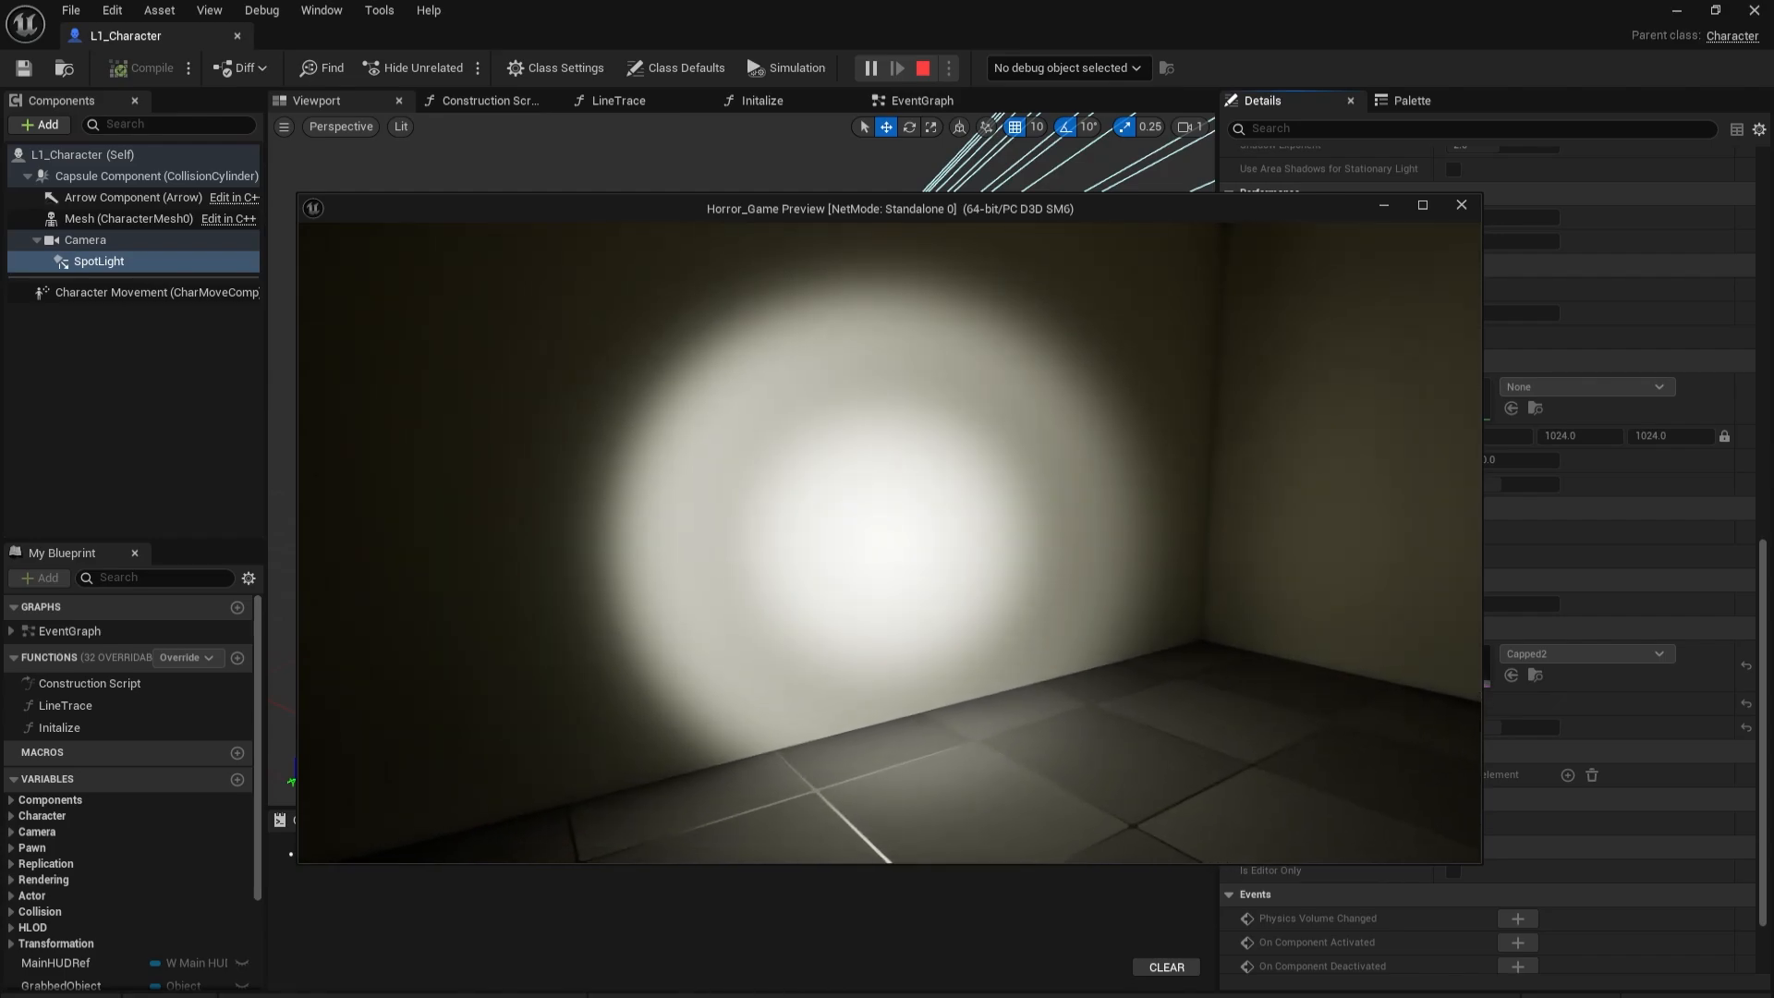
key(s)
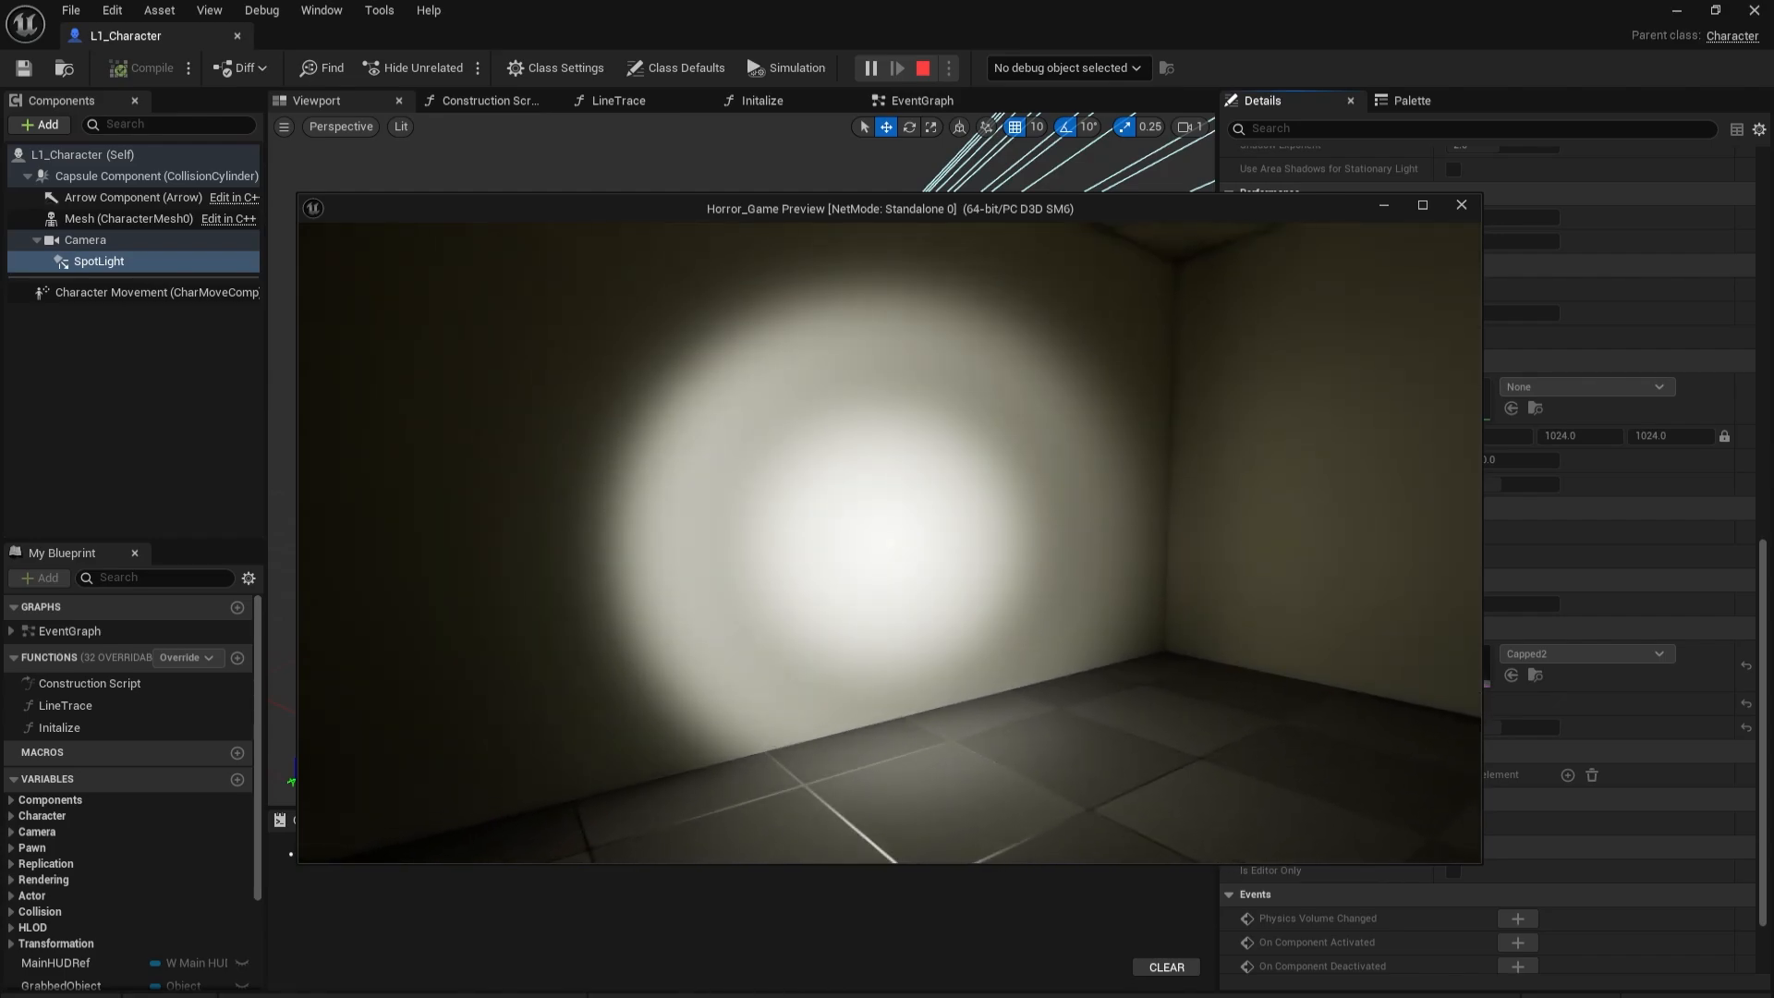
key(w)
key(w)
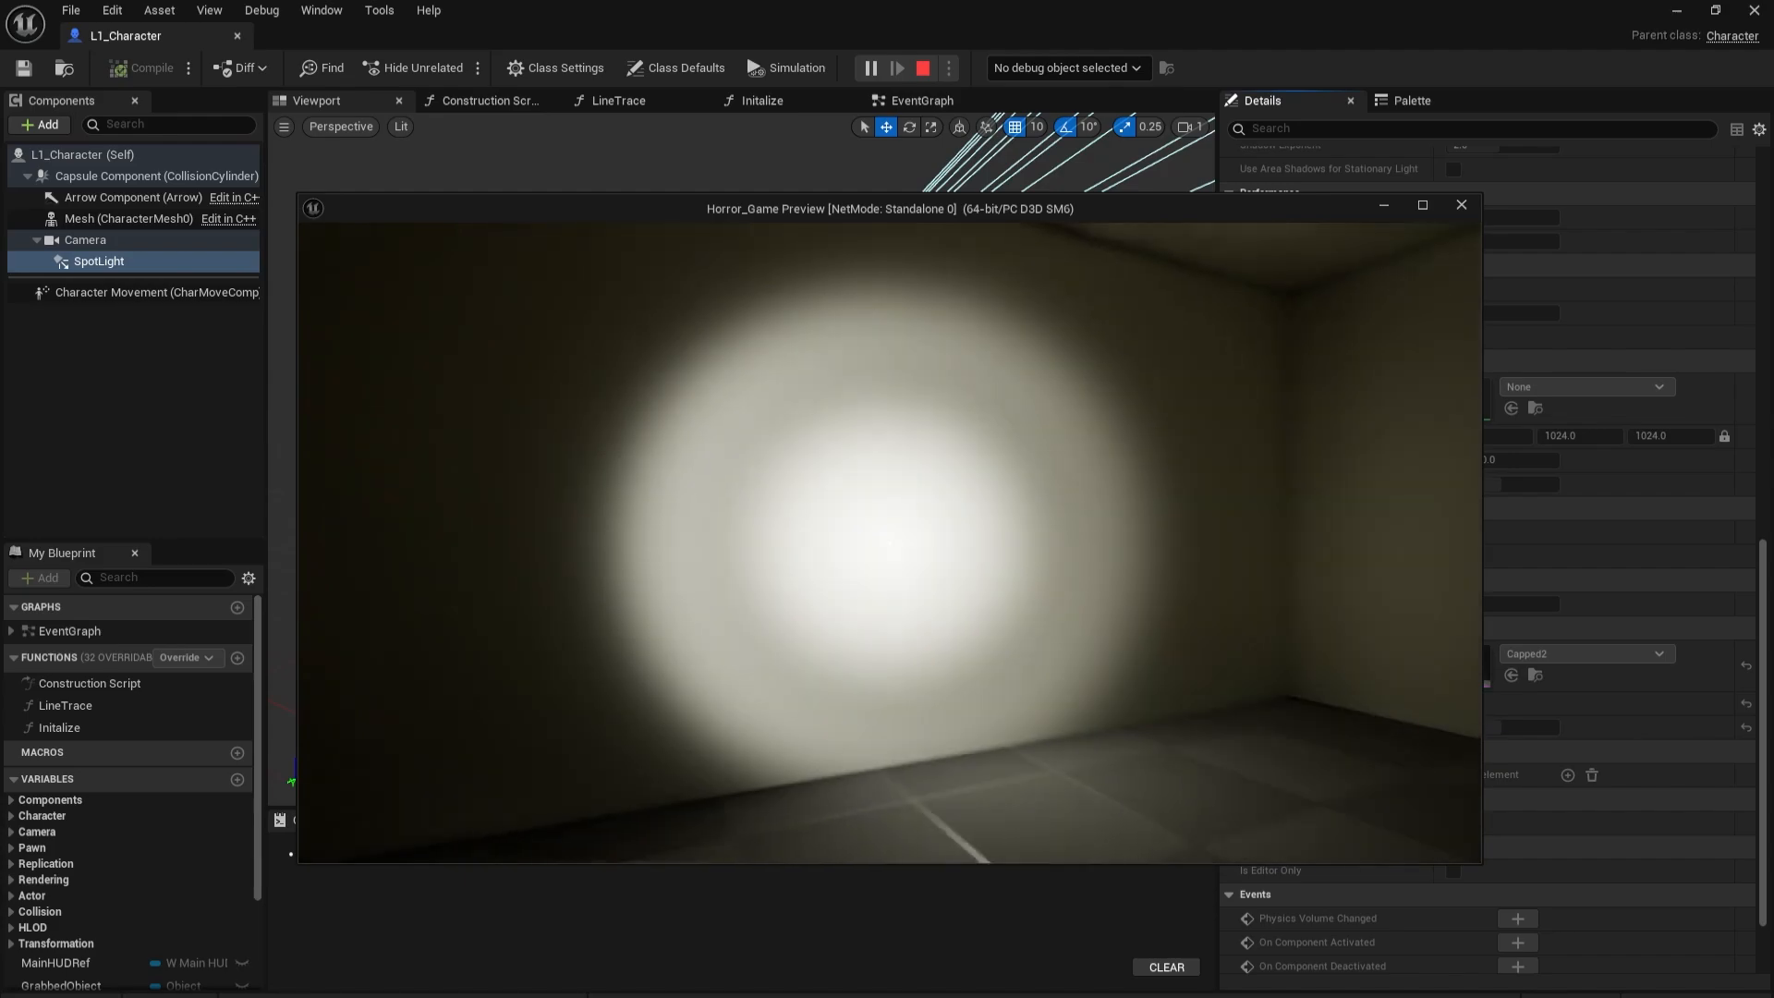
key(s)
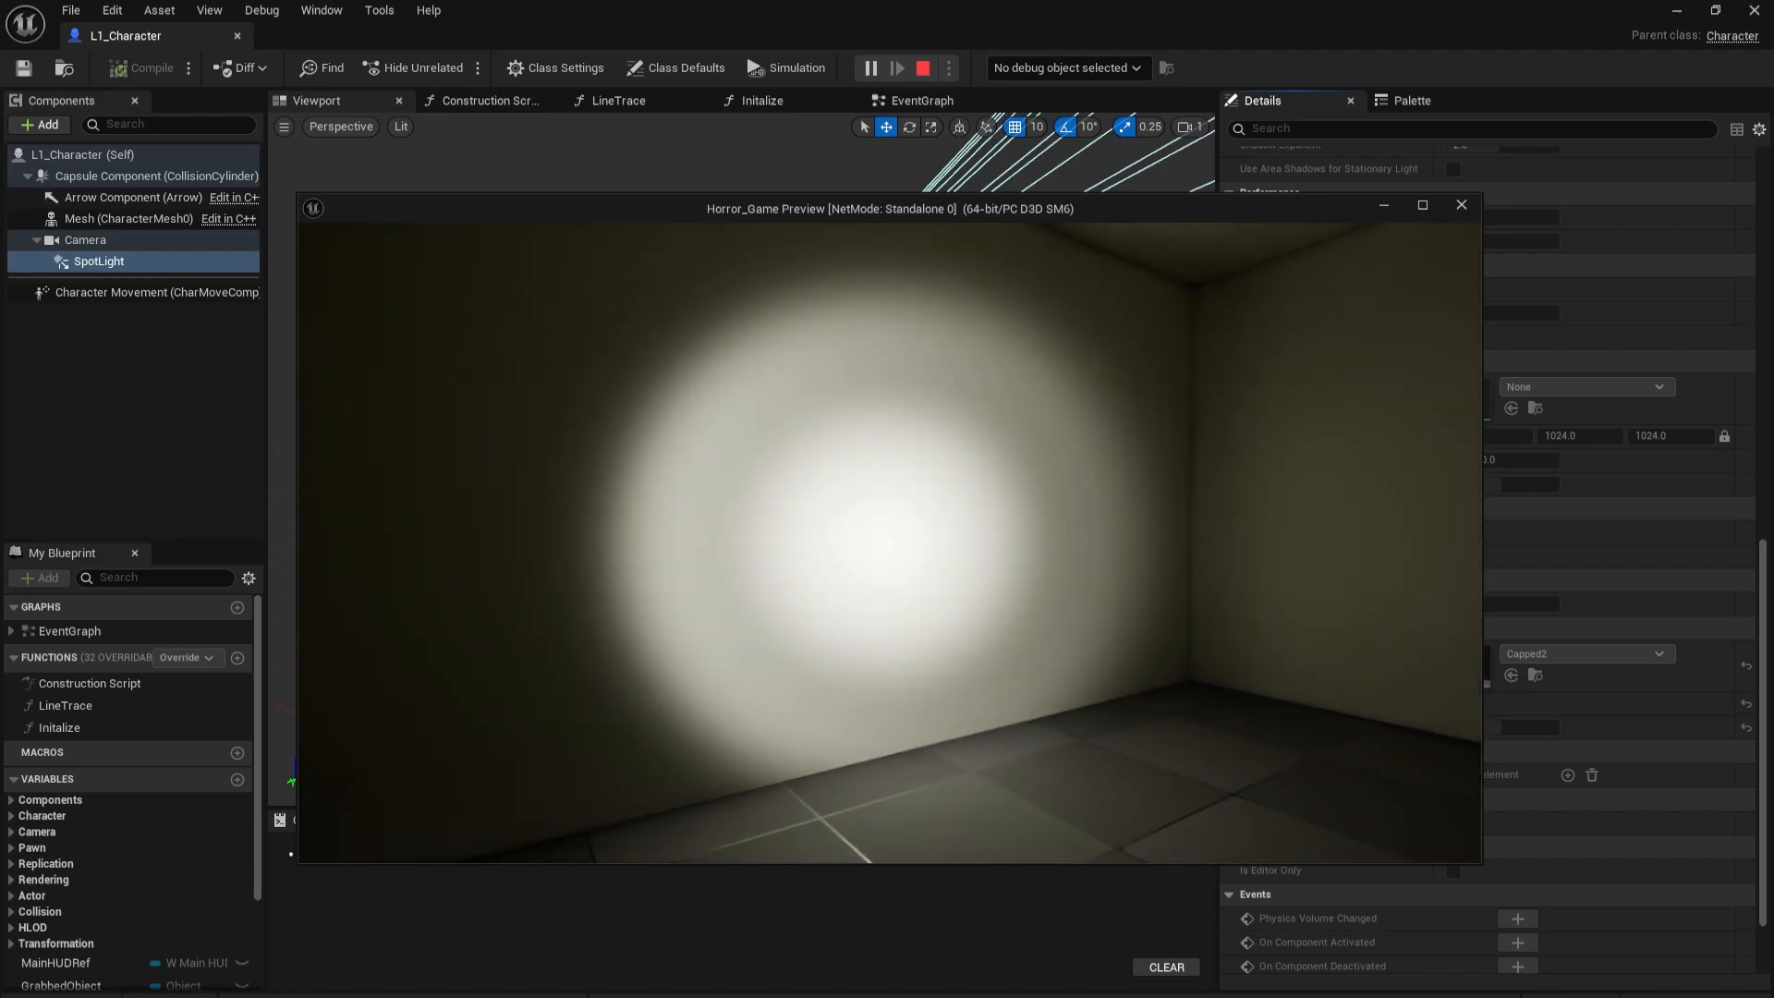
key(Escape)
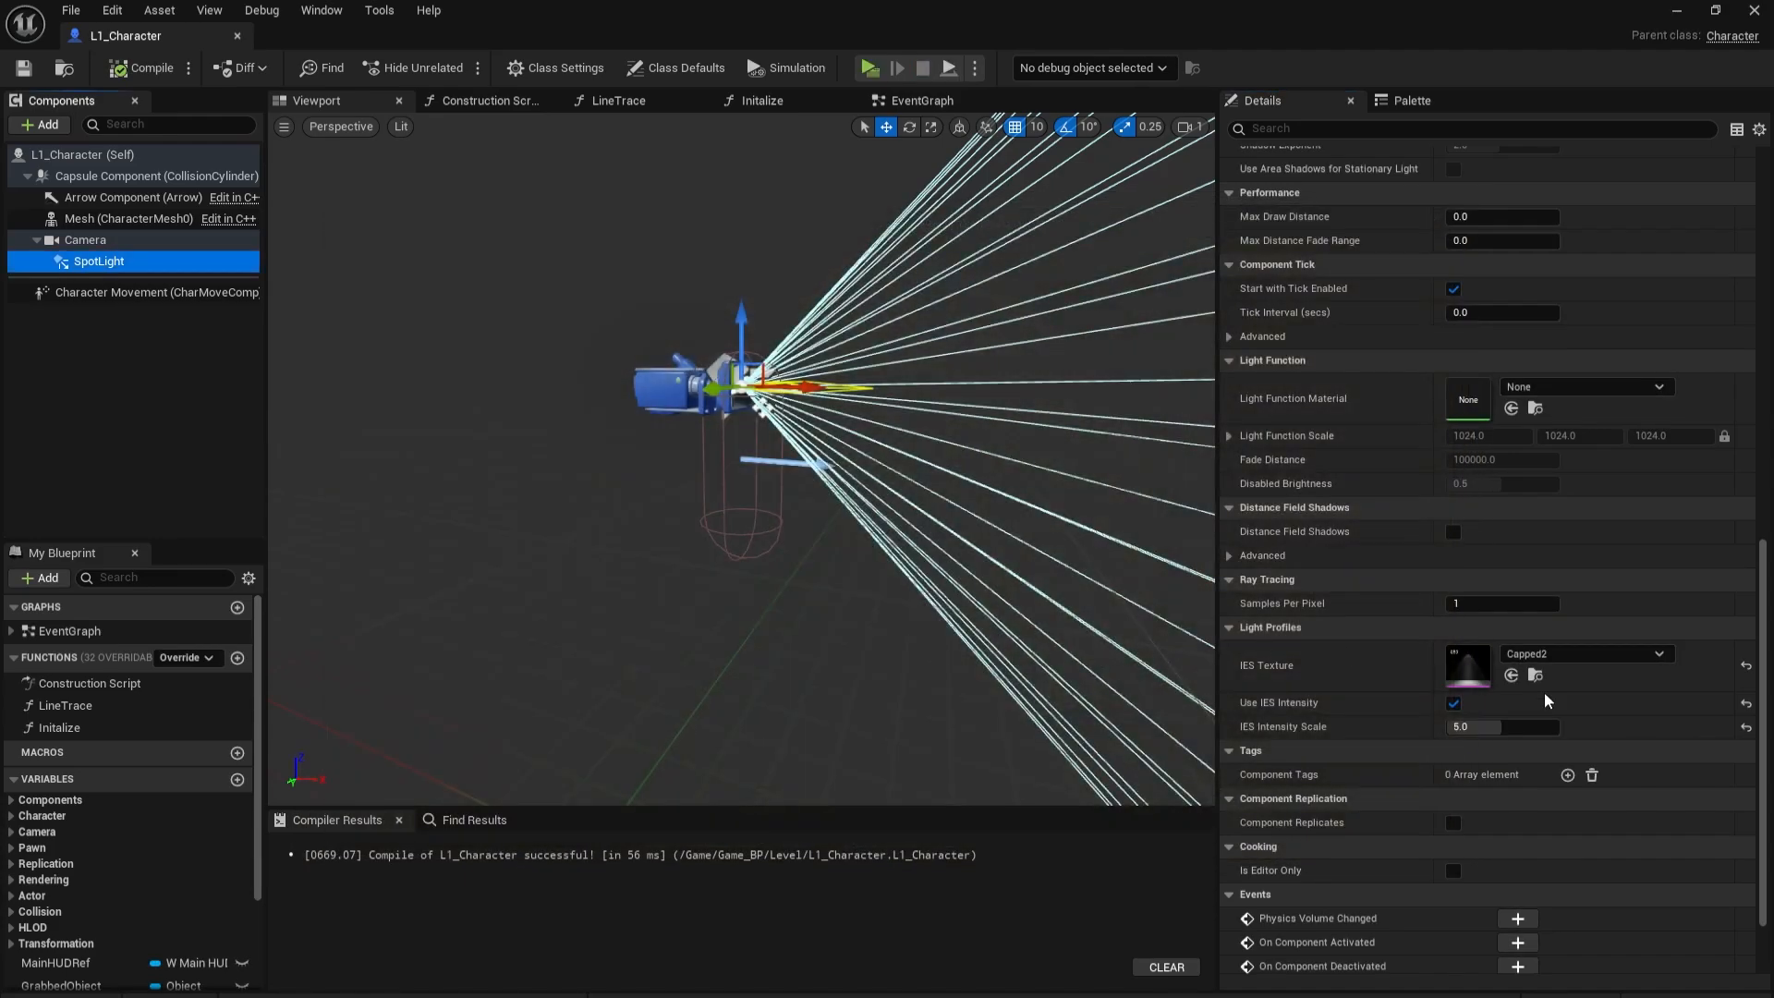
Set the IES Intensity Scale to 1, compile and save the blueprint, and check the light in a short play preview.
click(1480, 728)
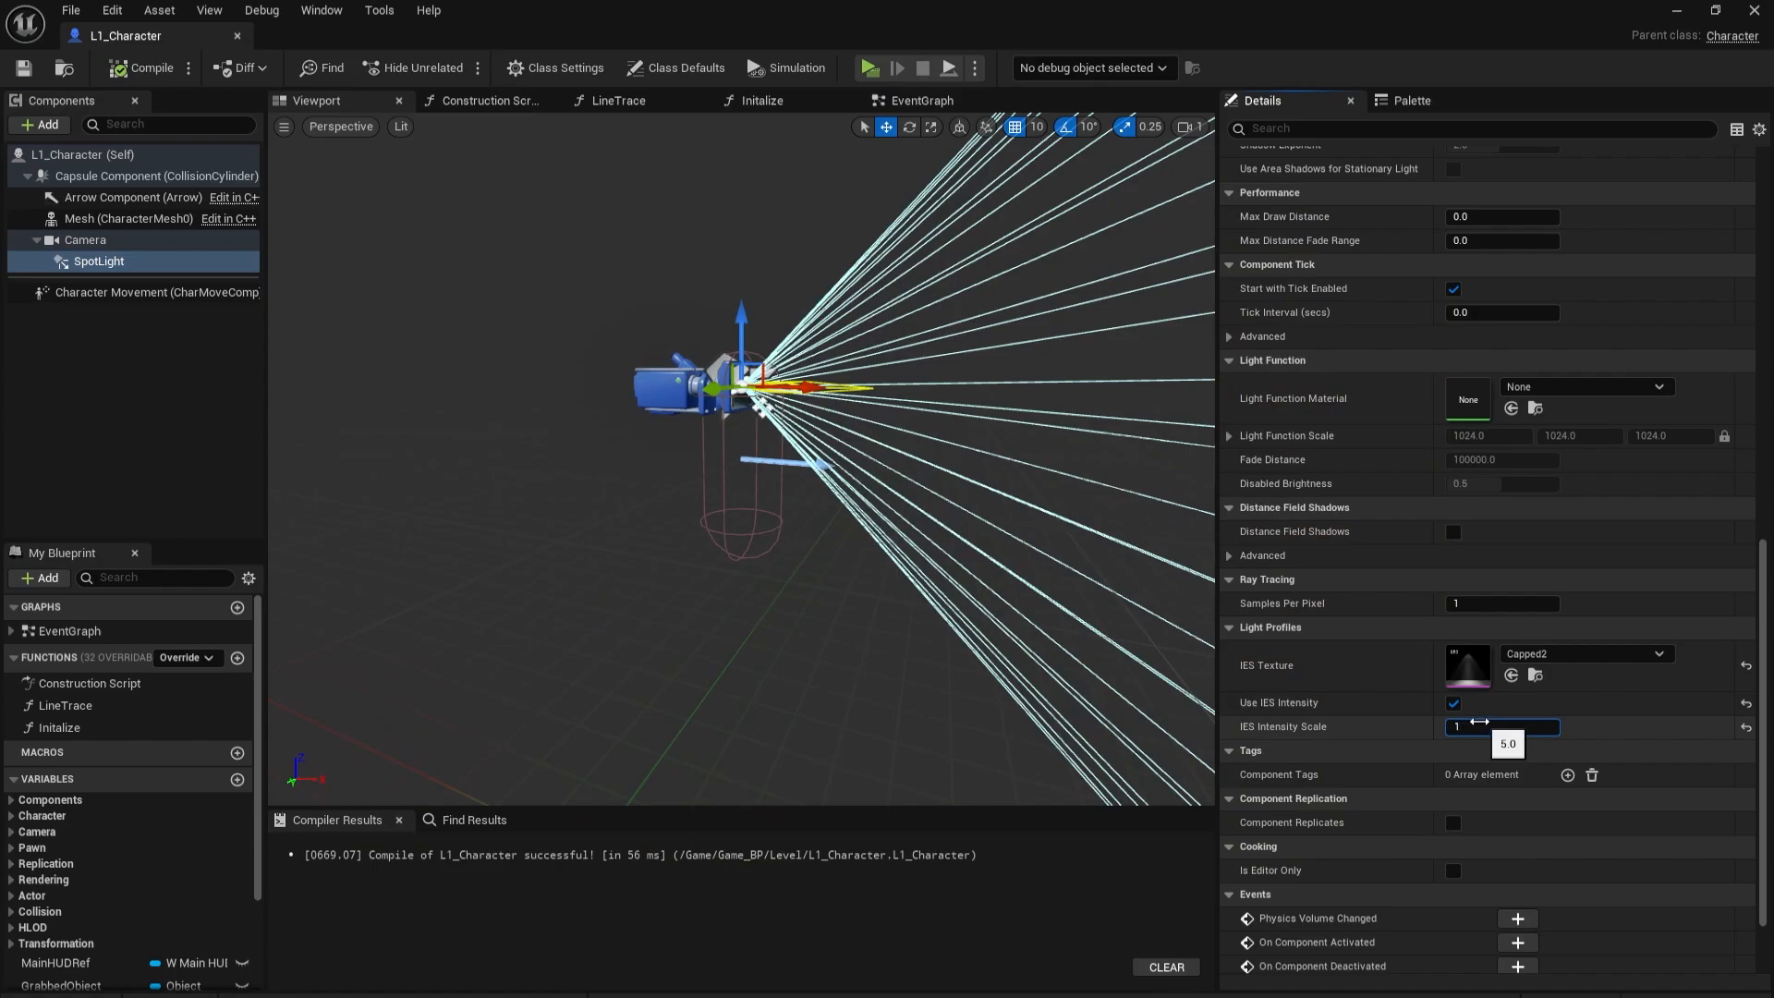
key(Return)
click(155, 72)
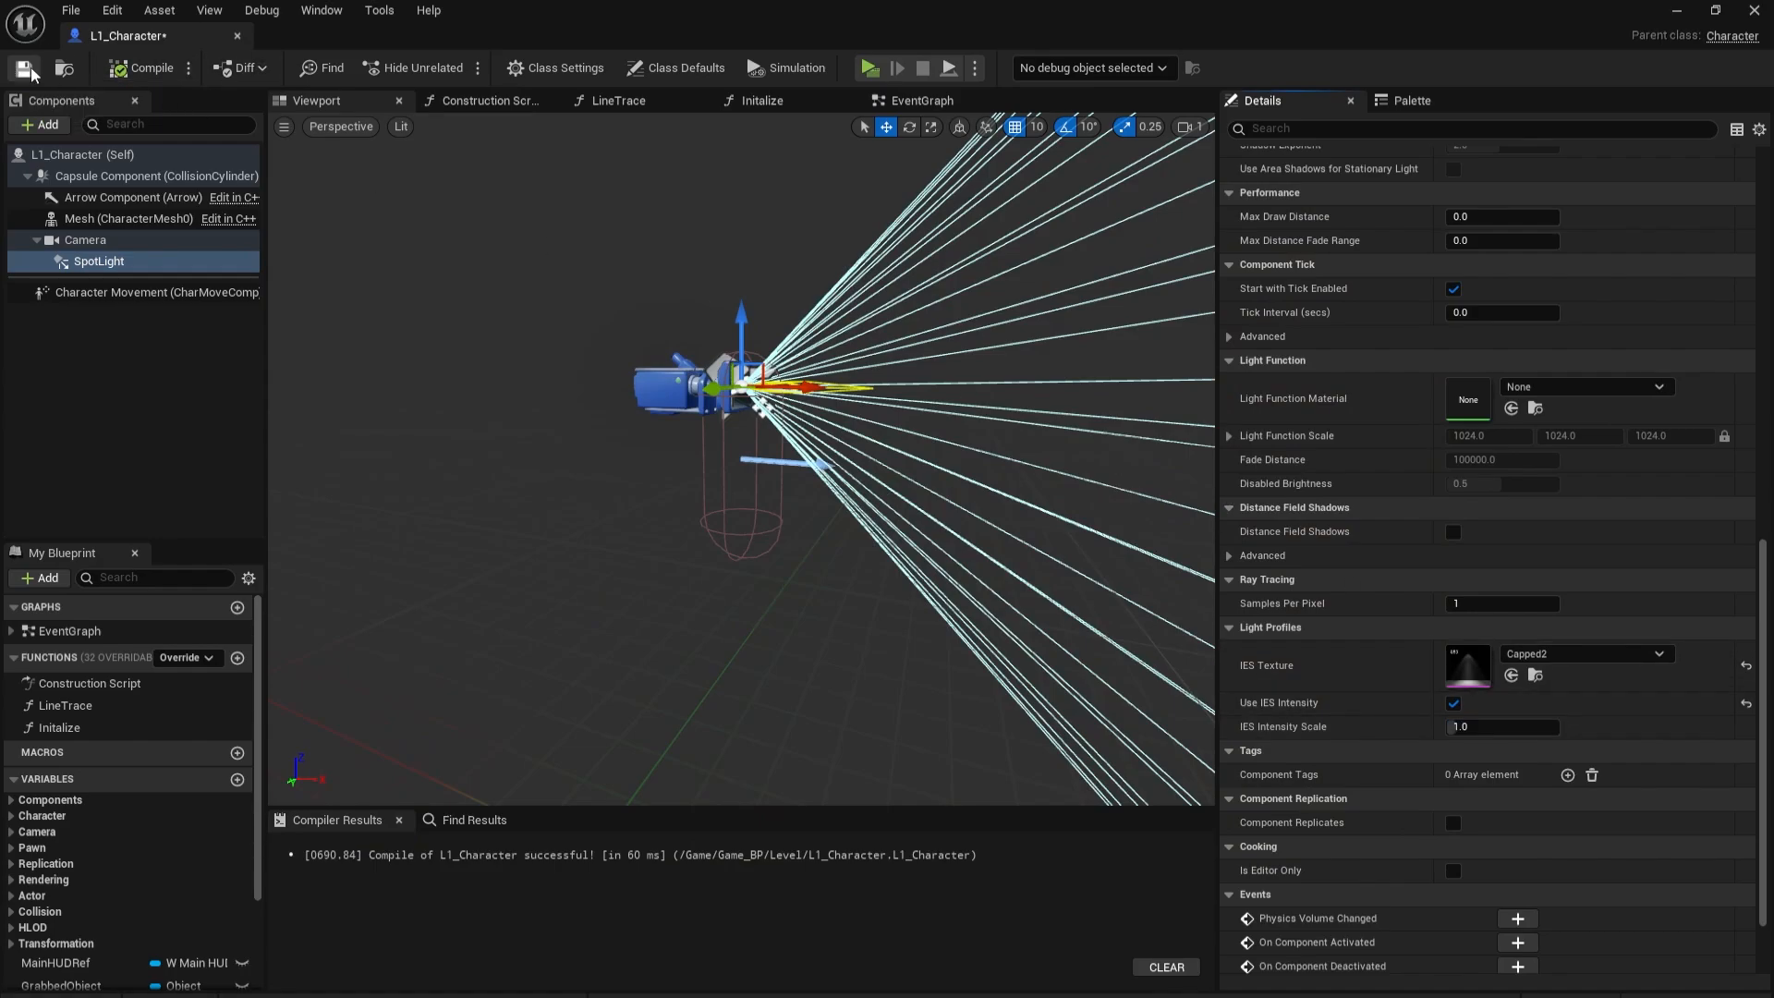
key(alt+p)
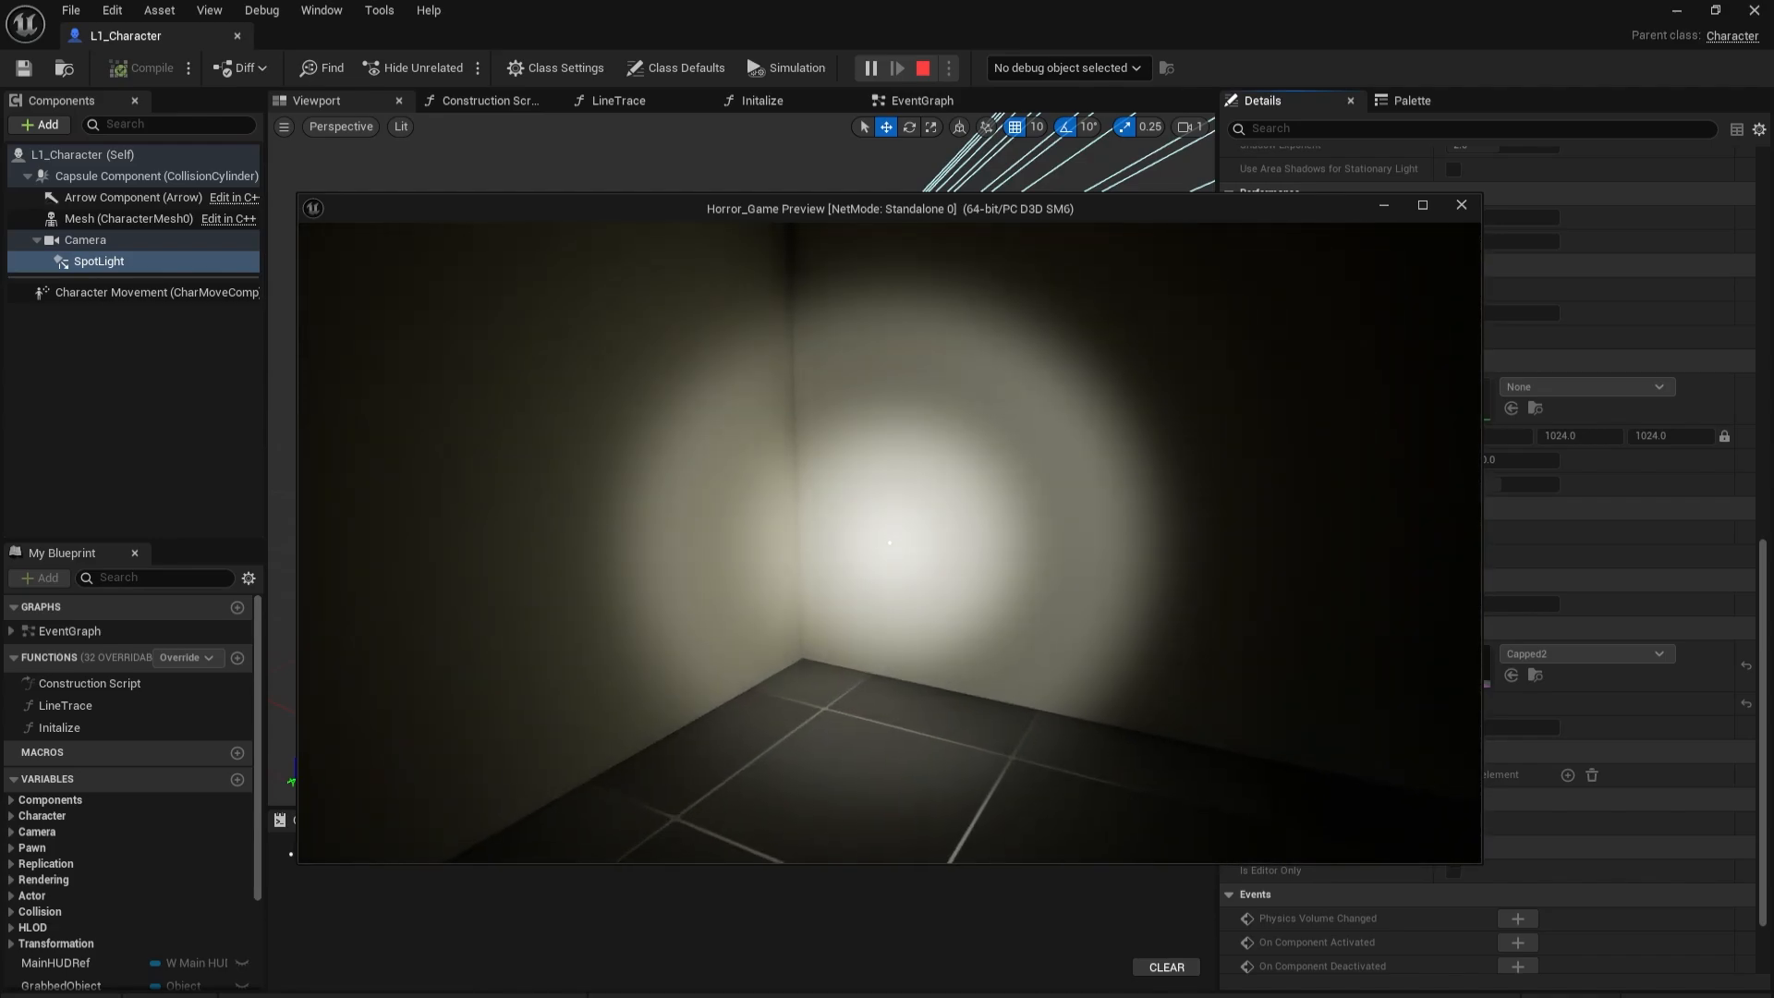
key(Escape)
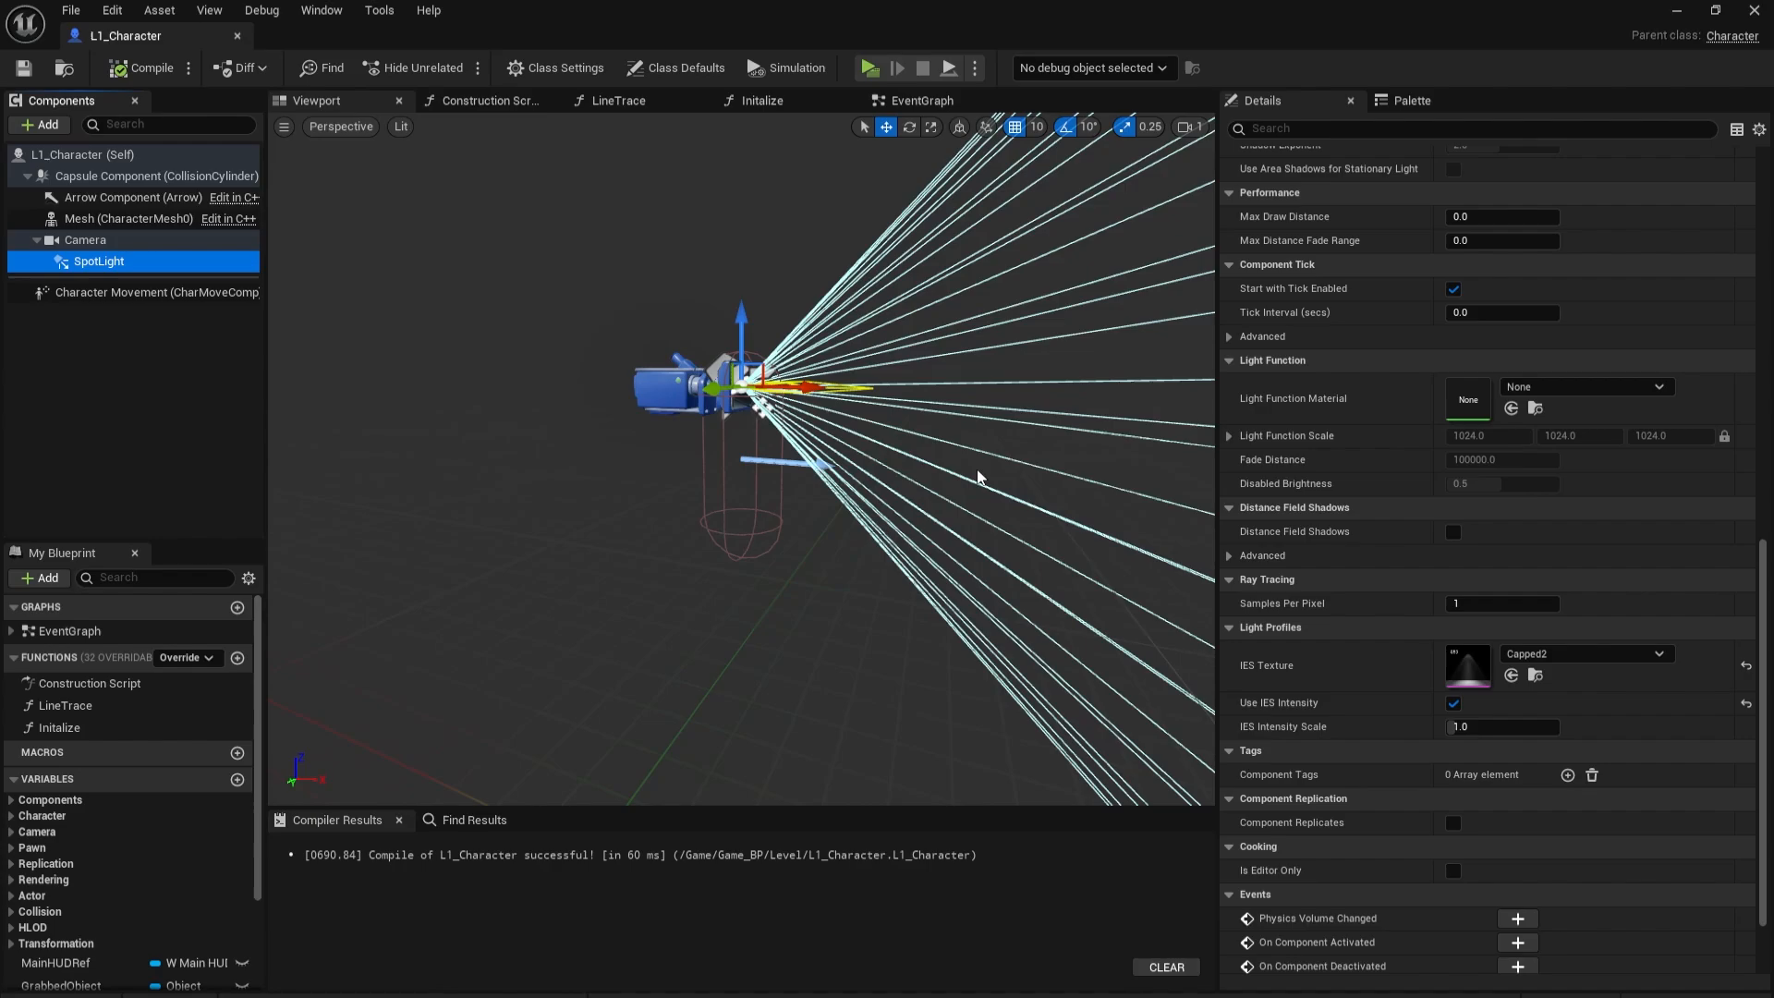
Set the SpotLight's Attenuation Radius to 1200, and compile and save the blueprint.
scroll(1390, 473, up, 10)
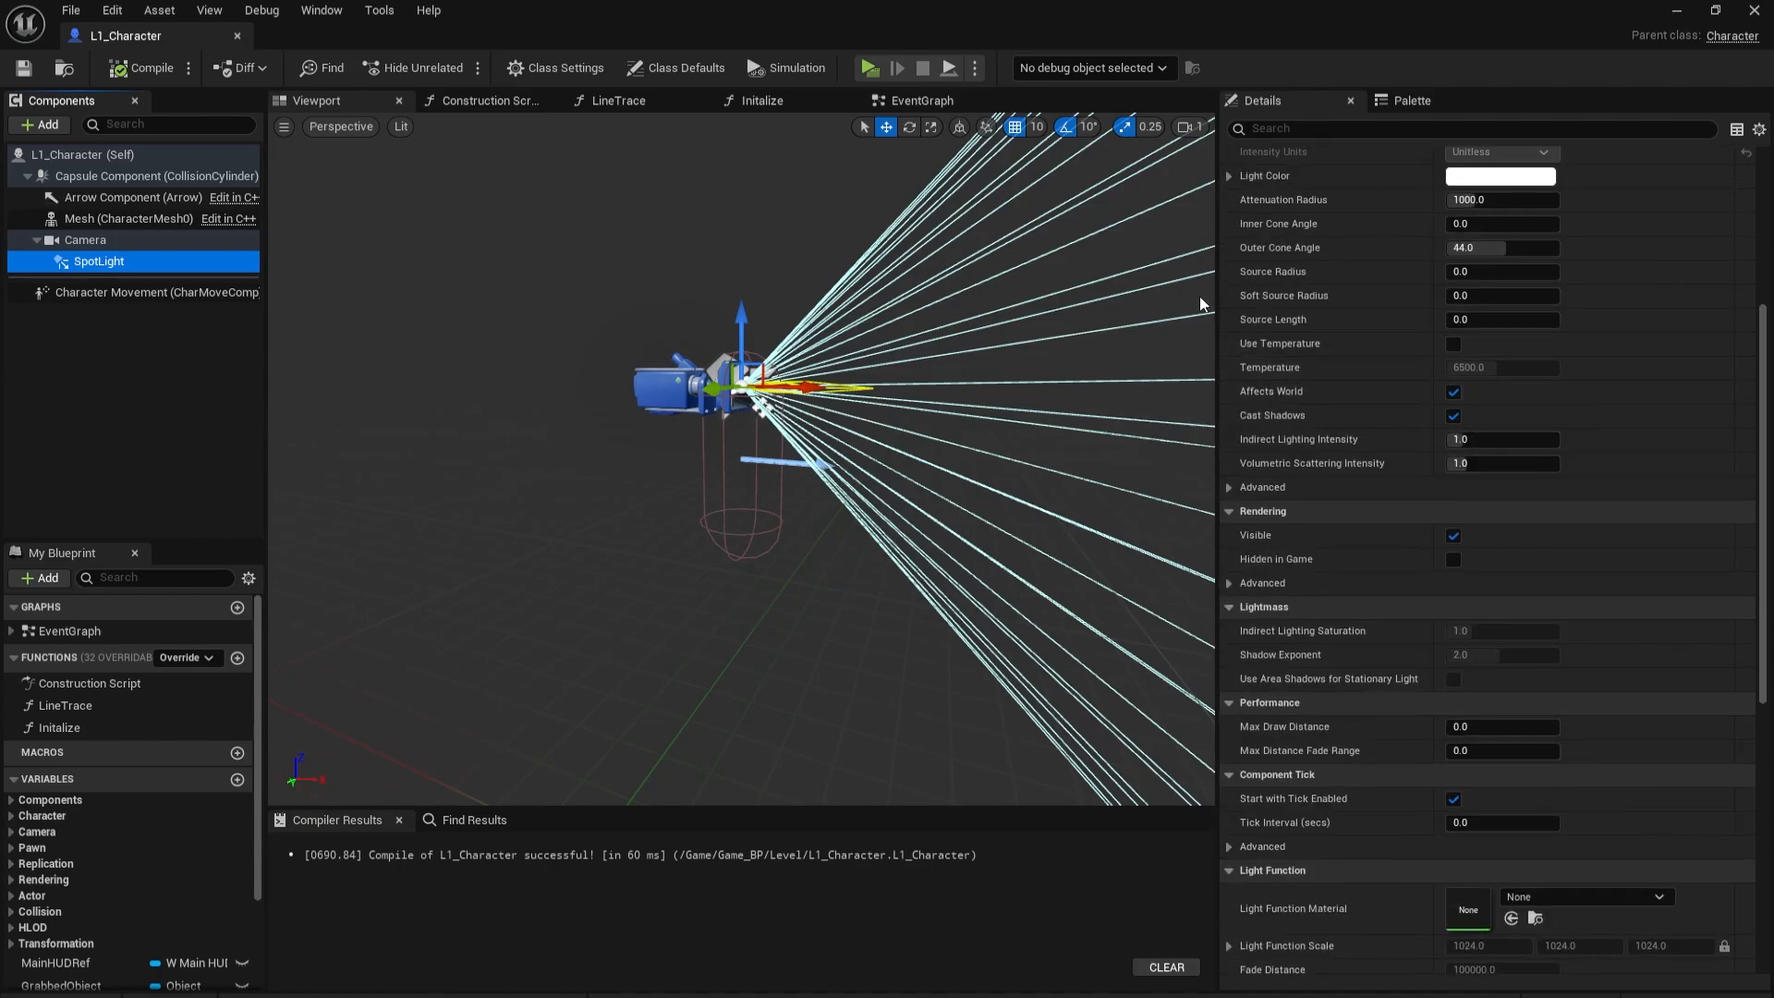
scroll(1203, 304, up, 2)
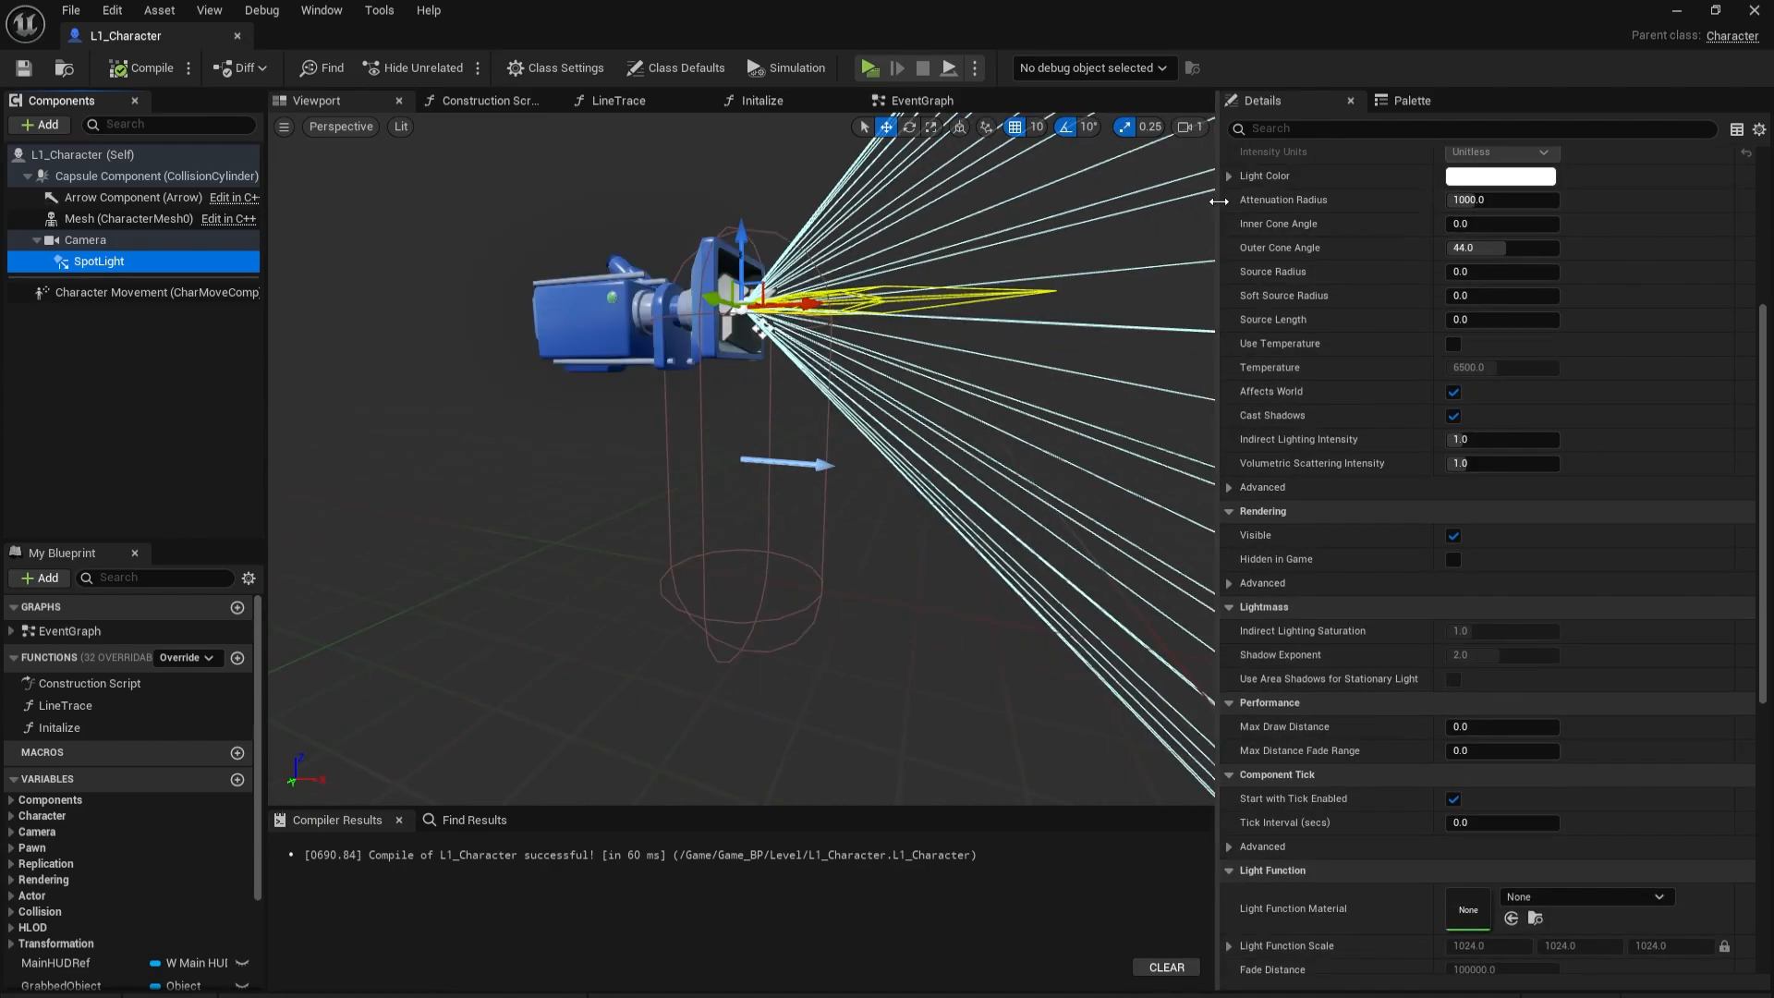
drag(1219, 207, 1149, 207)
click(1429, 199)
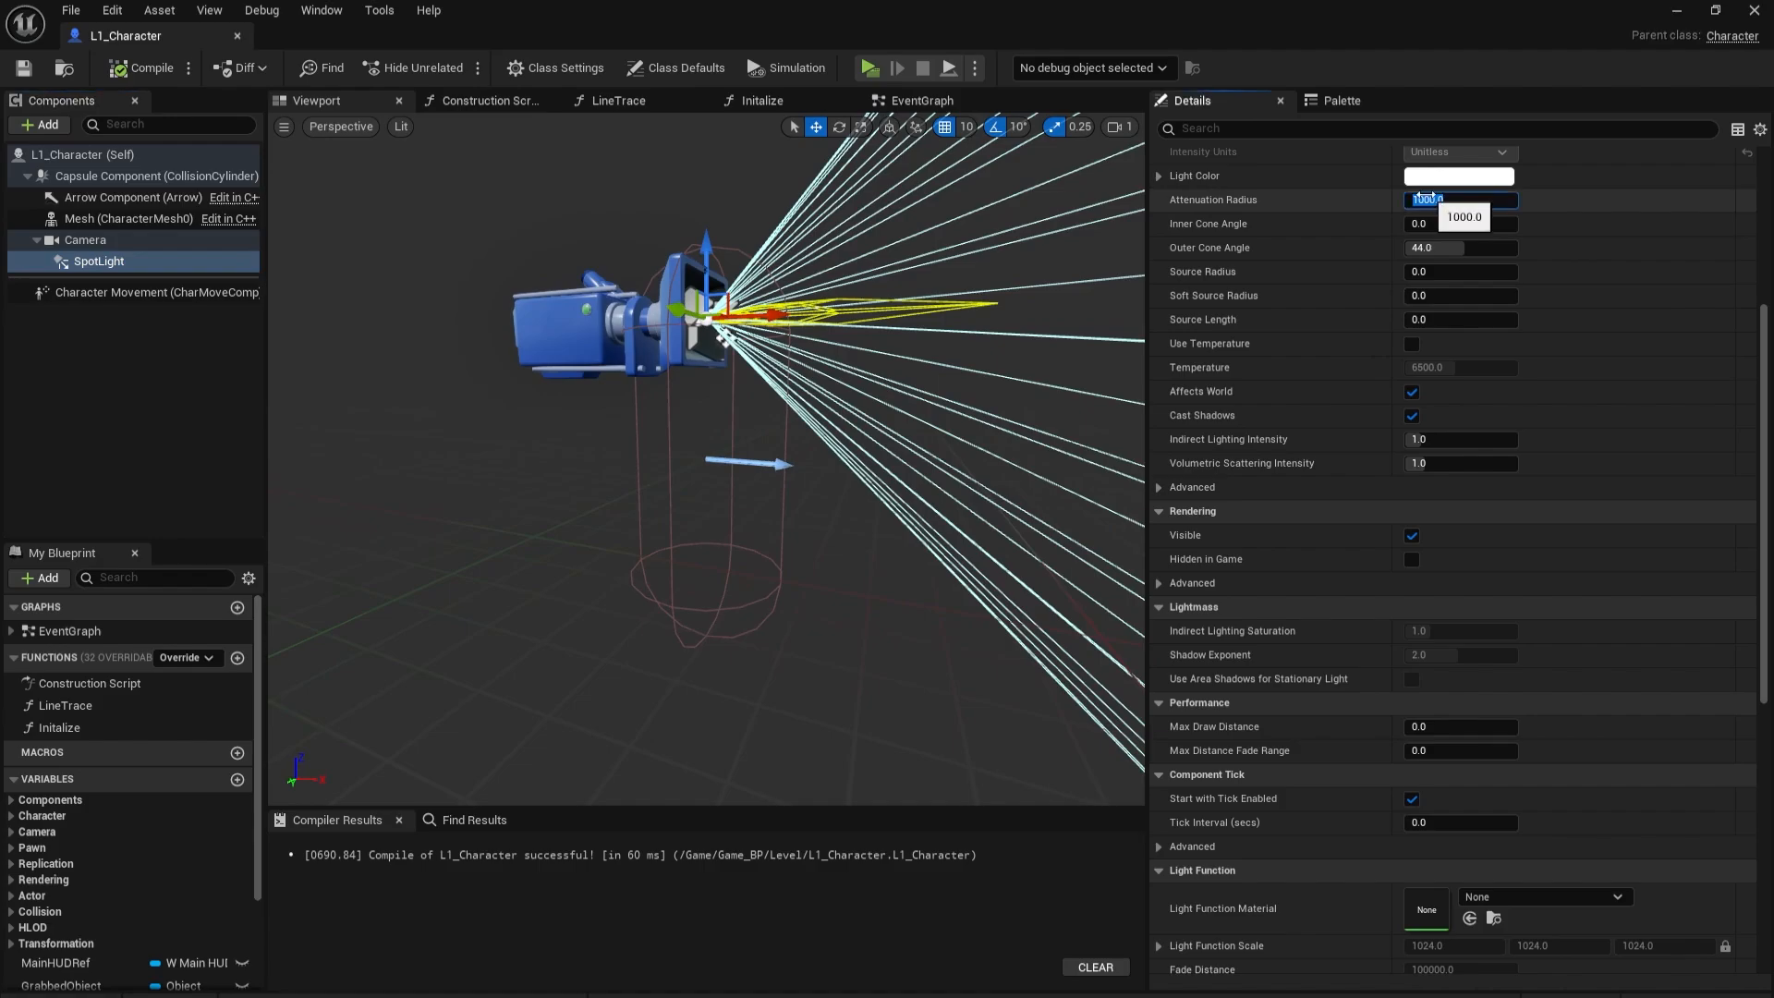
text(1200)
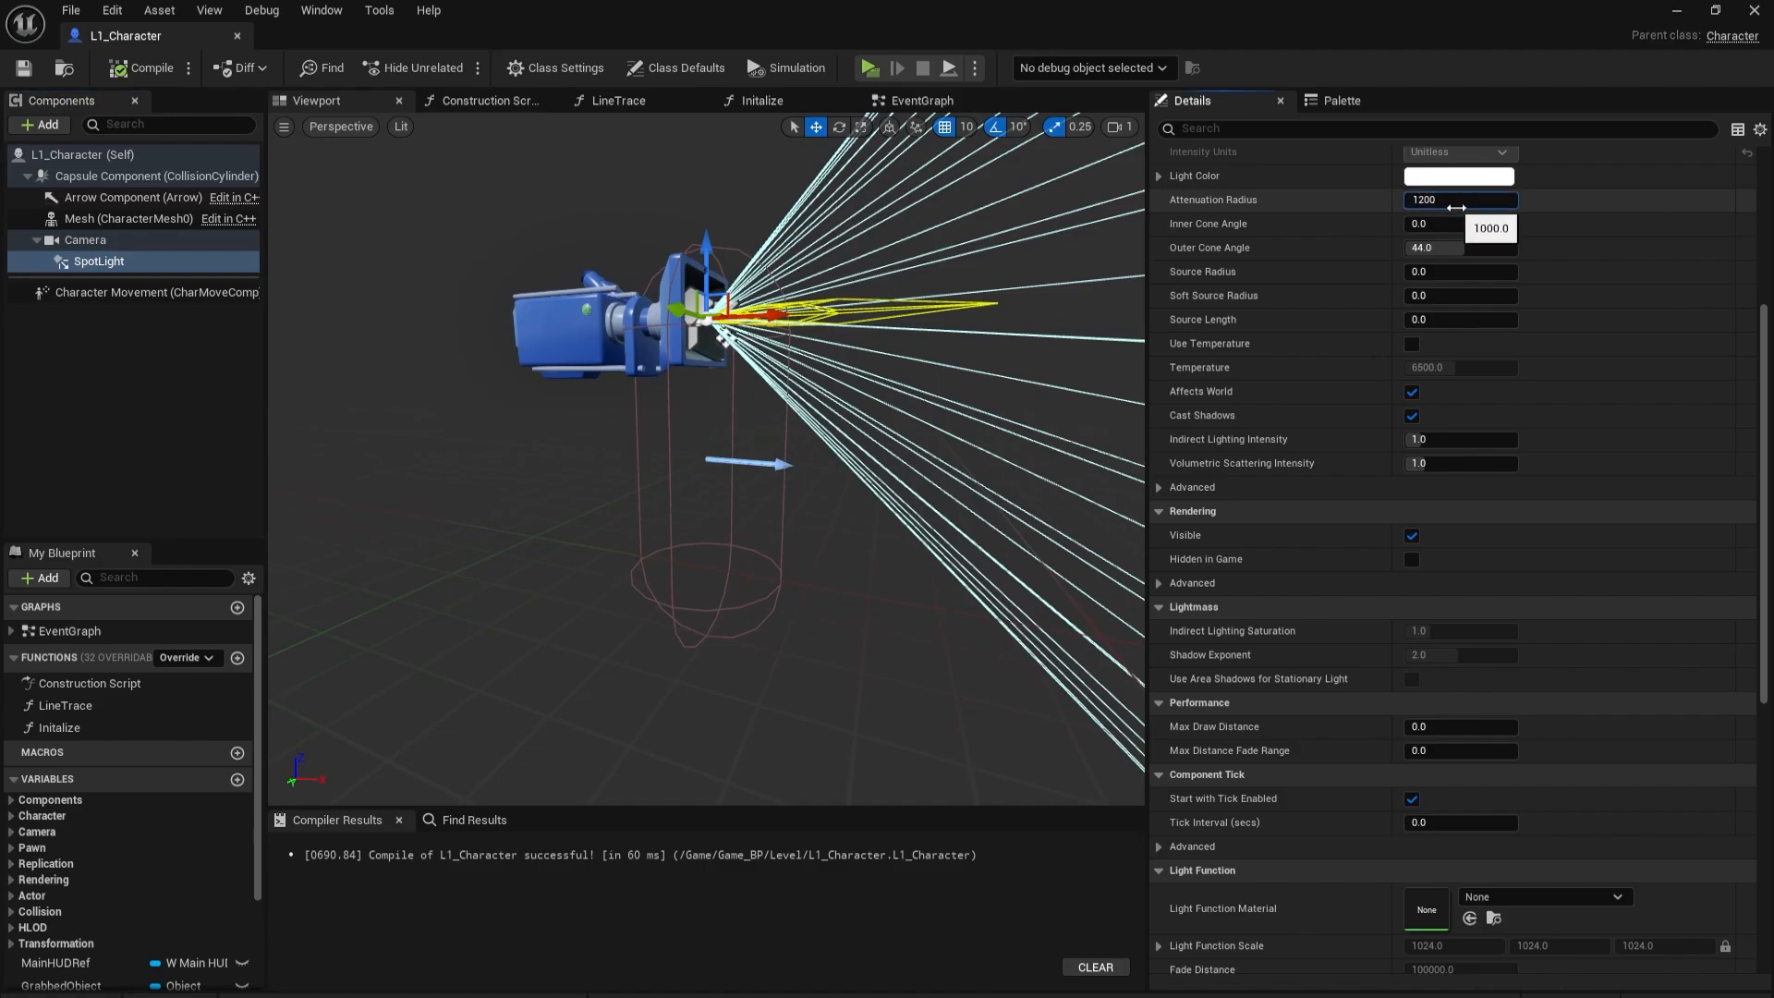
key(Return)
click(129, 69)
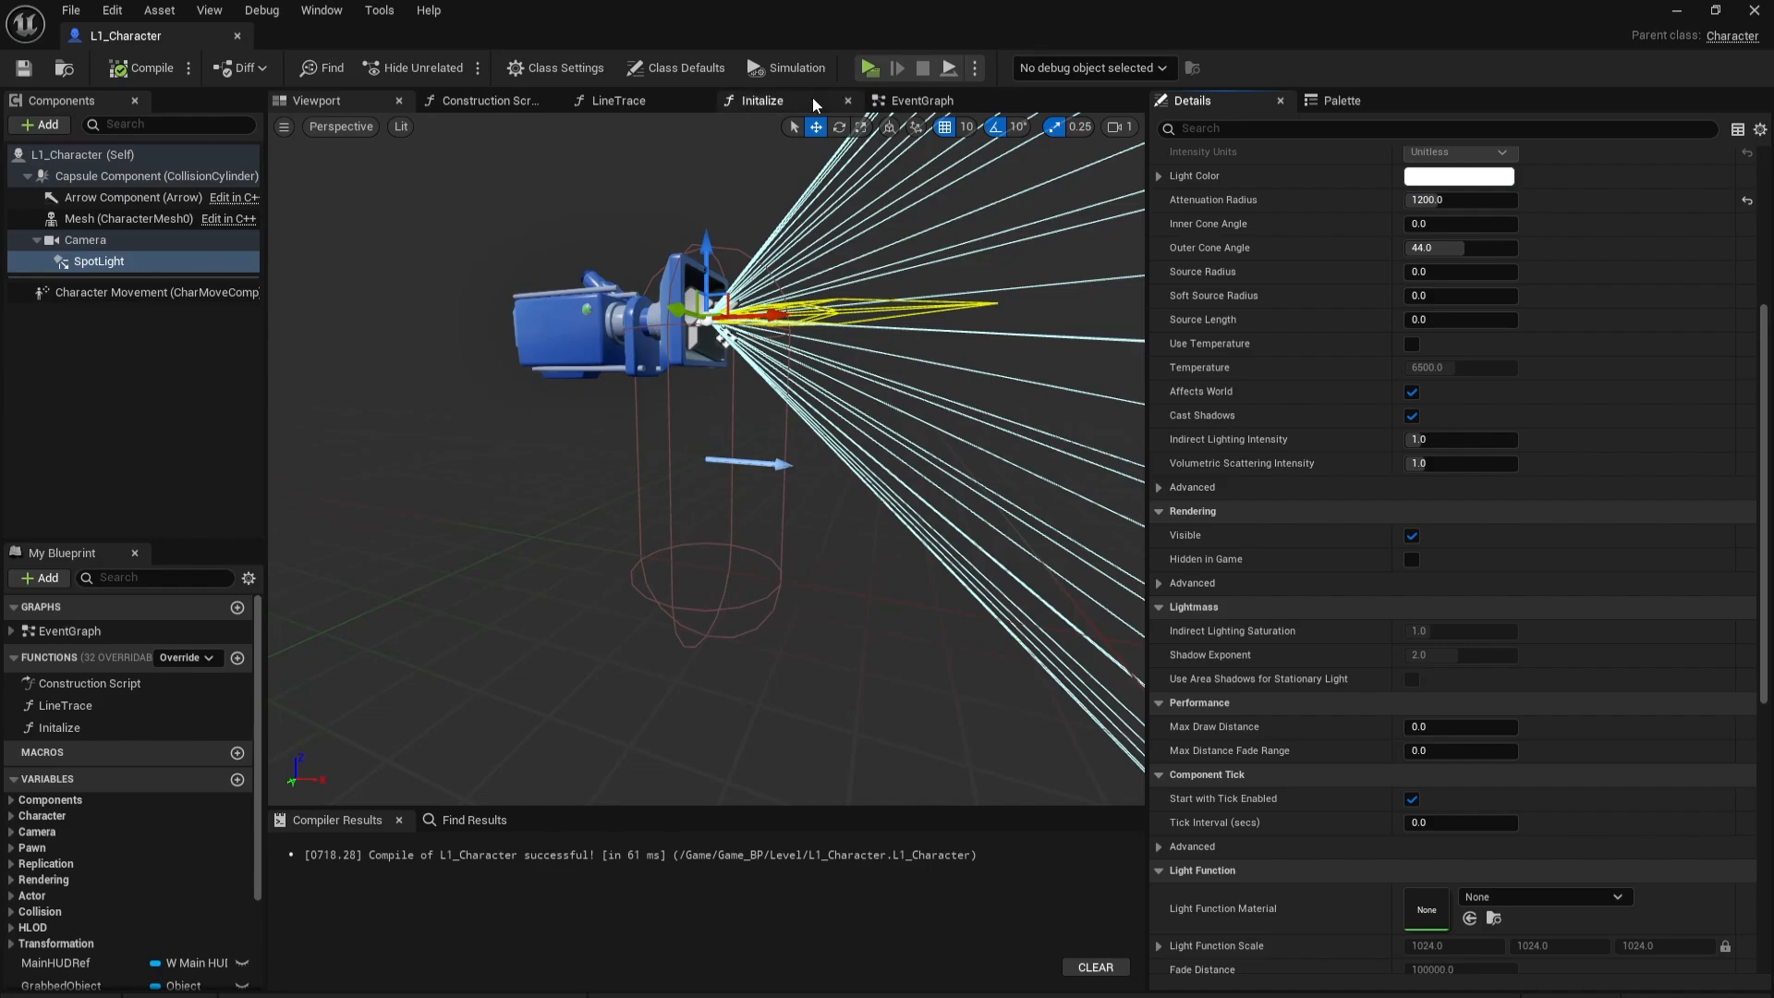
Play the level, walk back and forth in front of the walls and corner to check the beam's reach, and end the preview.
click(870, 68)
click(793, 543)
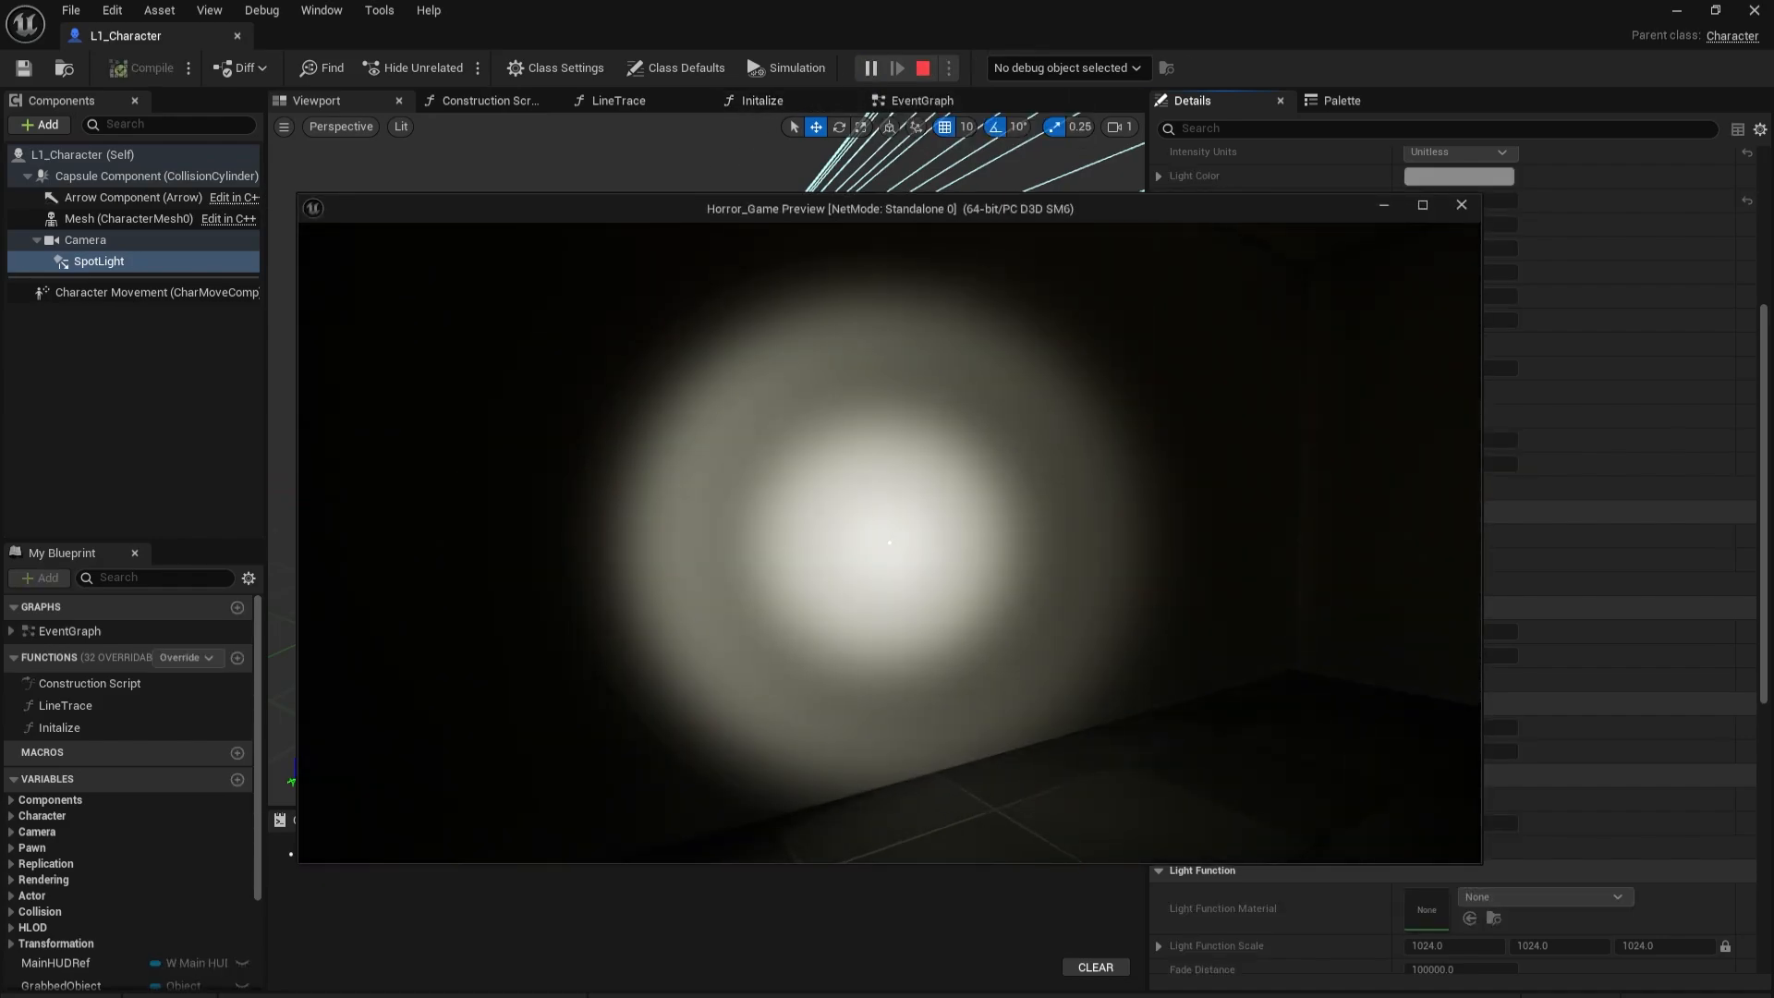
key(s)
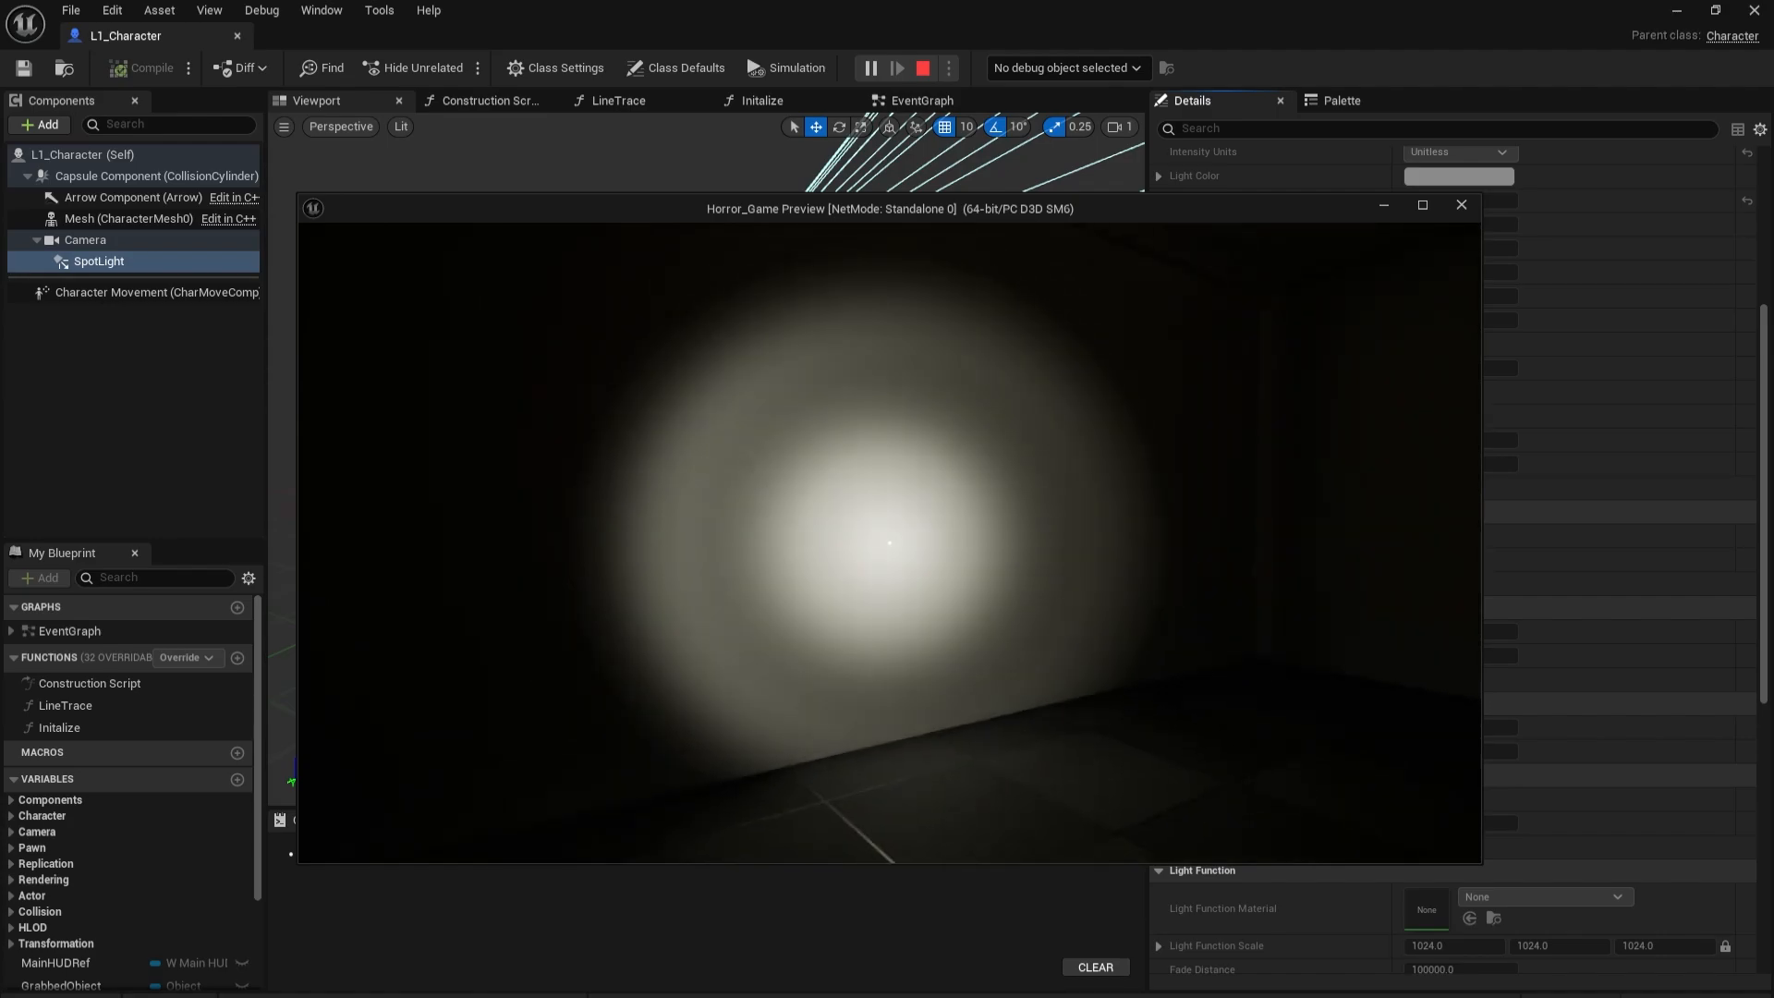
key(w)
key(s)
key(w)
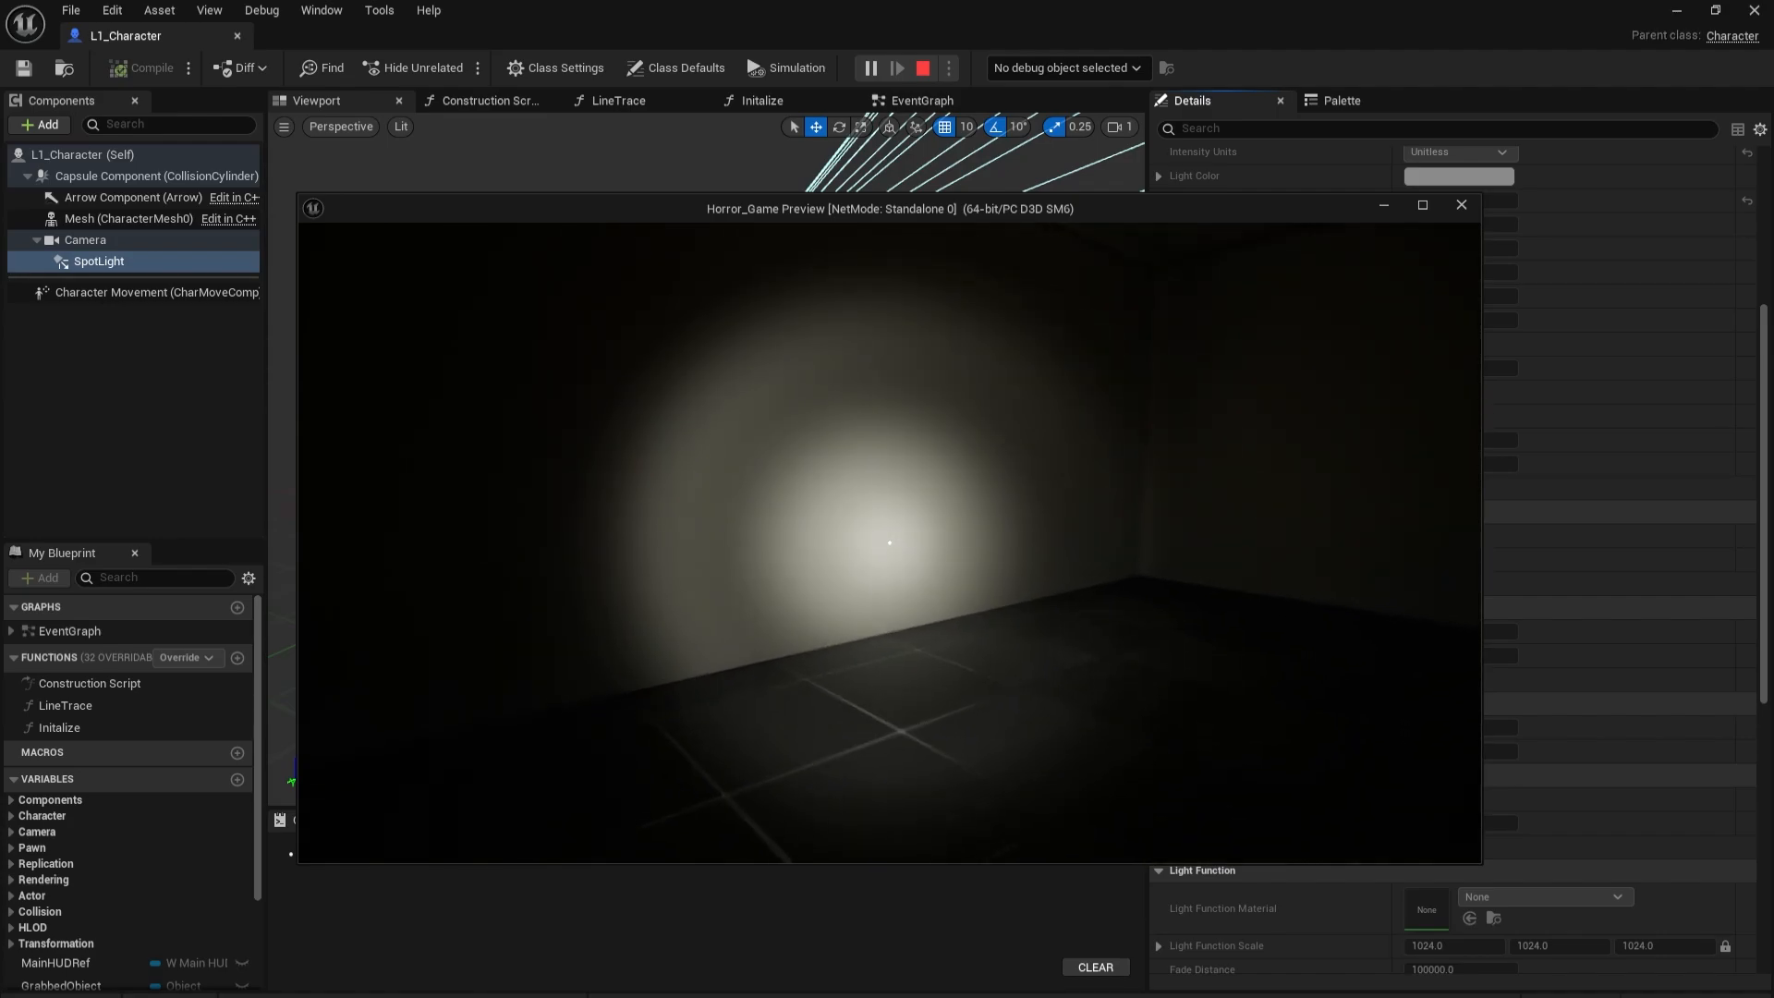
key(s)
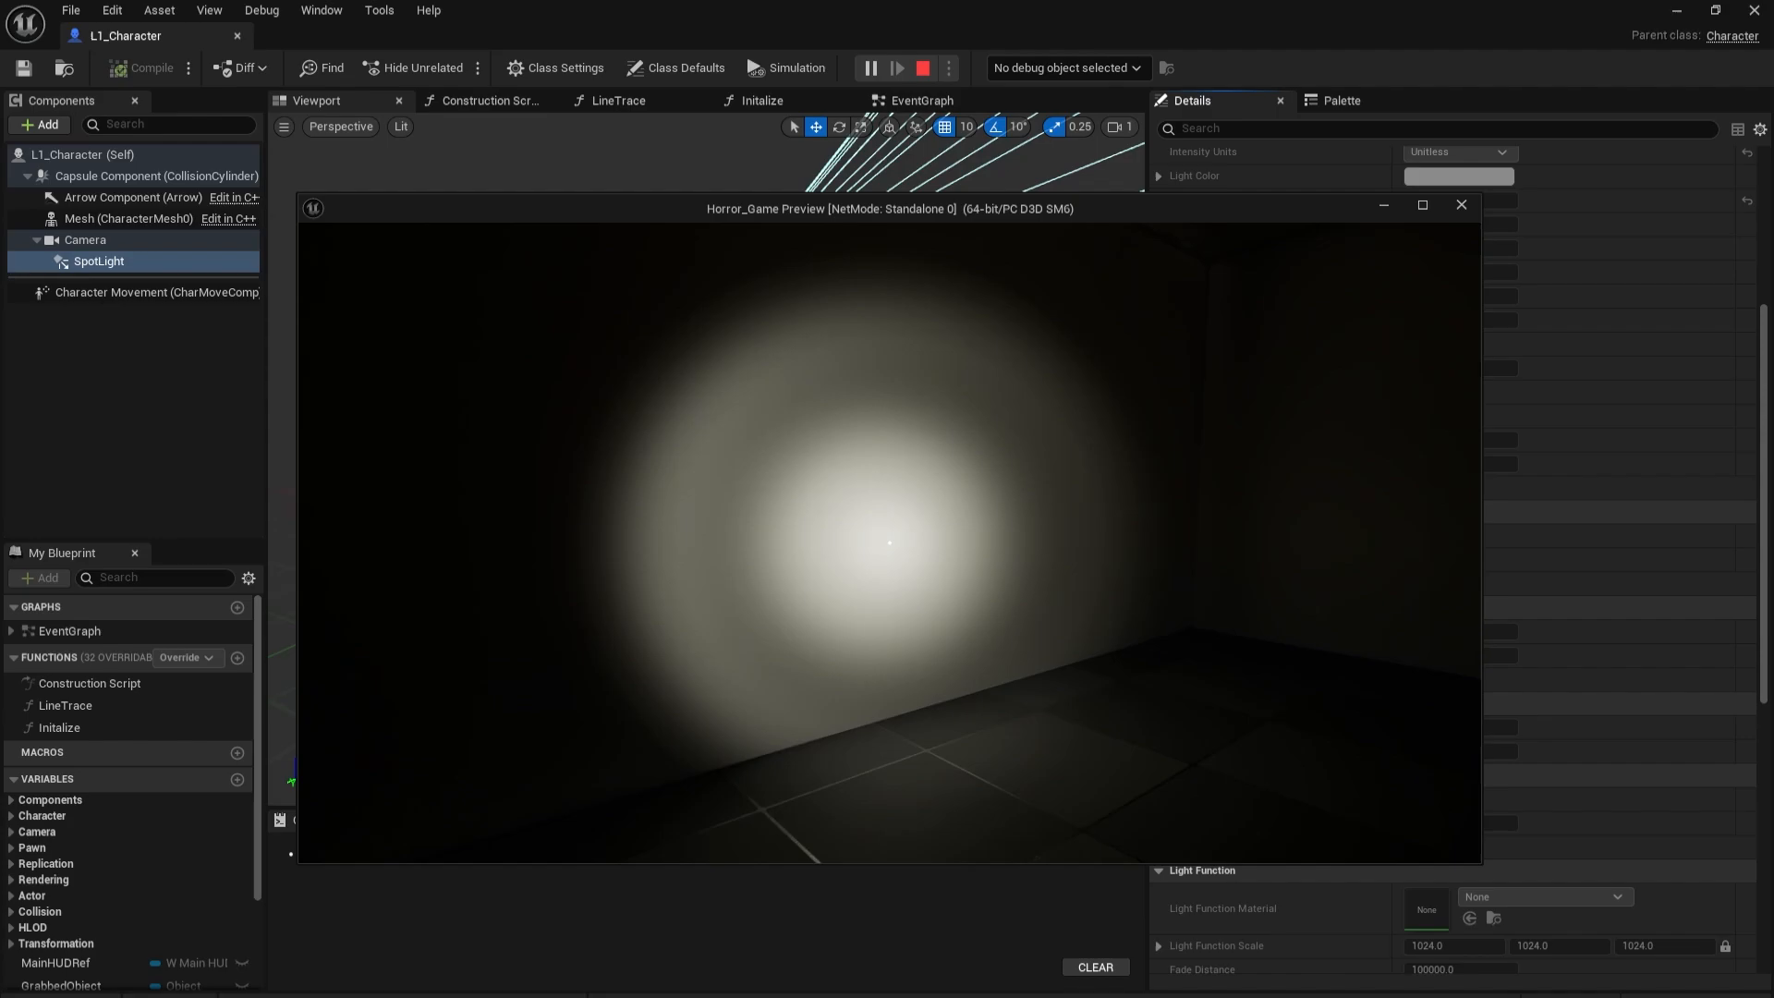
key(s)
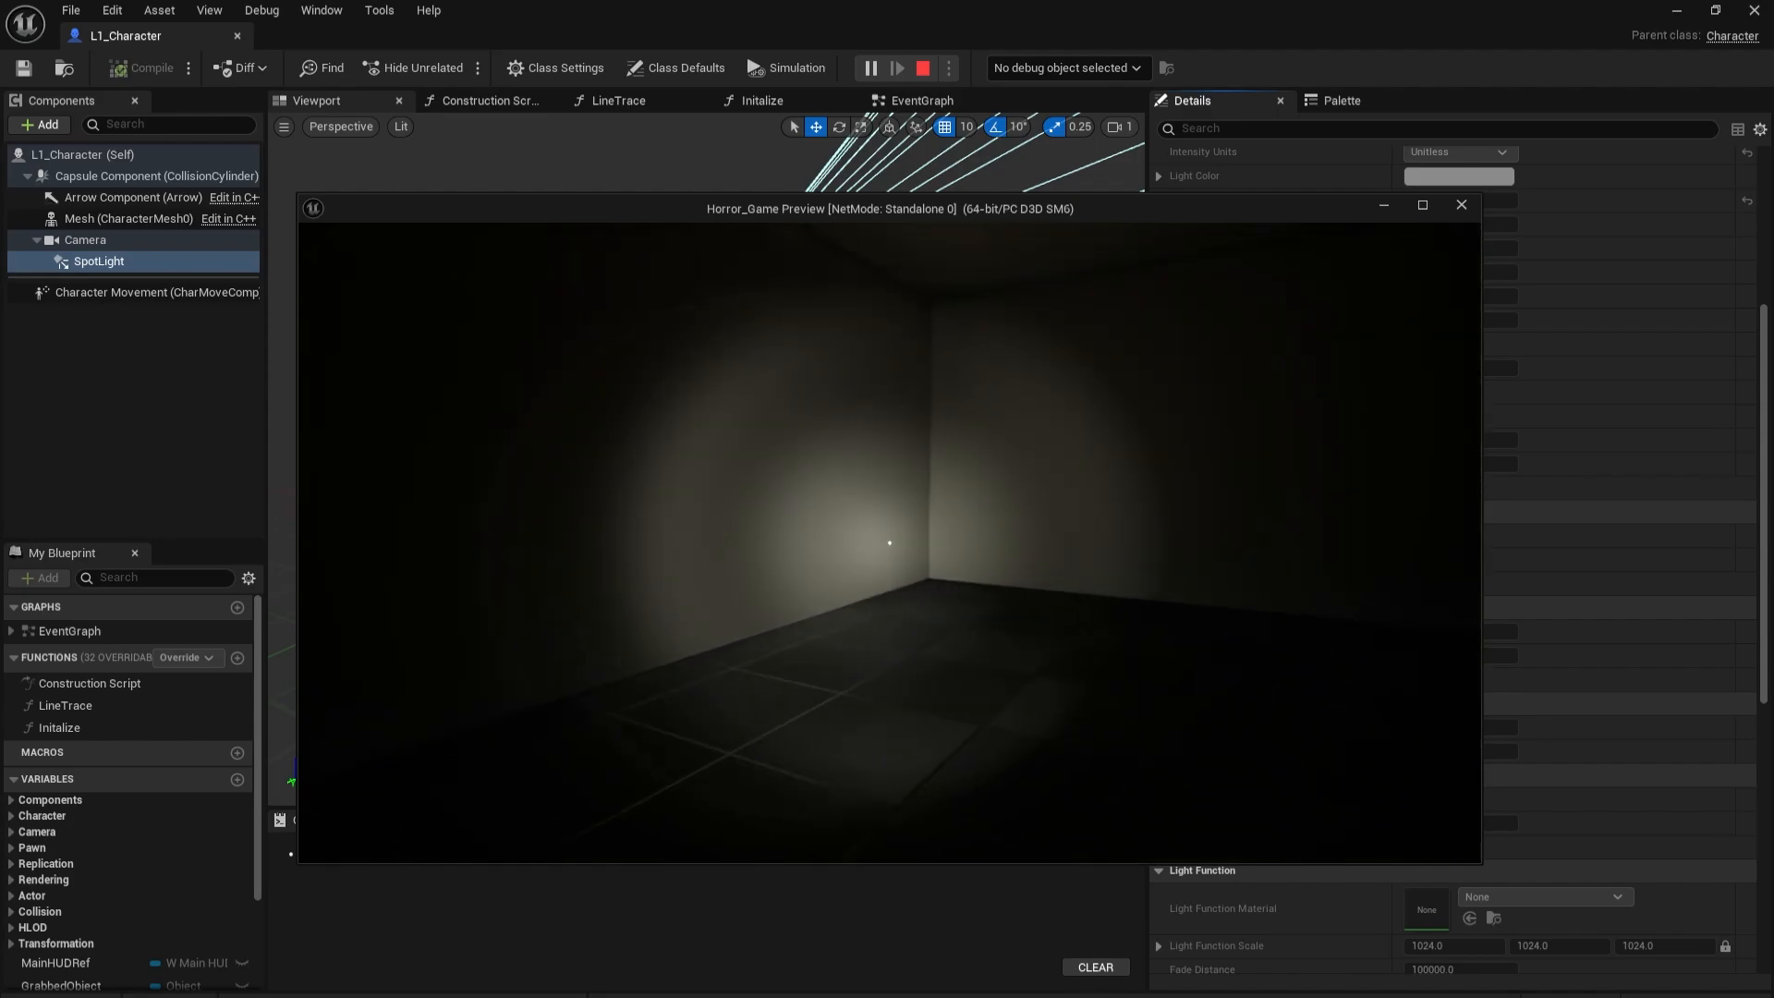
key(w)
key(s)
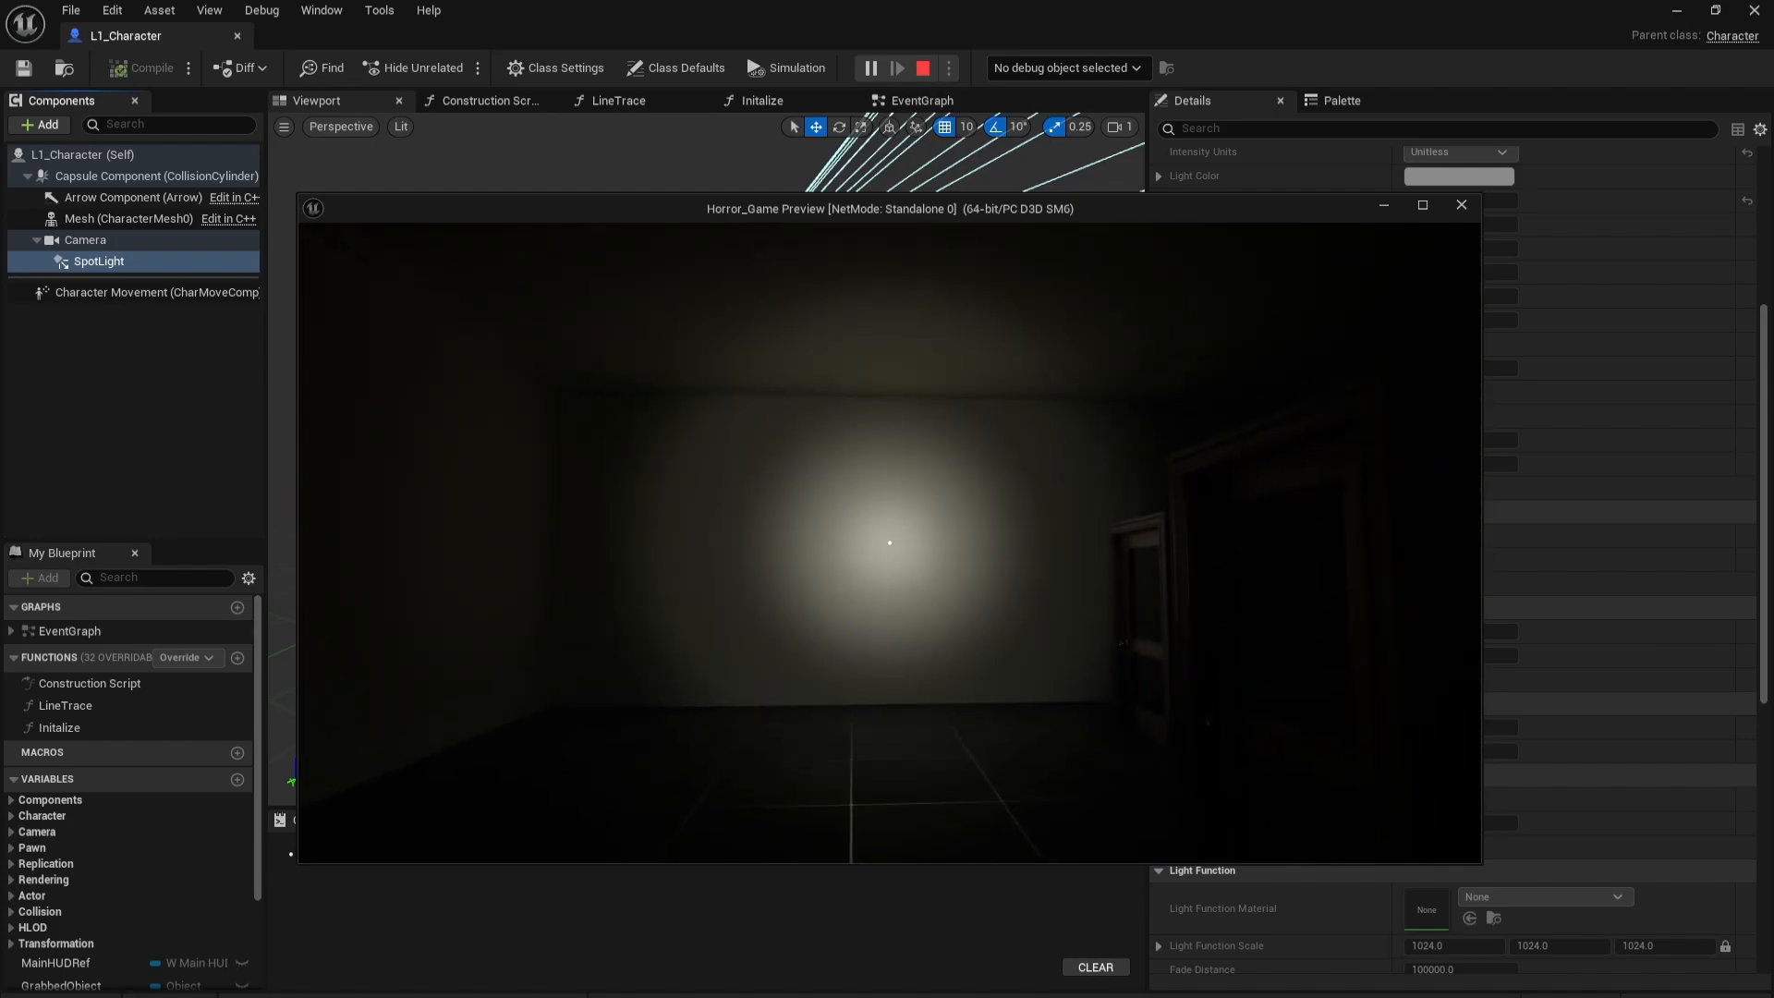
key(Escape)
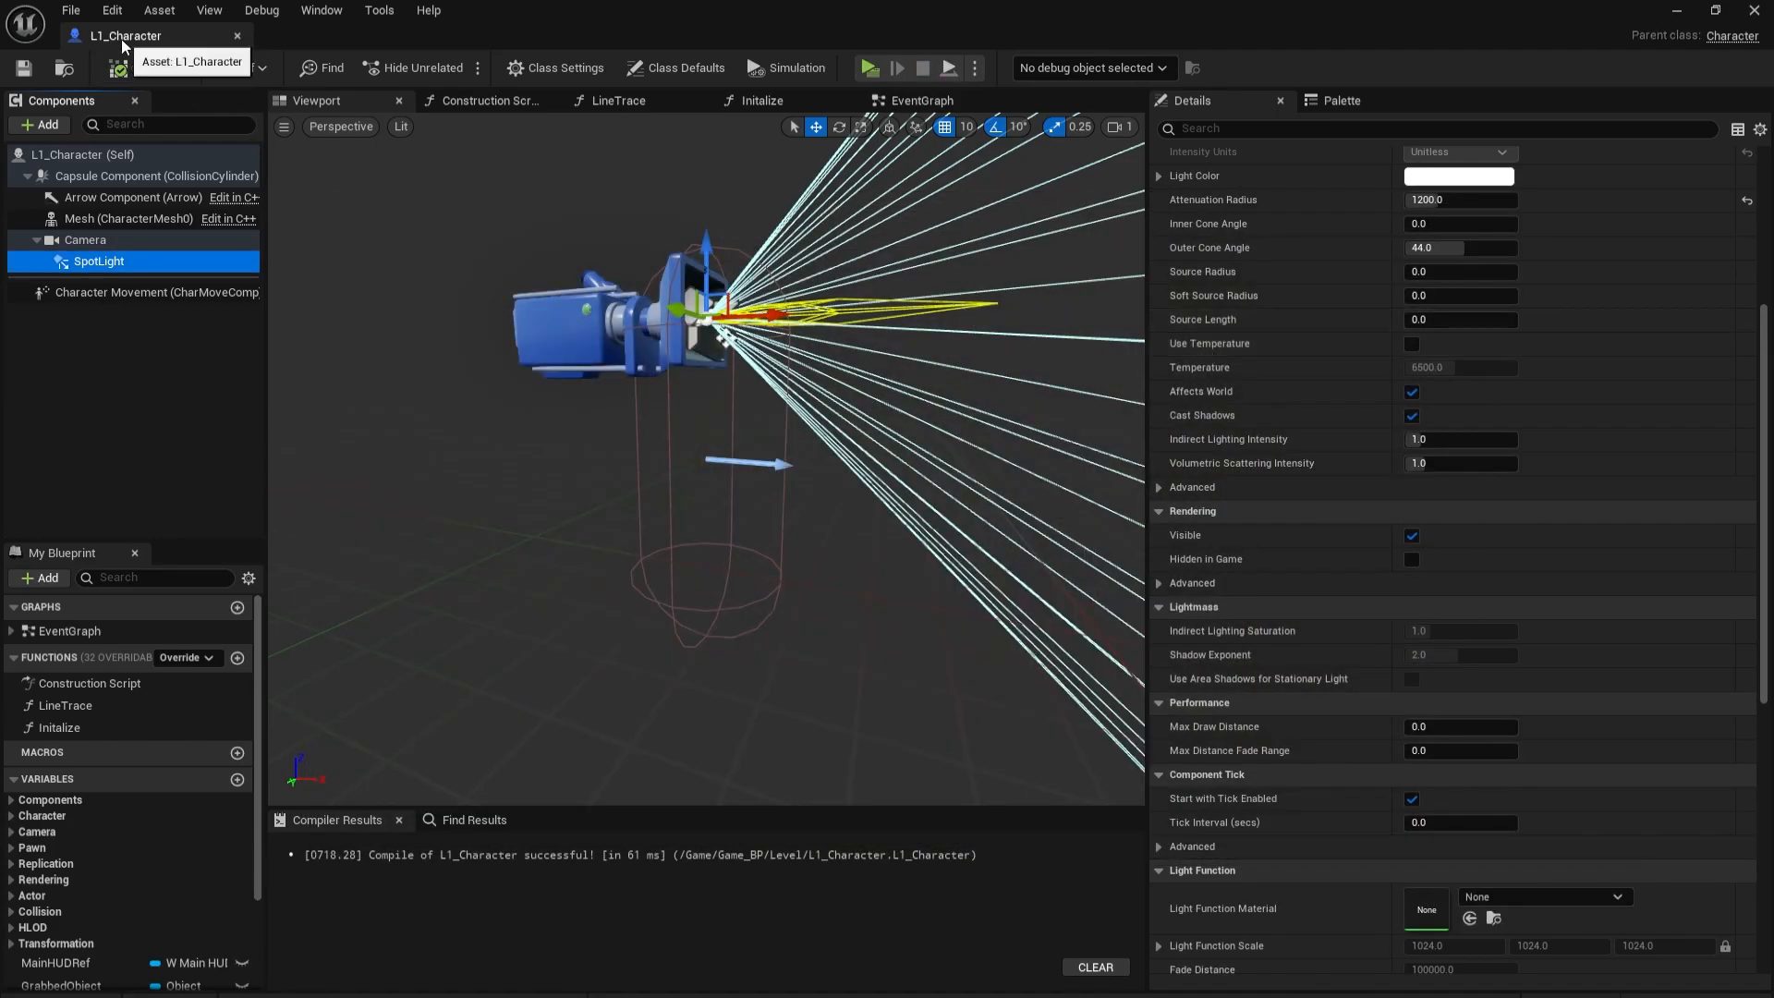
Add a Spring Arm component and arrange the hierarchy so SpringArm is parented to Camera and SpotLight to SpringArm.
click(51, 127)
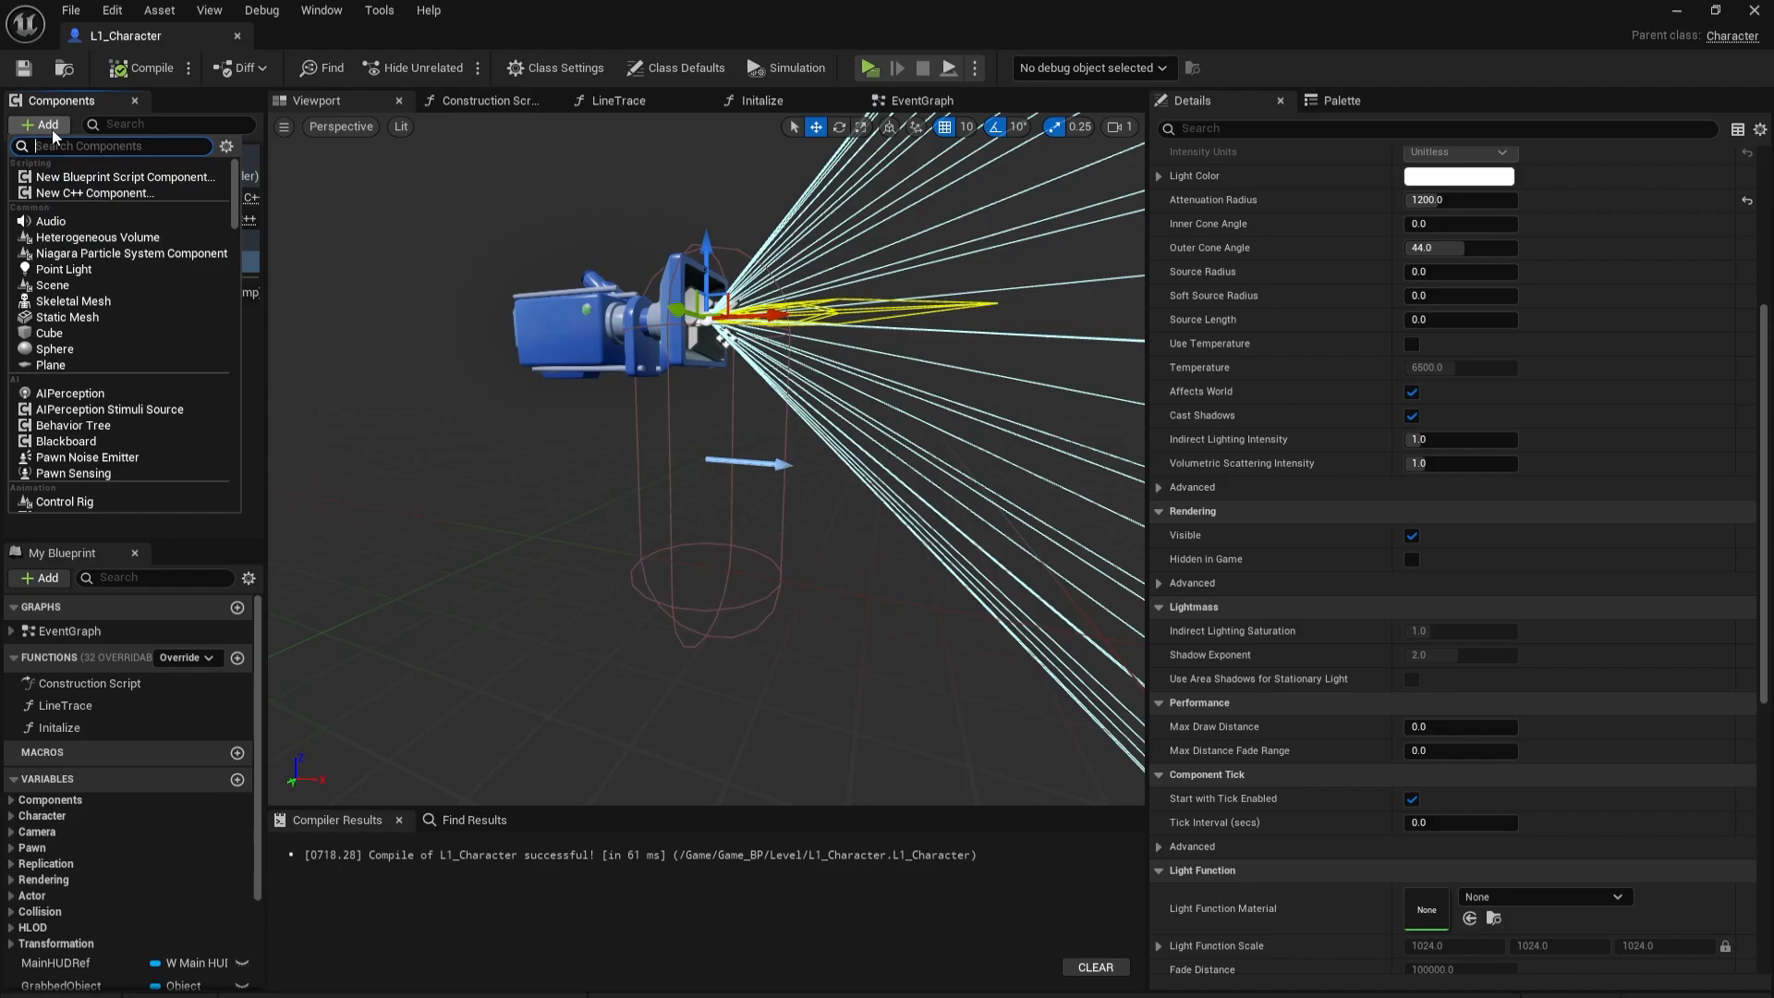
text(spri)
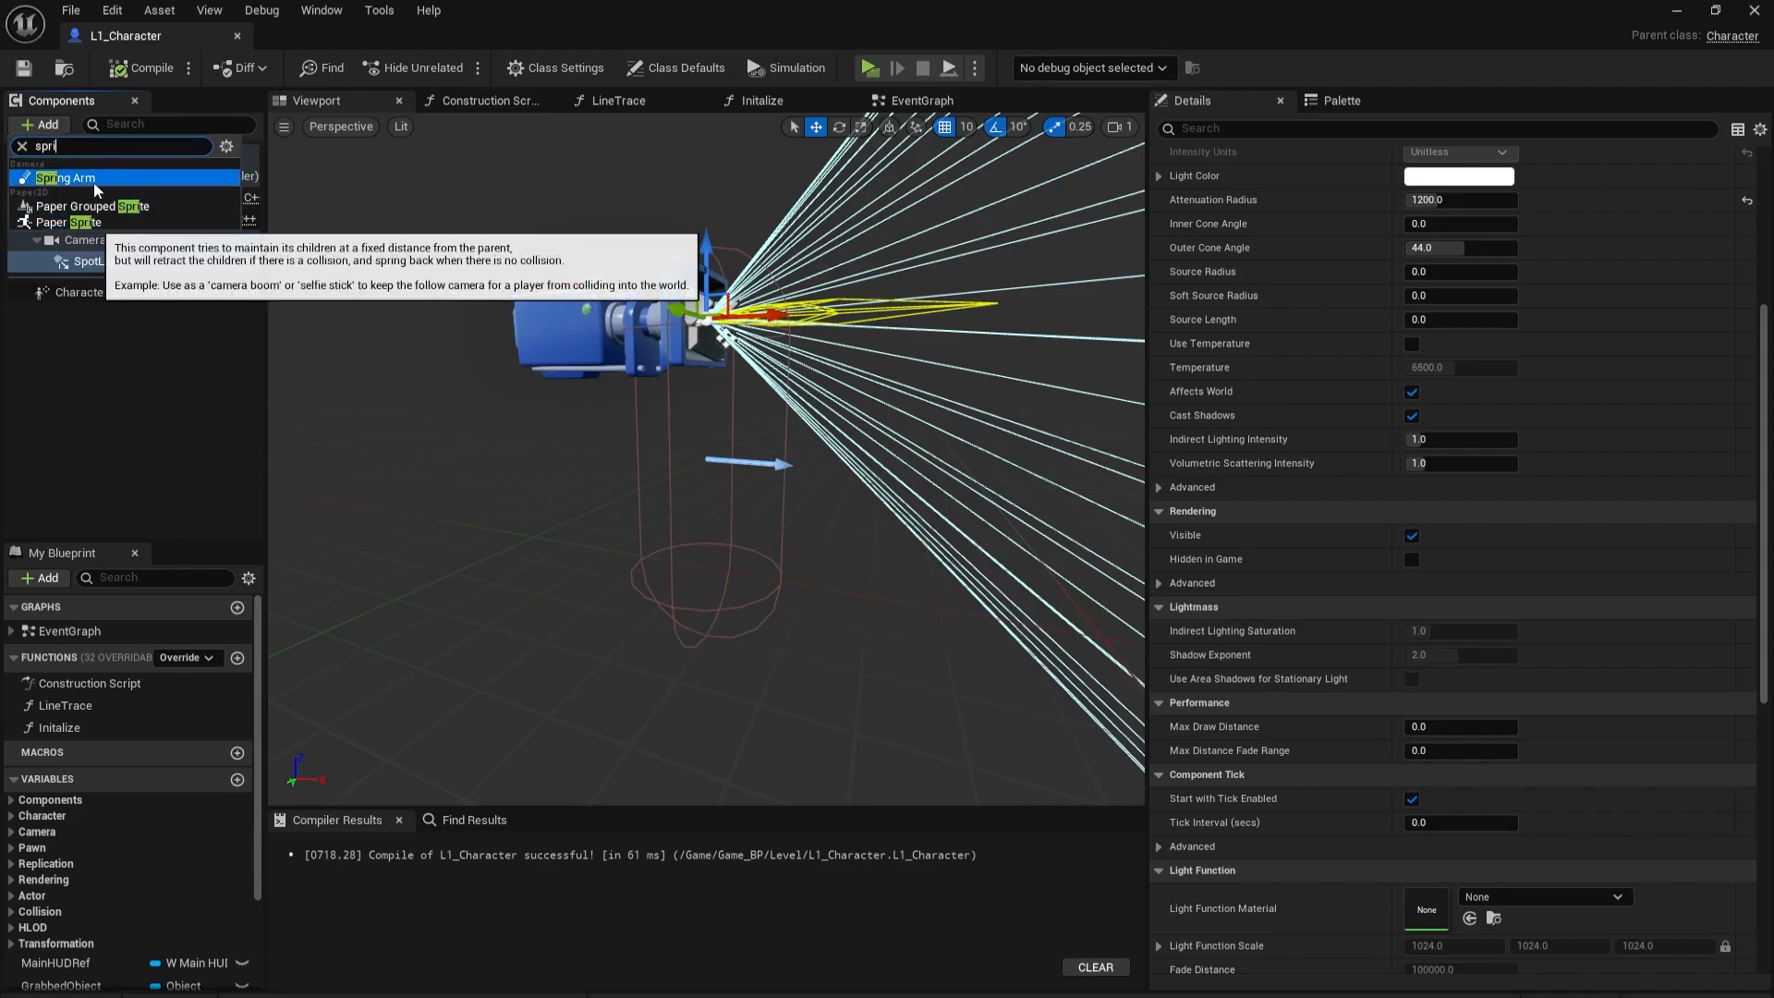
click(88, 178)
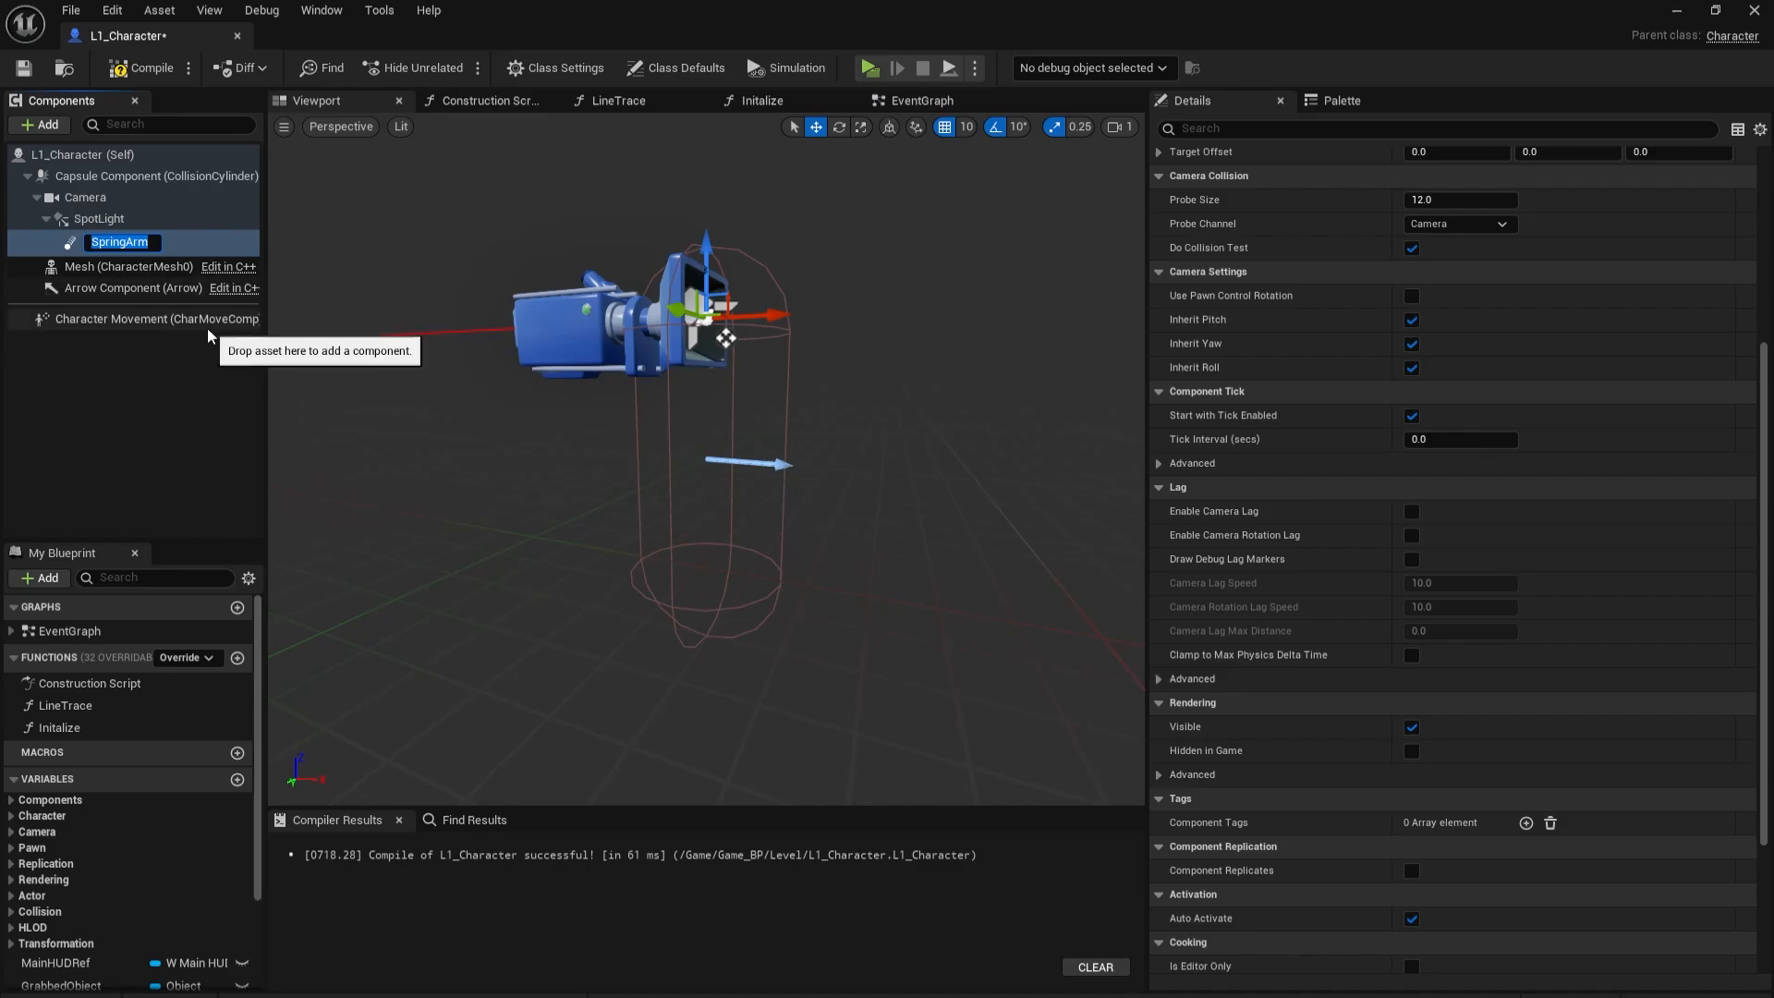
click(157, 355)
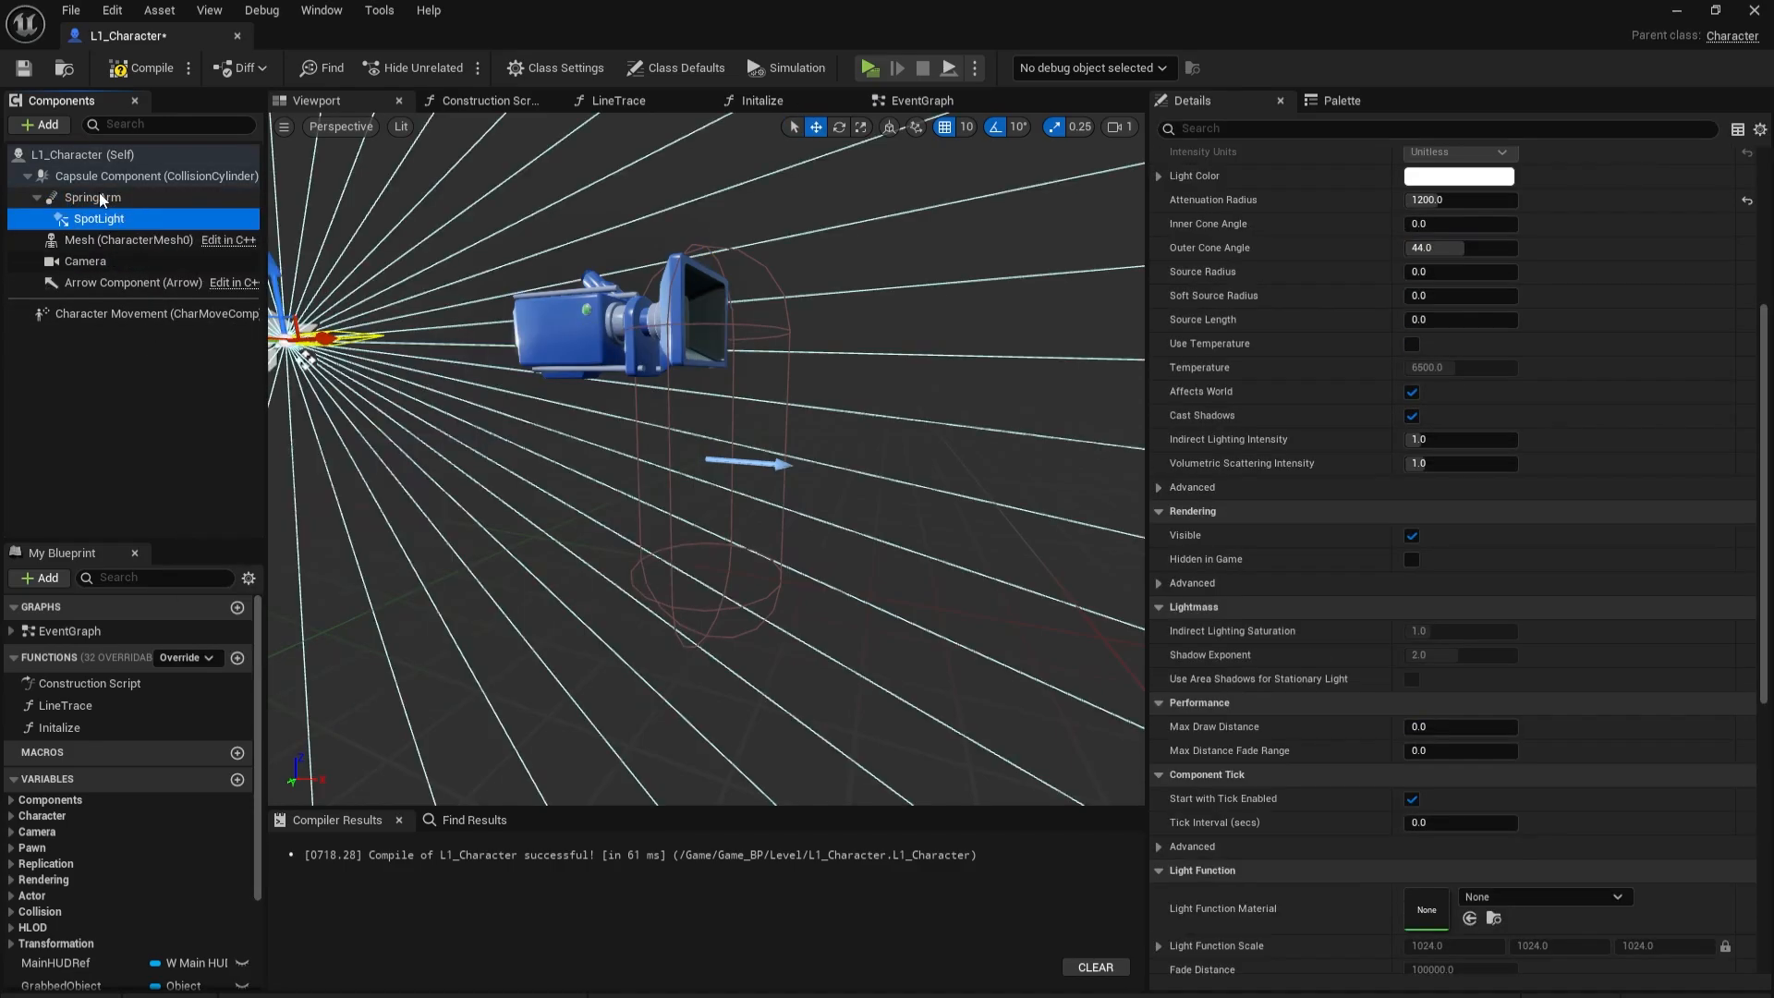
drag(102, 199, 85, 261)
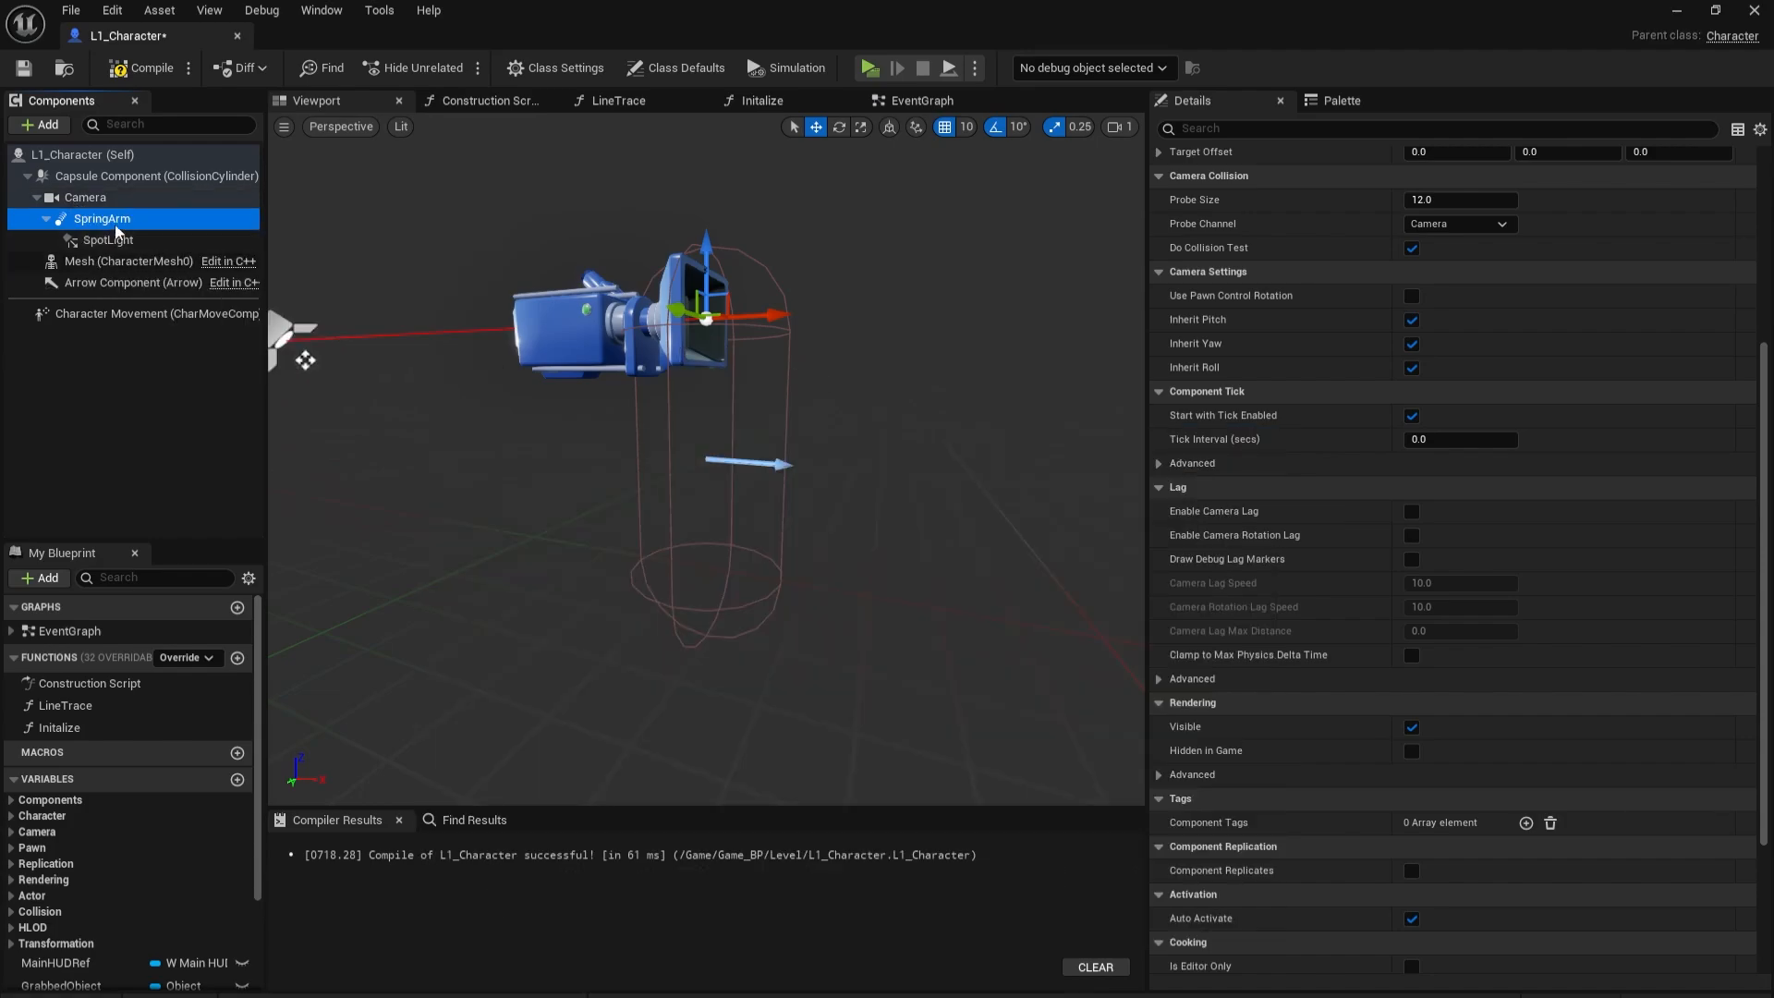
Set the SpringArm's Target Arm Length to 10 and its Socket Offset Z to -30.
key(F2)
scroll(1162, 268, up, 5)
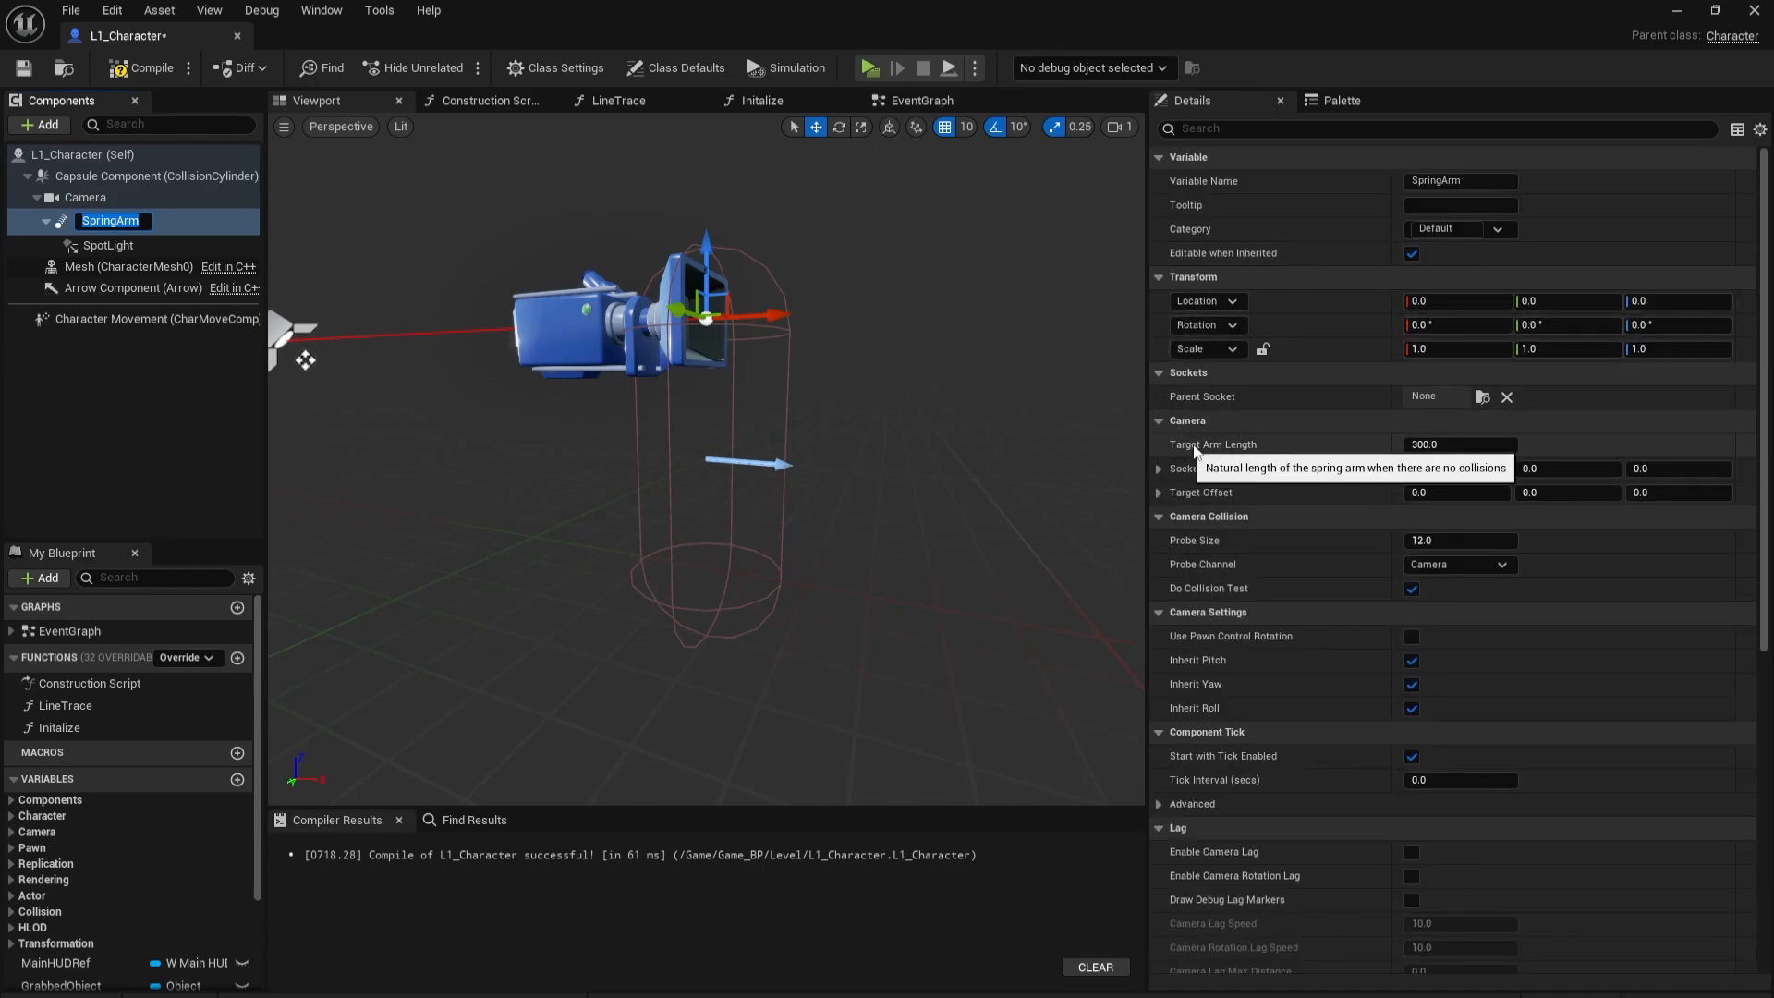
click(1430, 447)
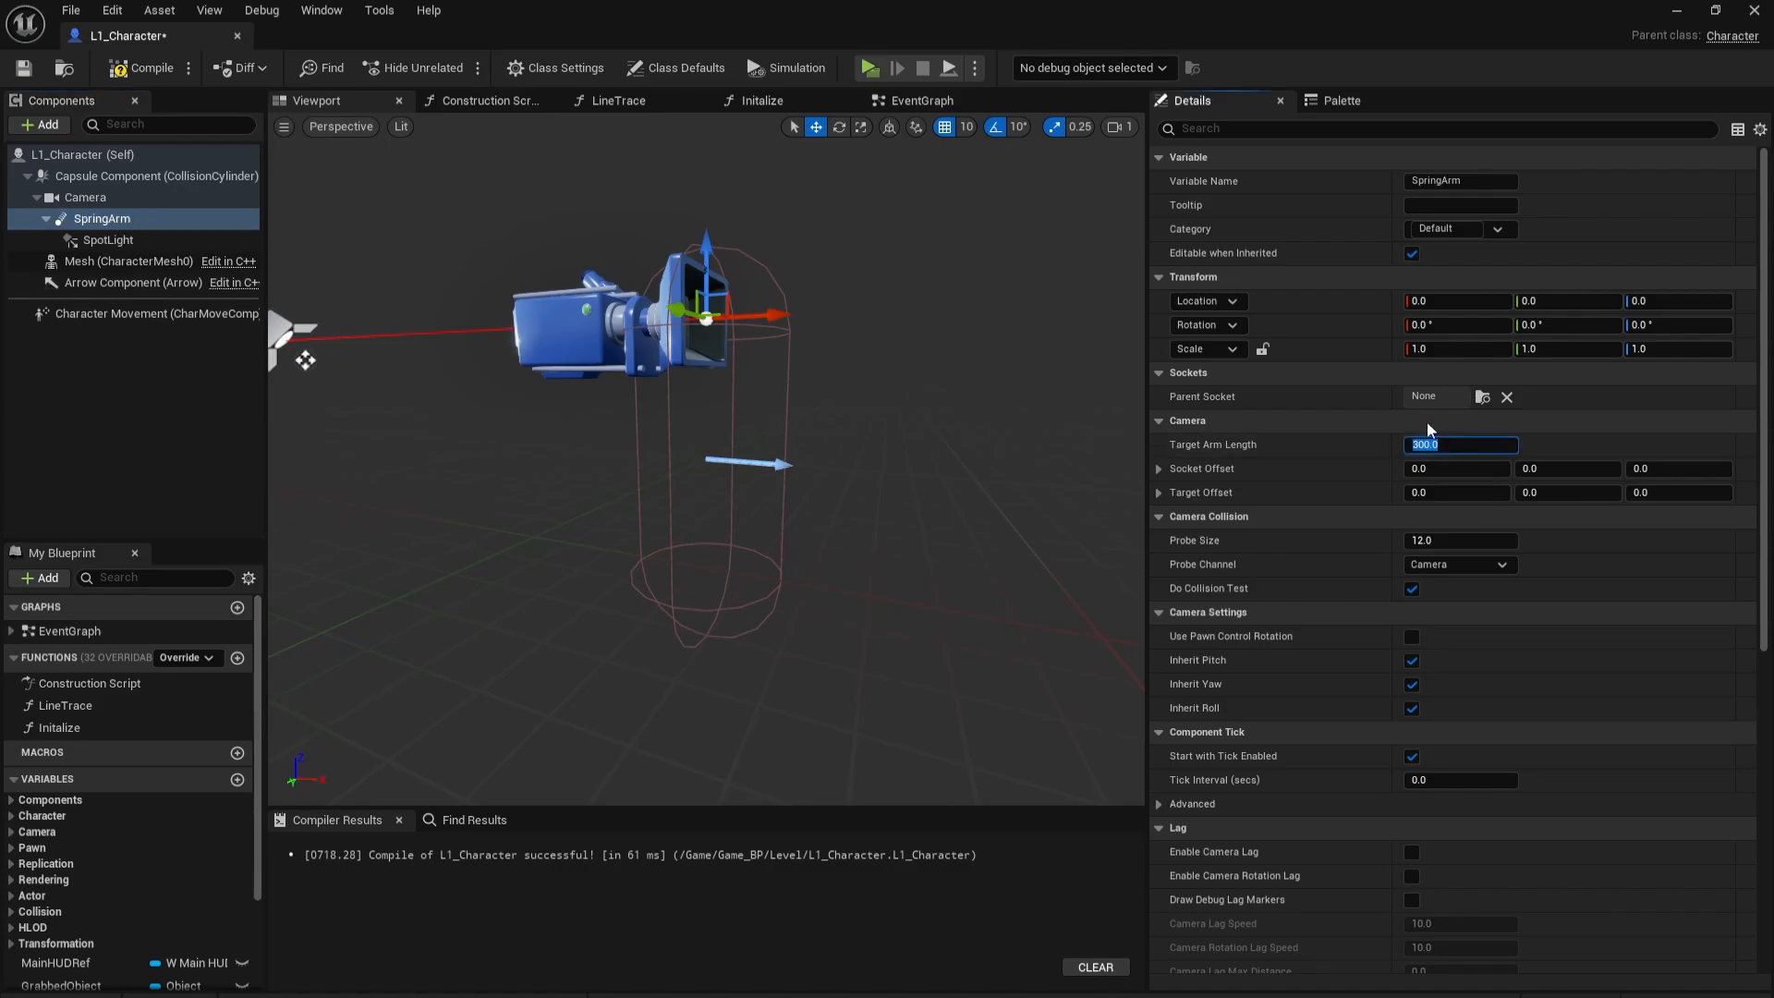
text(10)
key(Return)
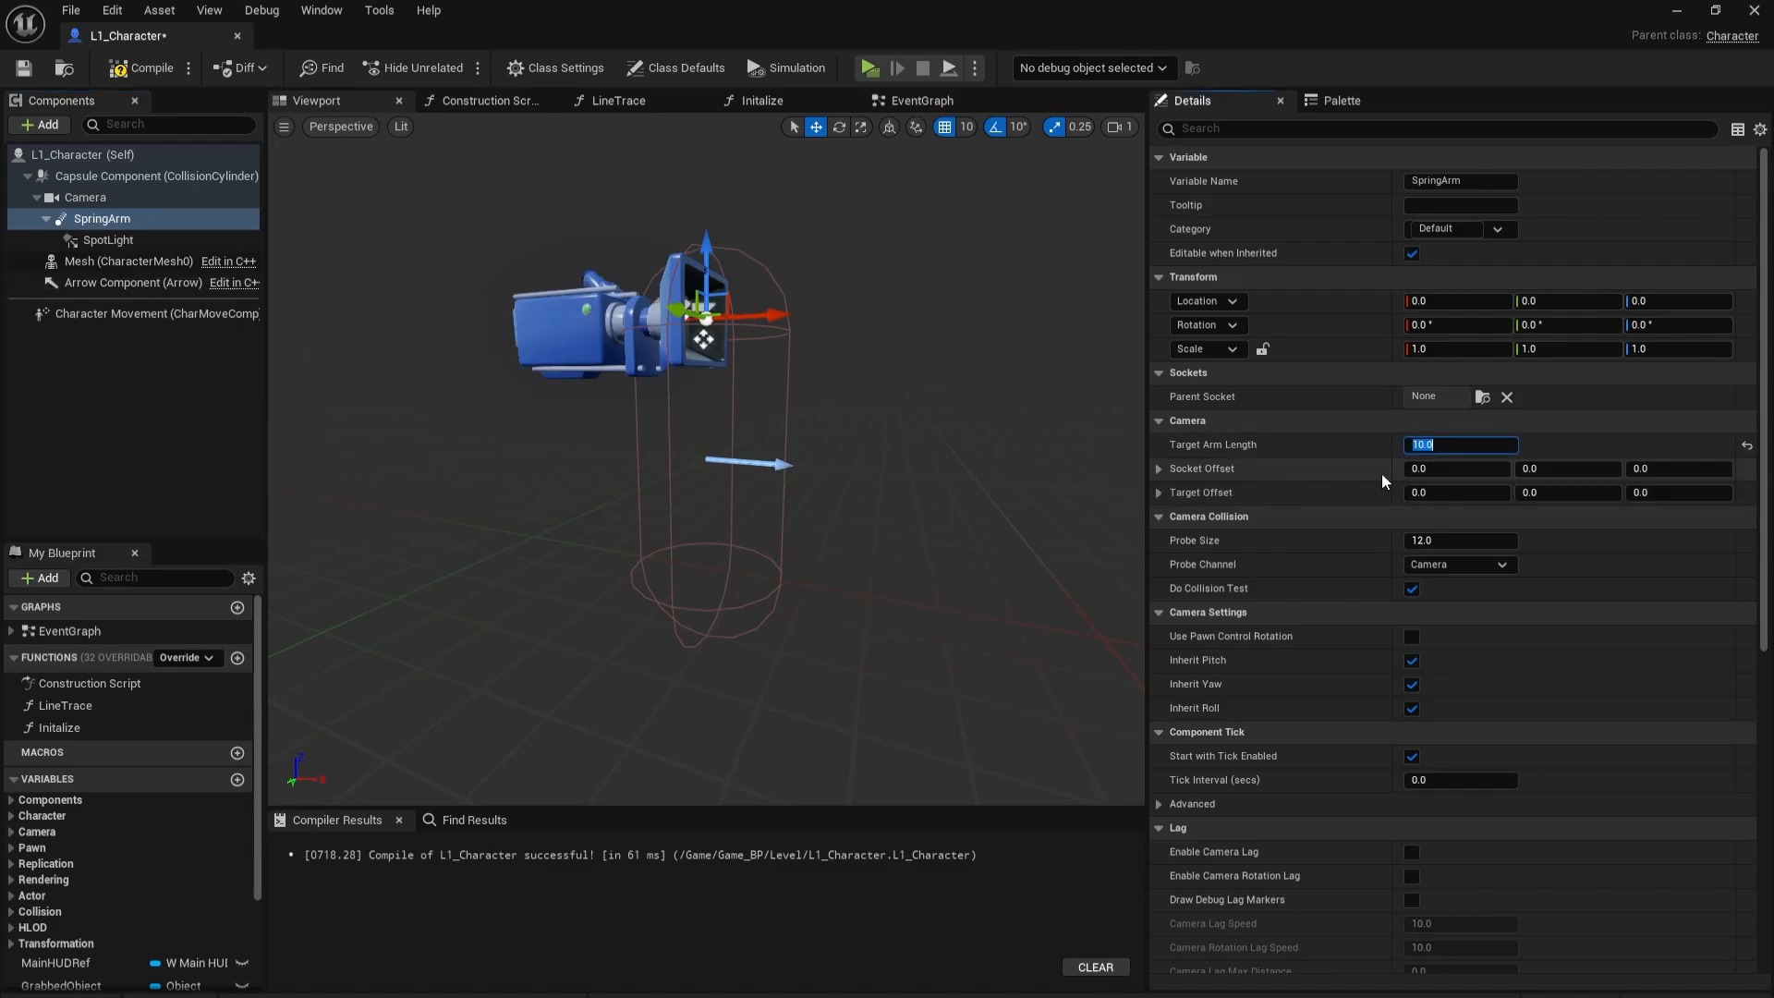
click(1659, 469)
key(Return)
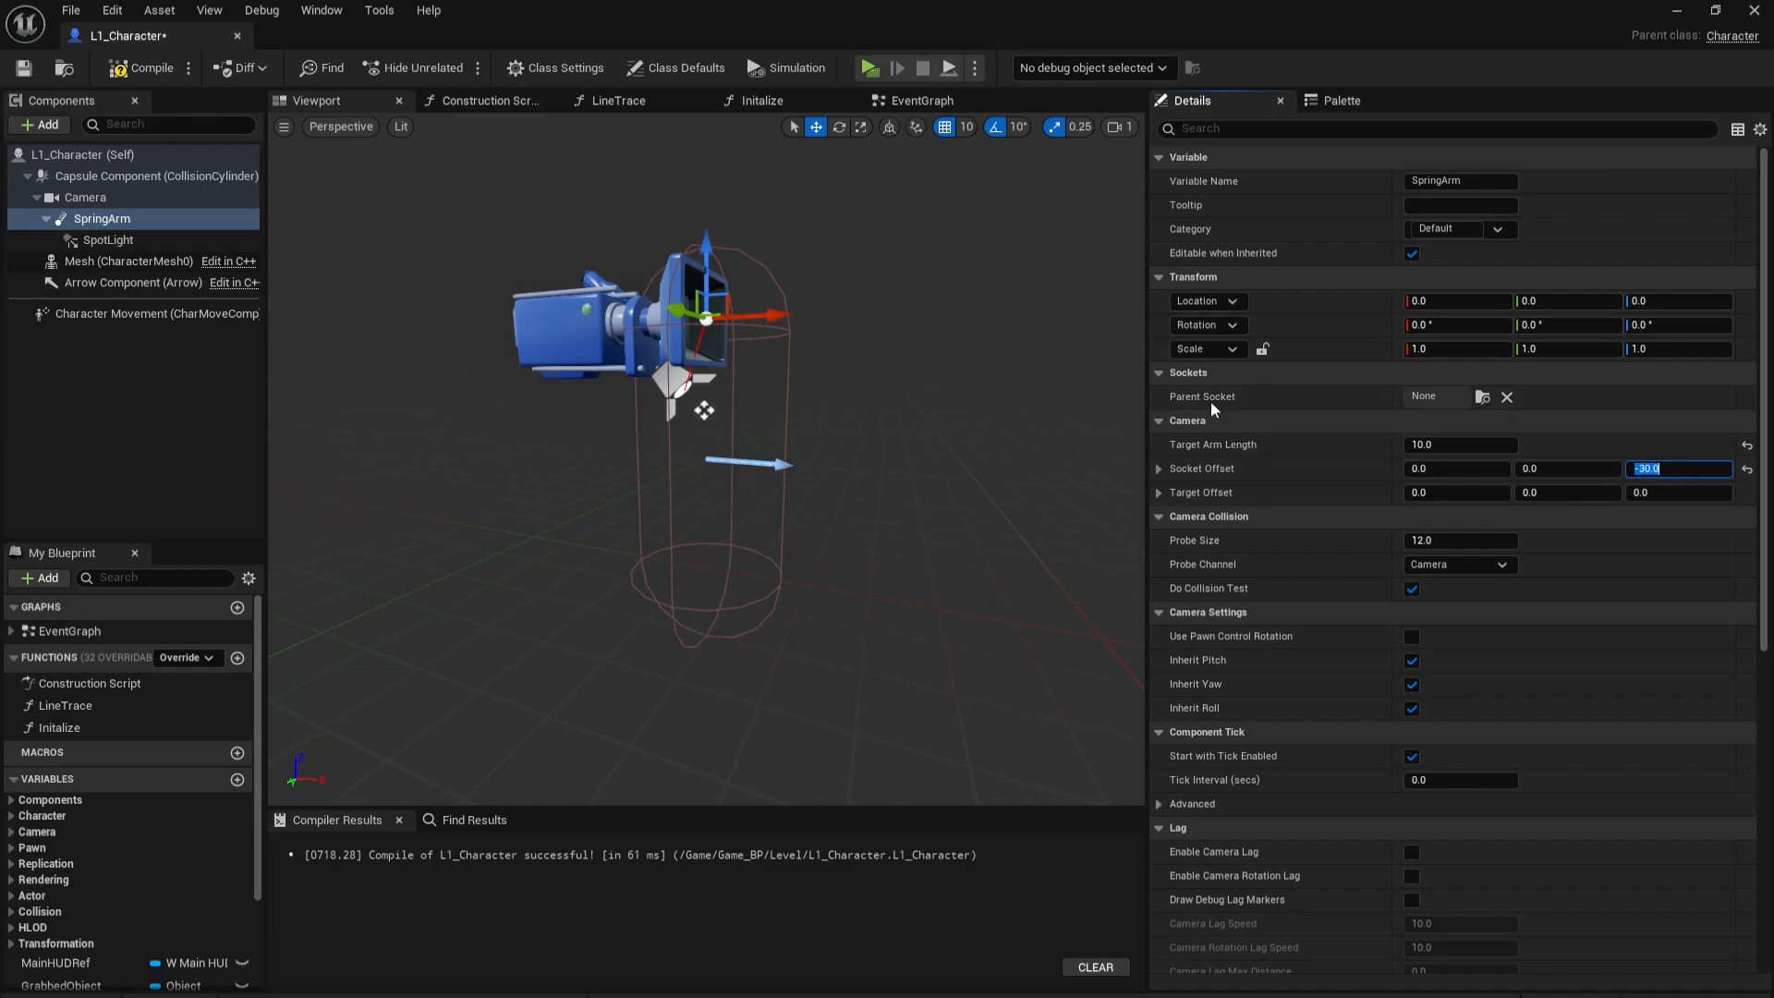
Enable Camera Rotation Lag on the SpringArm, compile and save the blueprint, and check the light's lag in a short play preview.
scroll(1319, 525, down, 5)
scroll(1303, 543, down, 2)
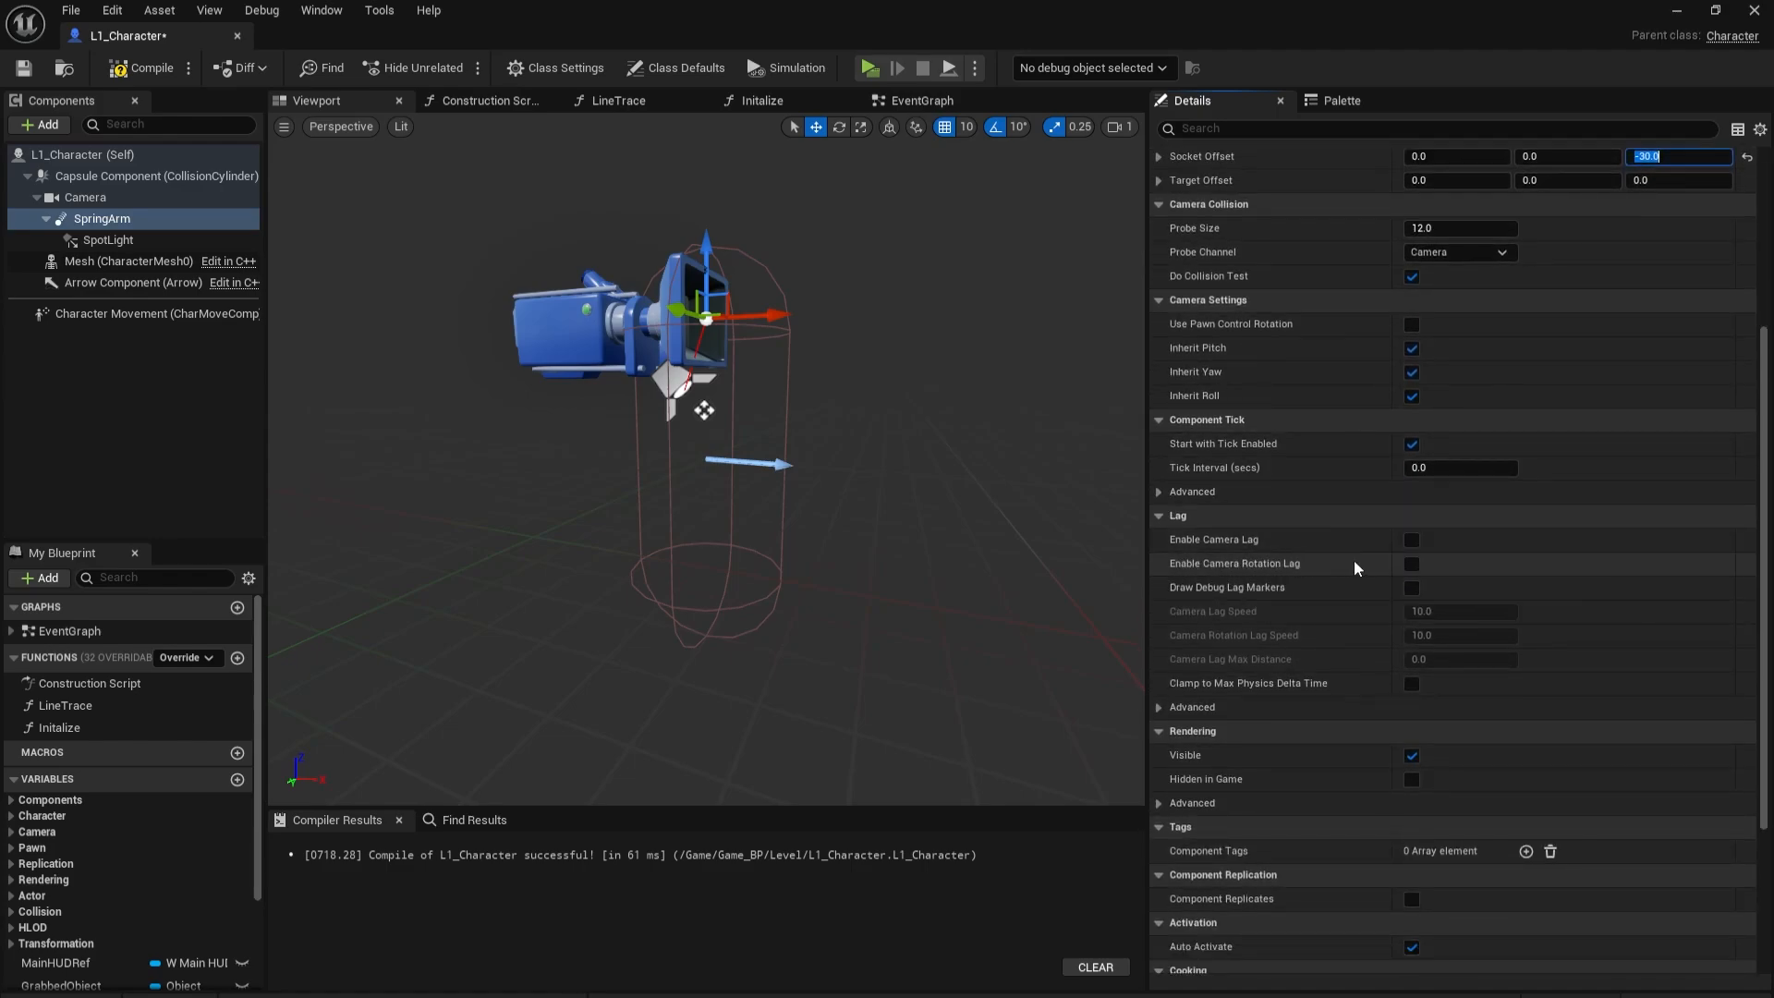
click(1407, 568)
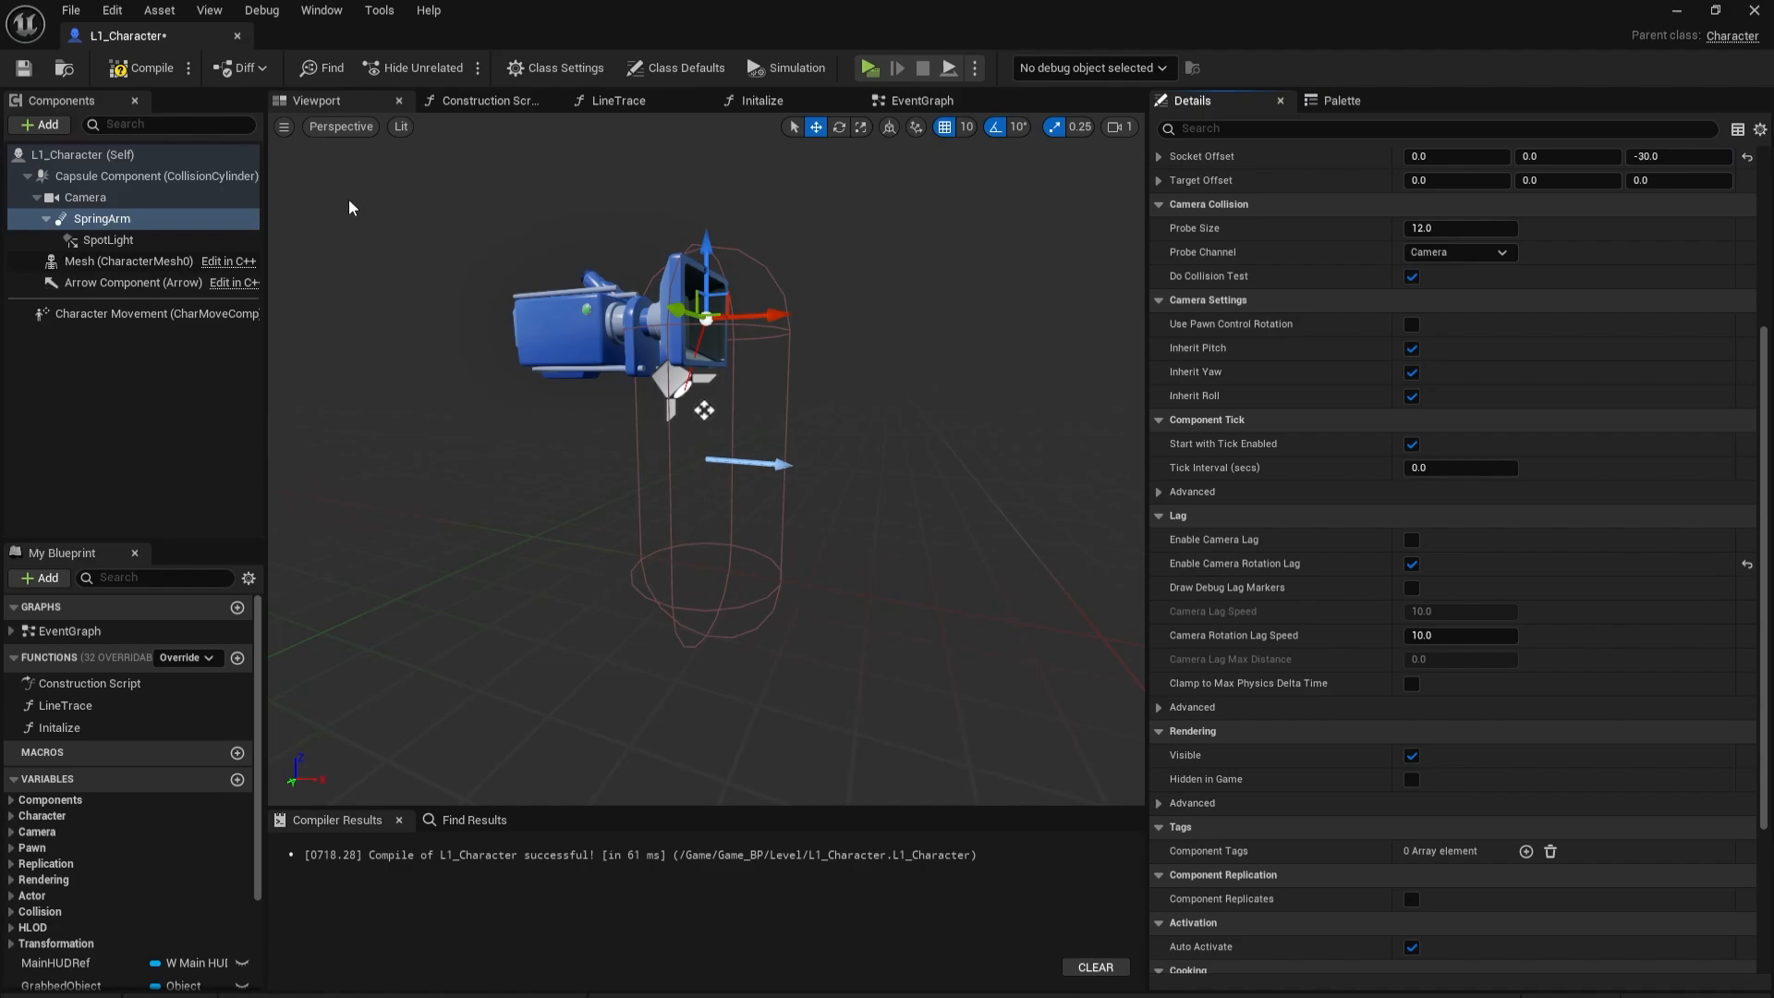
click(143, 68)
key(ctrl+s)
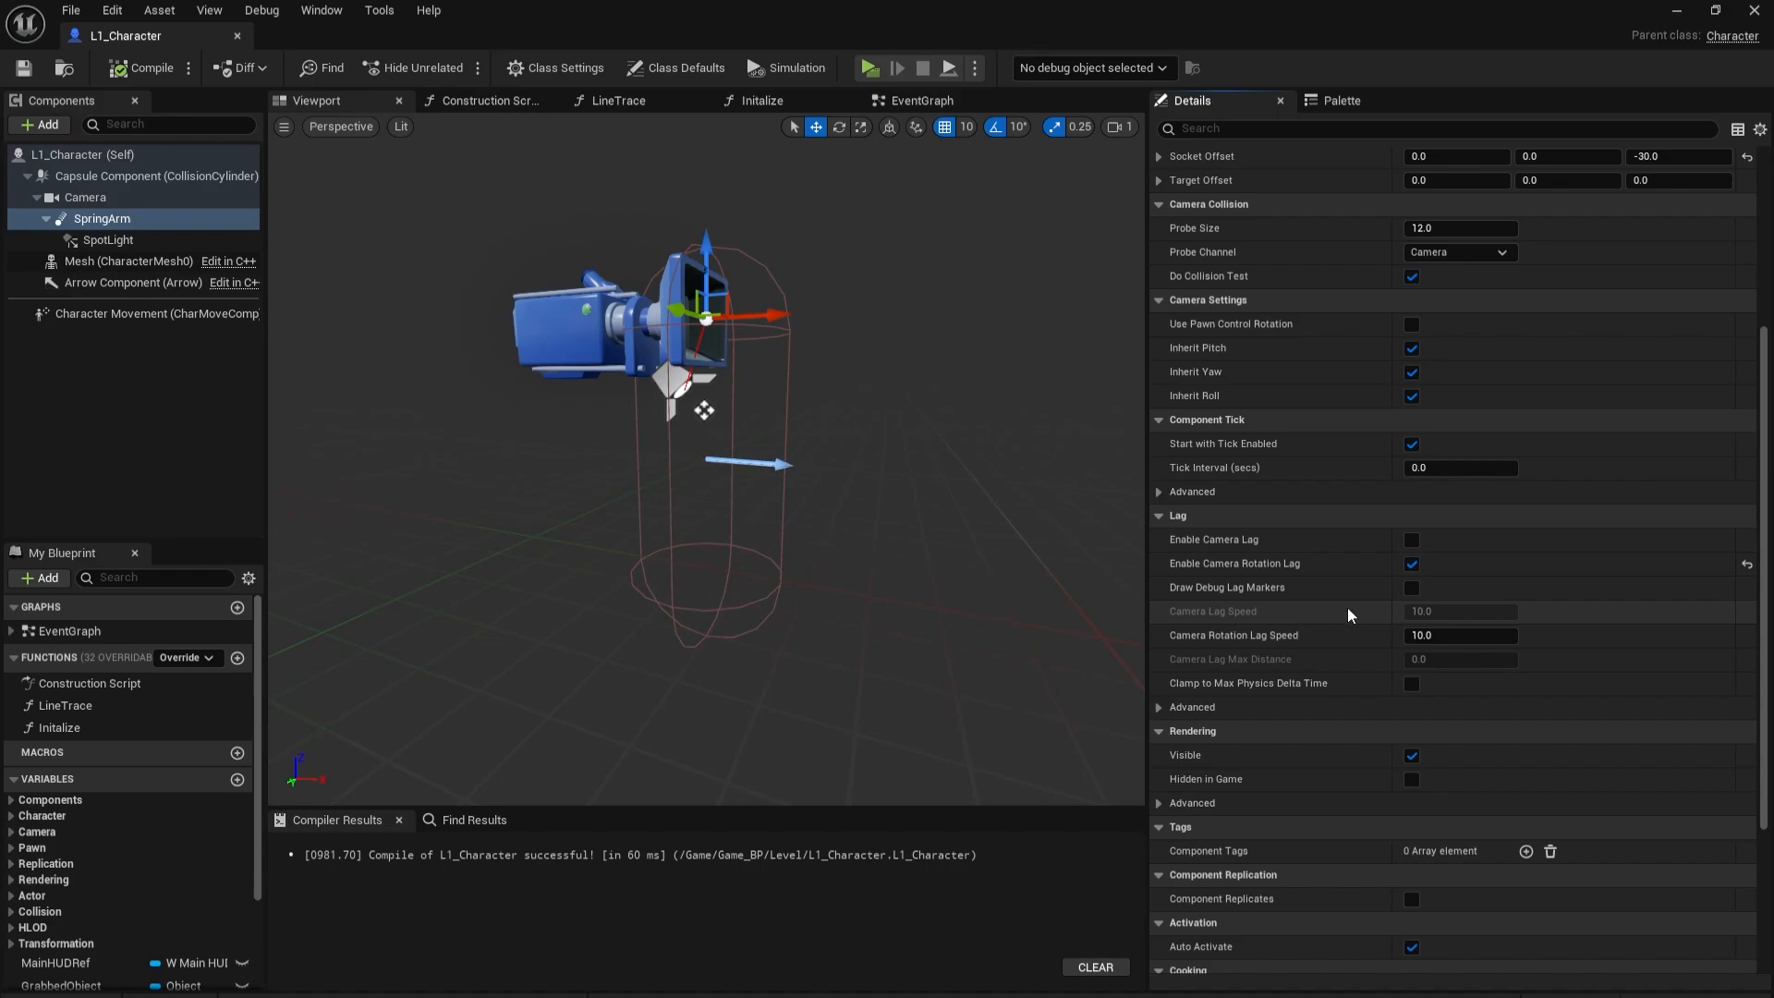
click(872, 72)
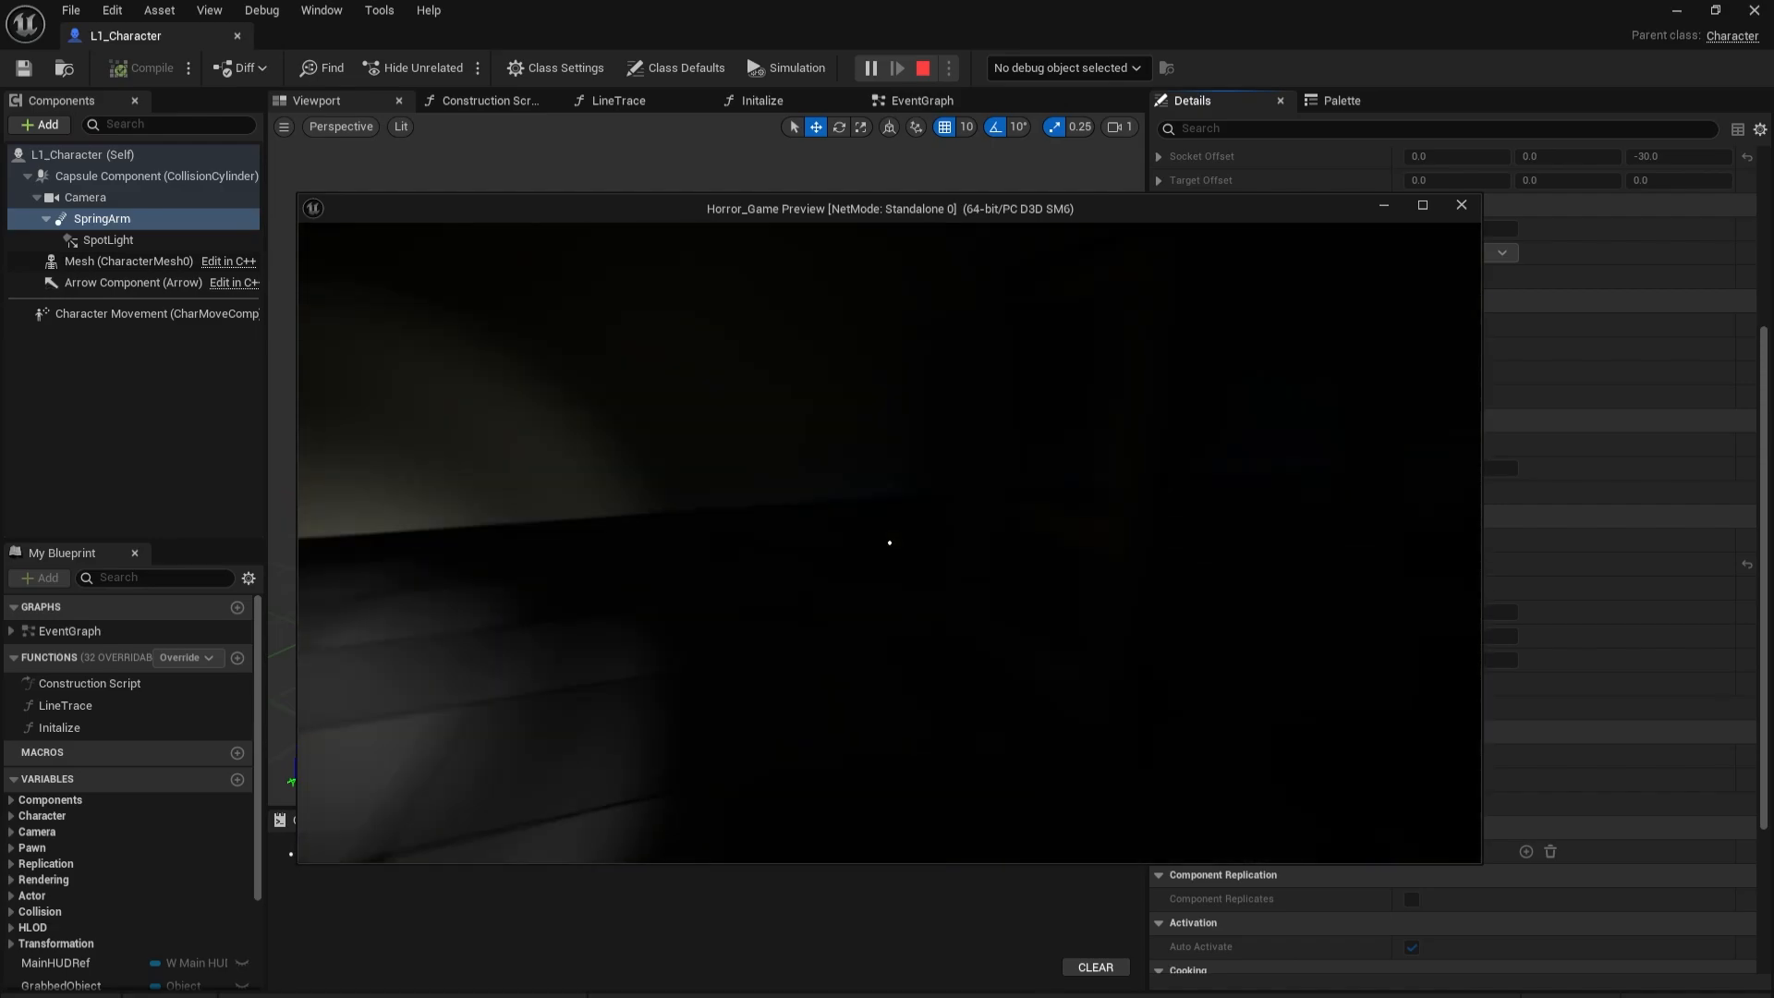
key(Escape)
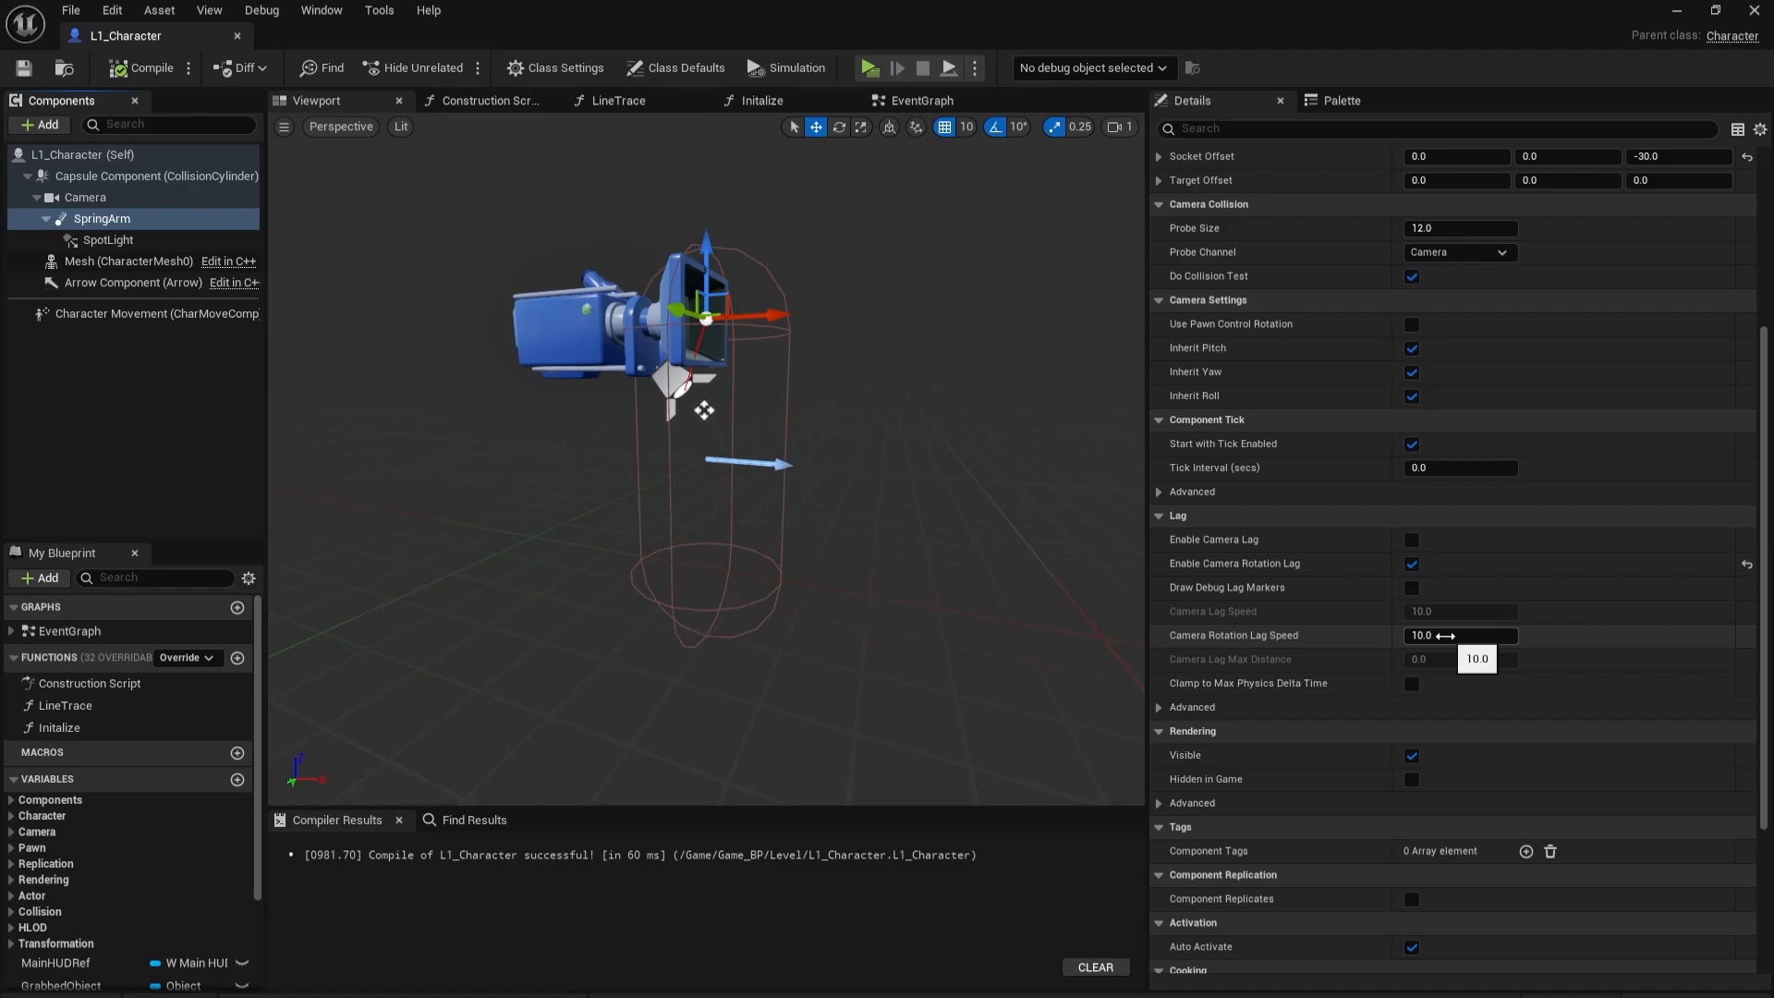
Set the SpringArm's Camera Rotation Lag Speed to 20, and compile and save the blueprint.
click(1435, 636)
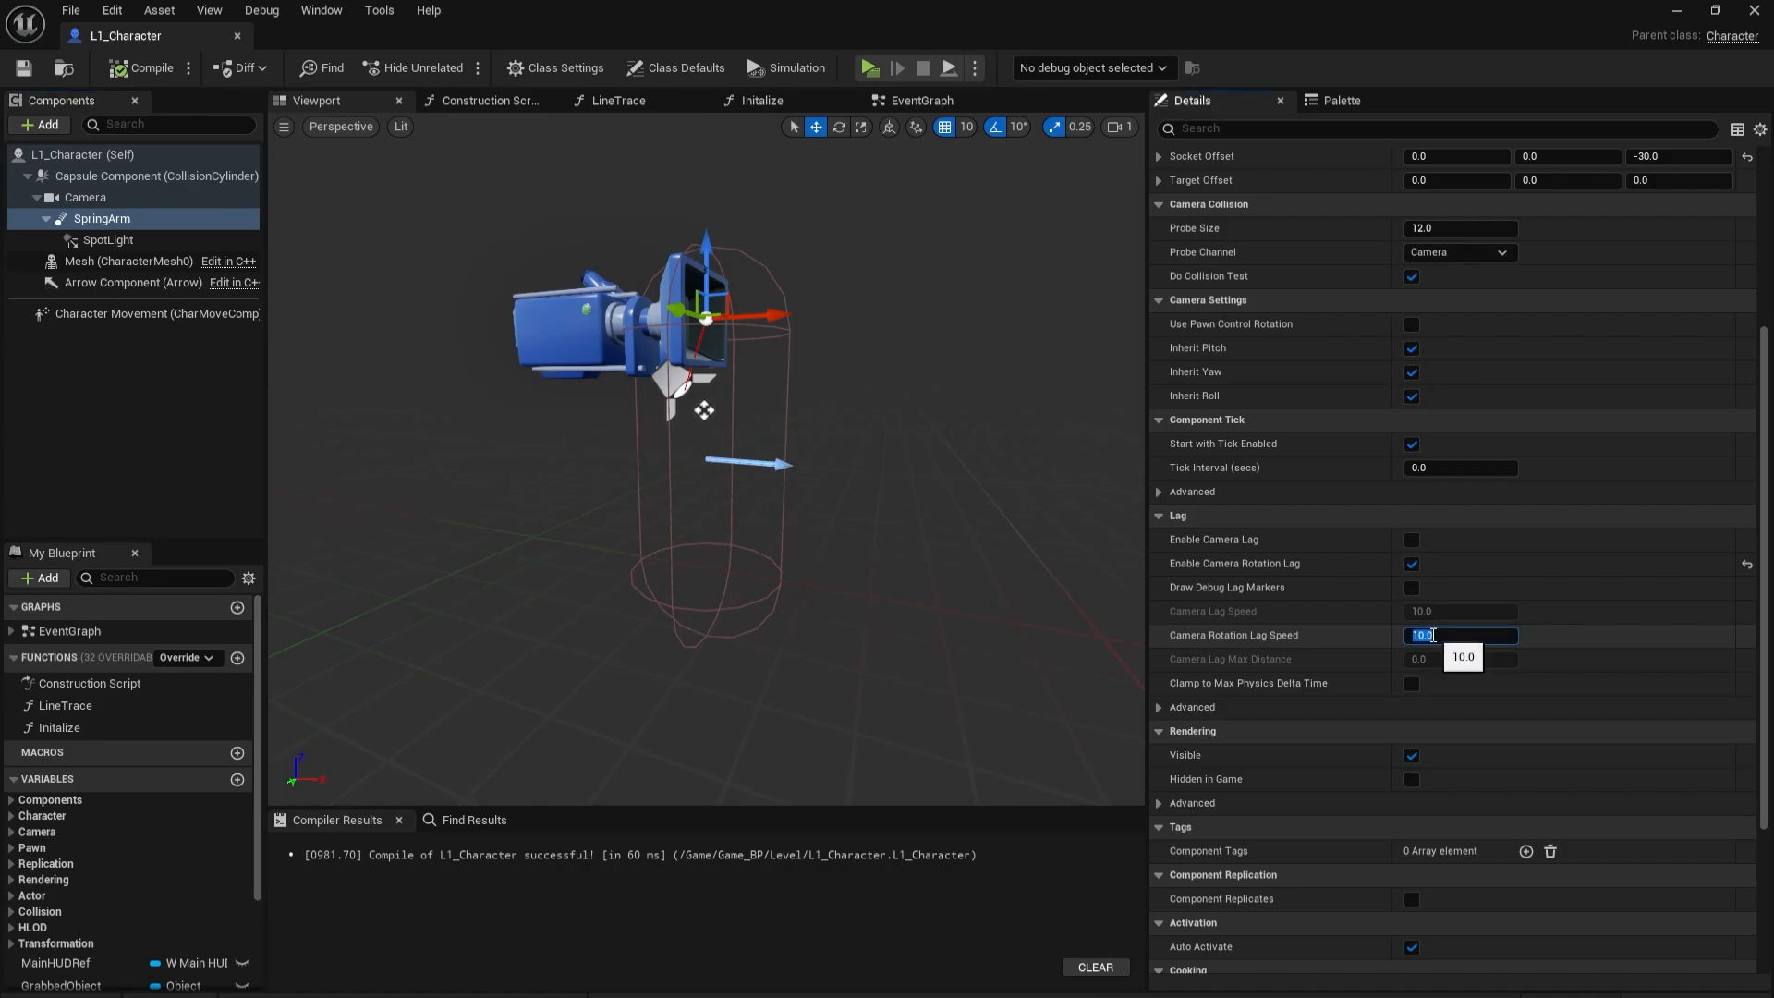
text(20)
key(Return)
click(148, 69)
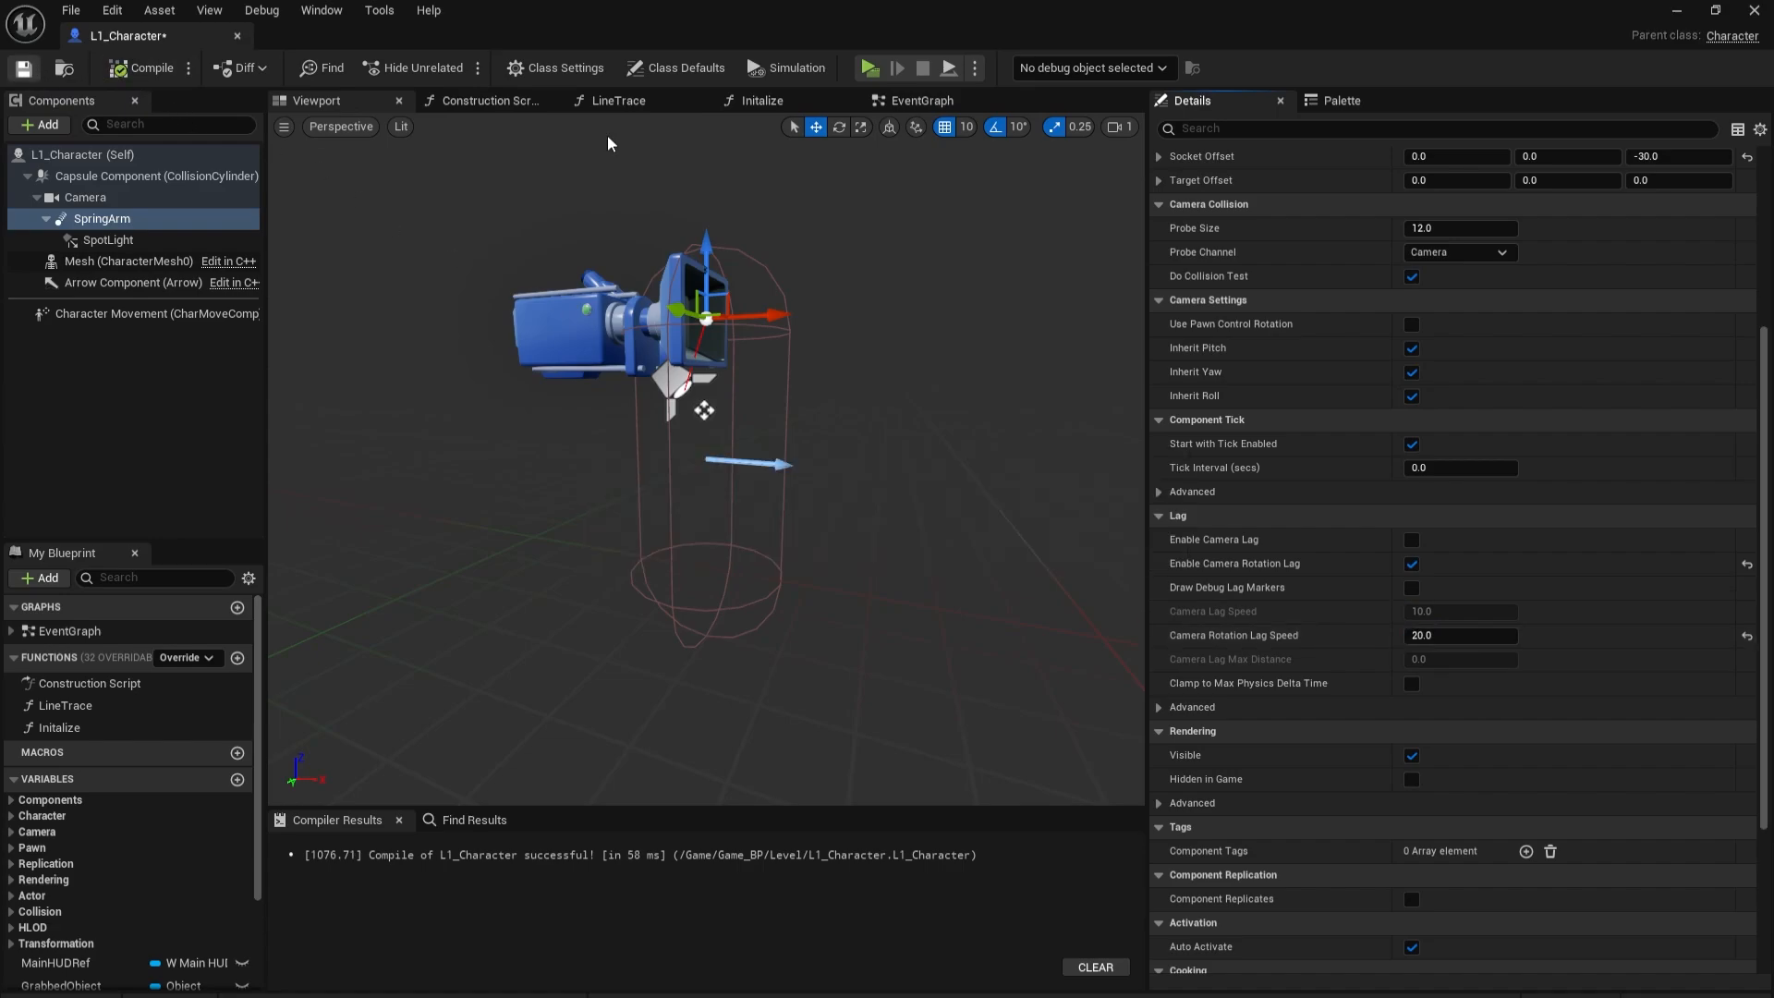
Play the level, look and walk around the rooms and doors to check how the flashlight follows the view, and end the preview.
click(870, 67)
click(924, 509)
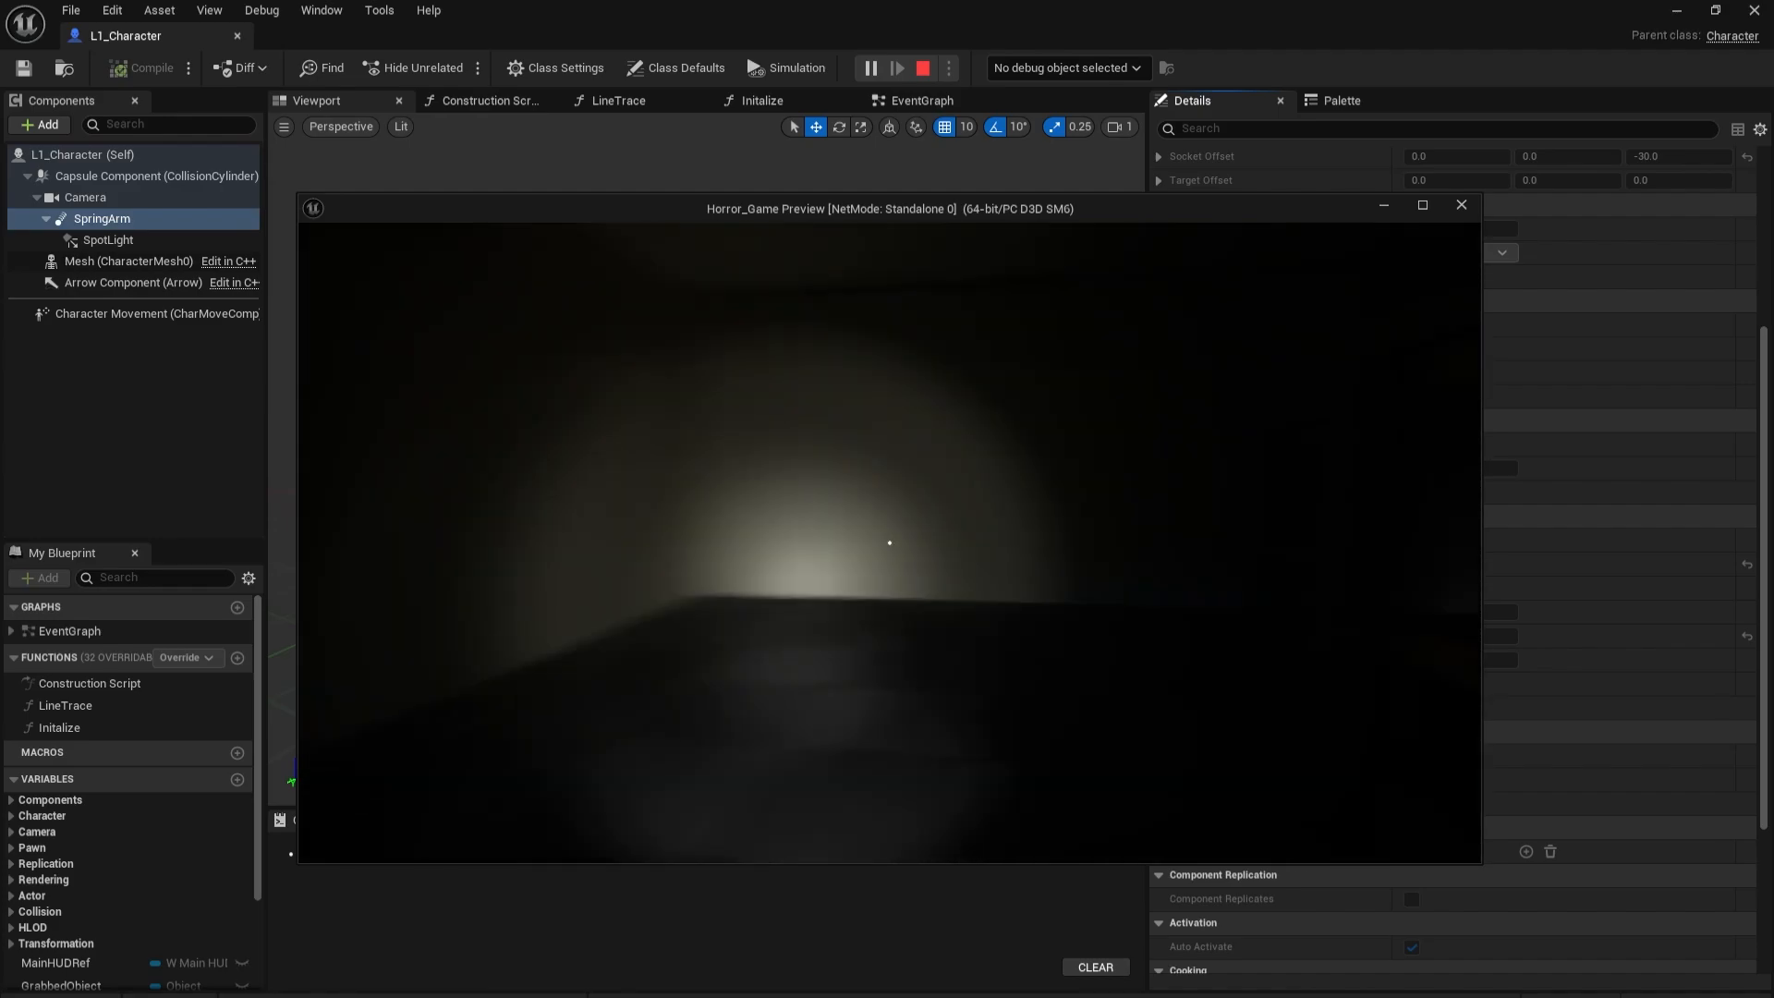
key(Escape)
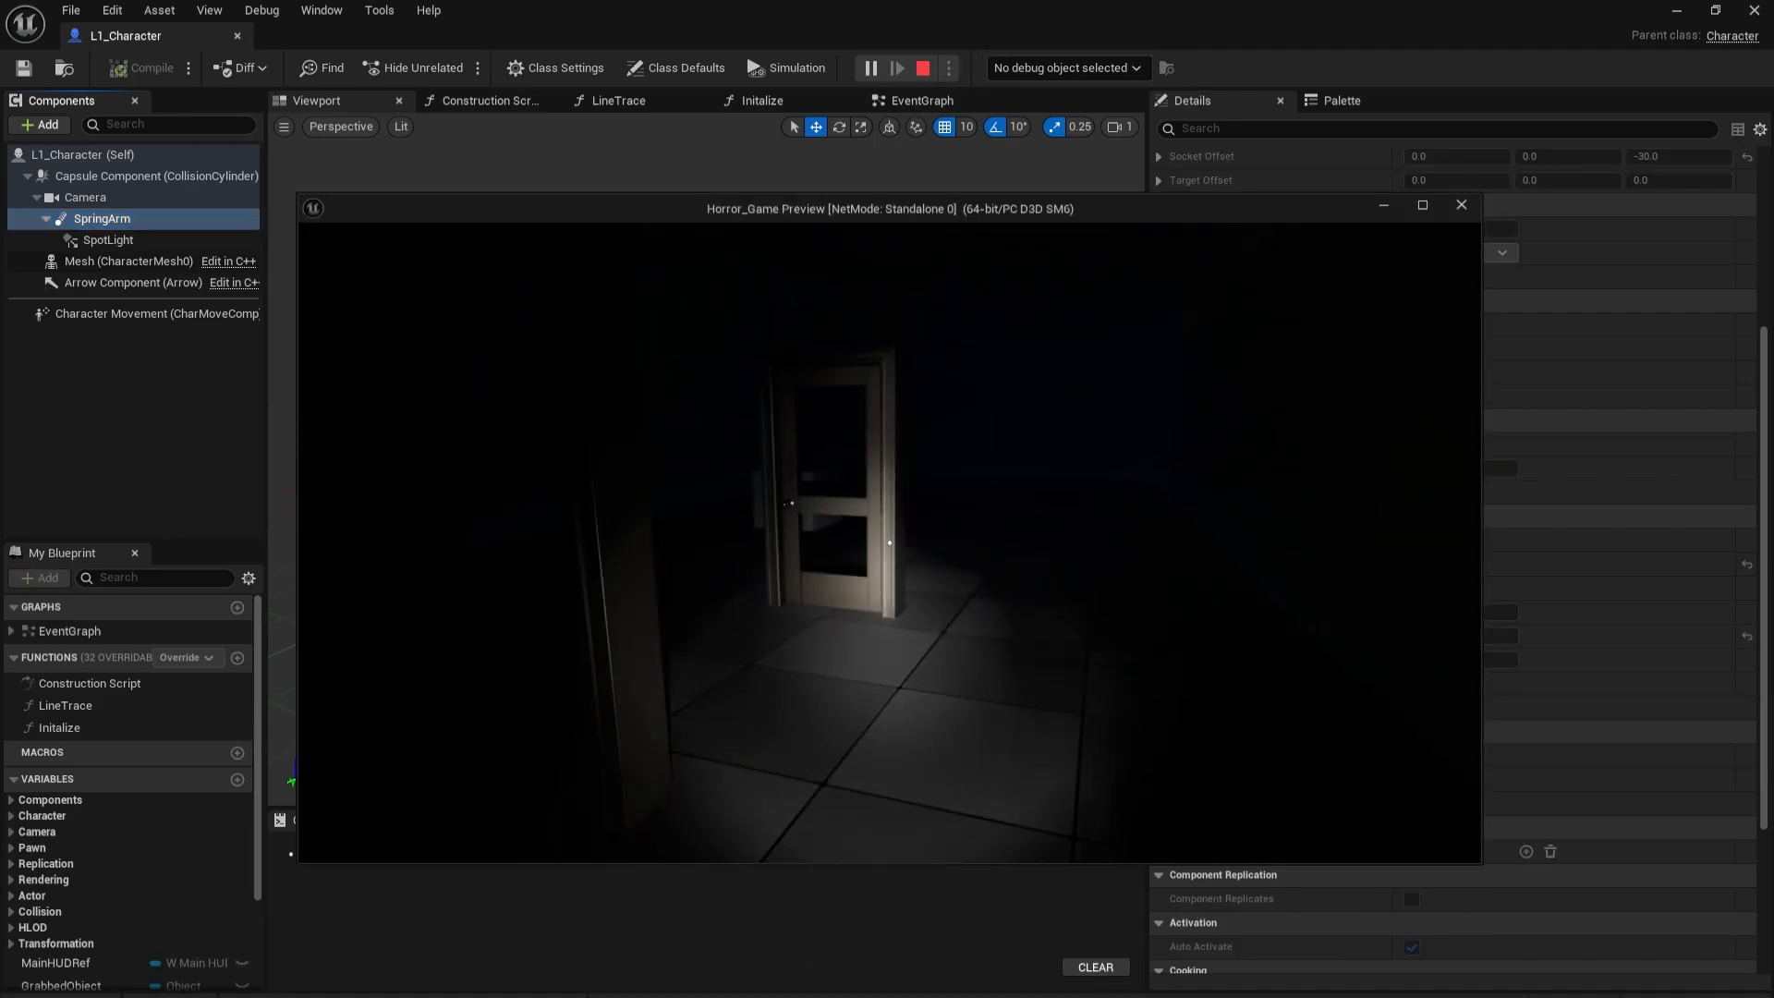
key(w)
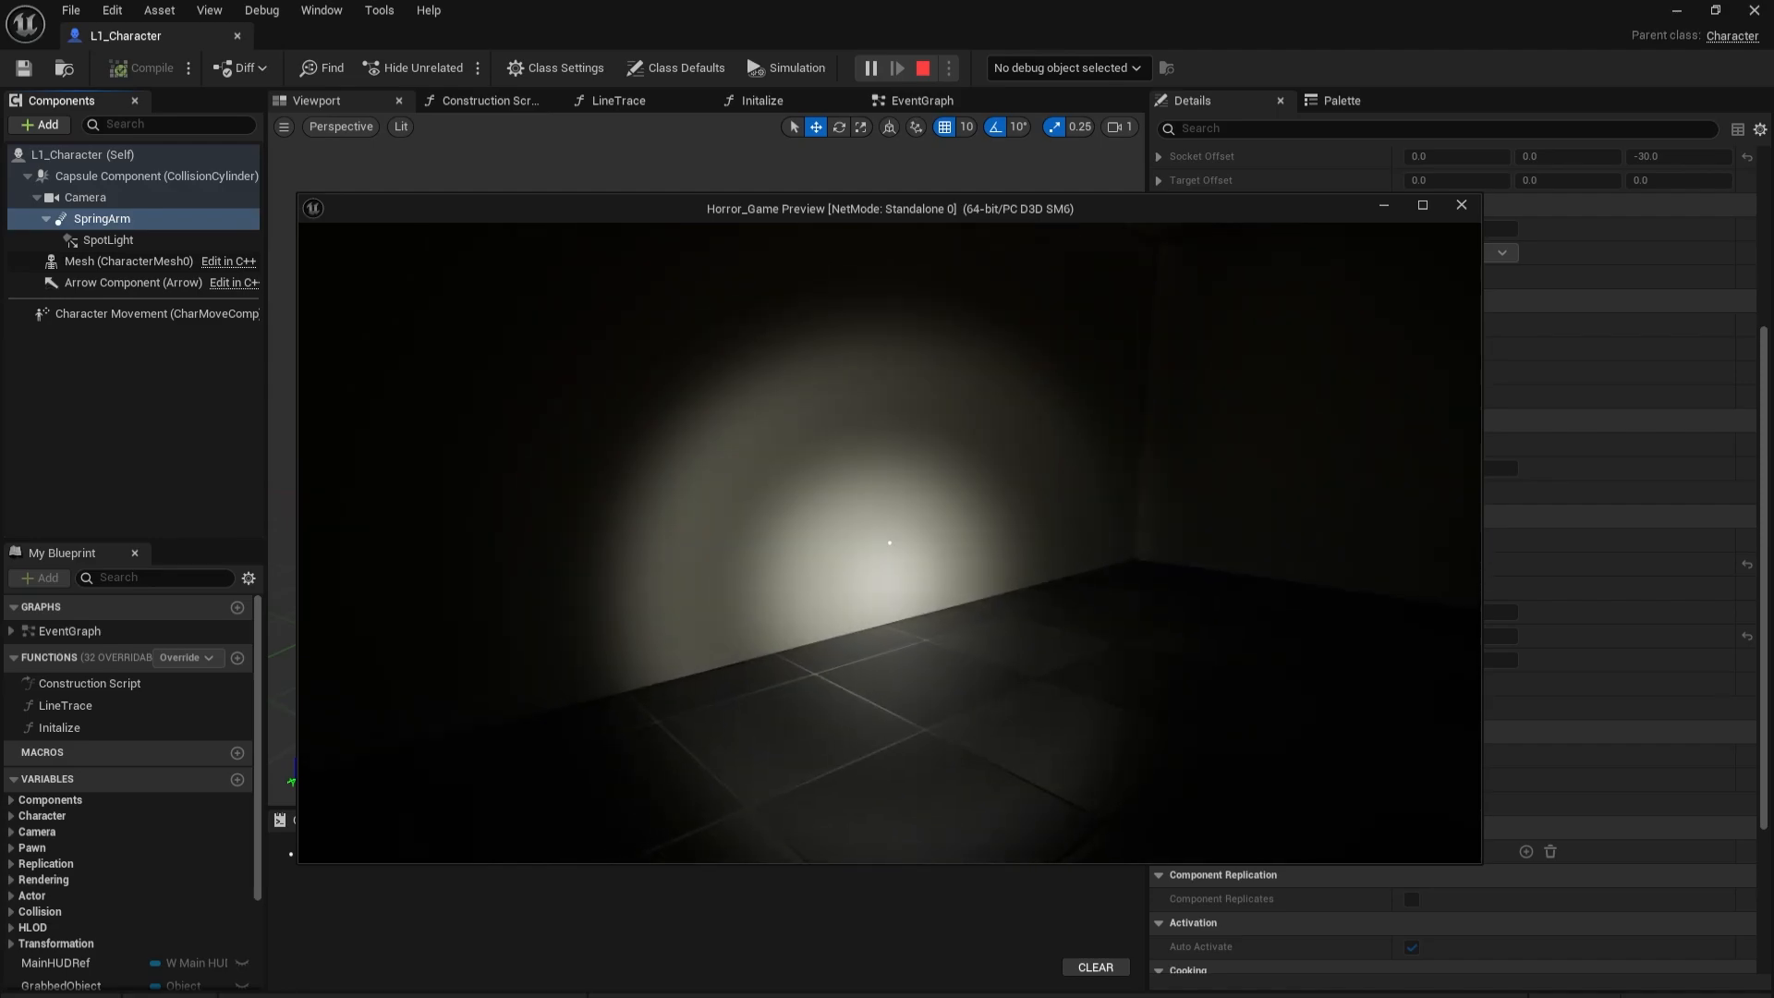
key(Escape)
Open the Engine Input page of the Project Settings with the action and axis mappings.
click(112, 10)
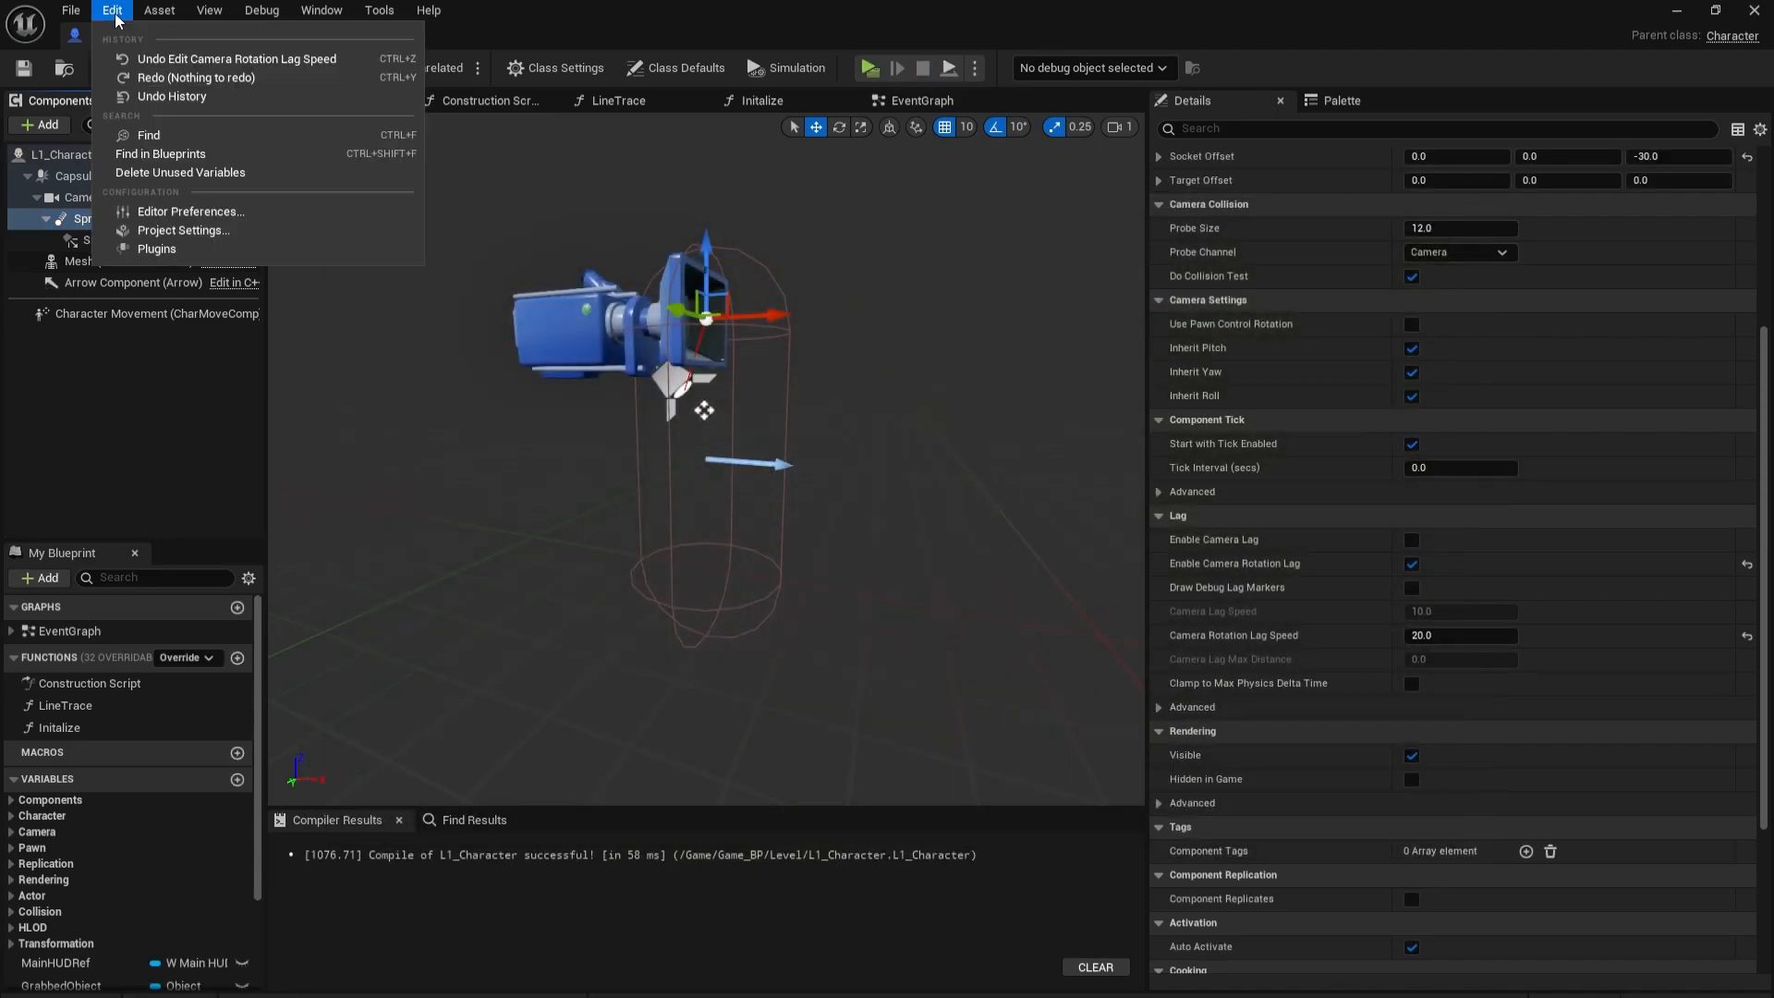
click(184, 230)
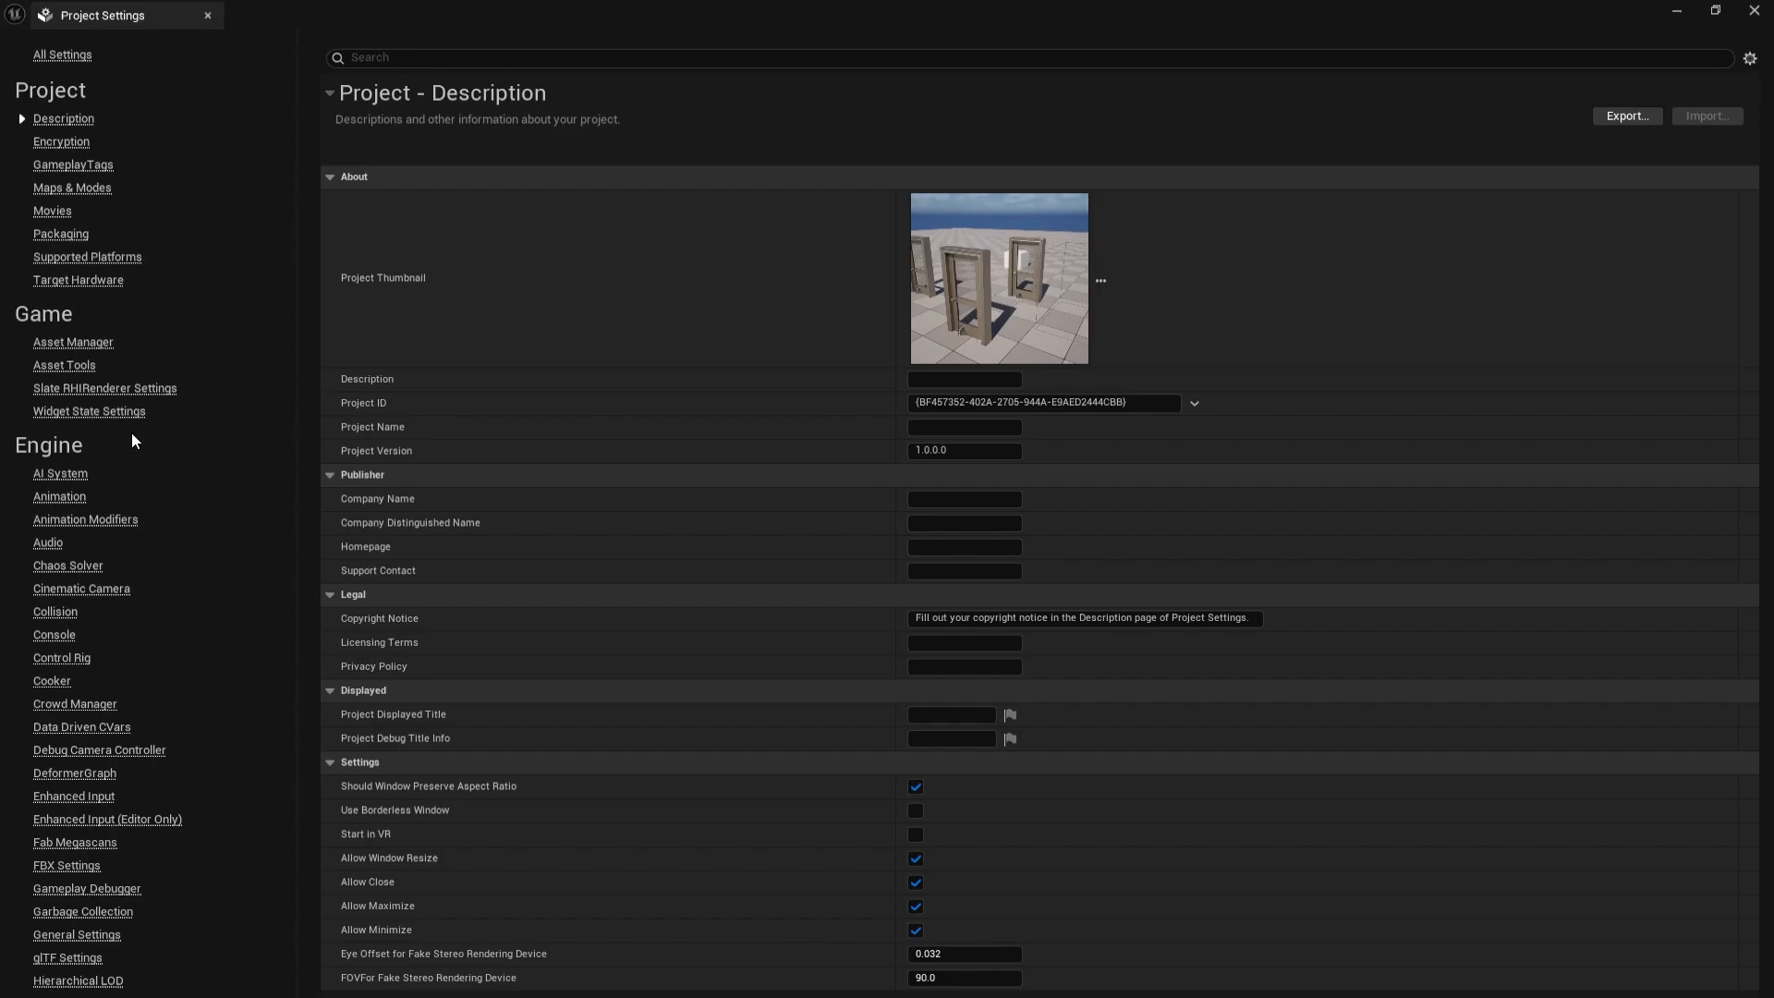
scroll(111, 420, down, 3)
click(54, 726)
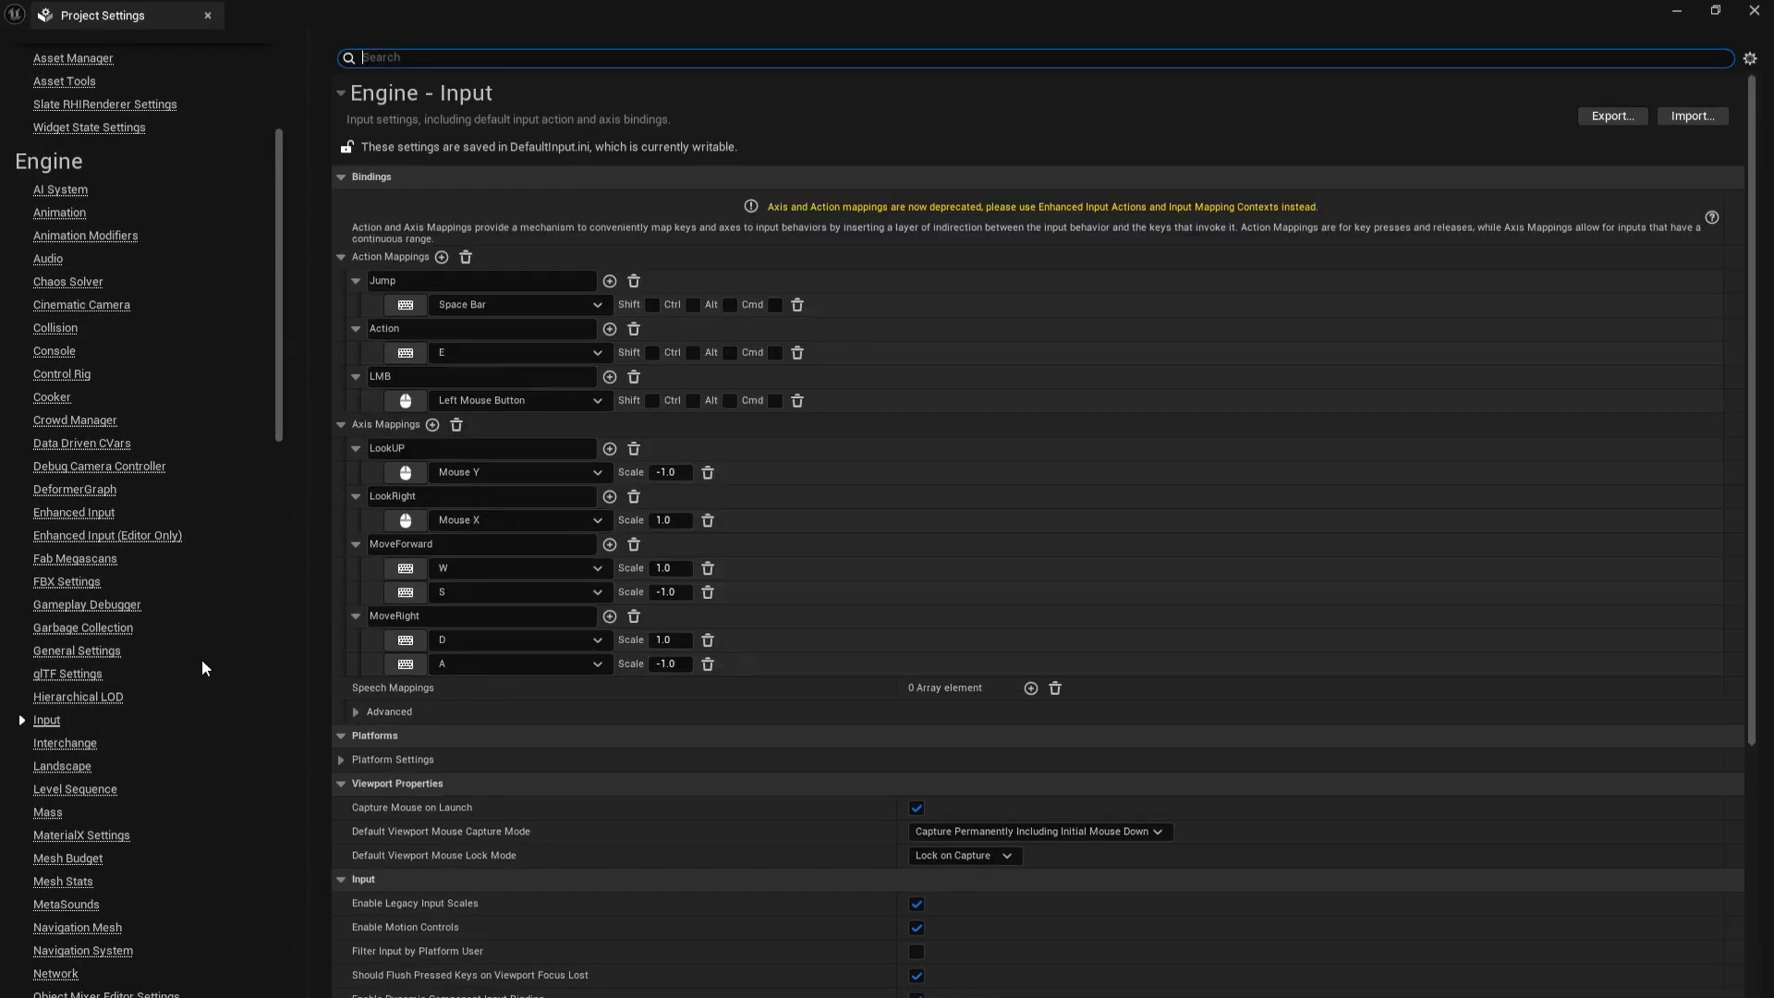
scroll(241, 523, up, 3)
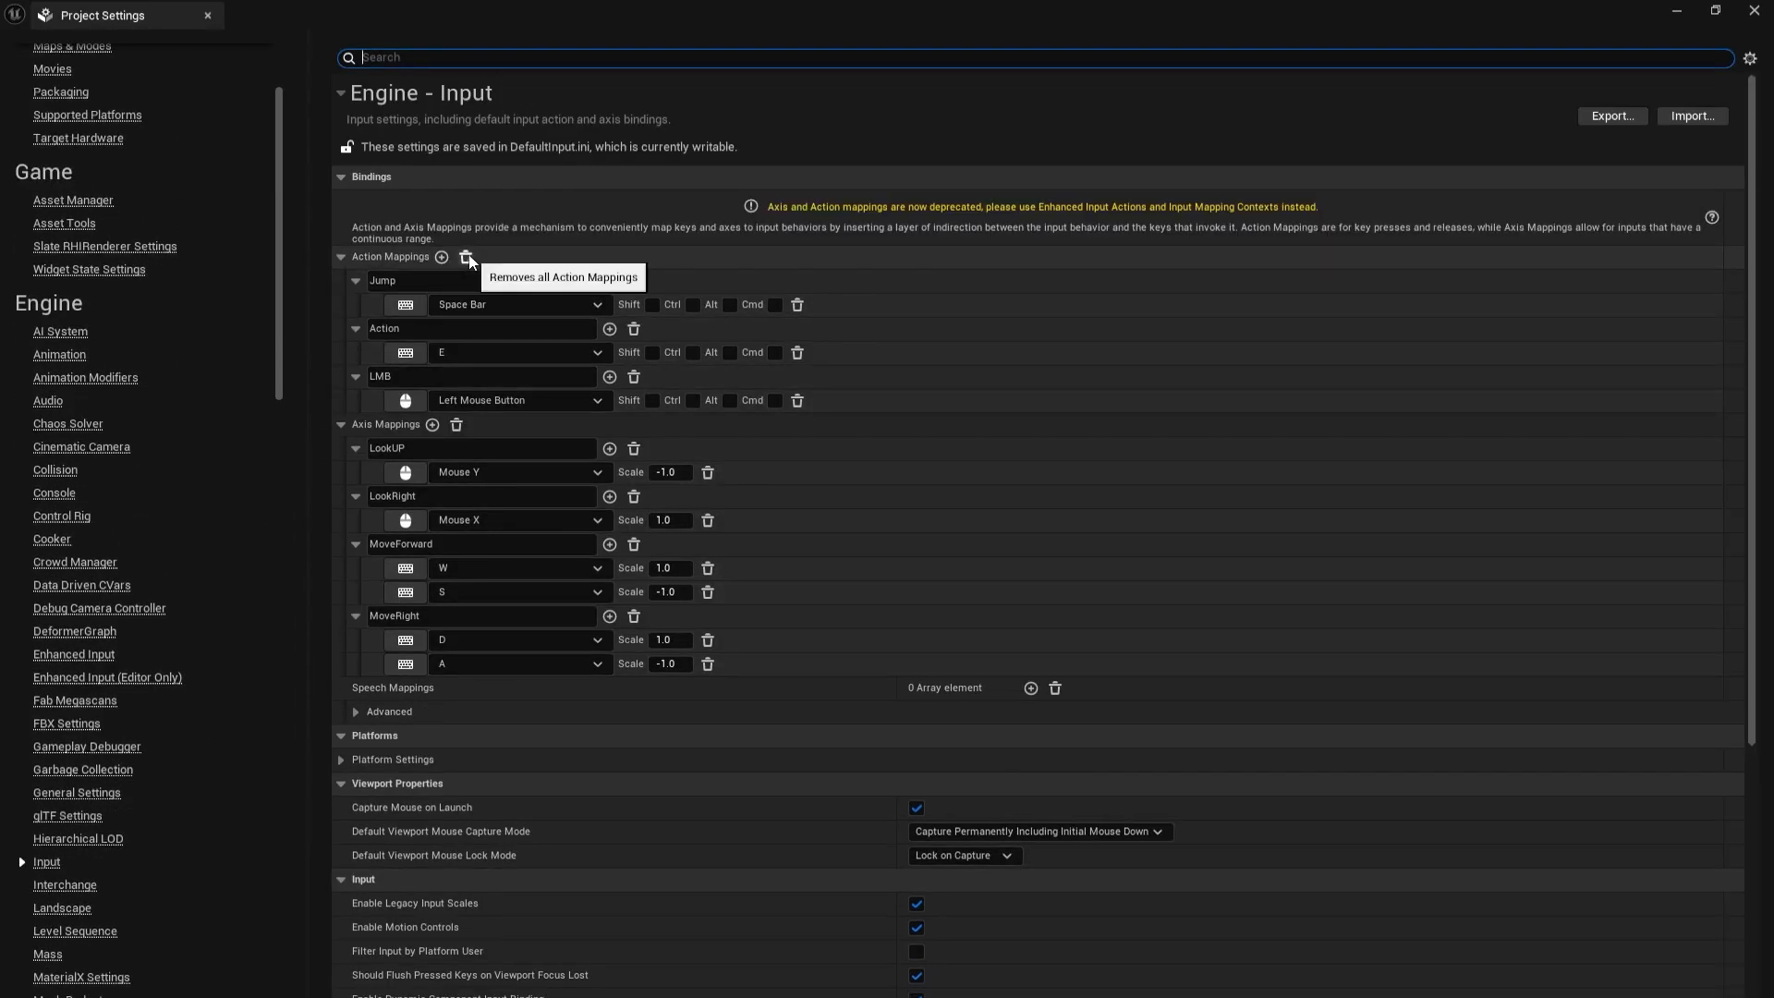
Add a new action mapping and name it FlashLightToggle.
click(441, 257)
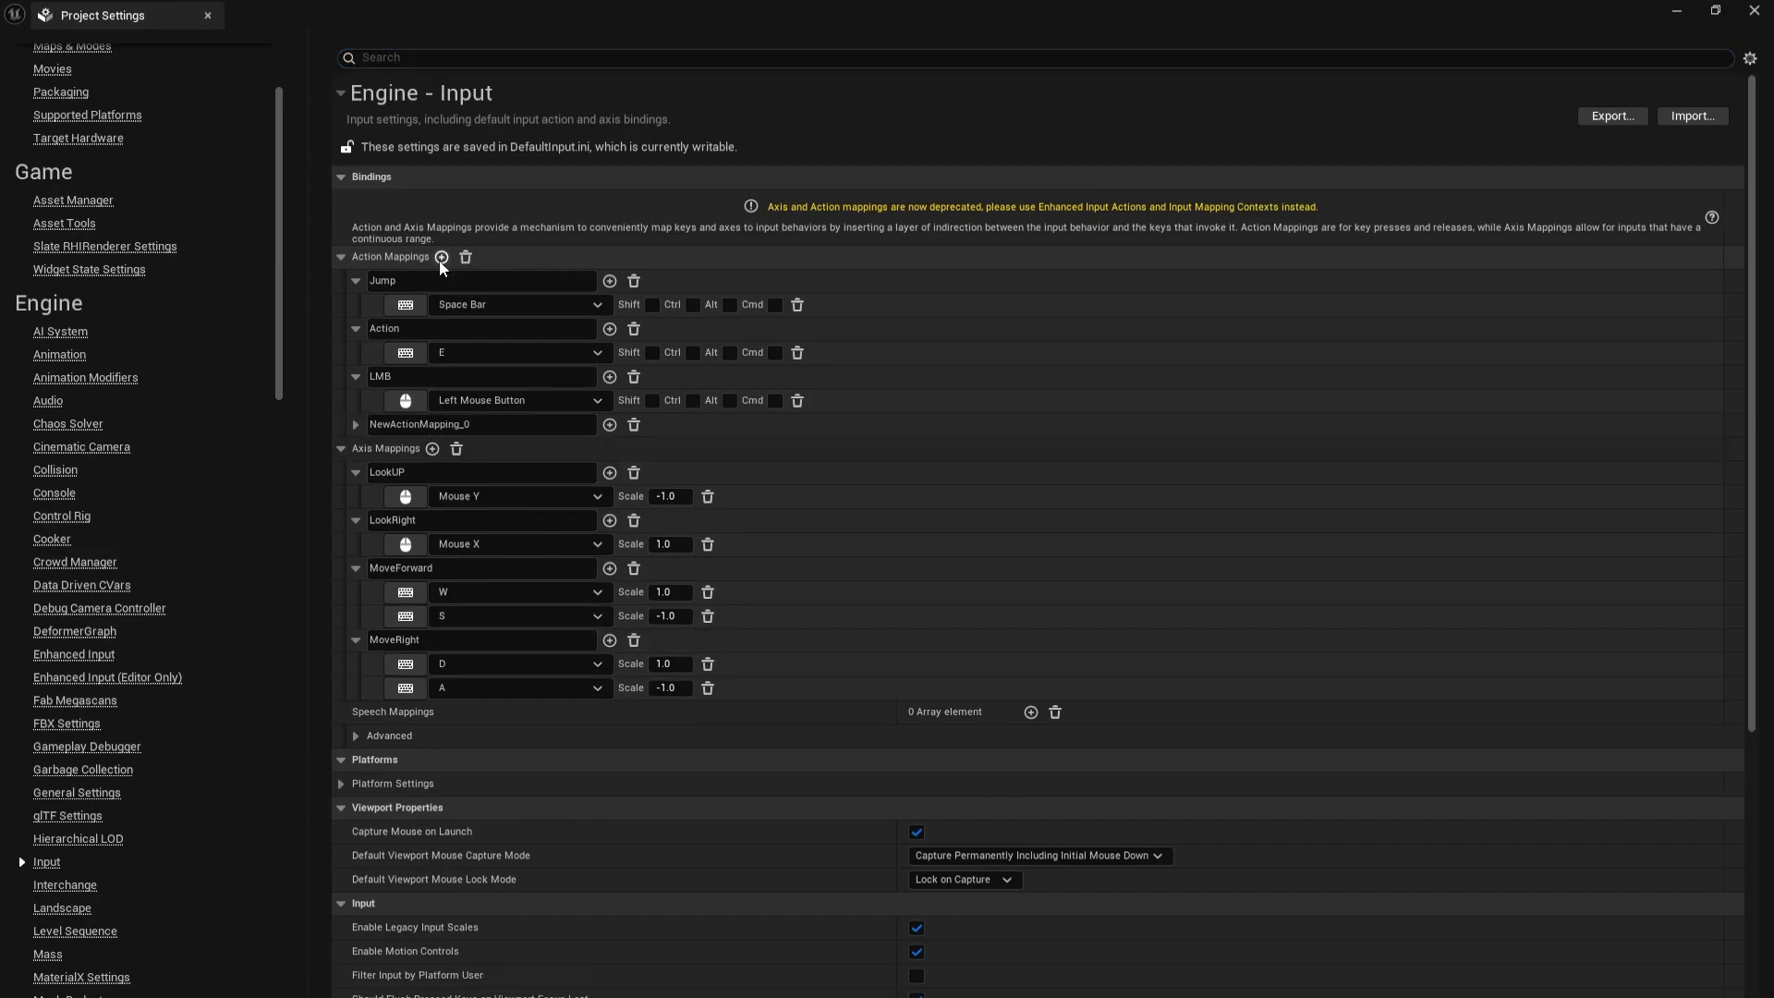
click(420, 426)
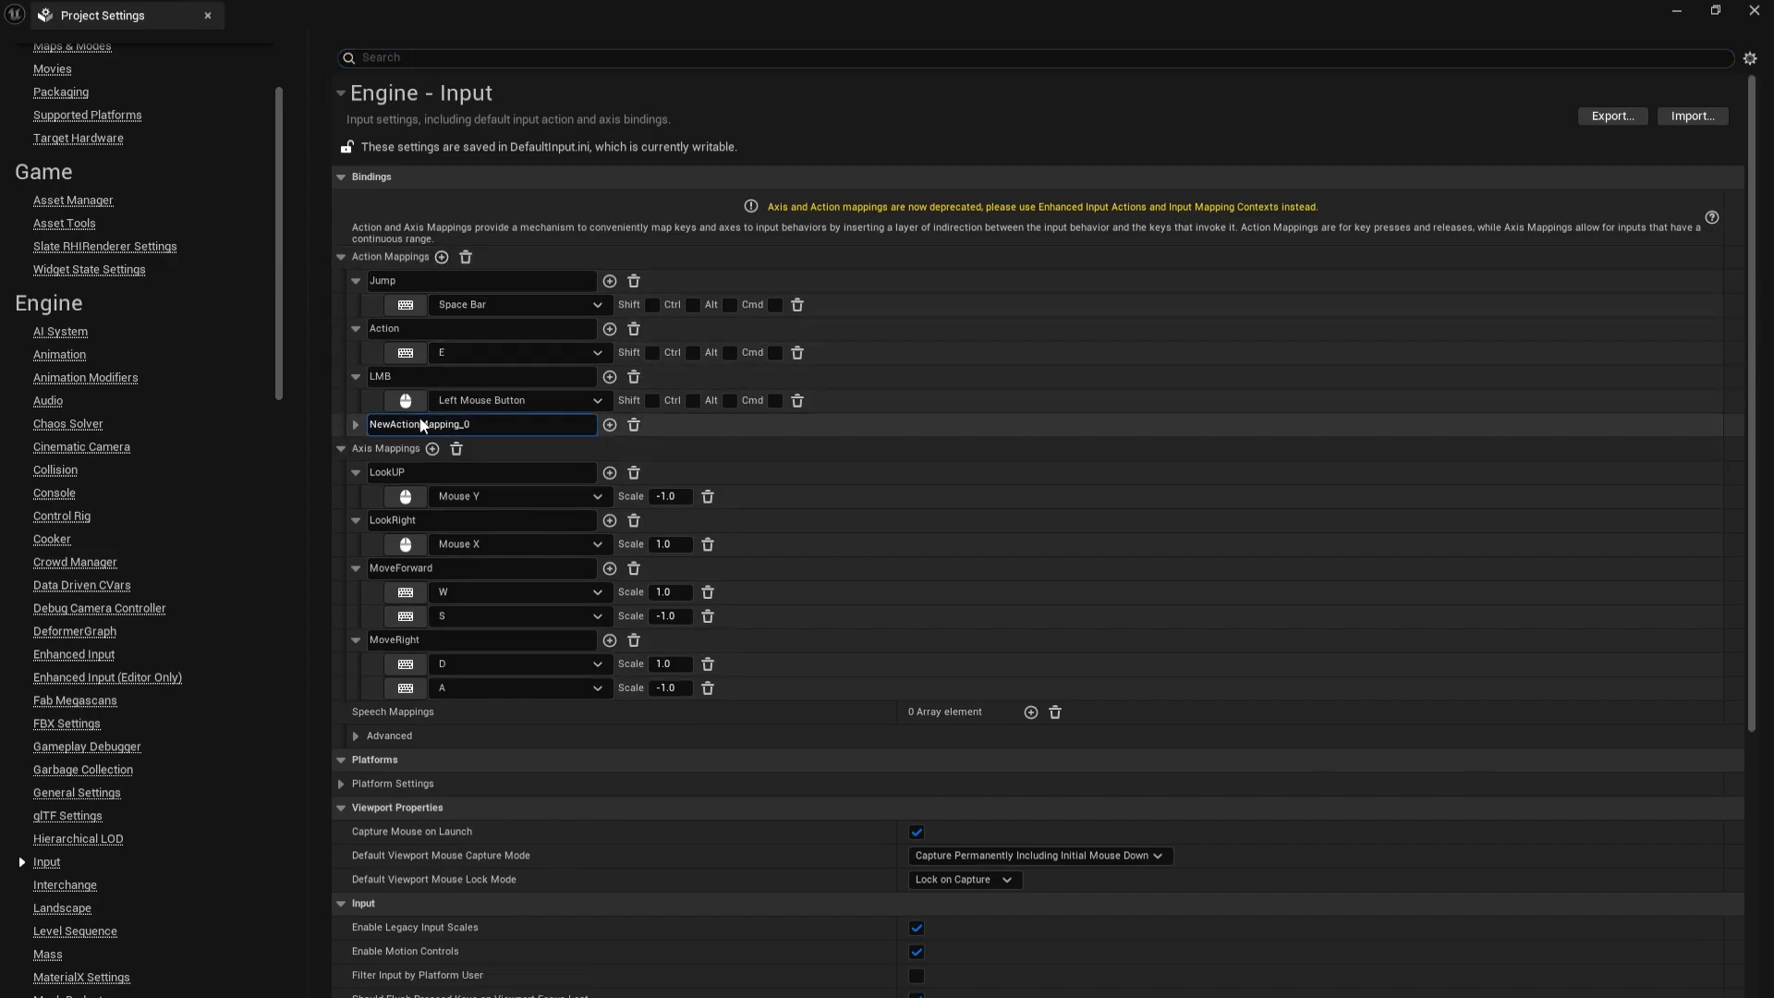
double_click(421, 425)
text(FlashLightToggle)
Assign the keyboard F key to the FlashLightToggle action mapping.
click(356, 425)
click(362, 429)
click(480, 449)
text(f)
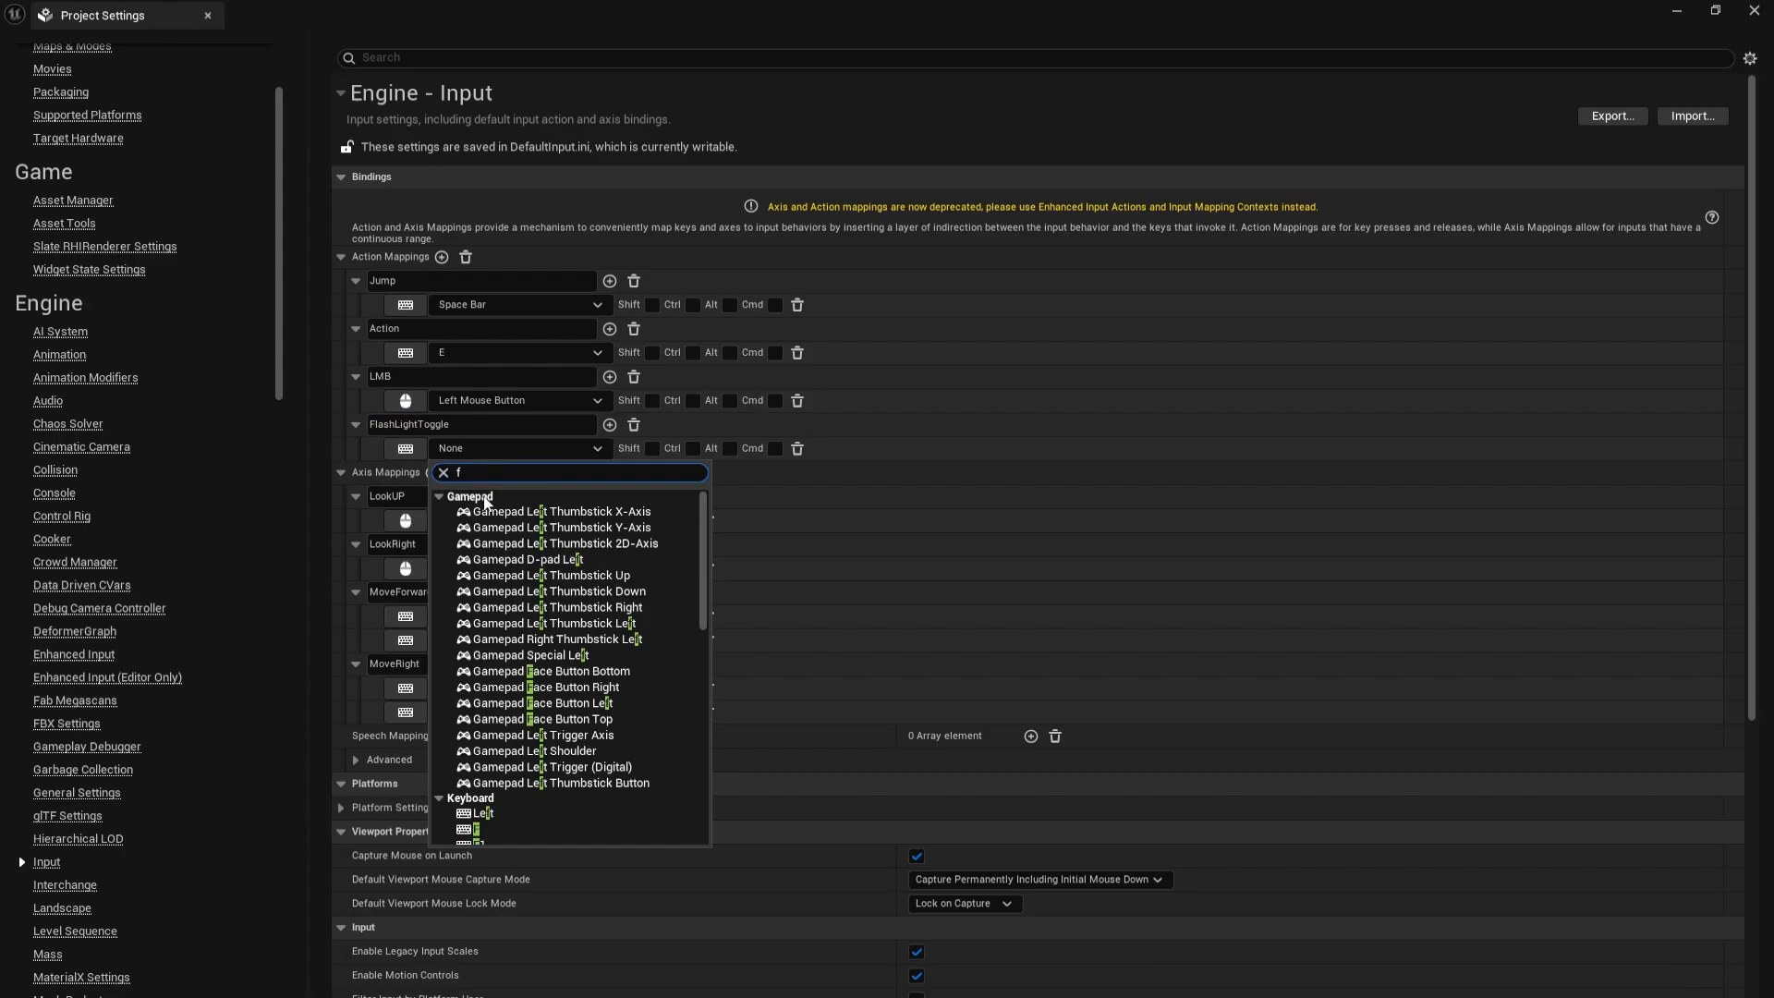
scroll(482, 776, down, 3)
click(483, 745)
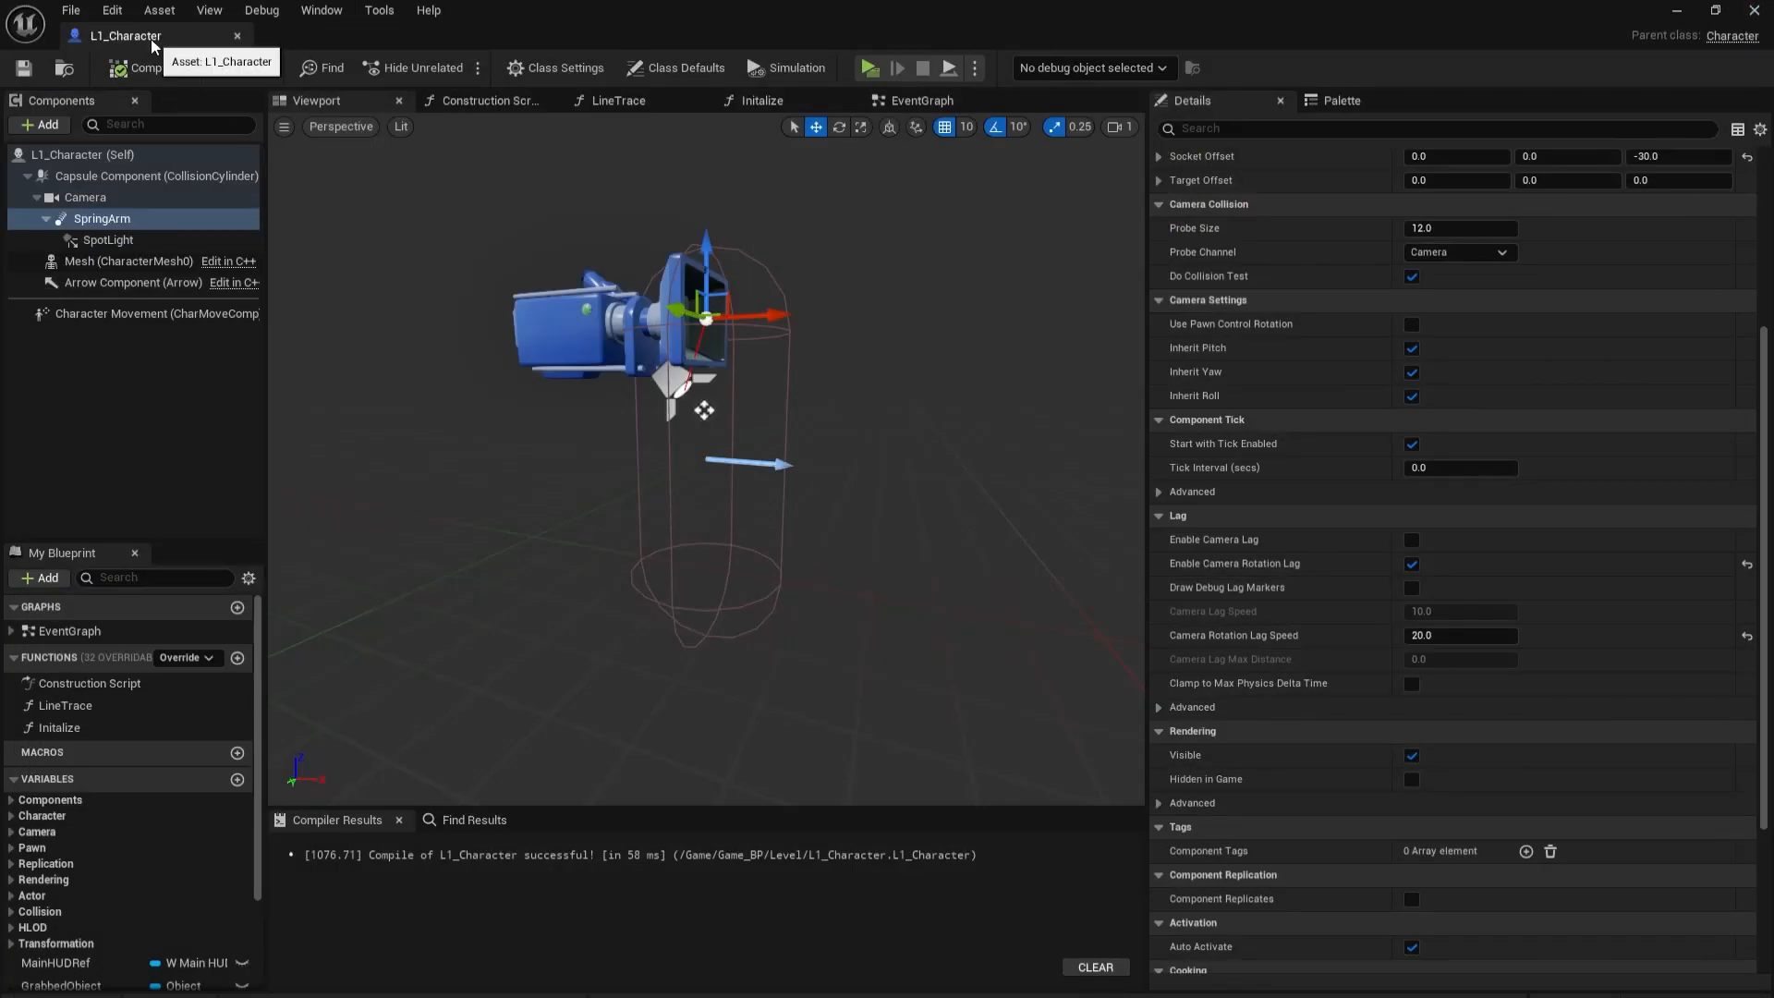
Add the FlashLightToggle input action event in an empty area of the L1_Character blueprint's EventGraph.
click(923, 100)
right_drag(831, 444, 961, 333)
scroll(691, 546, up, 3)
right_drag(689, 547, 791, 651)
scroll(726, 548, up, 3)
right_click(717, 555)
click(834, 407)
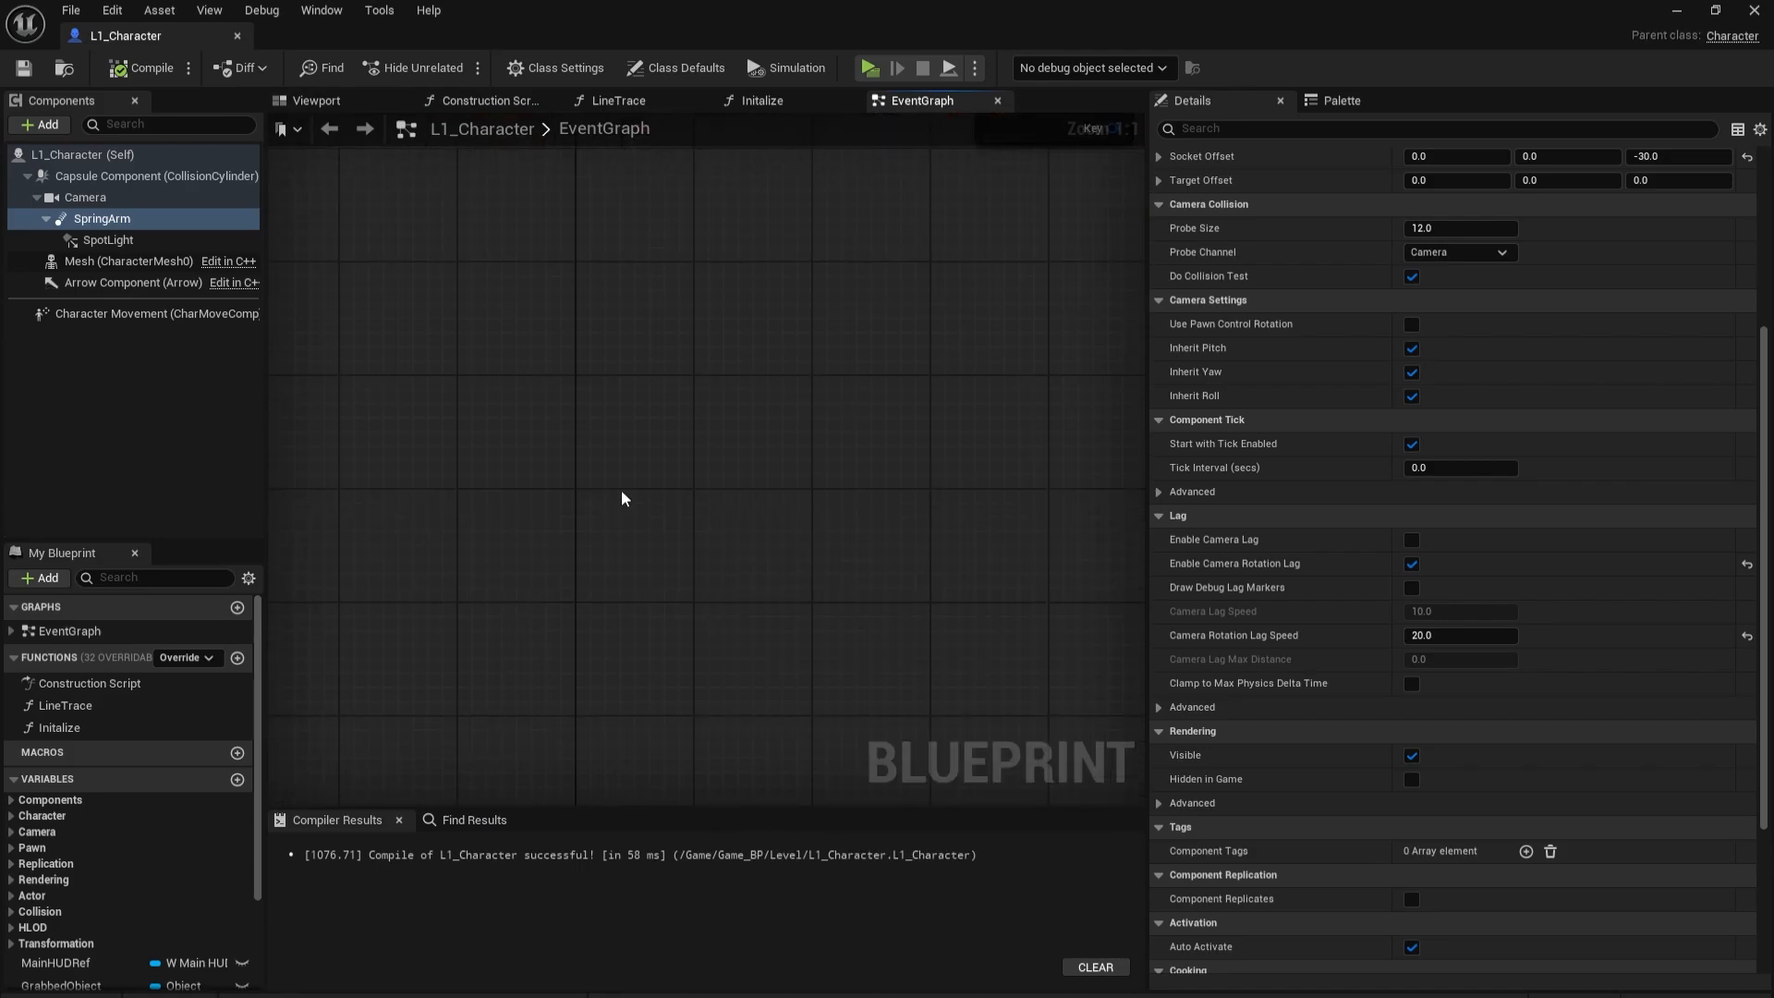
right_click(469, 448)
text(i)
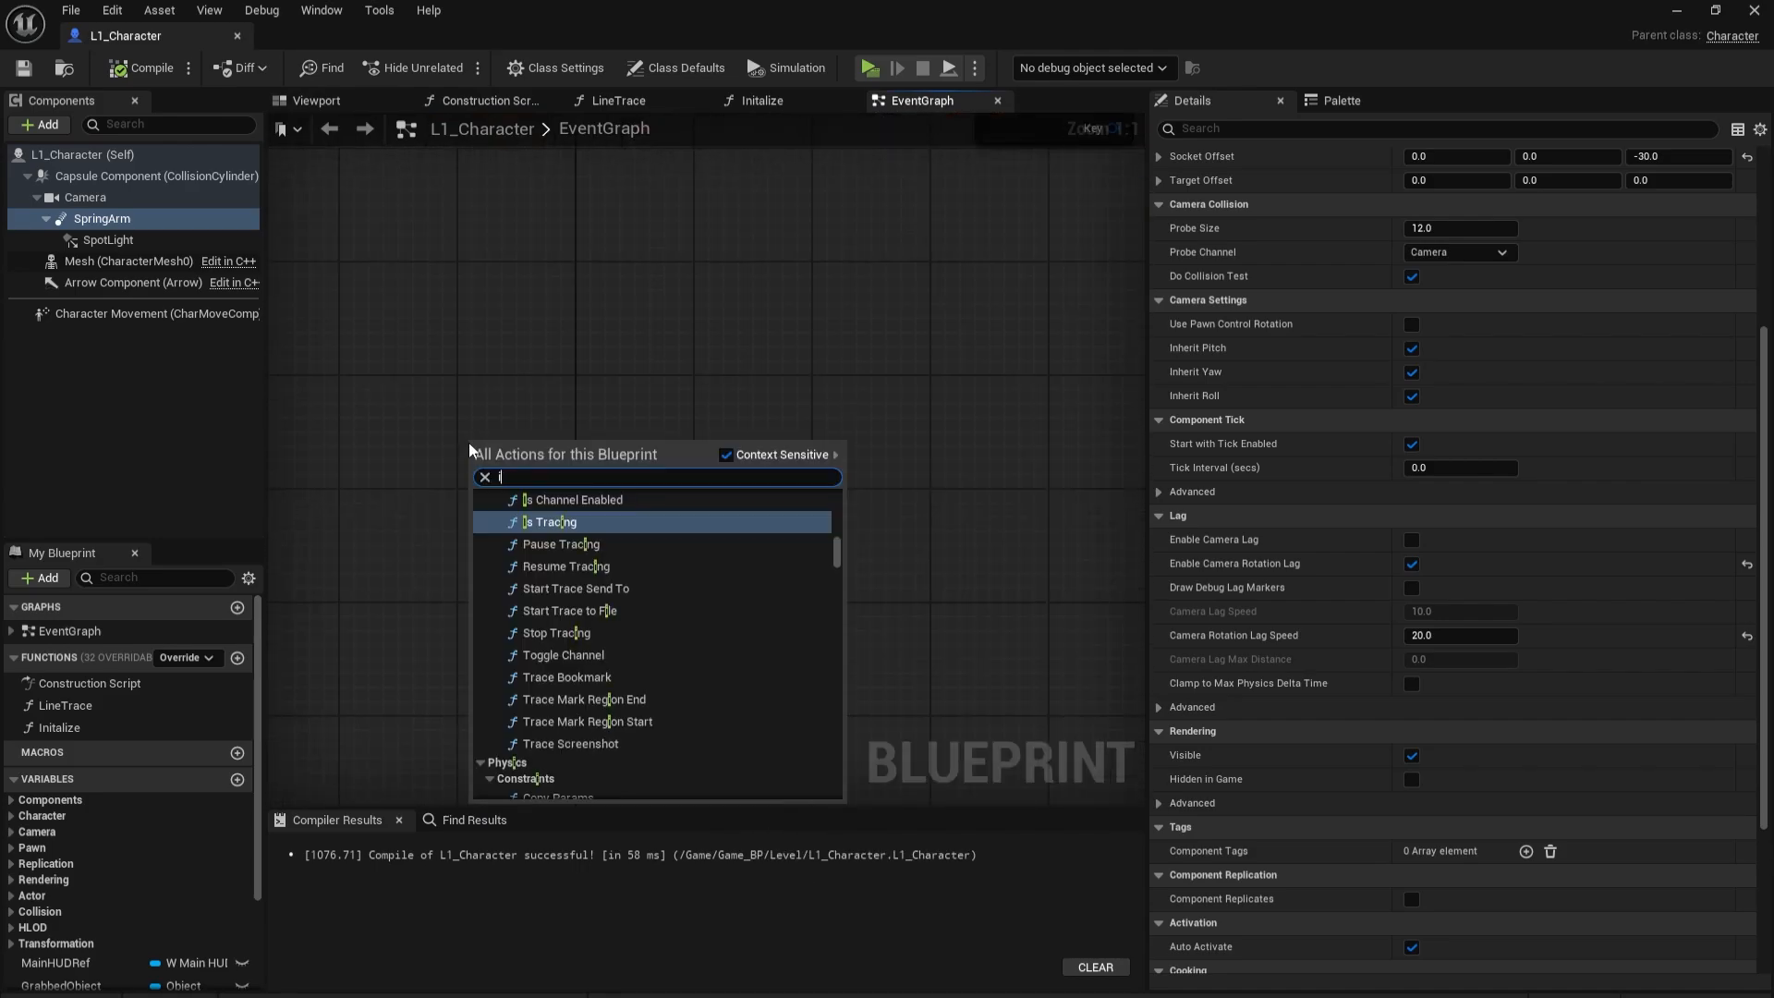
text(nput)
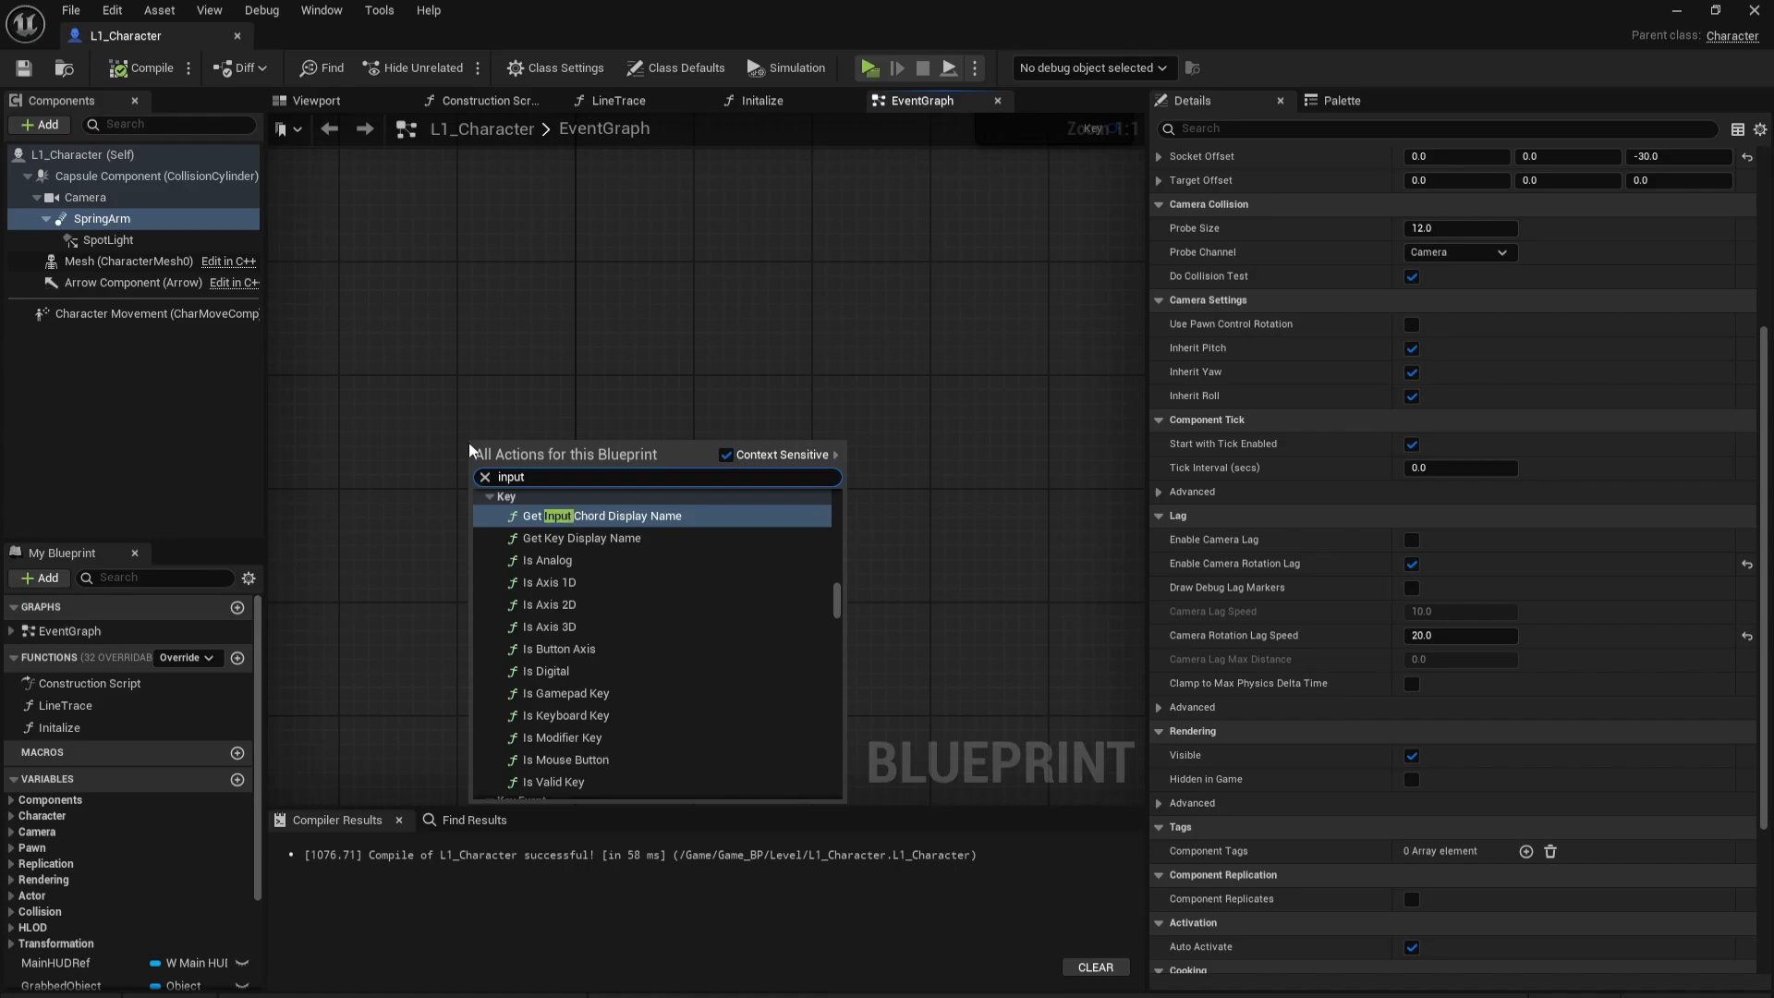
text( flas)
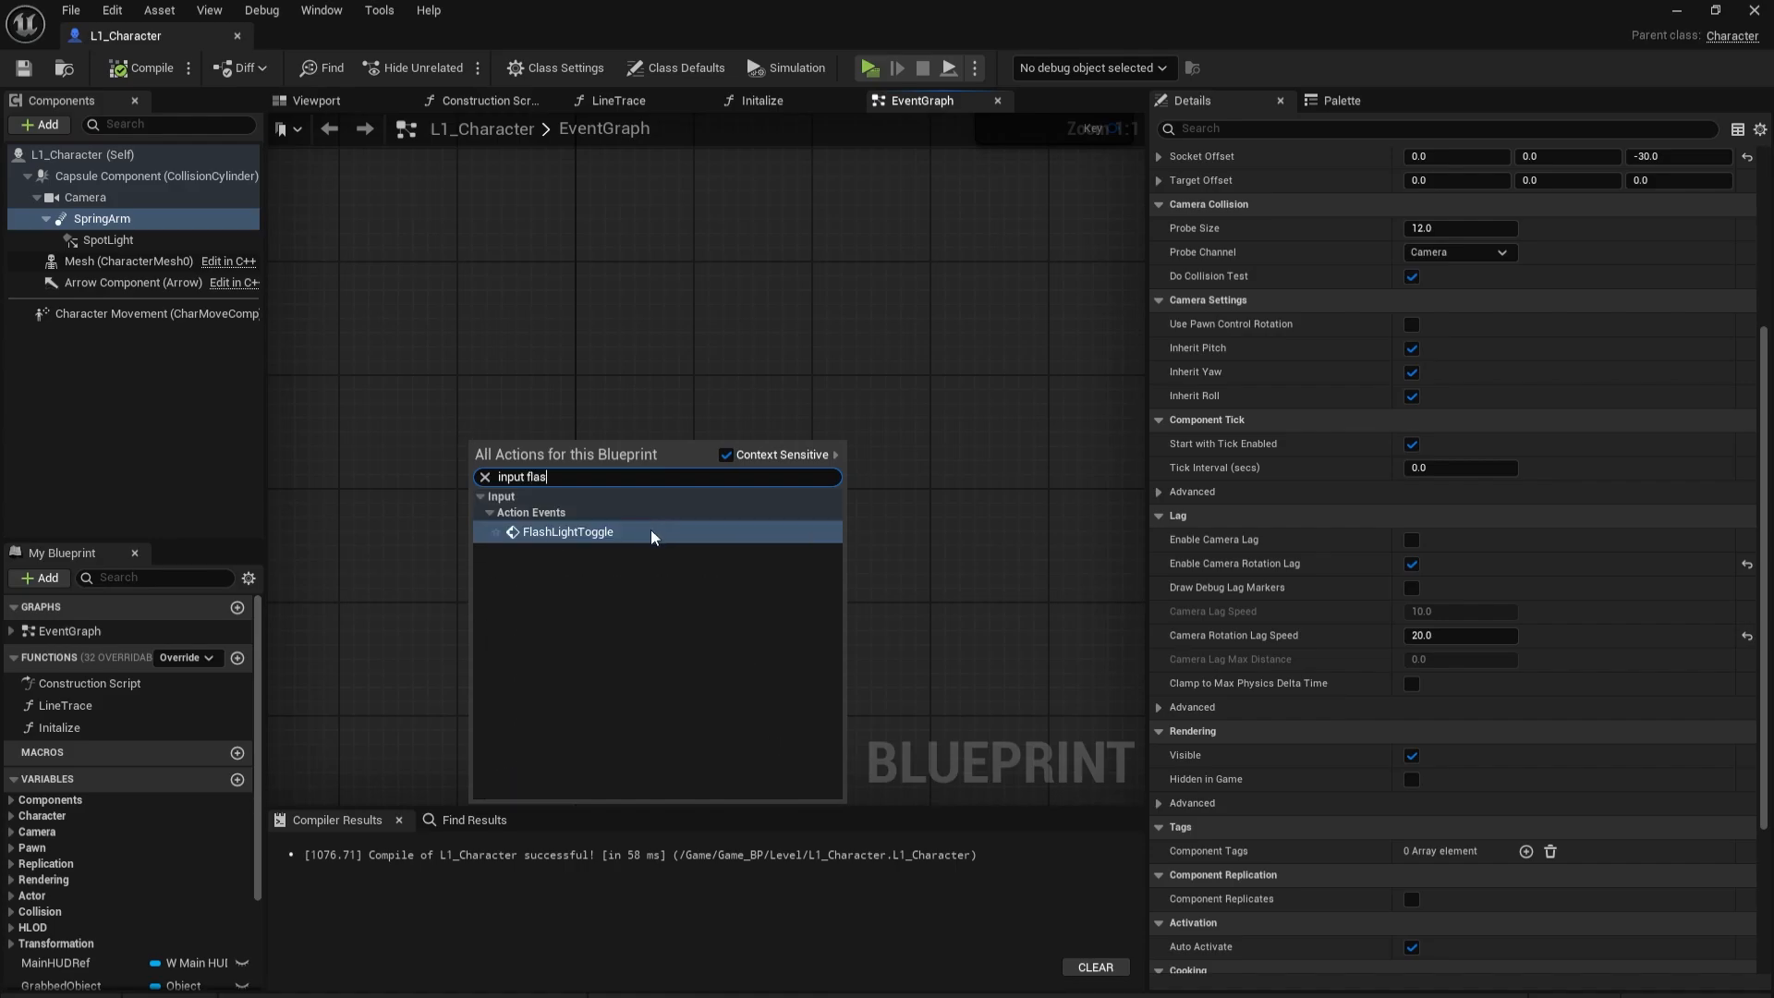
click(650, 532)
right_drag(703, 457, 534, 401)
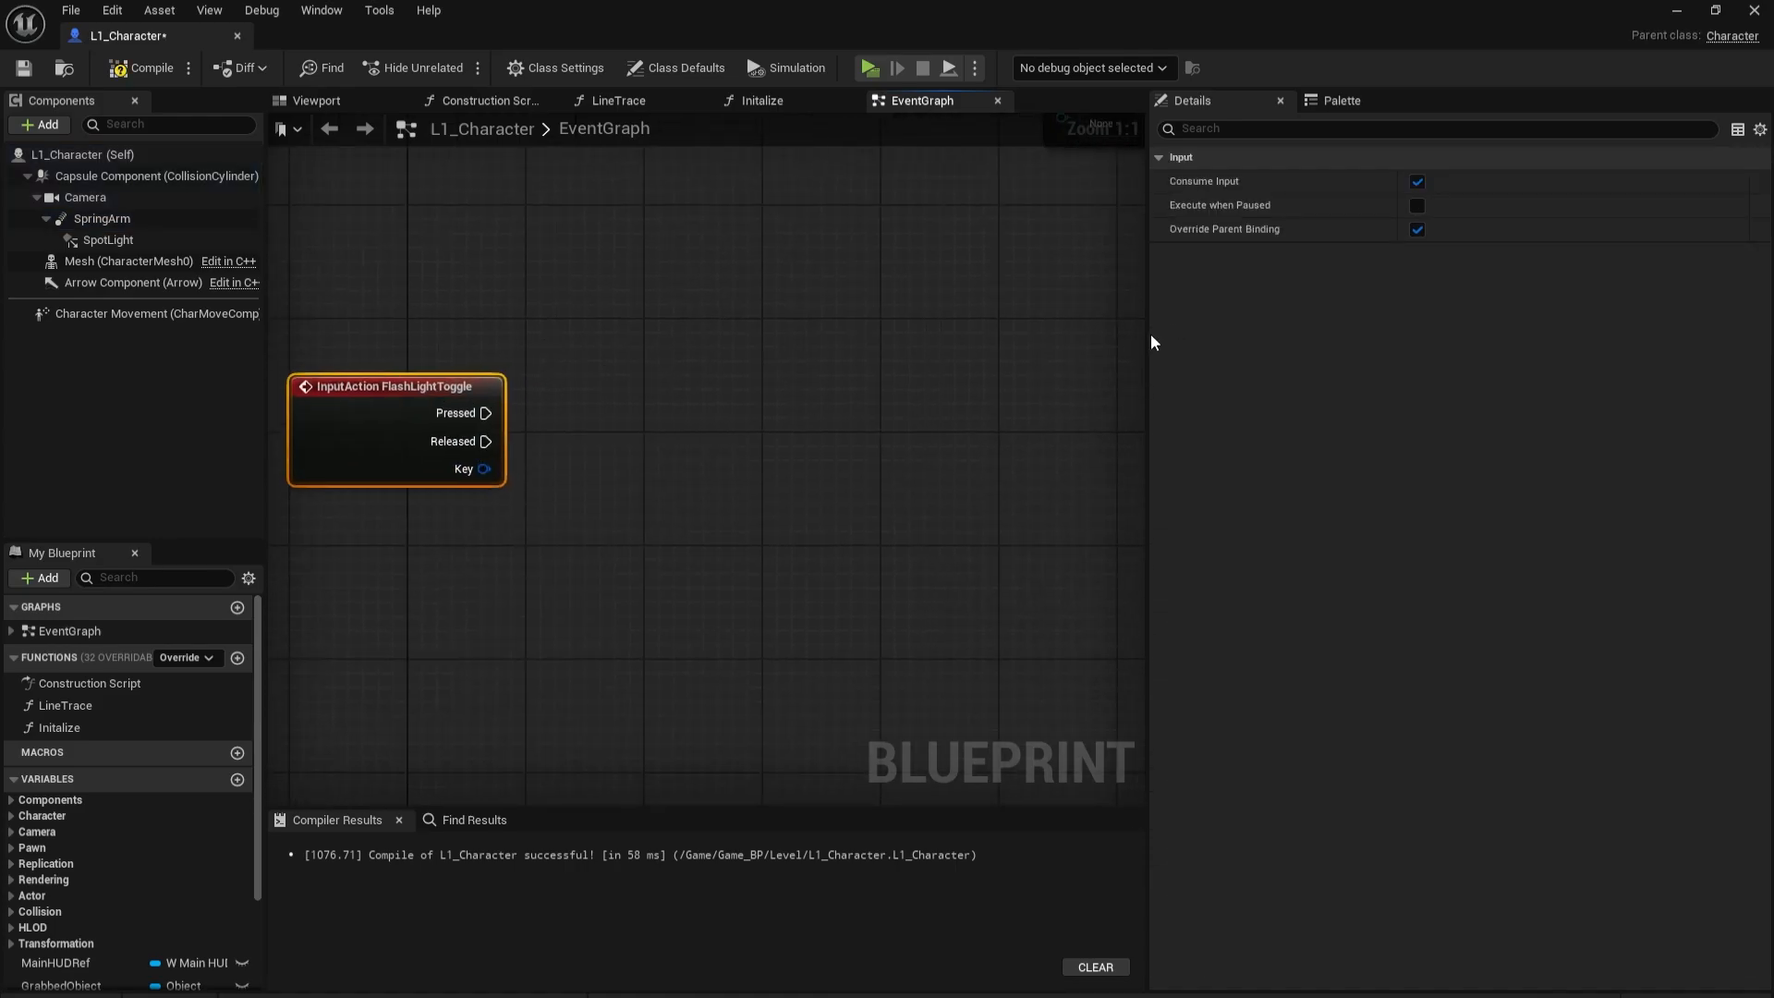
drag(1148, 334, 1435, 331)
right_drag(984, 284, 1117, 392)
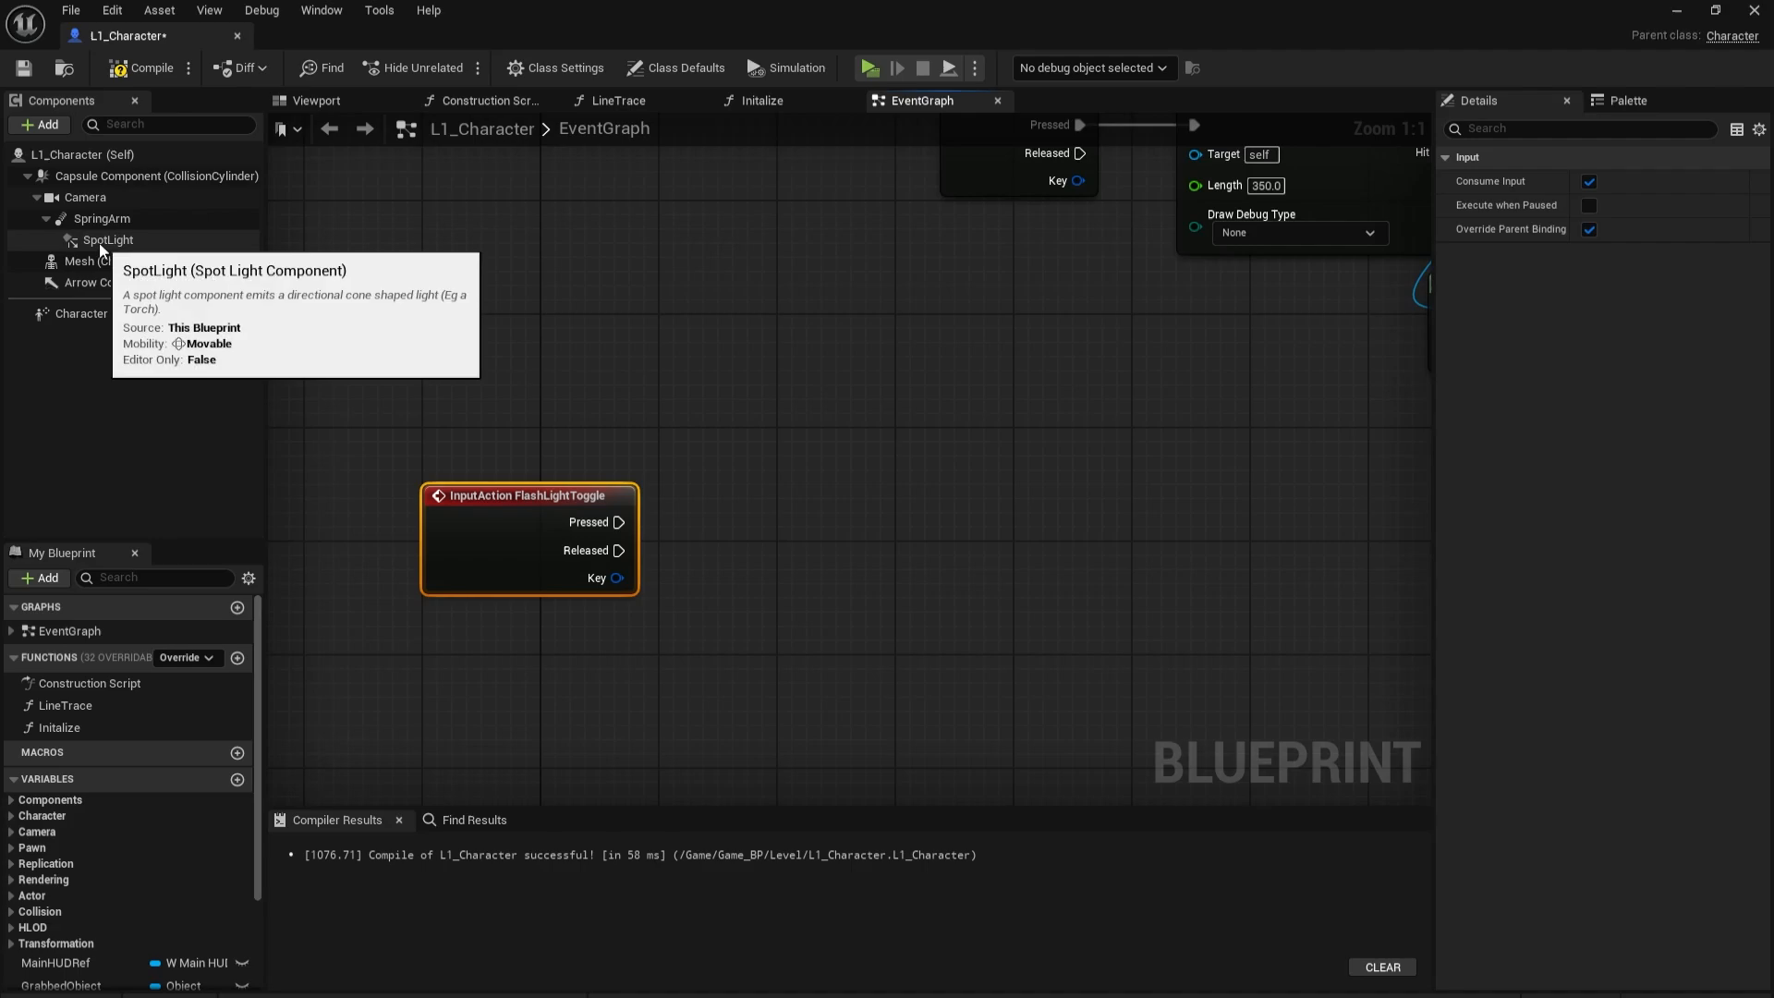
Add a Set Visibility node targeting the SpotLight component and run it from the FlashLightToggle event's Pressed output.
drag(115, 239, 613, 658)
right_drag(794, 629, 855, 484)
drag(745, 528, 816, 453)
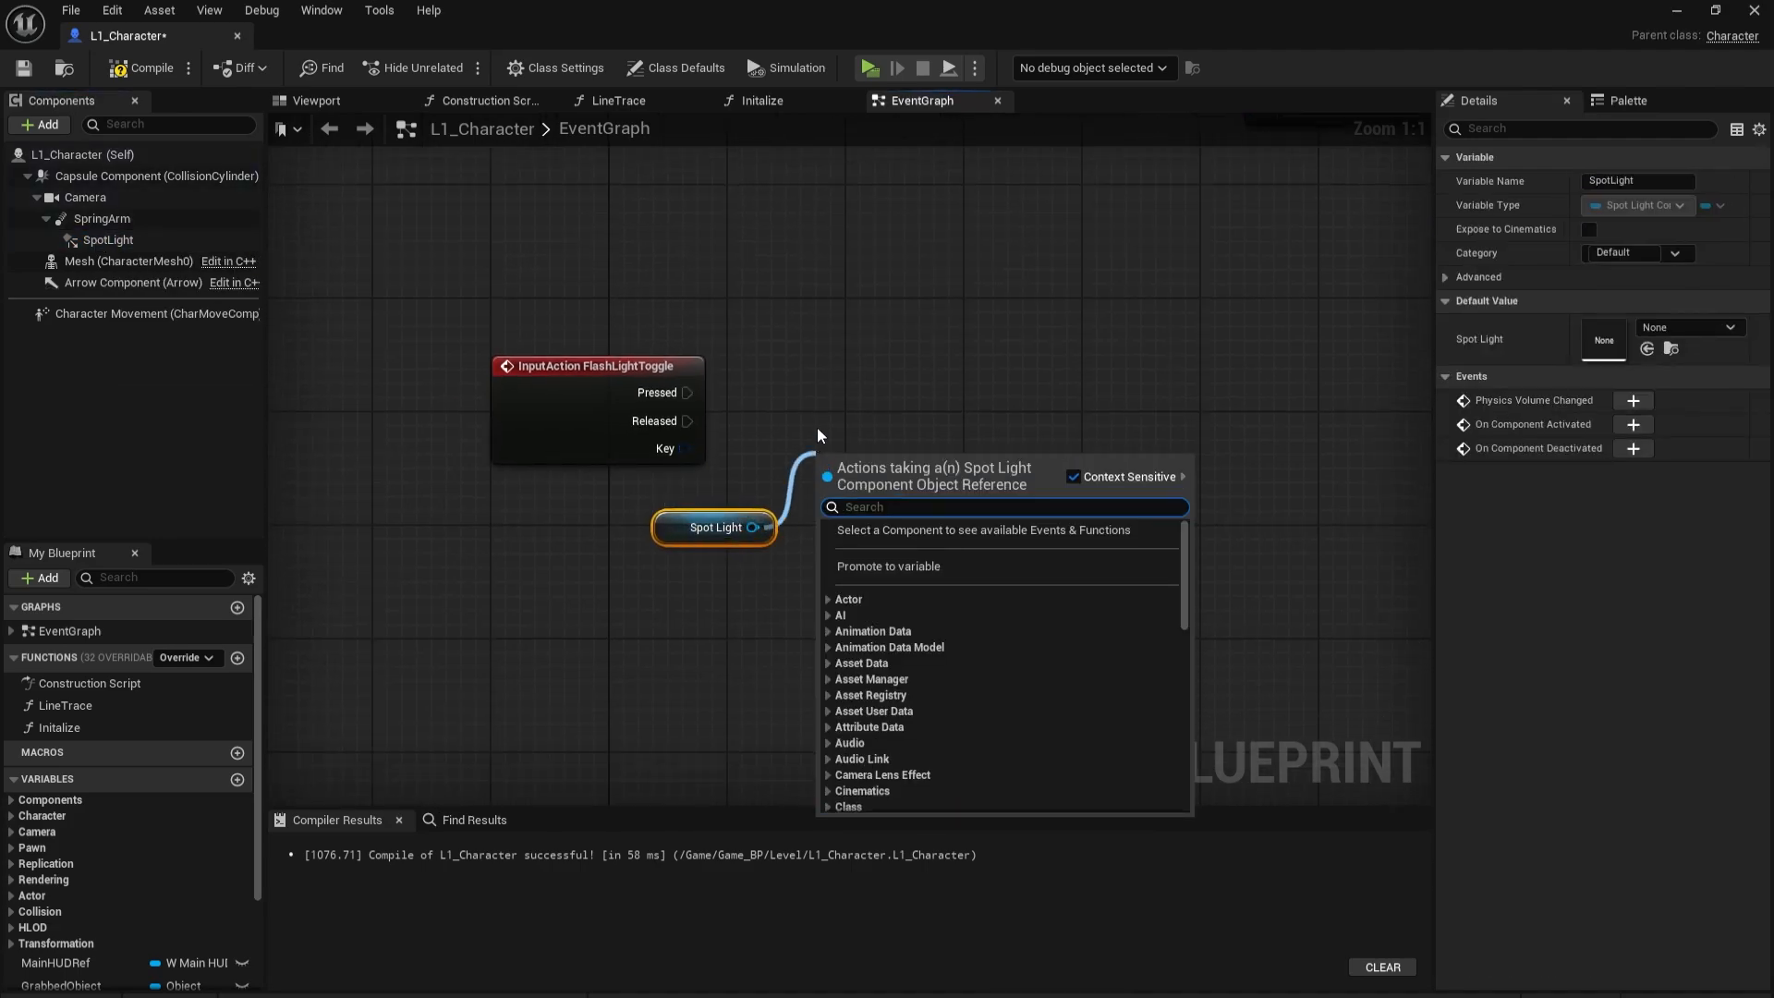
text(set v)
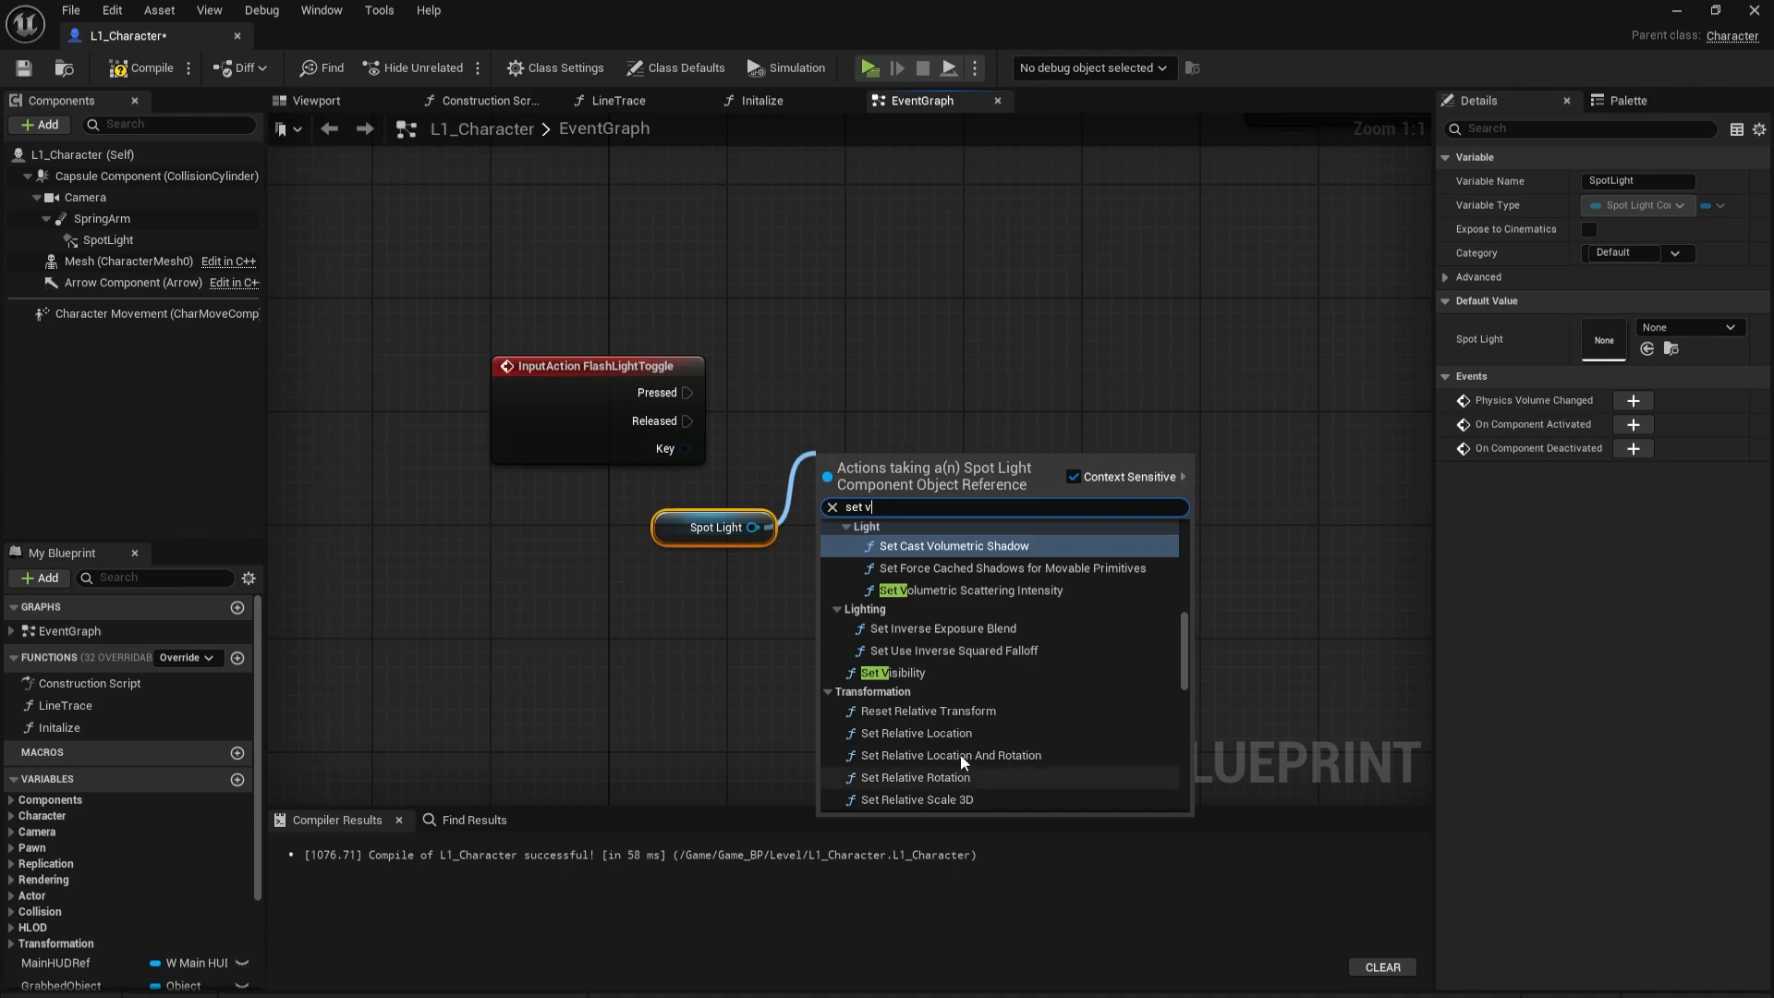
click(919, 673)
drag(924, 451, 939, 380)
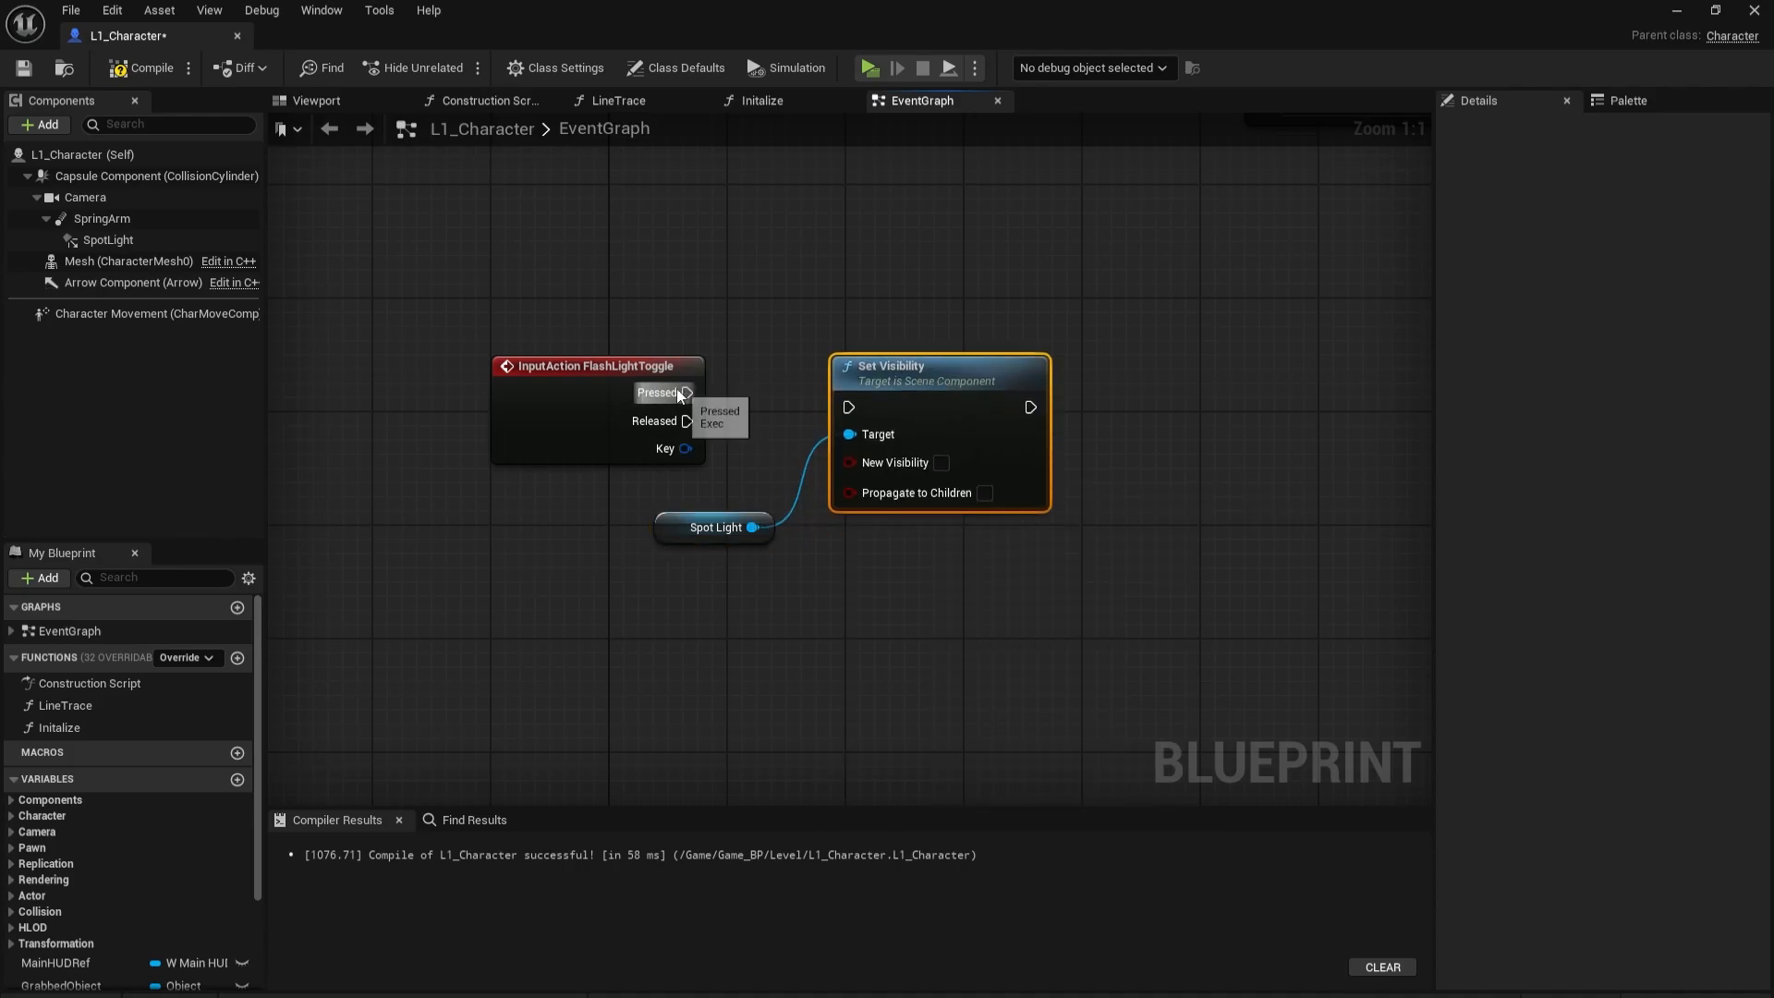
drag(687, 393, 852, 404)
drag(926, 360, 1133, 318)
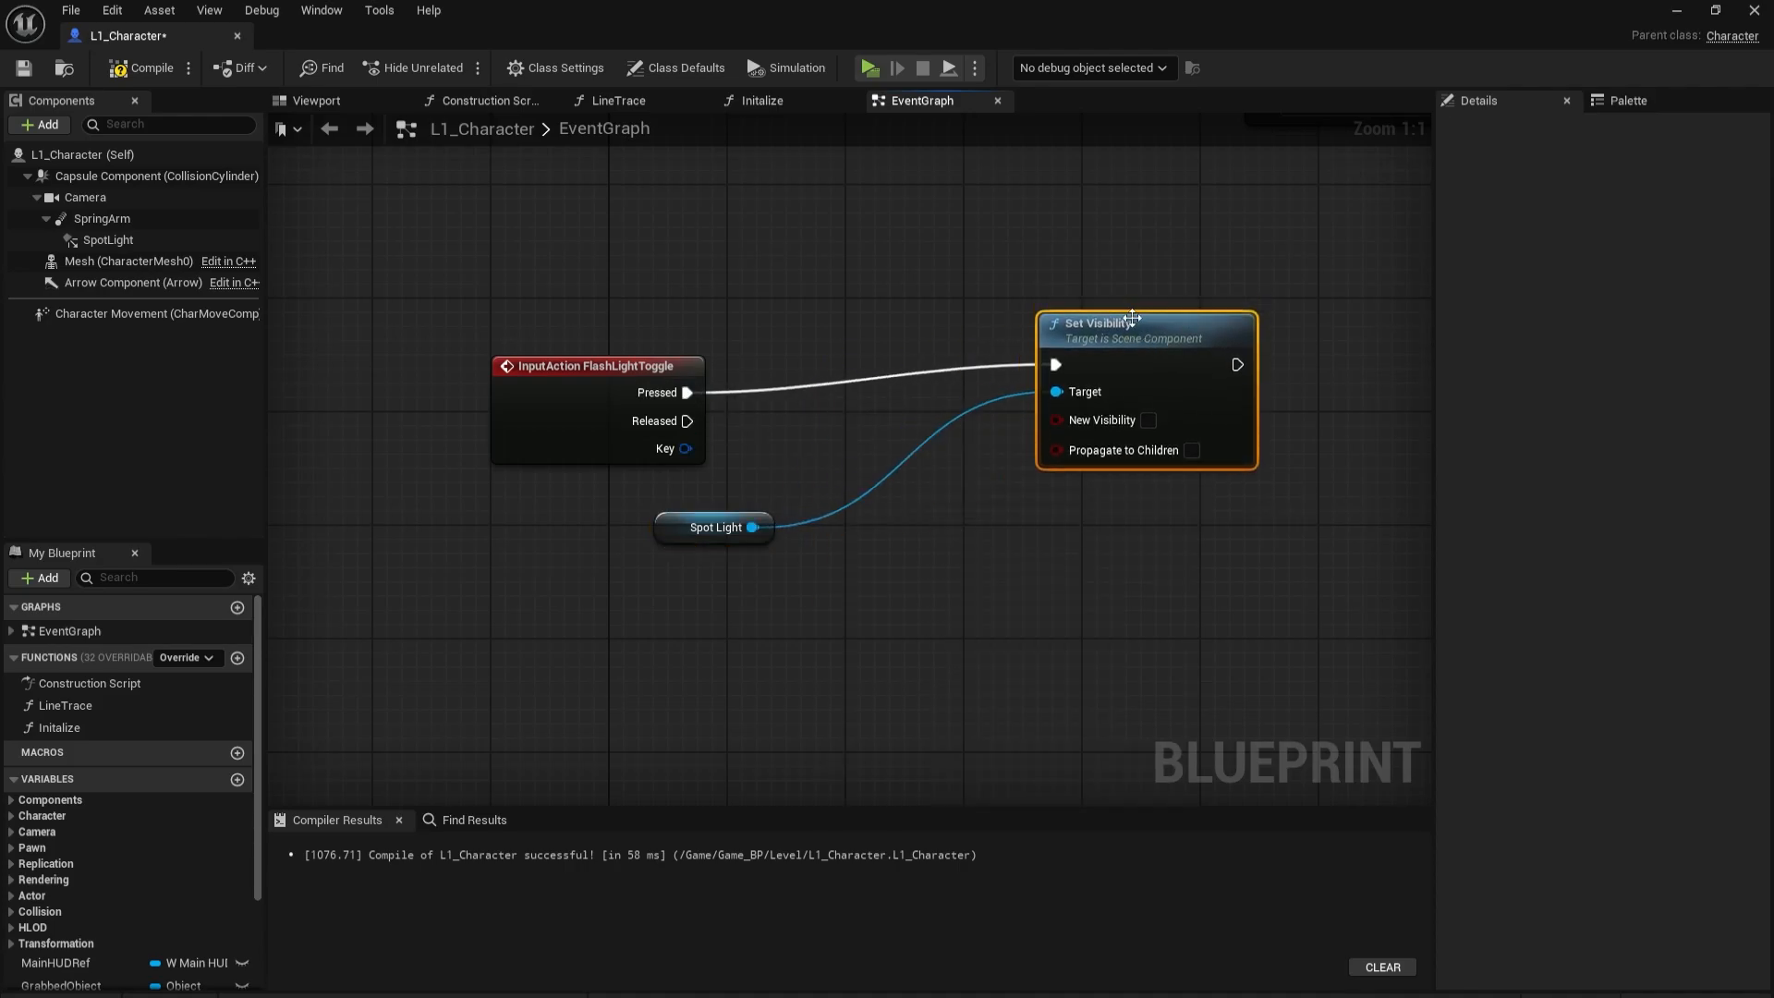
Add a getter for the Spot Light's Visible property and place it just below the Spot Light reference.
drag(755, 527, 806, 590)
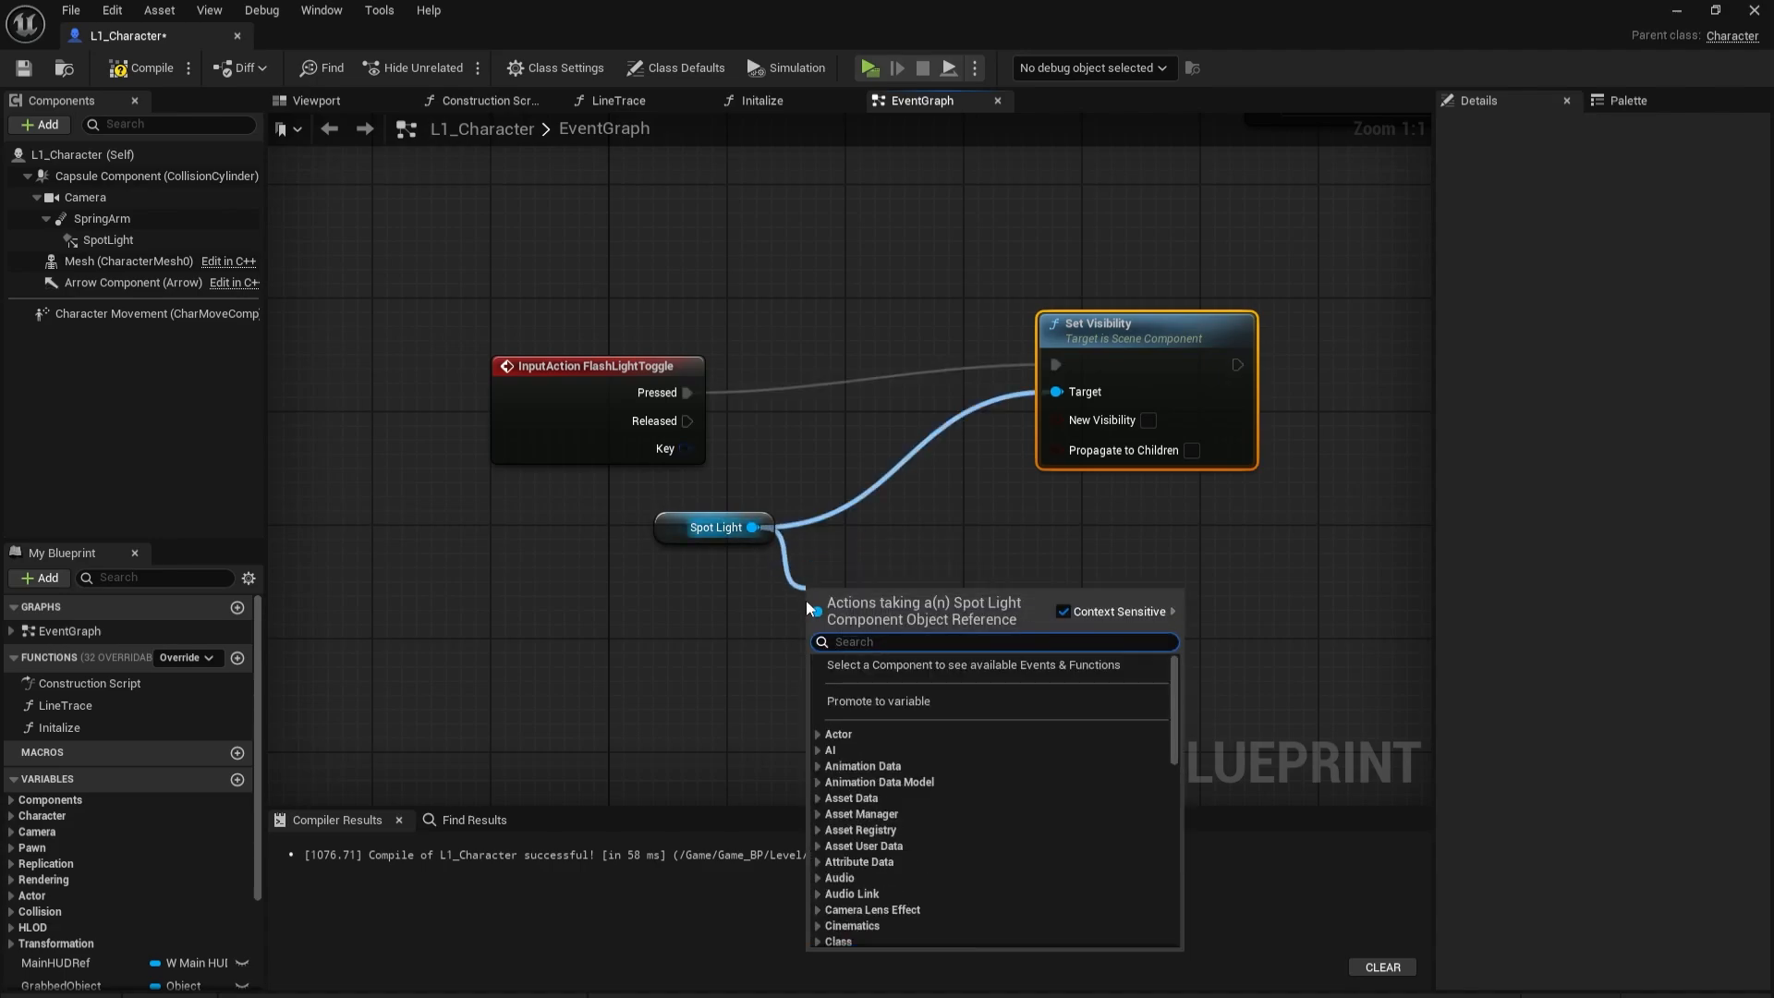
text(get v)
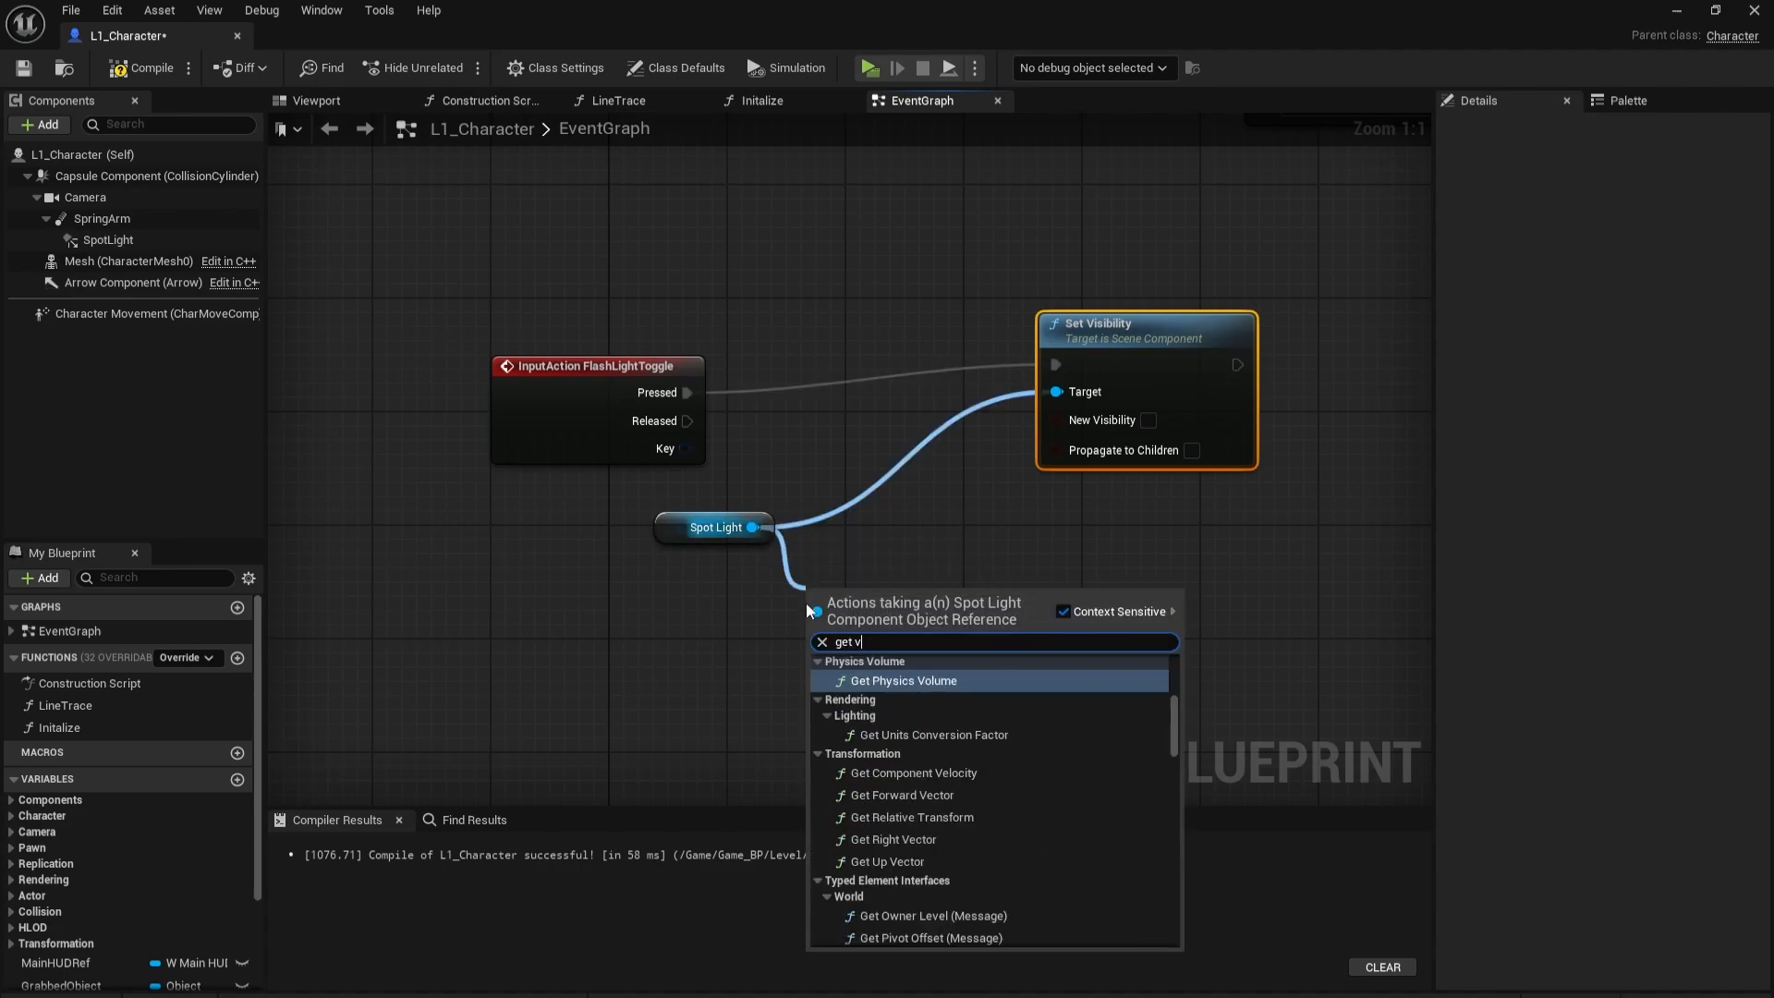
text(i)
click(889, 696)
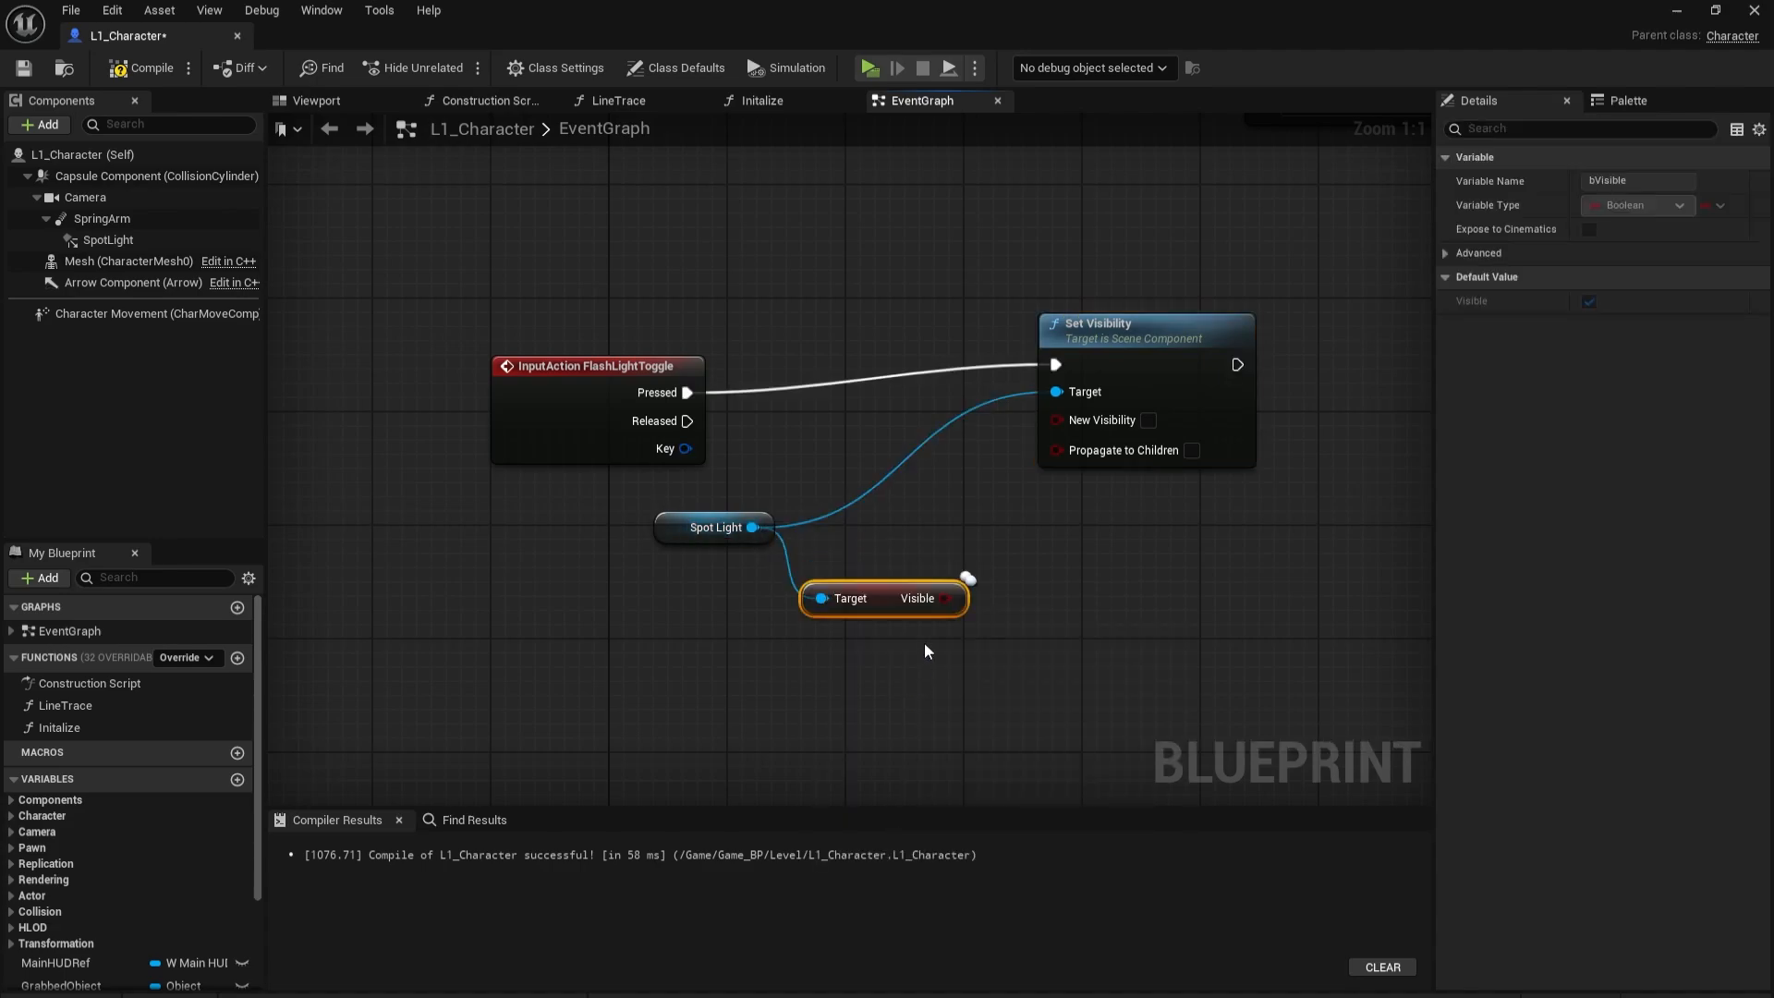
drag(887, 582, 919, 554)
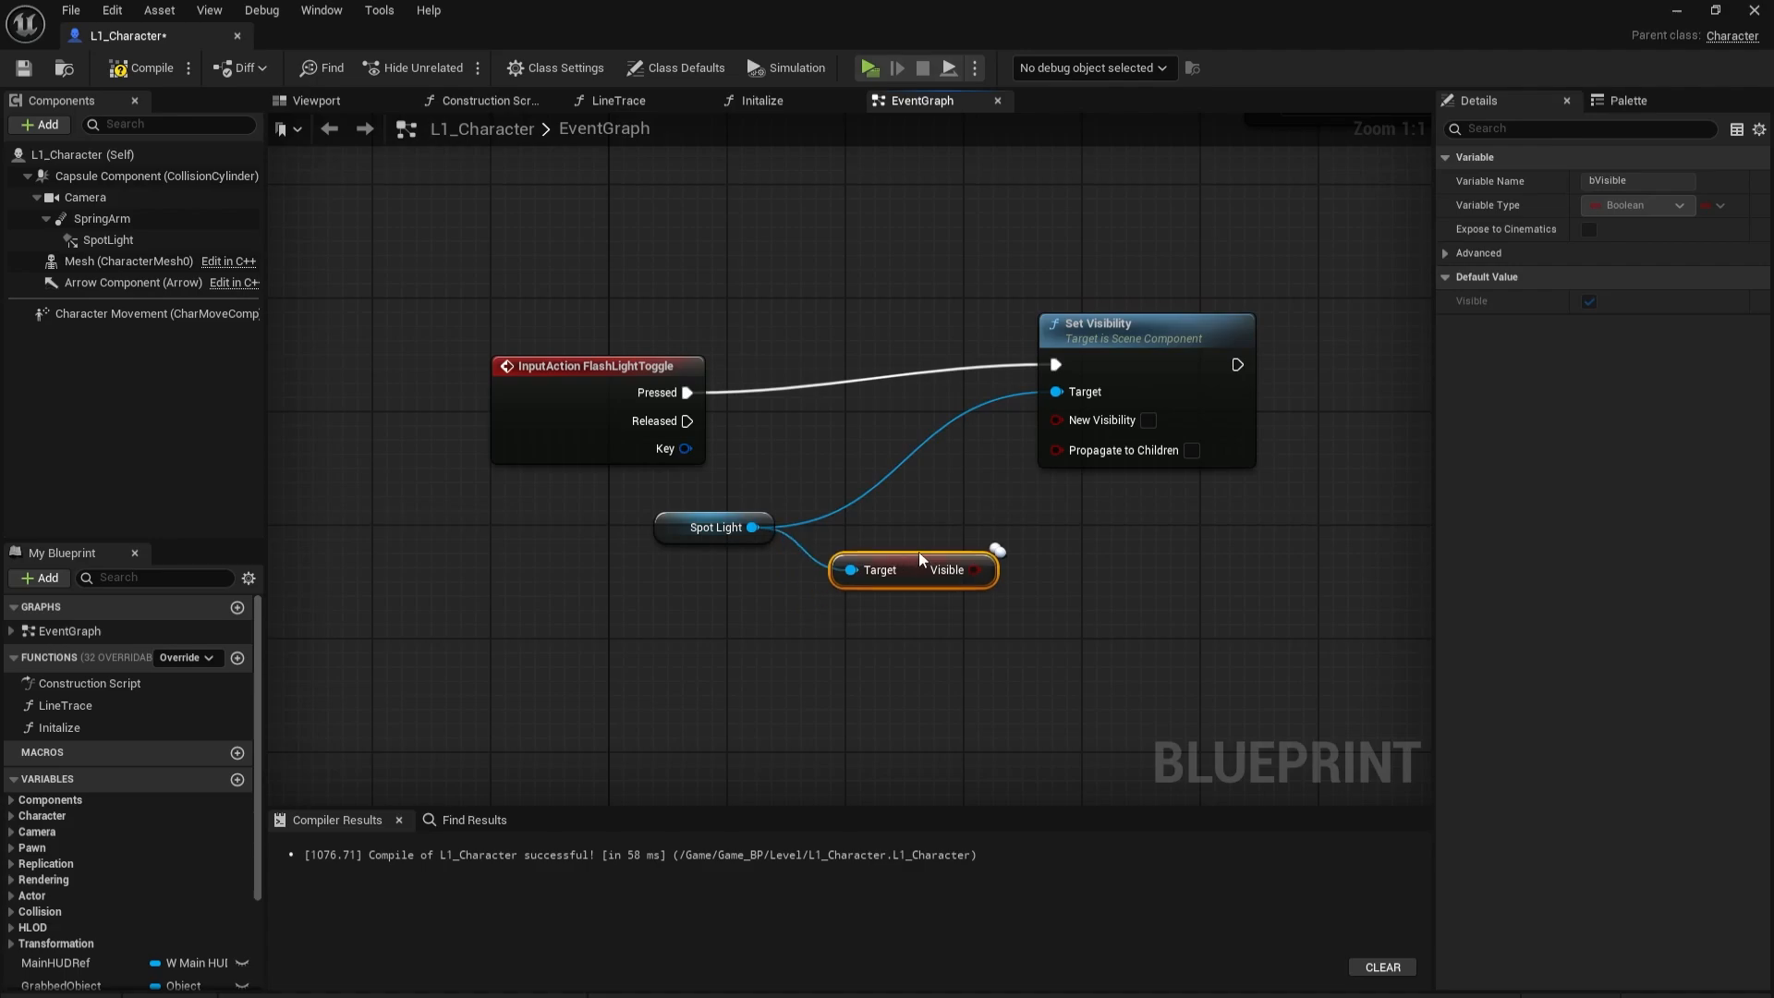
Insert a Branch between Pressed and Set Visibility, using its True output and the Spot Light's Visible value as the condition.
right_click(843, 444)
text(bra)
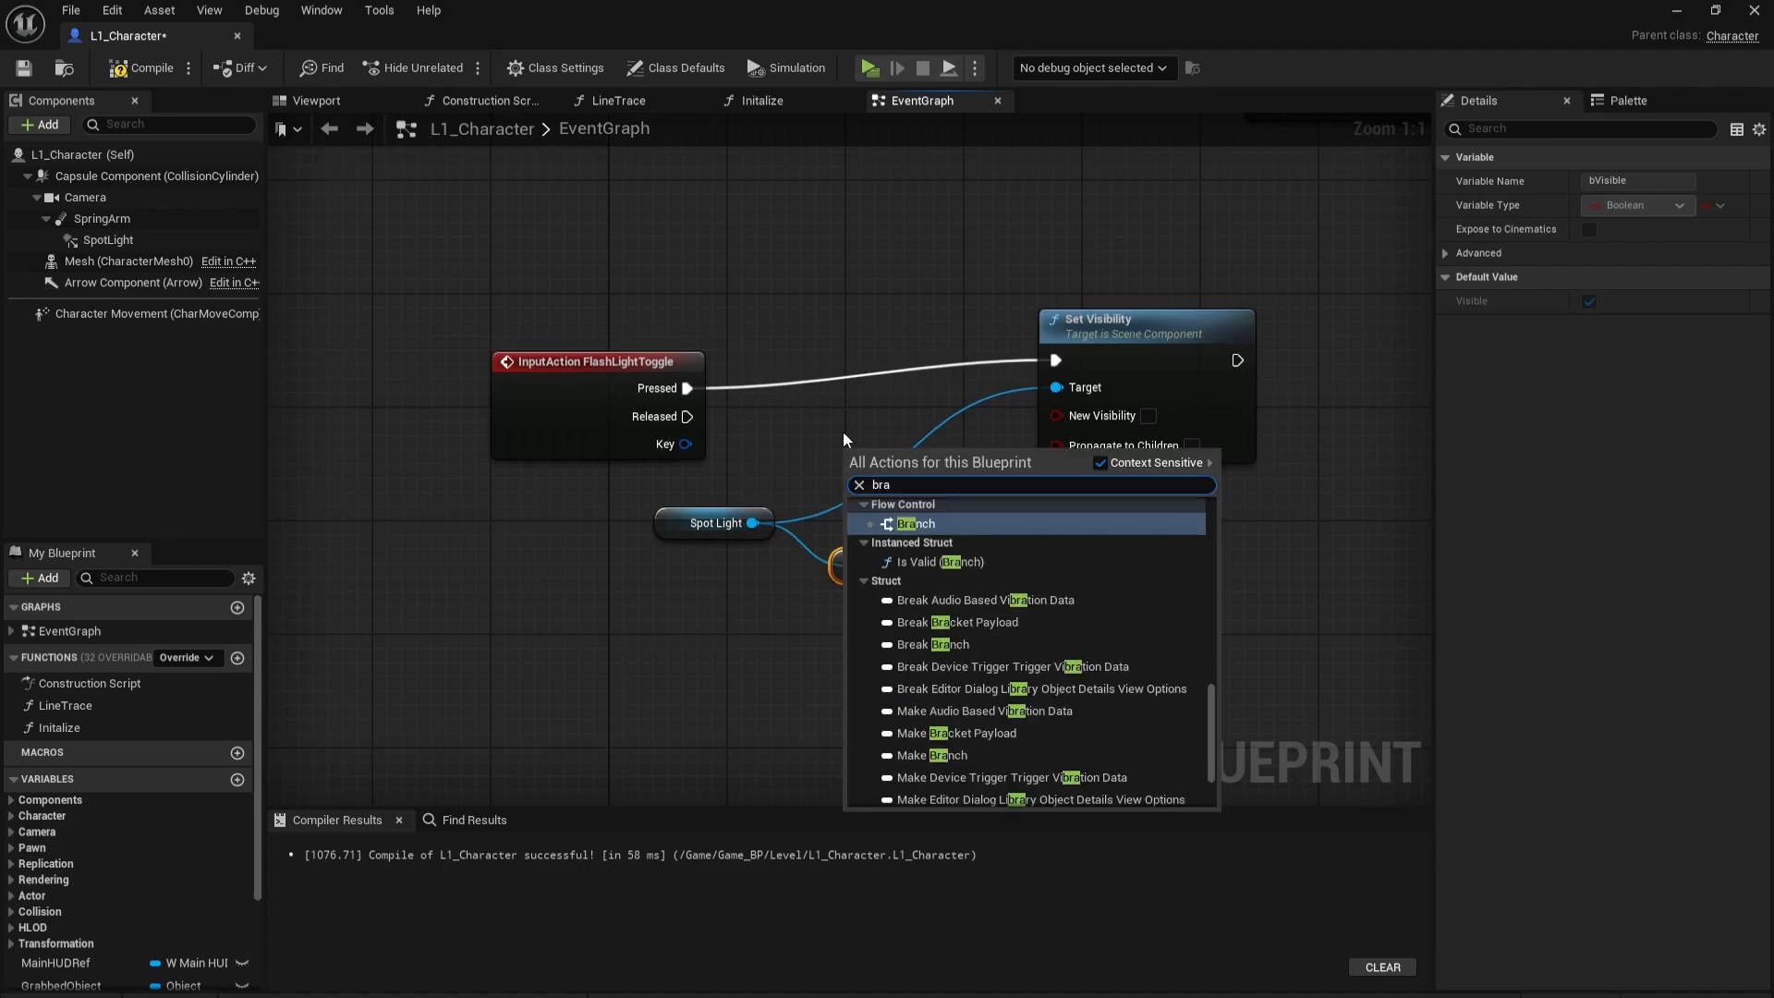
click(913, 522)
drag(867, 388, 867, 402)
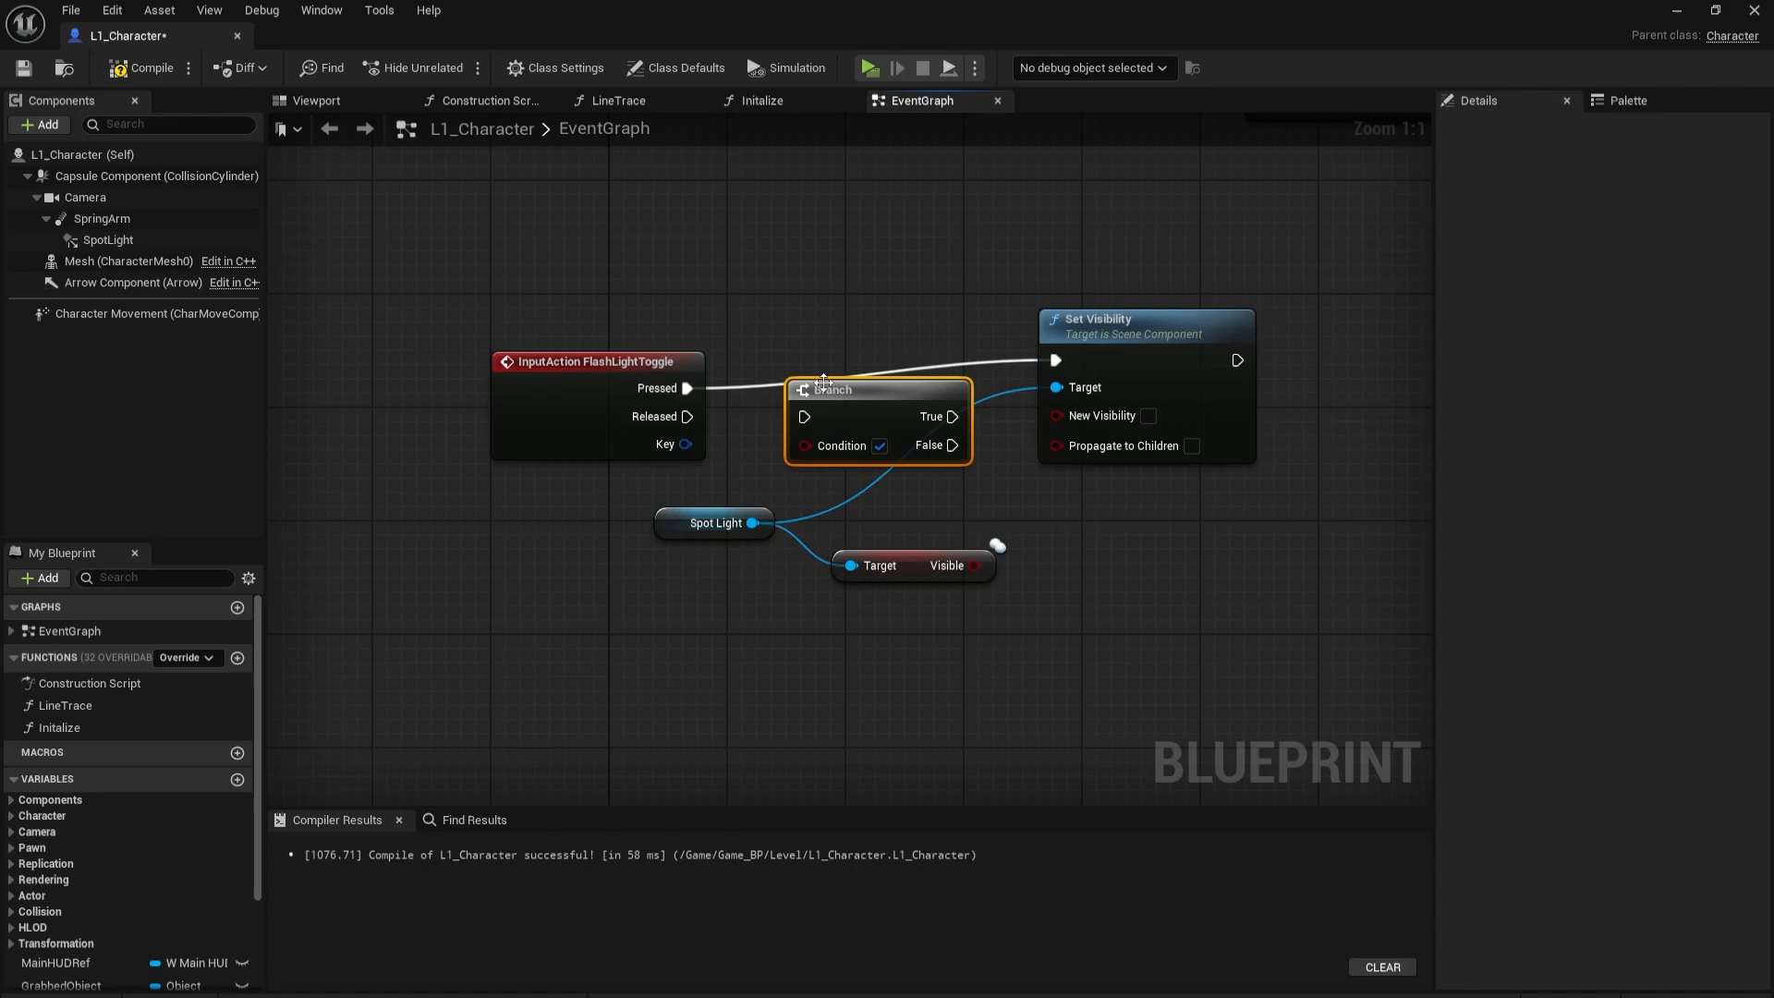
drag(688, 389, 1058, 365)
click(793, 352)
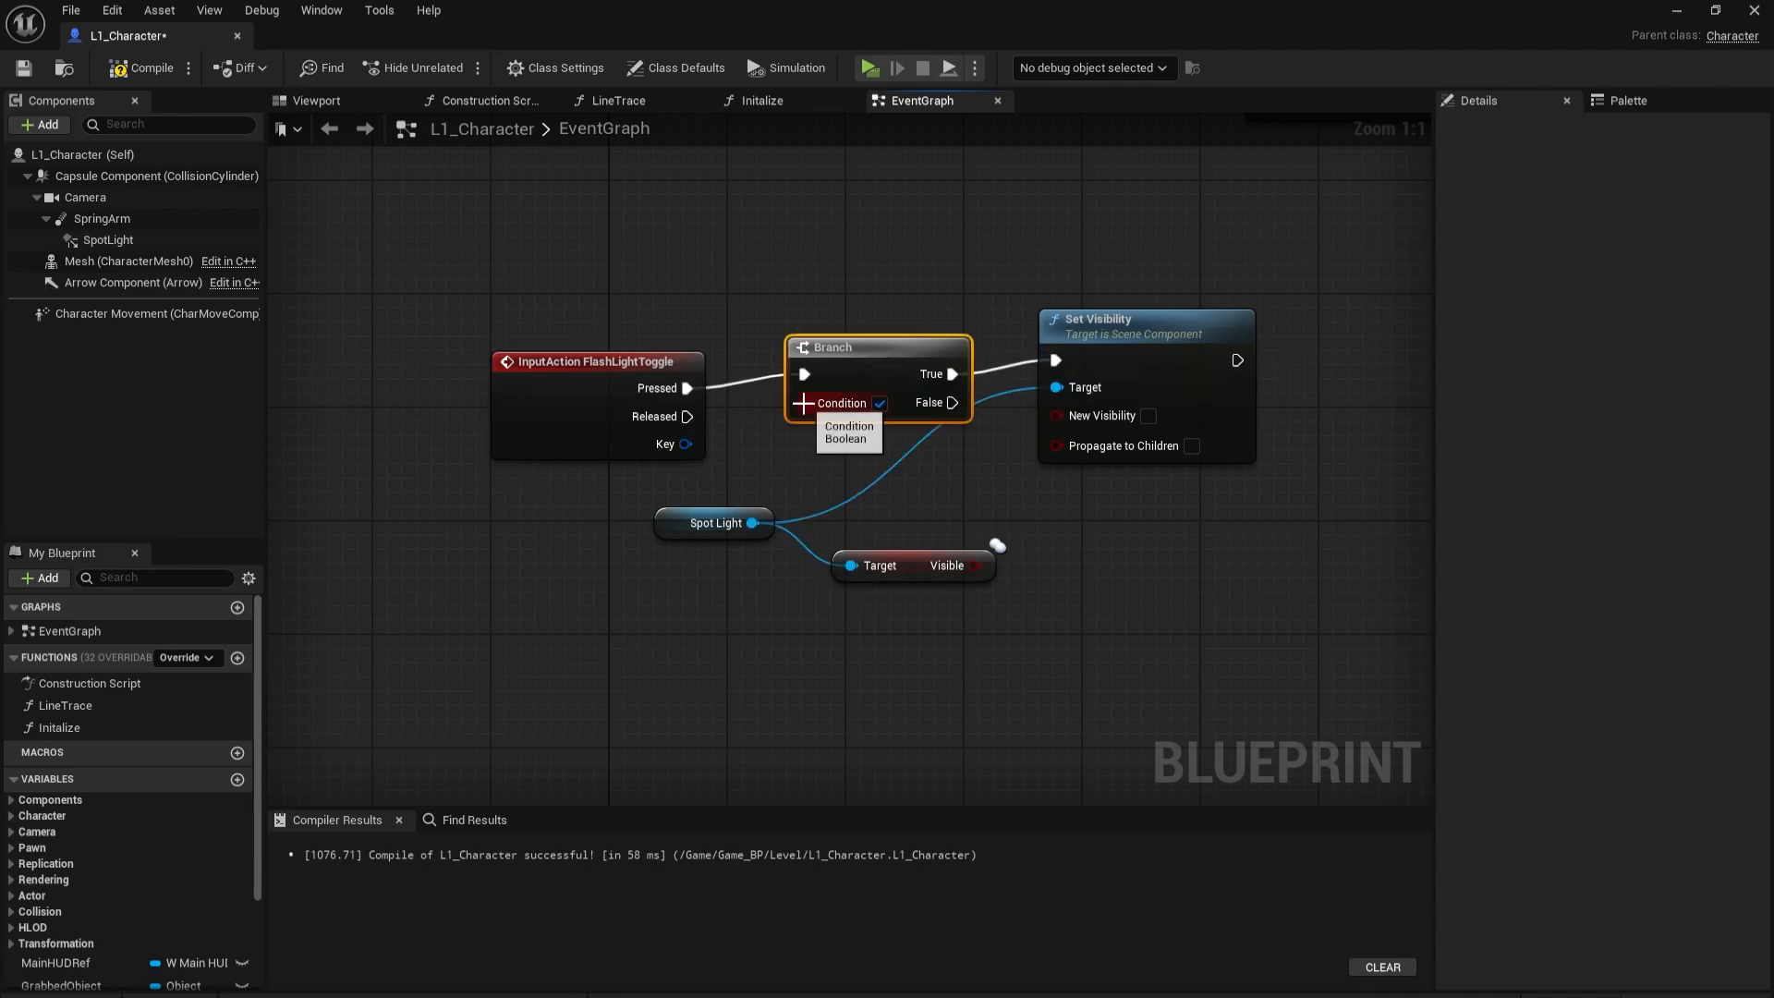
drag(804, 403, 979, 569)
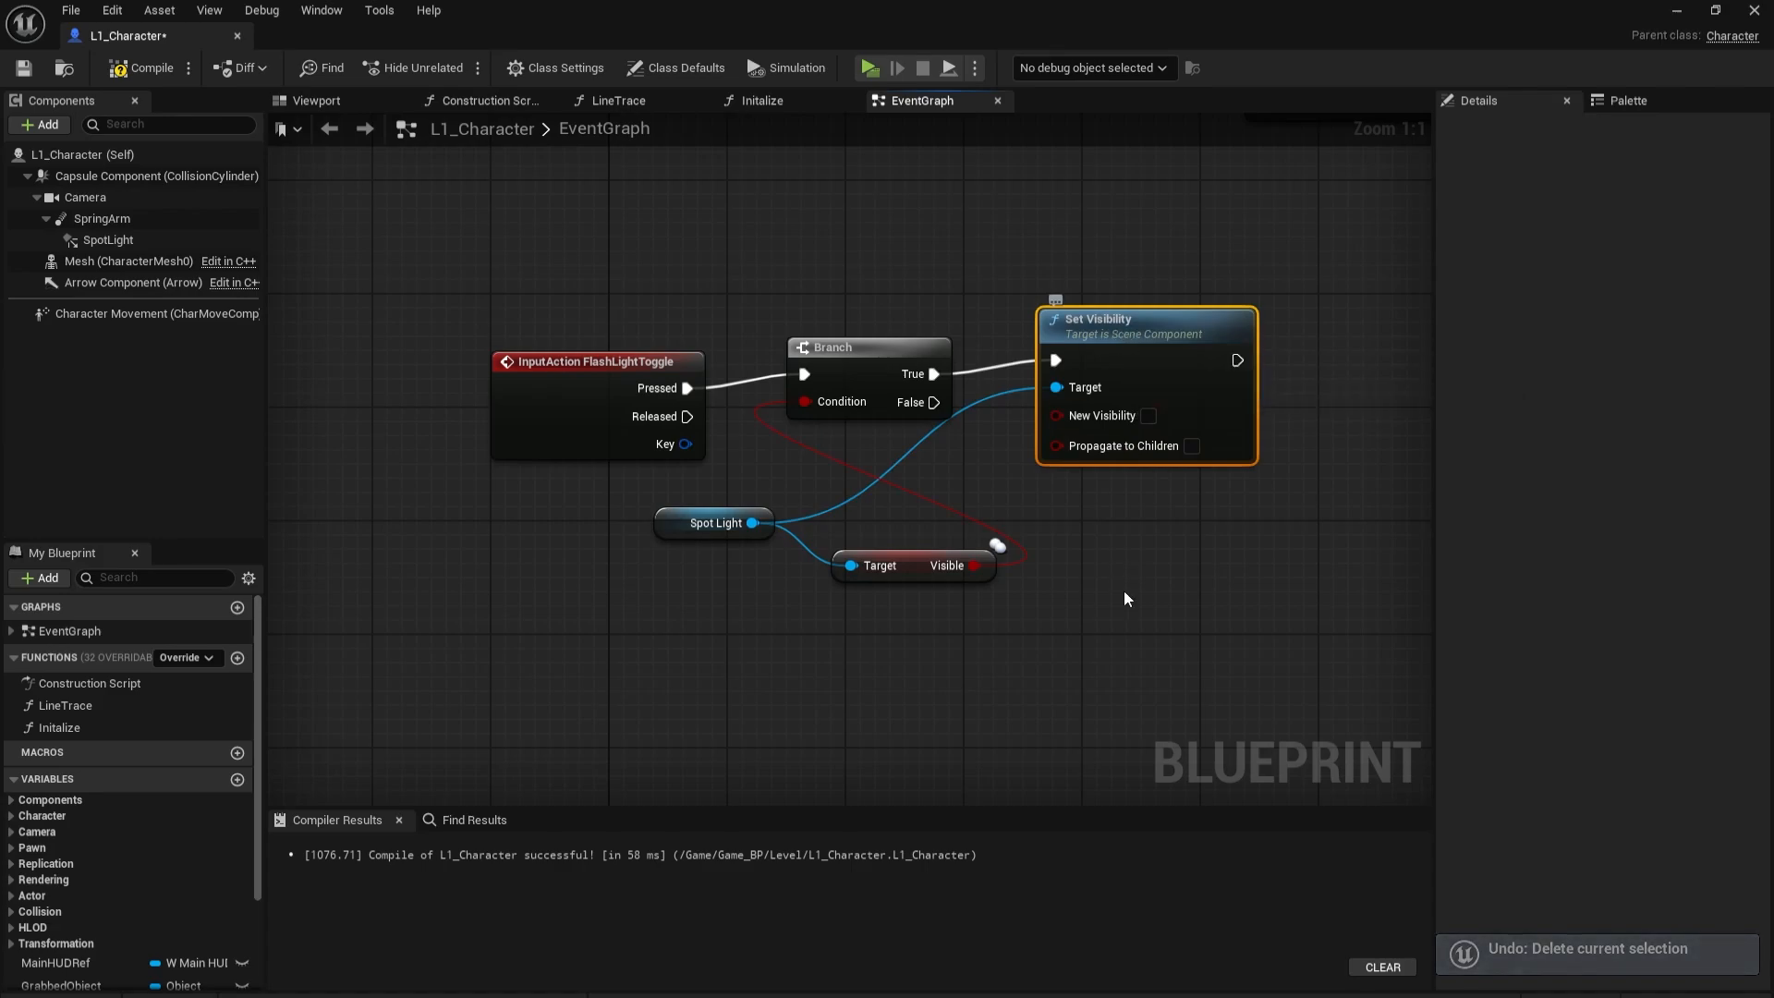
Duplicate Set Visibility for the Branch's False output, target the Spot Light with it, and enable its New Visibility.
click(1124, 584)
key(ctrl+v)
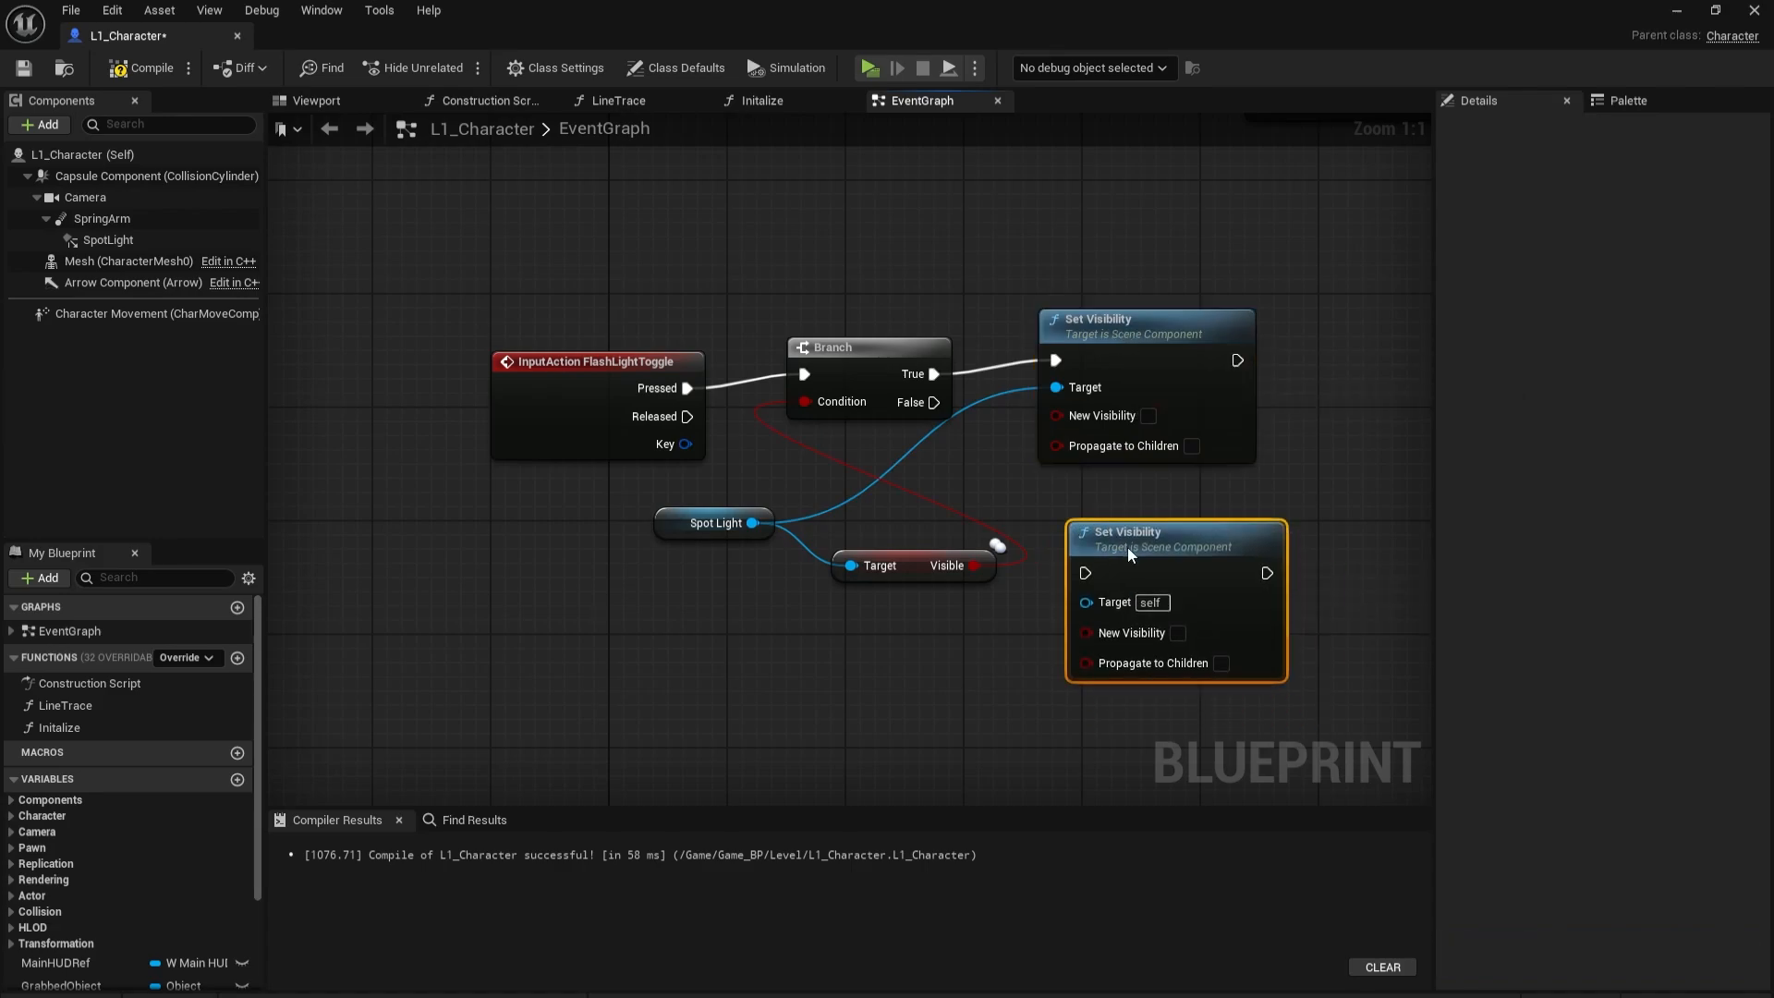
drag(933, 402, 1146, 518)
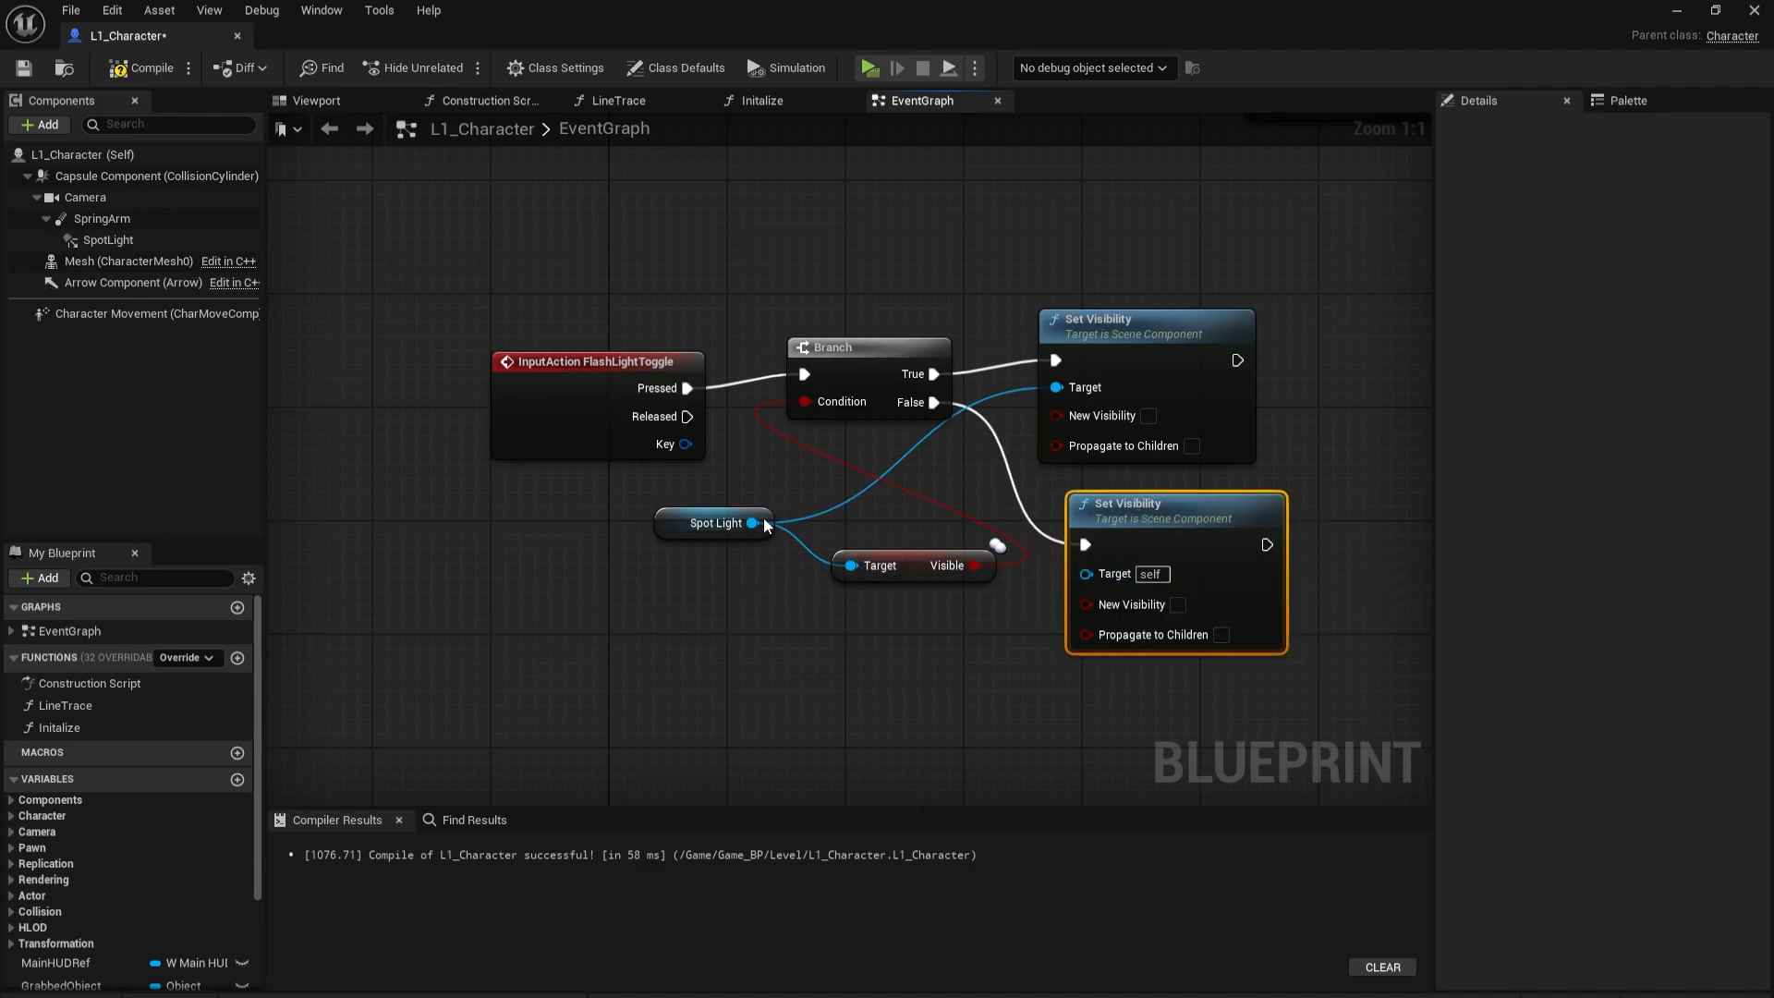
drag(764, 524, 1085, 575)
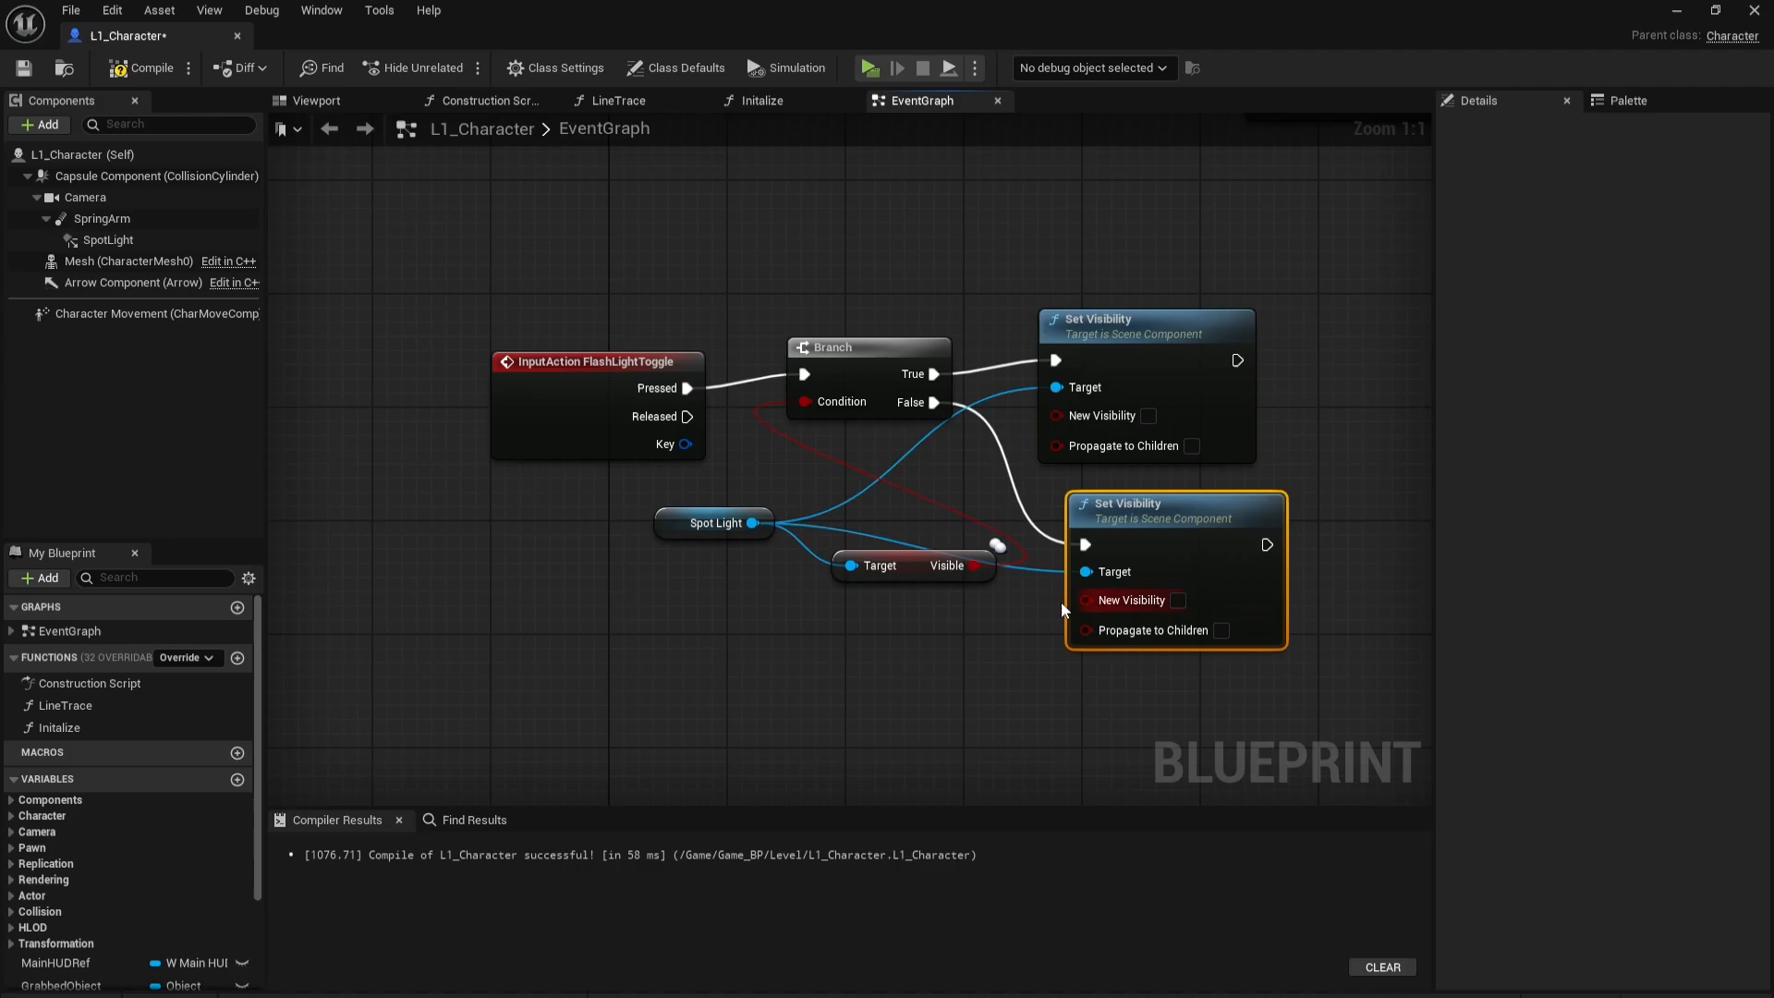
click(1178, 601)
Move the Spot Light and Visible nodes closer under the event and Branch, and save the blueprint.
drag(668, 507, 1004, 621)
drag(911, 563, 853, 536)
click(852, 701)
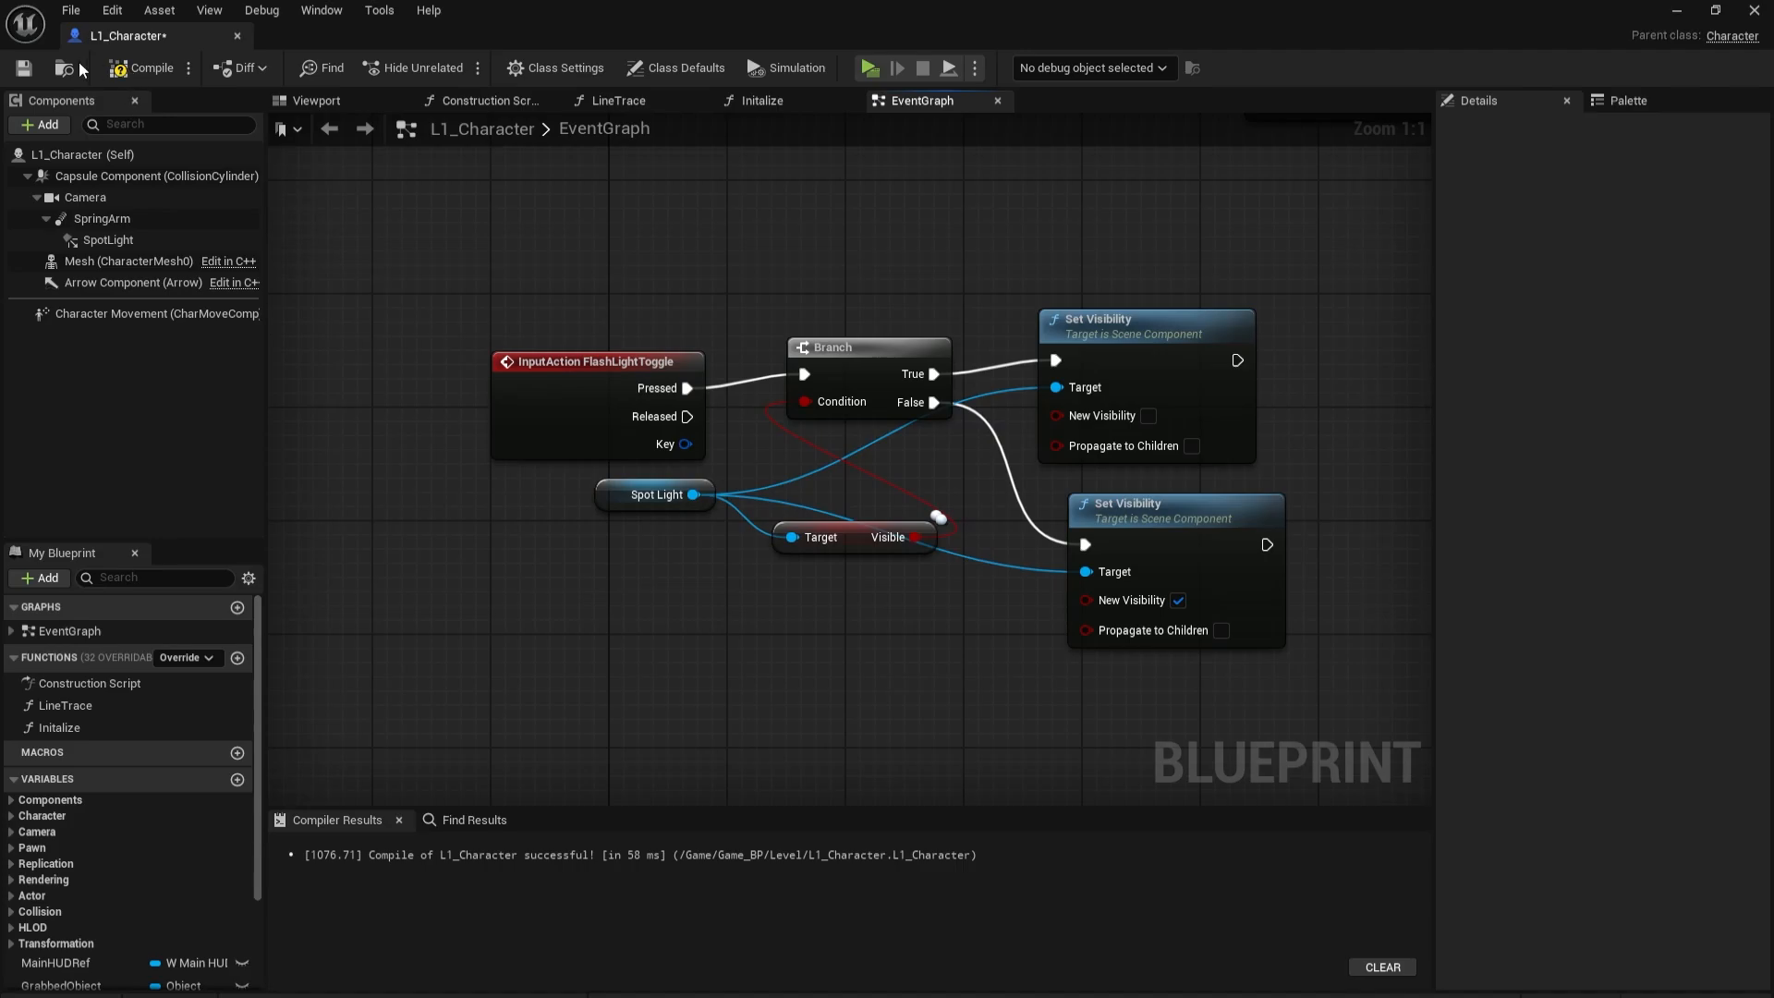
click(23, 70)
Play the level, walk around while toggling the flashlight off and on several times, and end the preview.
click(866, 66)
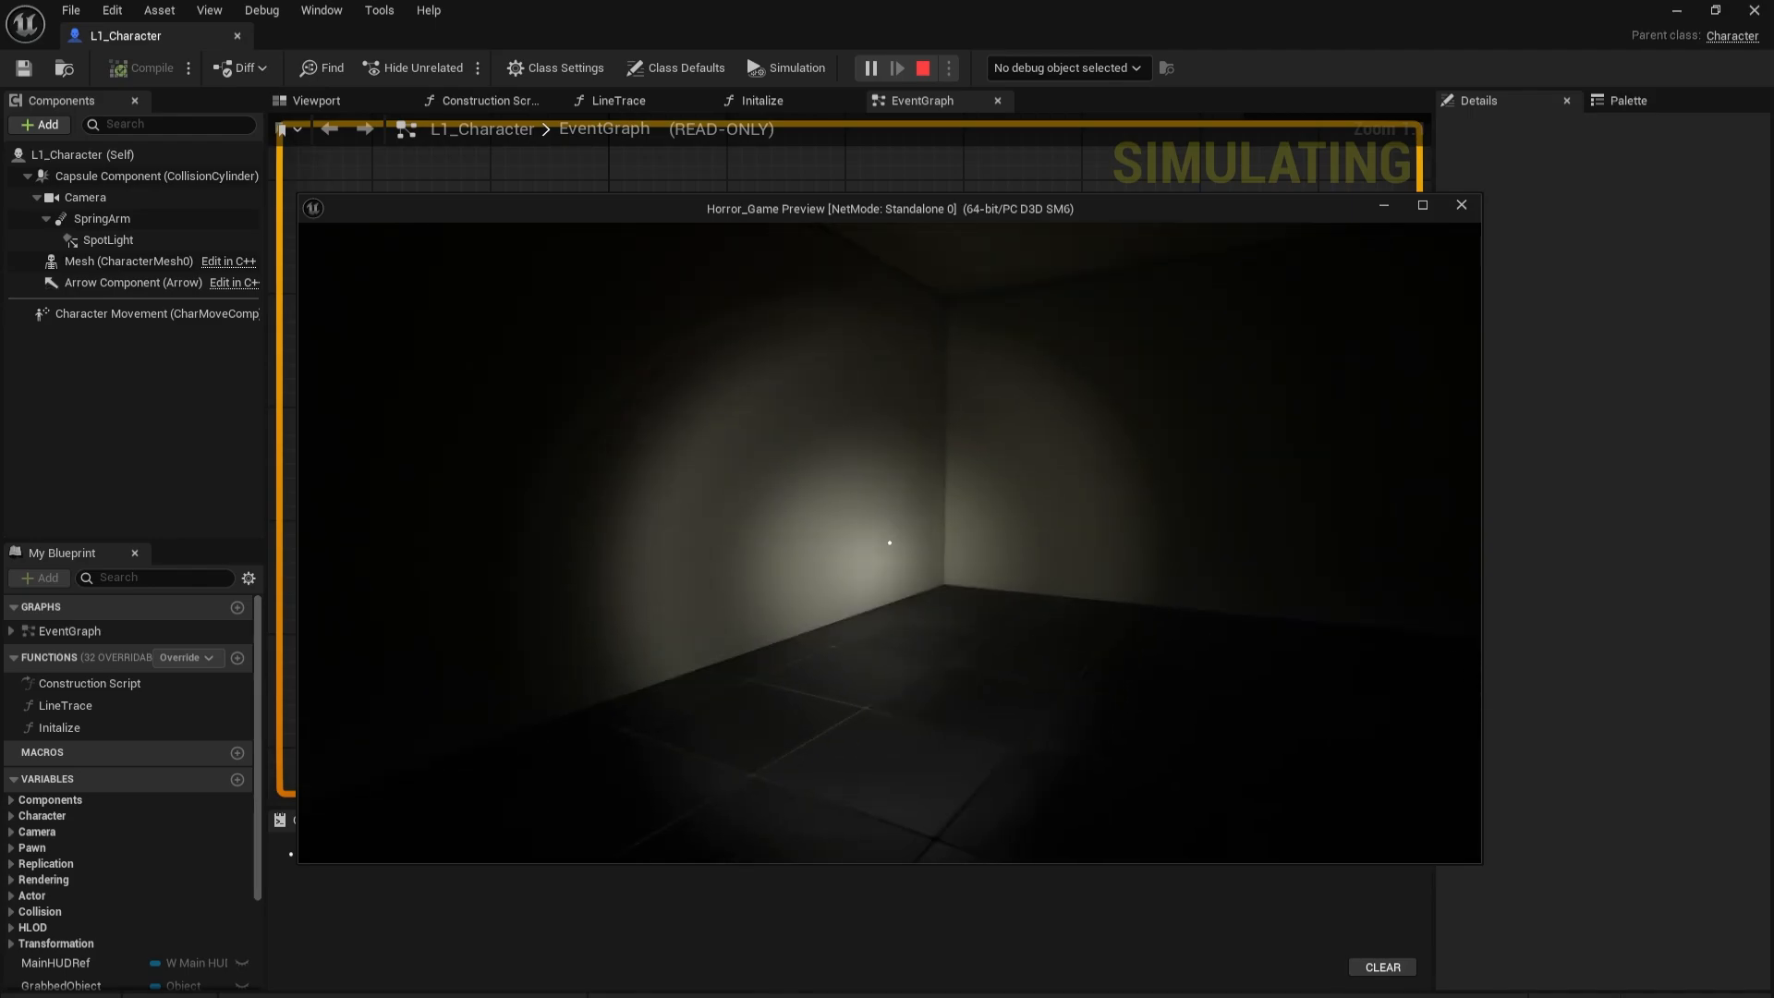
key(w)
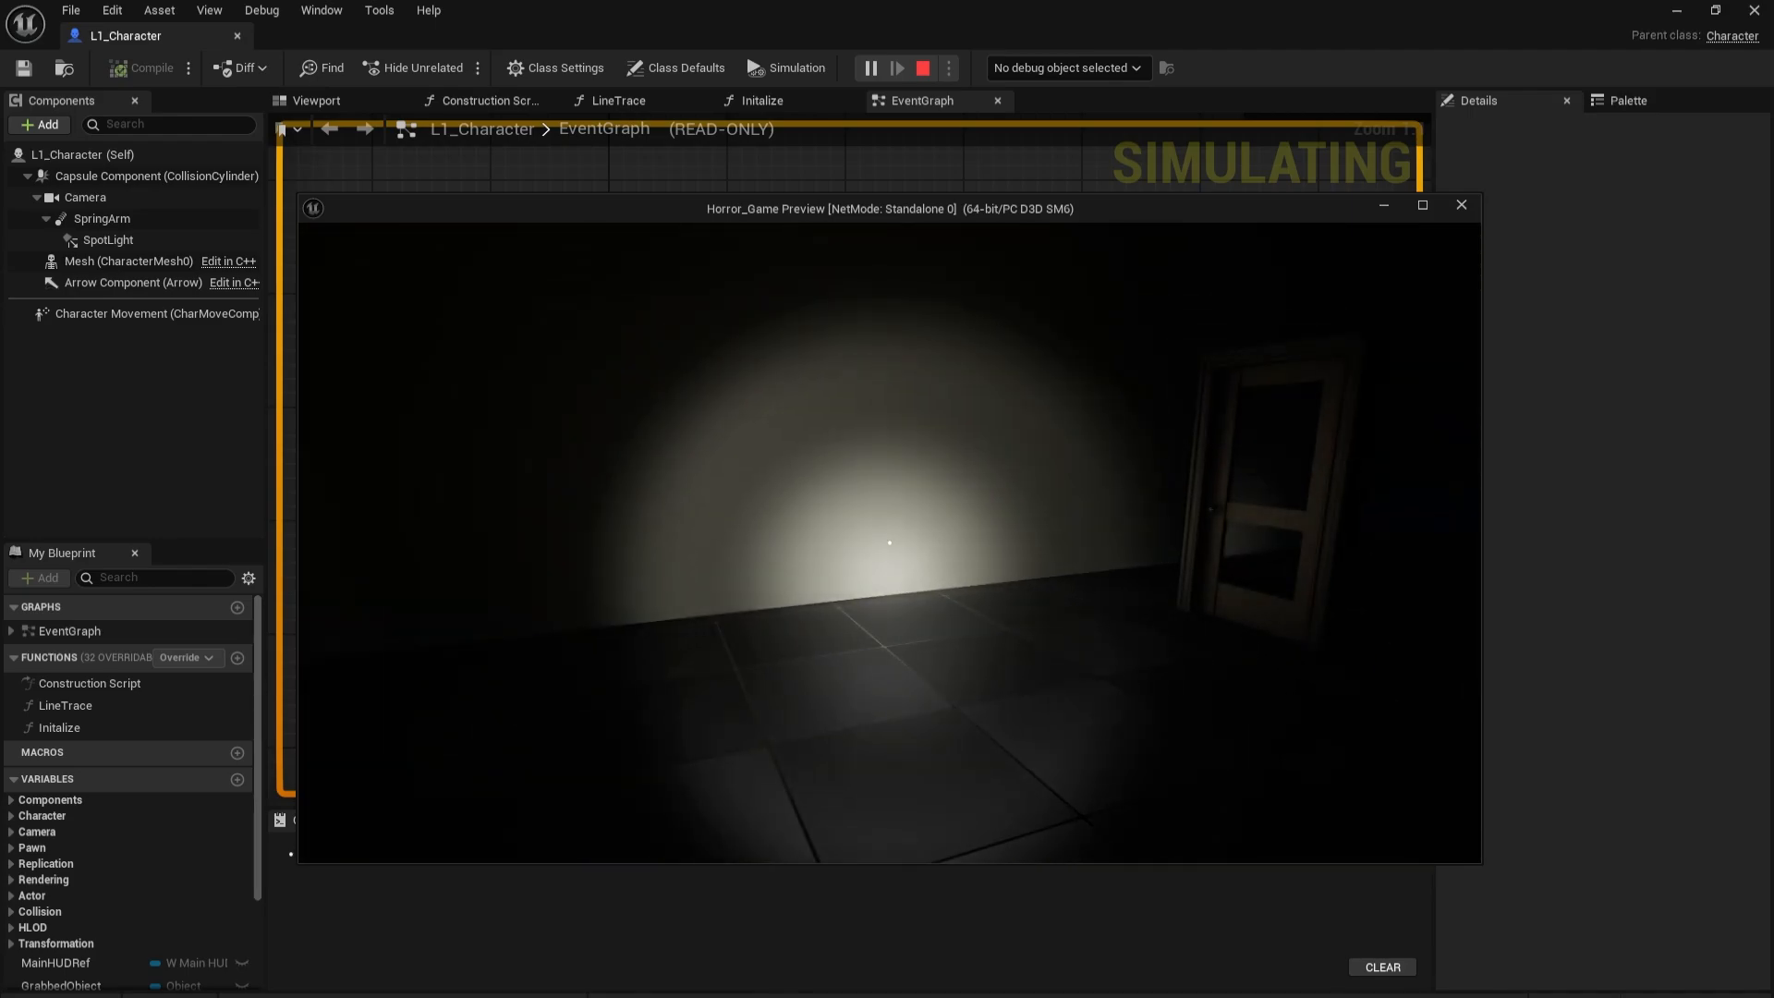
key(f)
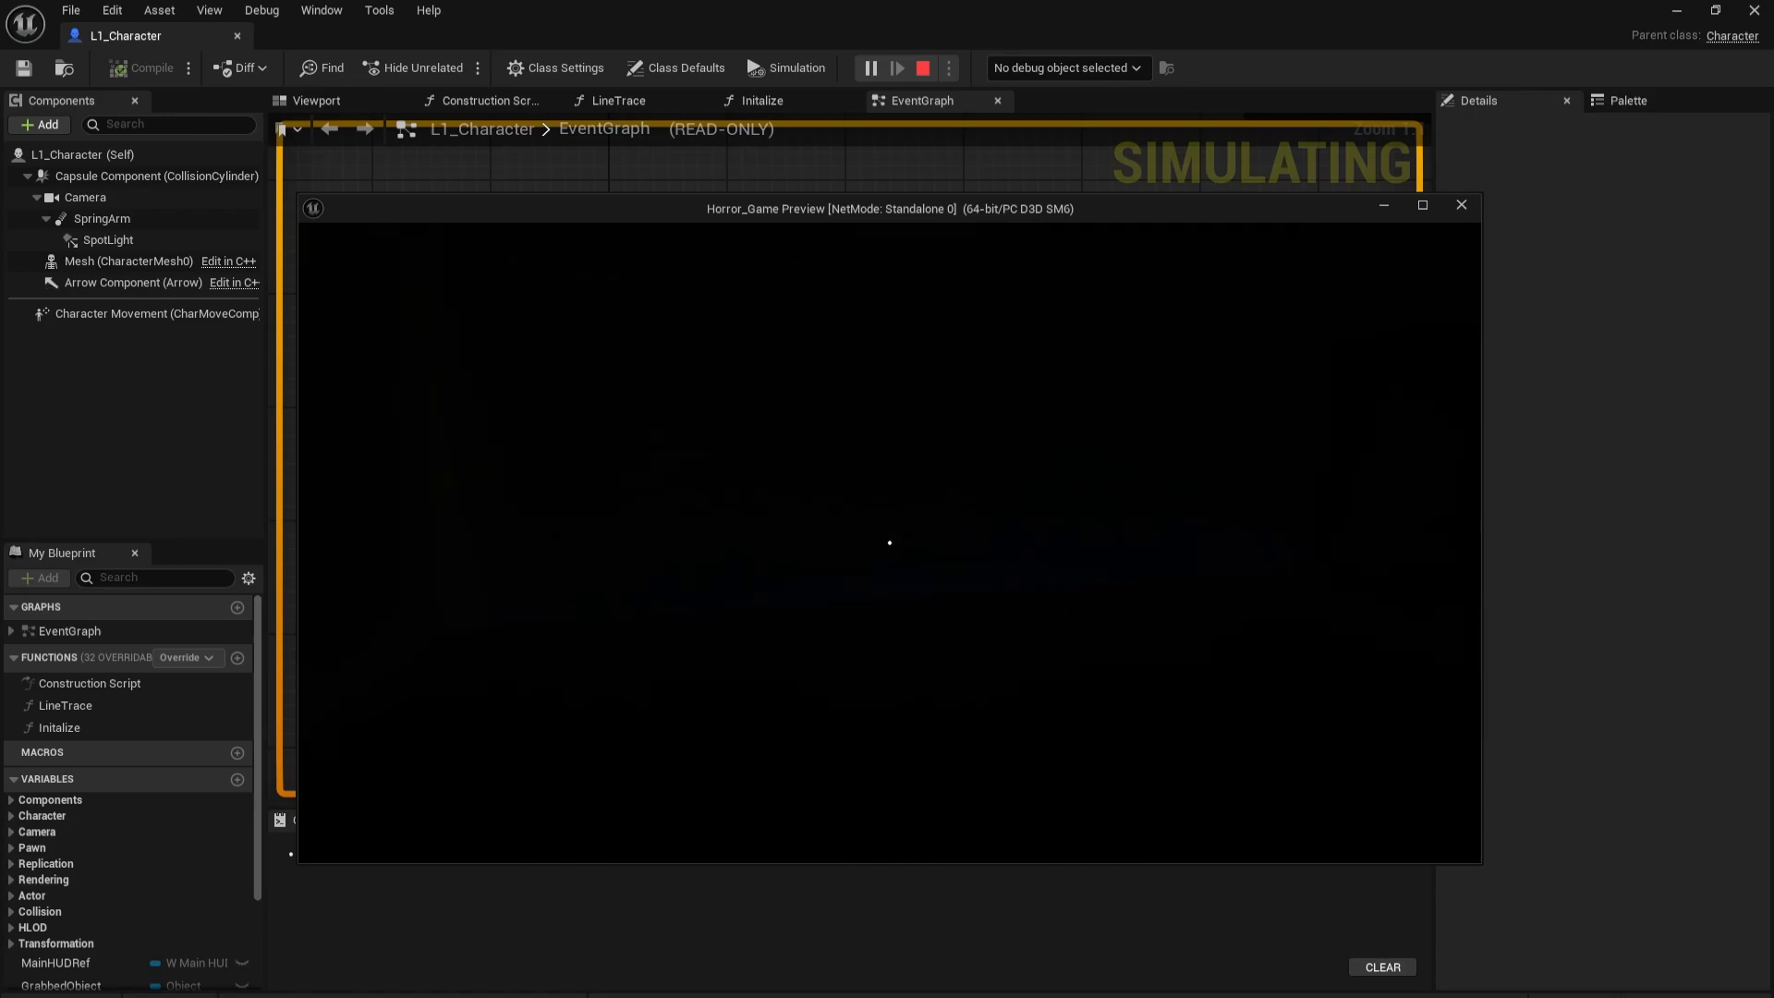
key(f)
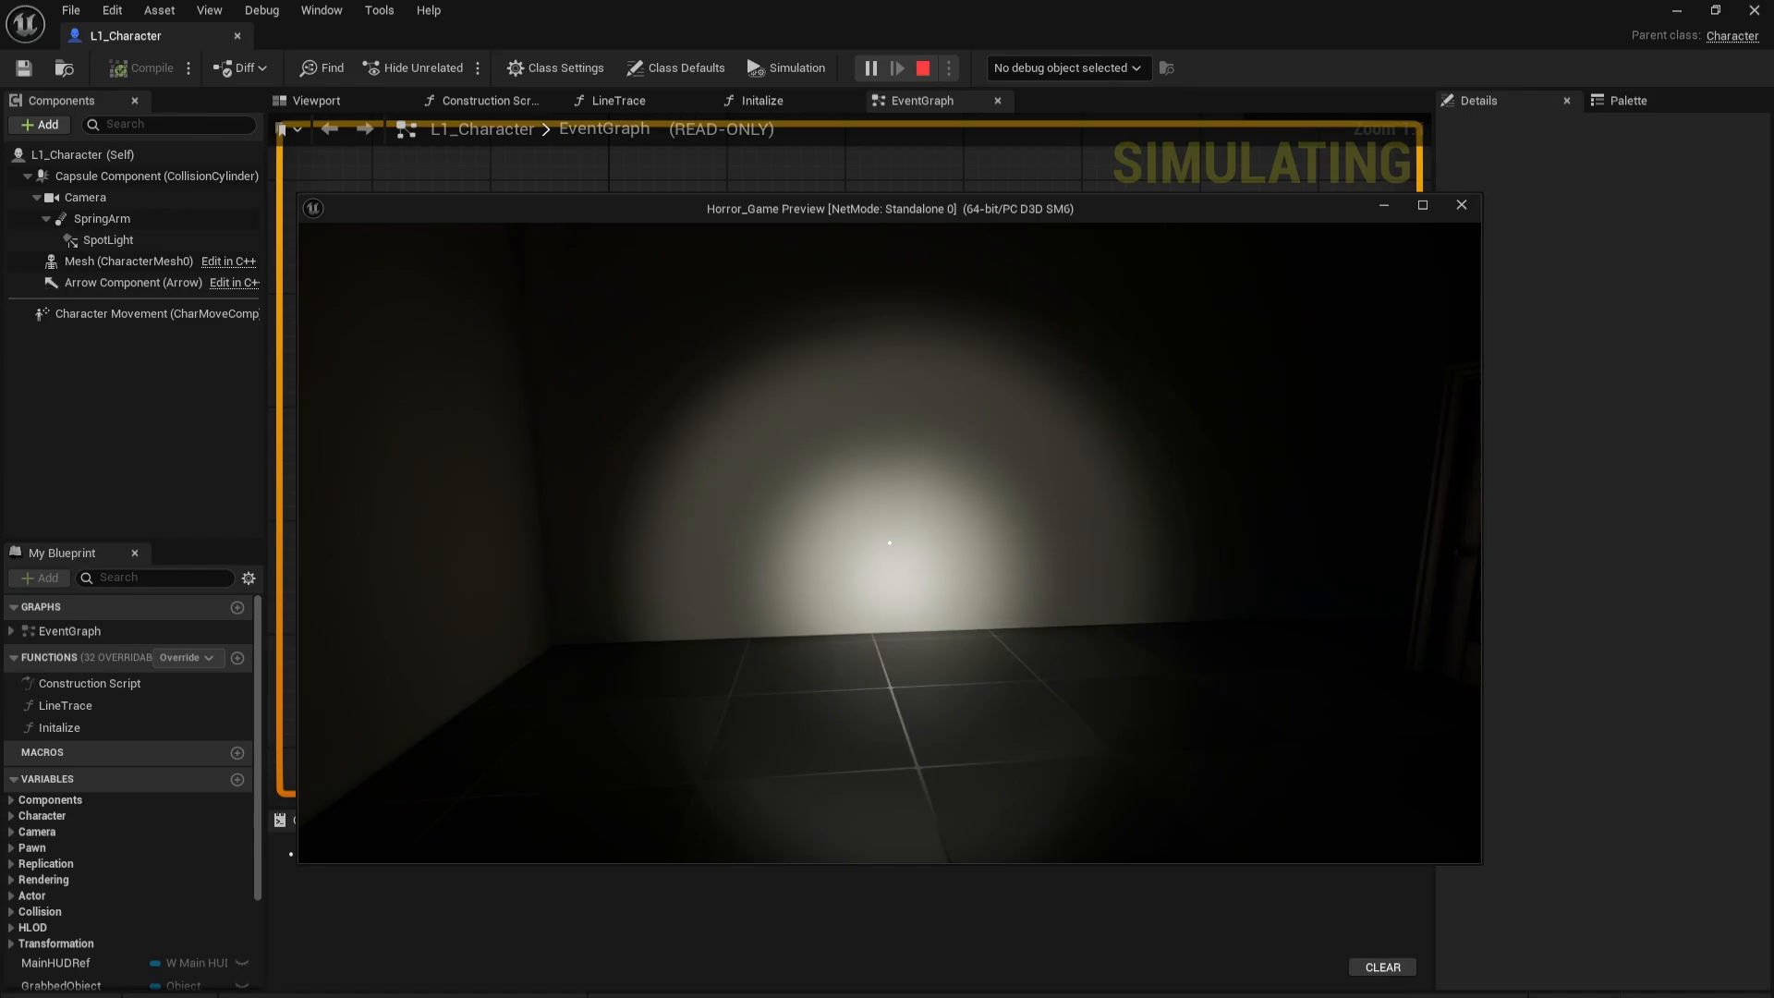
key(f)
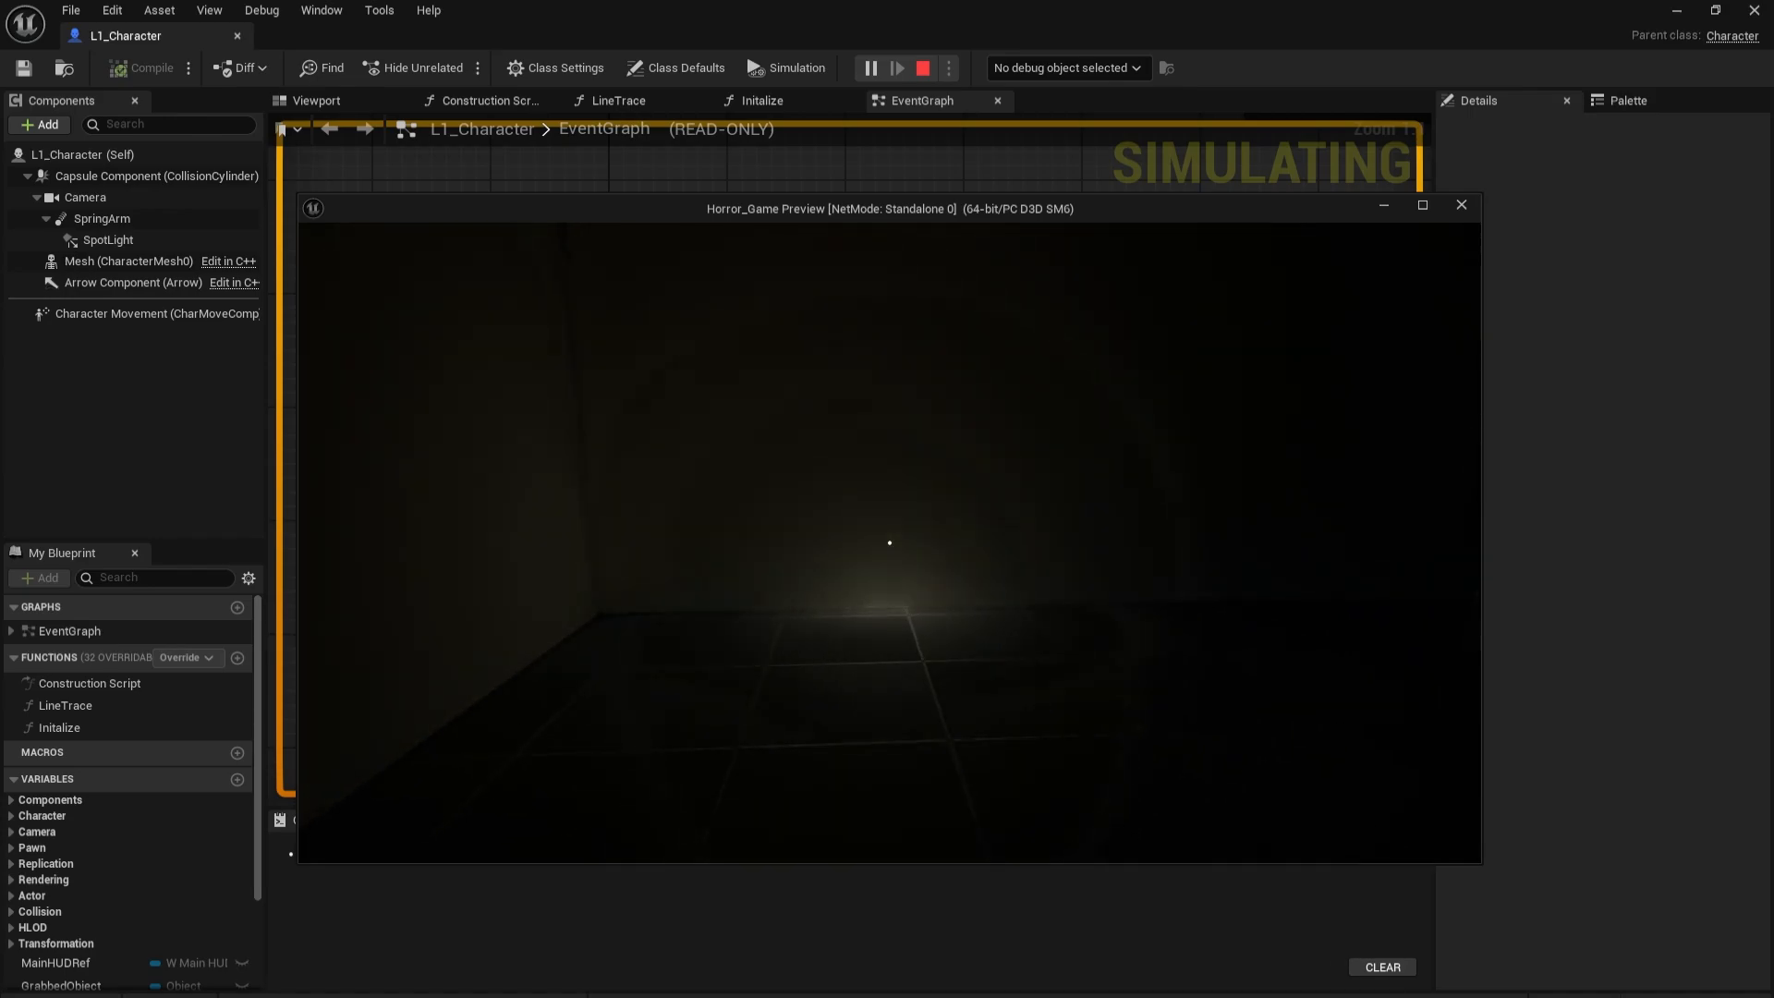
key(f)
key(f)
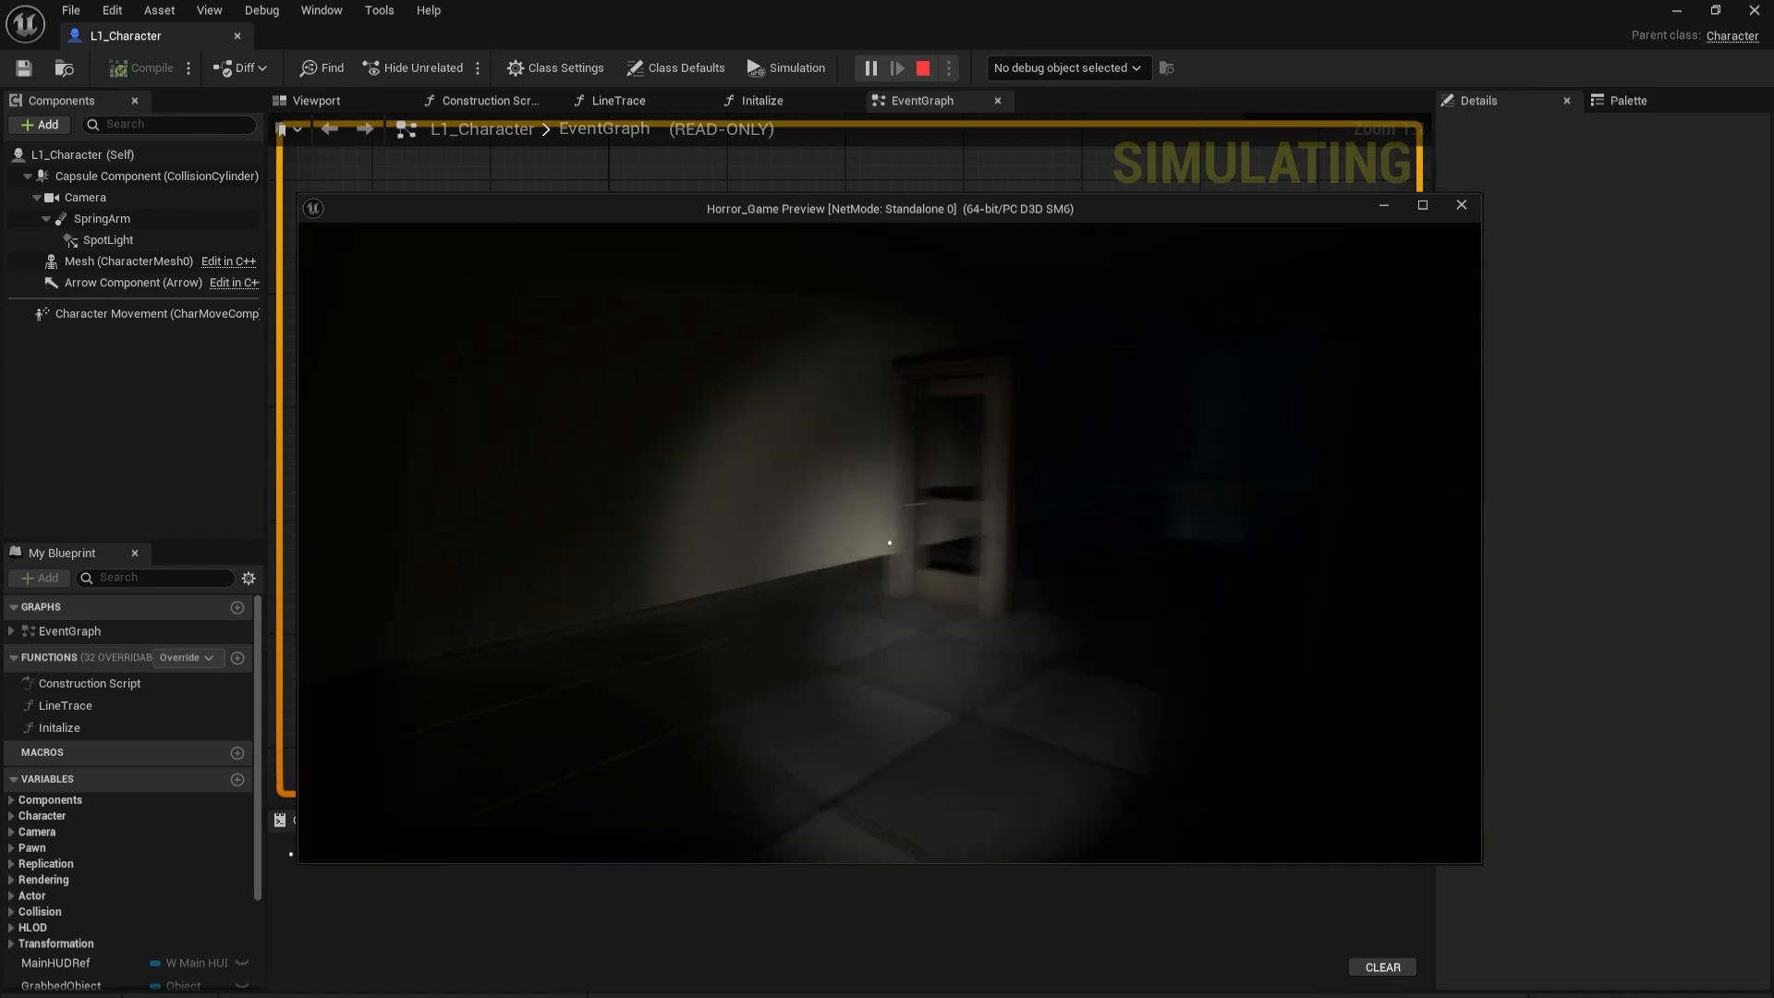
key(f)
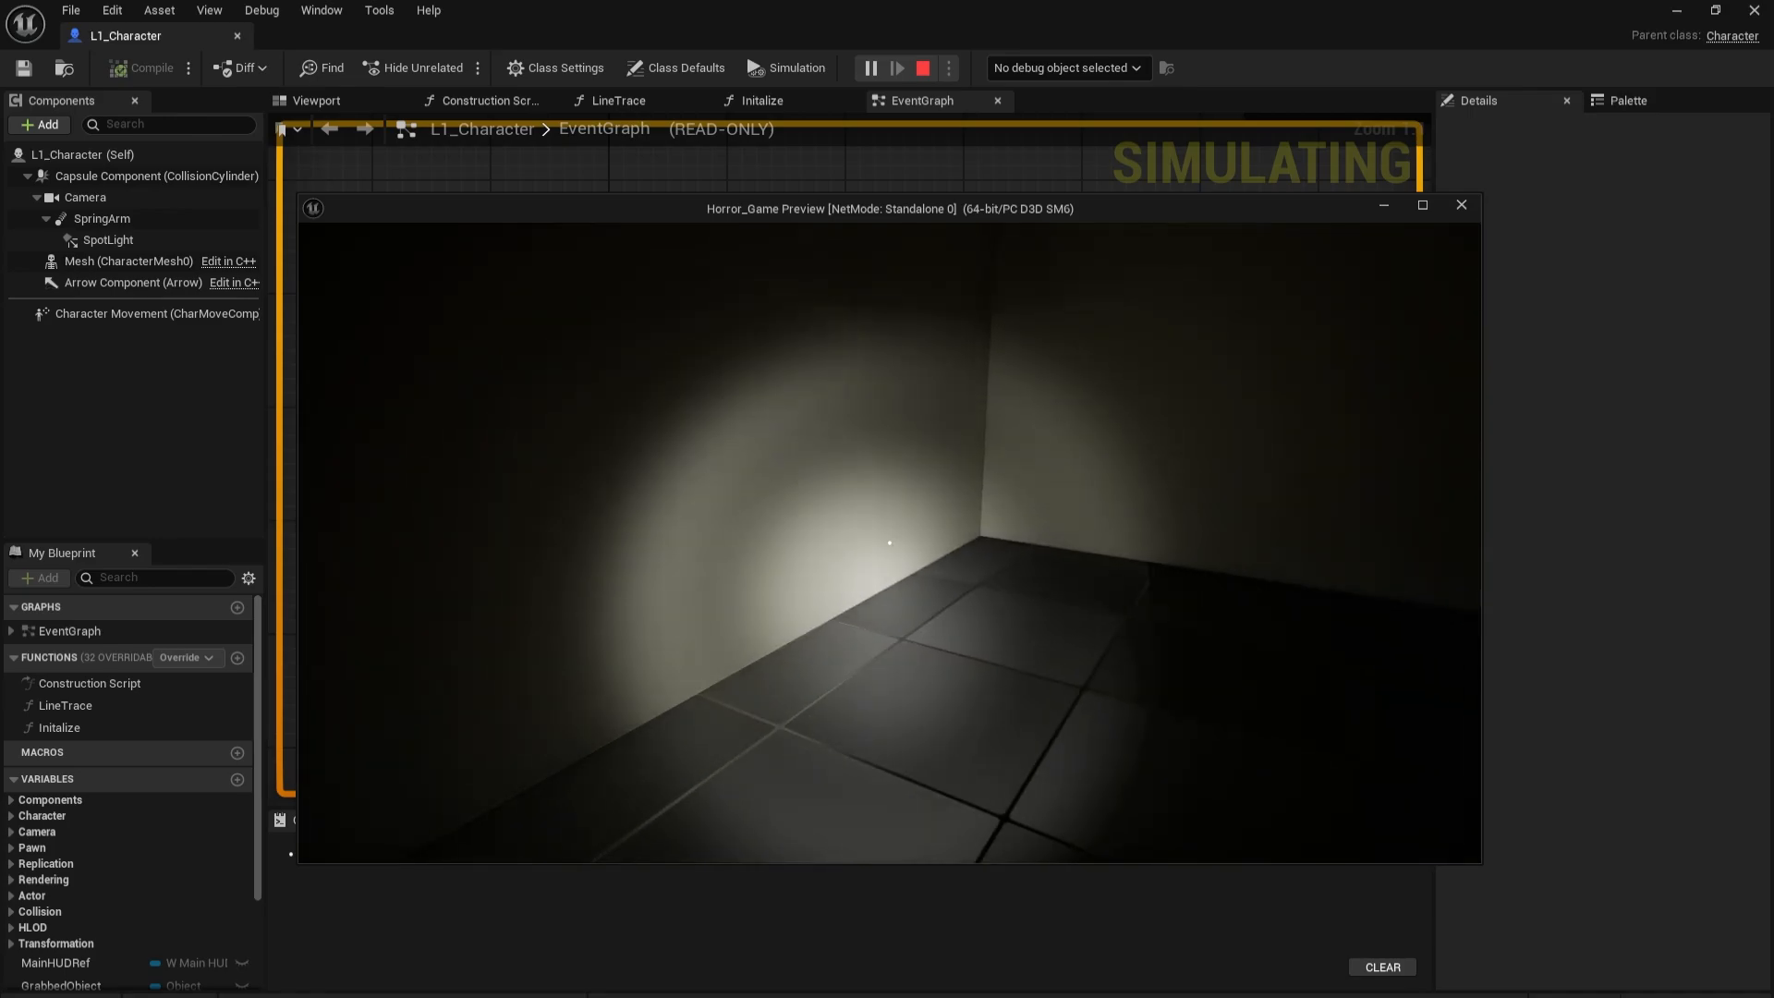
key(Escape)
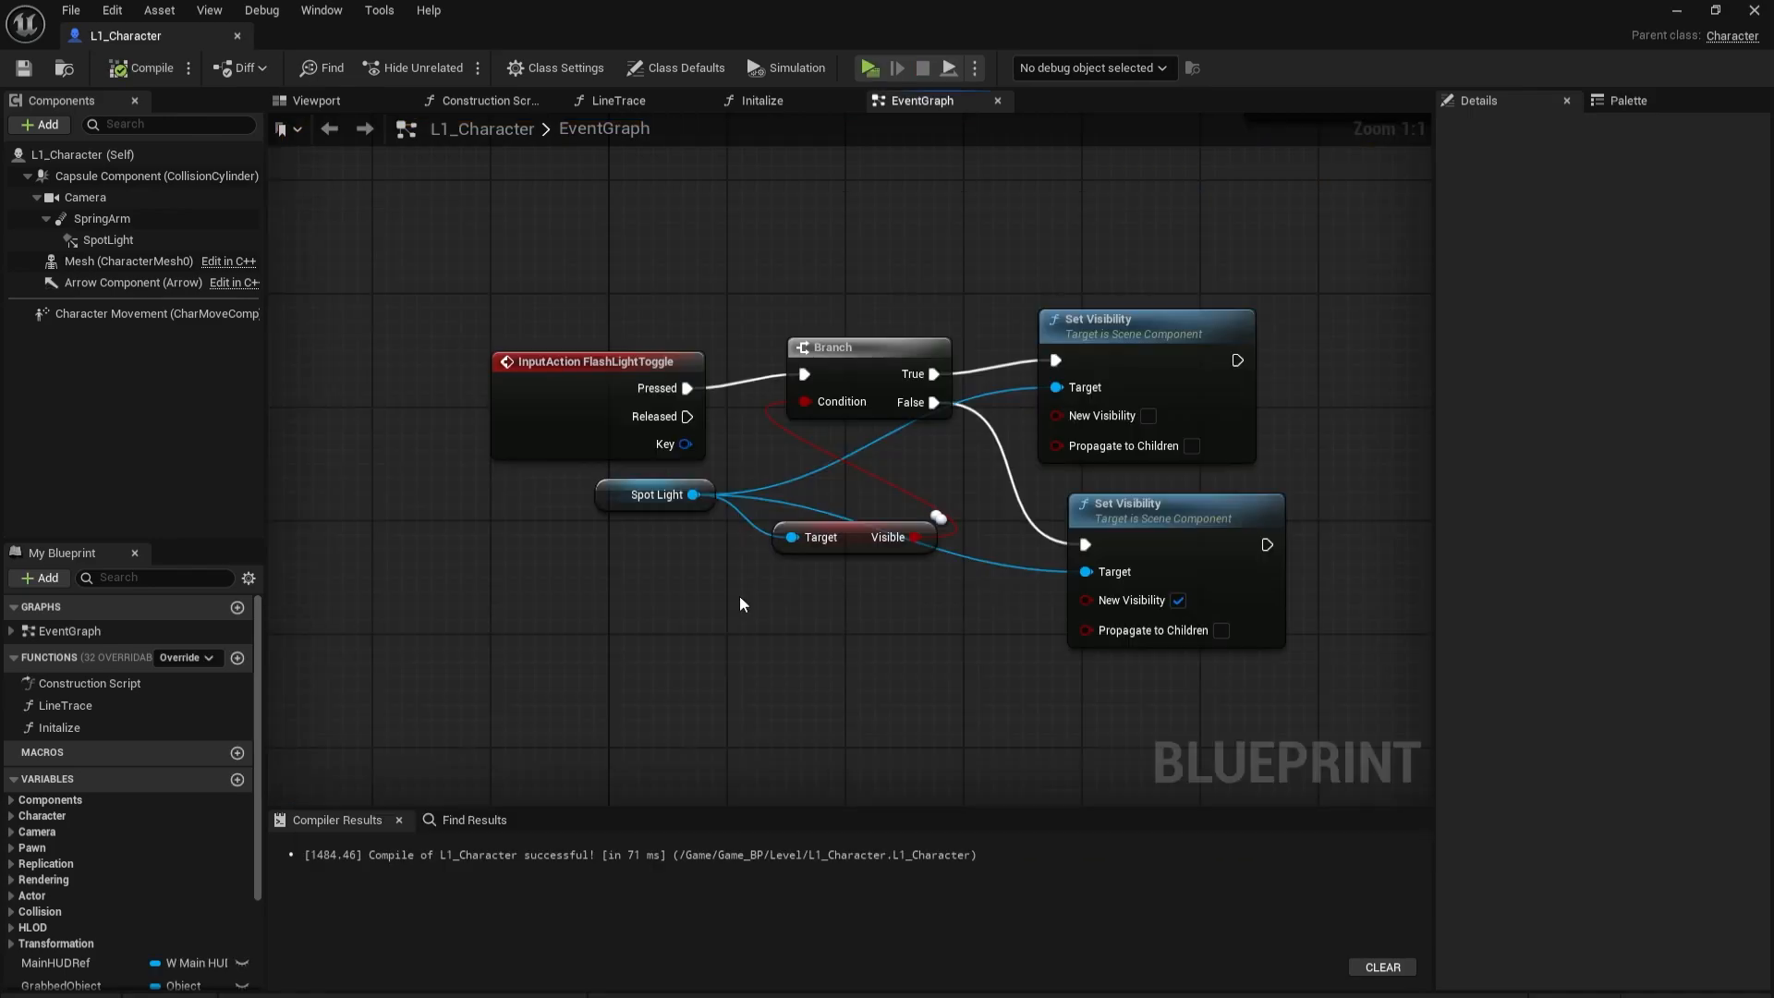